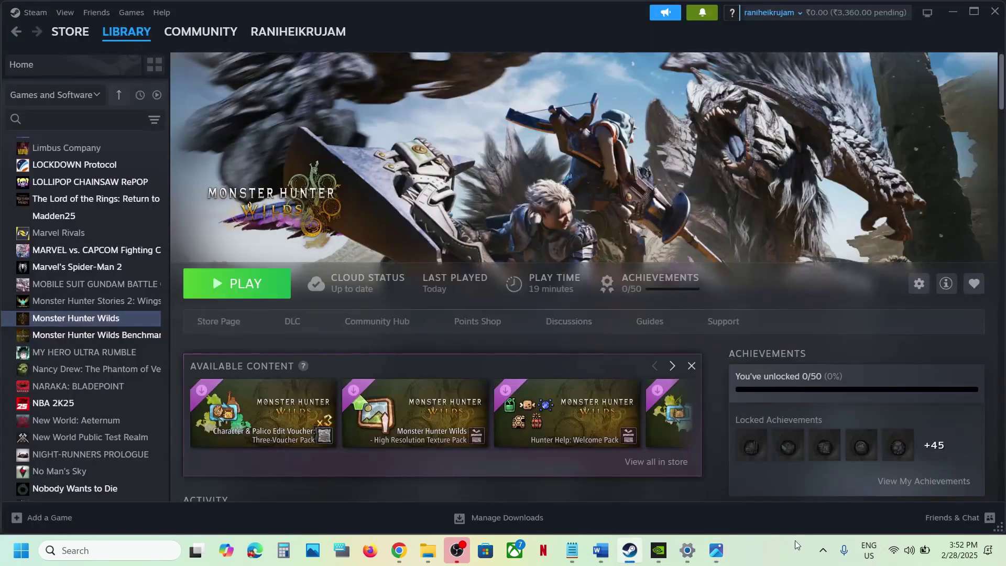
Read Step 1 in the Word troubleshooting document and look up the Exit option in Steam.
click(604, 552)
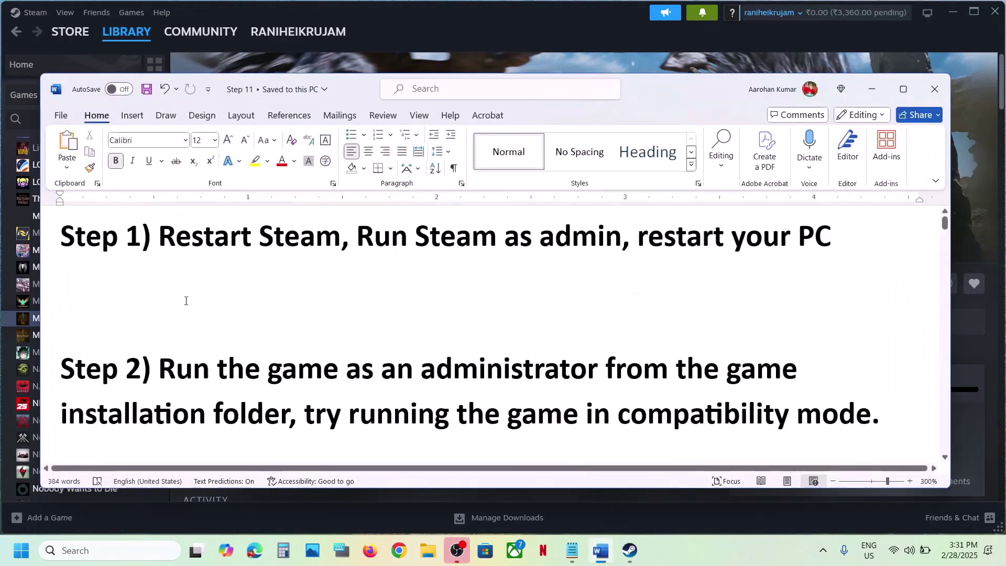
click(511, 27)
mouse_move(133, 45)
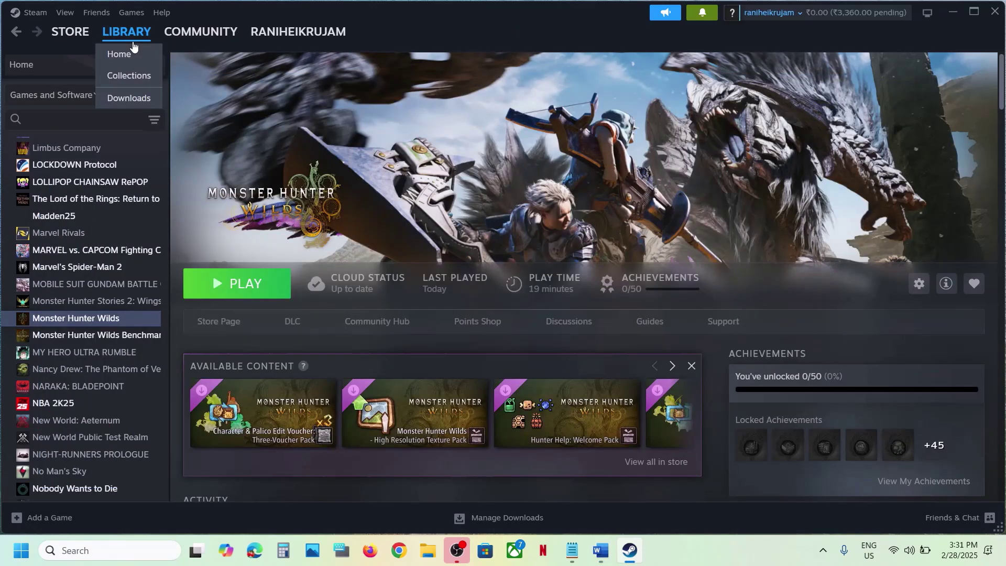
click(35, 12)
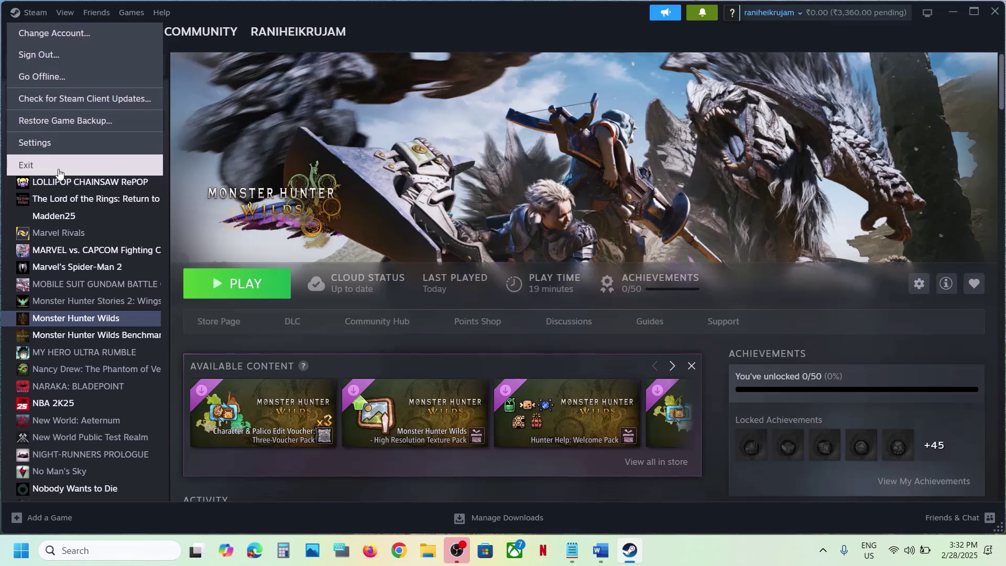
Search Windows for the Steam app and dismiss the results.
click(80, 550)
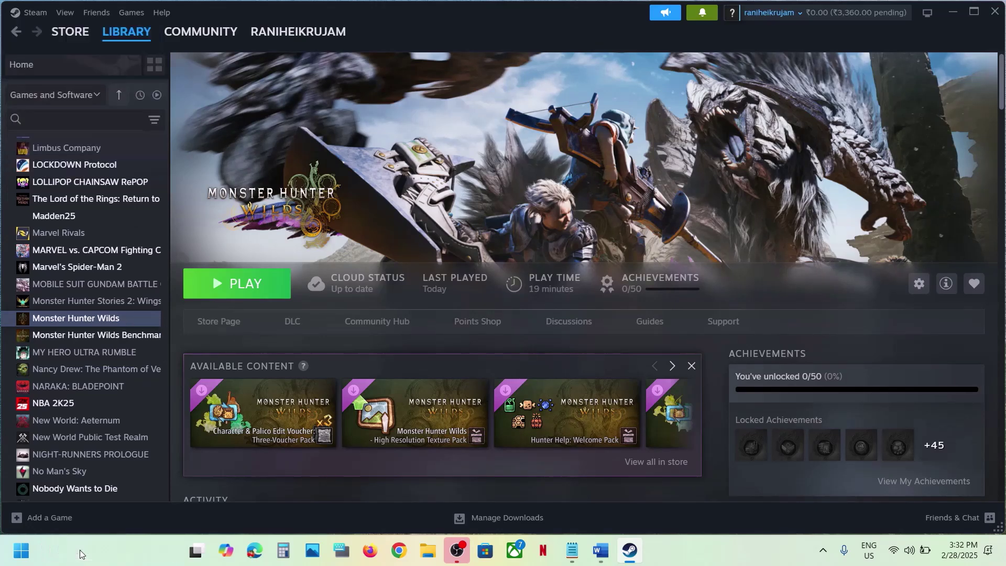
text(team)
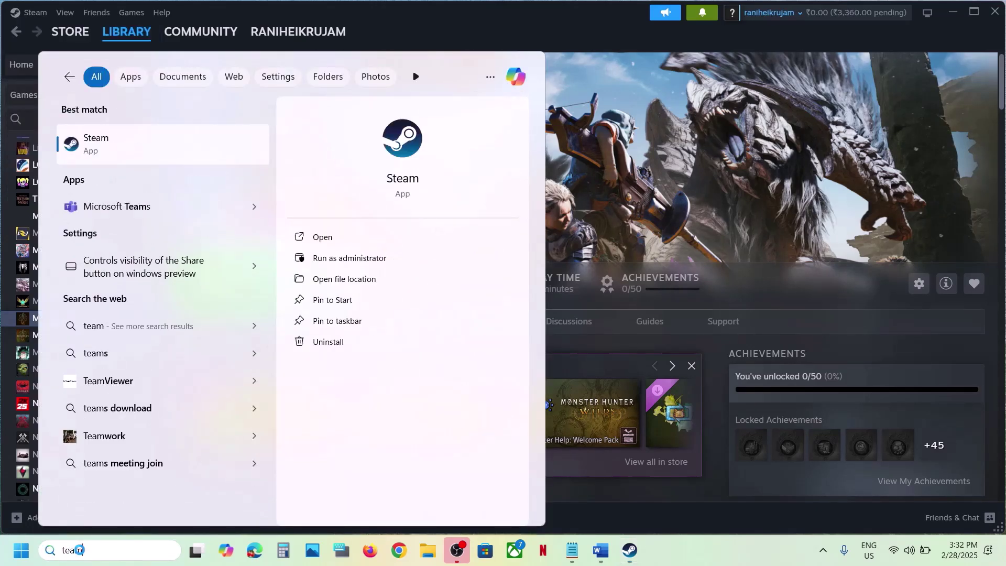
click(752, 186)
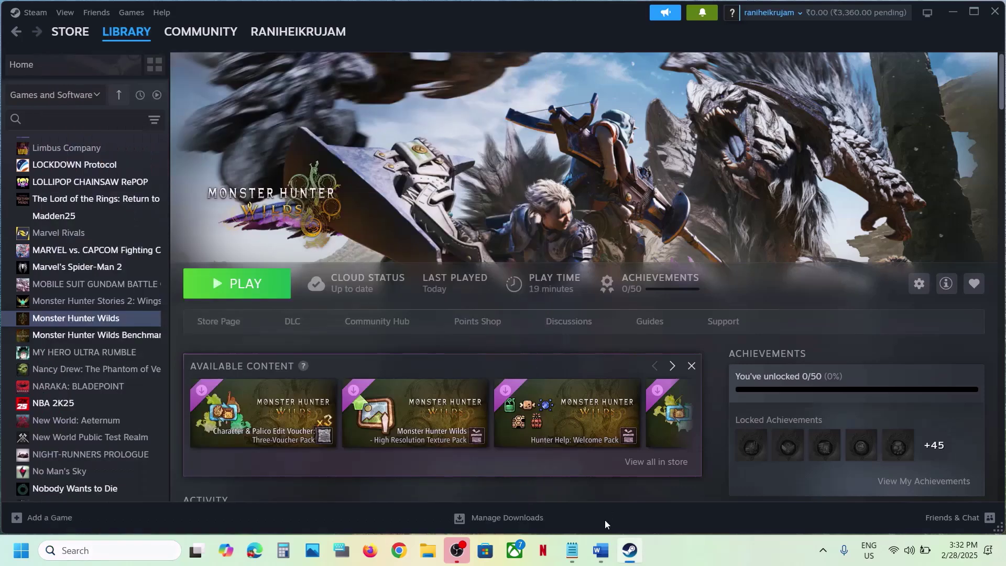
Reread Step 1 in the Word document and check Steam's client options without exiting.
click(600, 551)
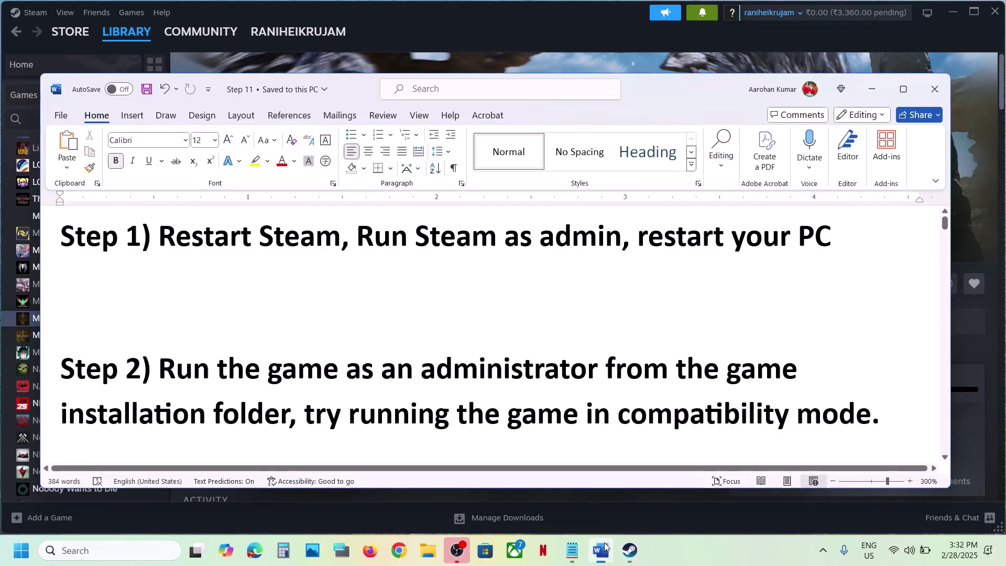
click(432, 48)
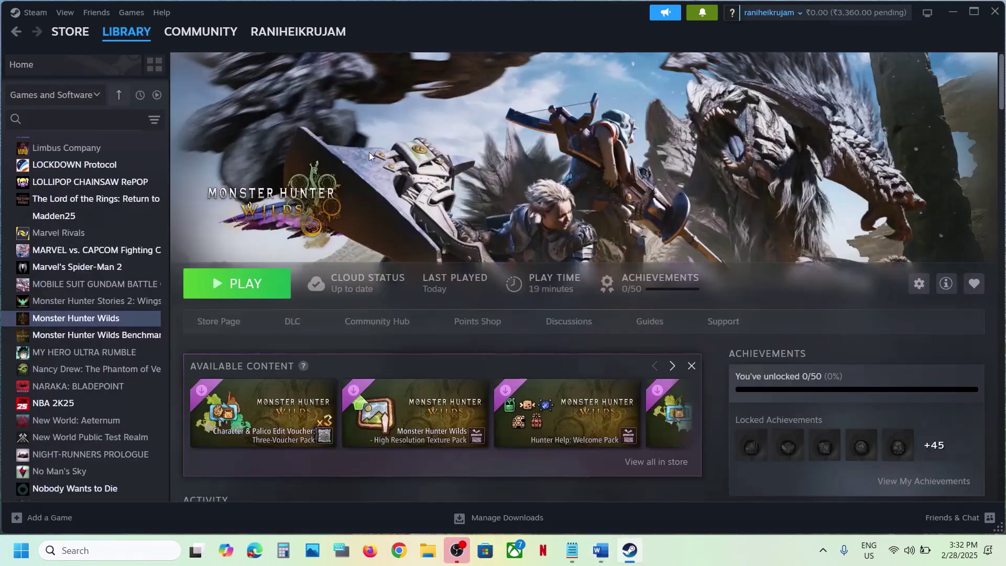
click(33, 12)
click(315, 183)
Find the Steam app through Windows search and view its Run as administrator option without launching it.
click(73, 550)
text(steam)
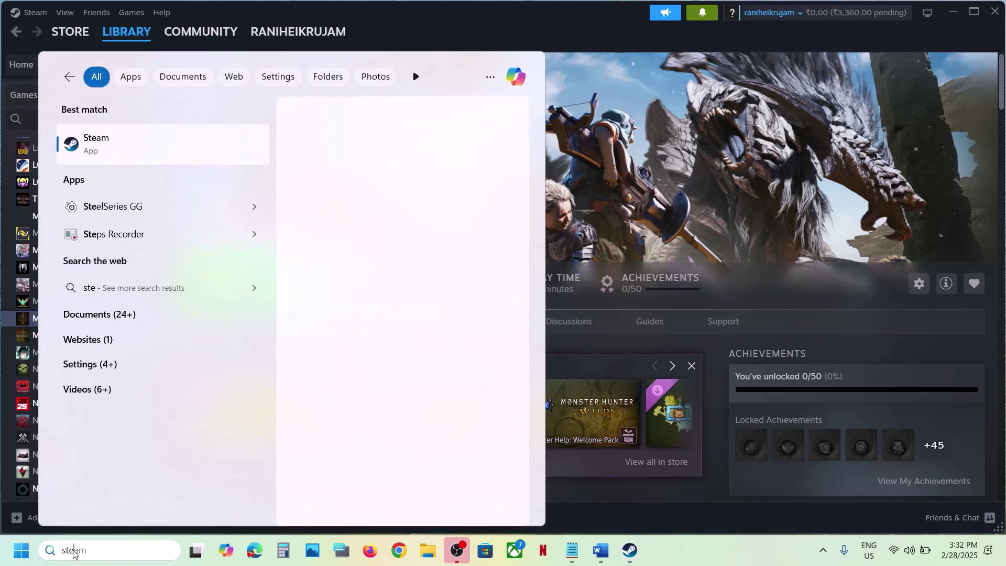
right_click(145, 154)
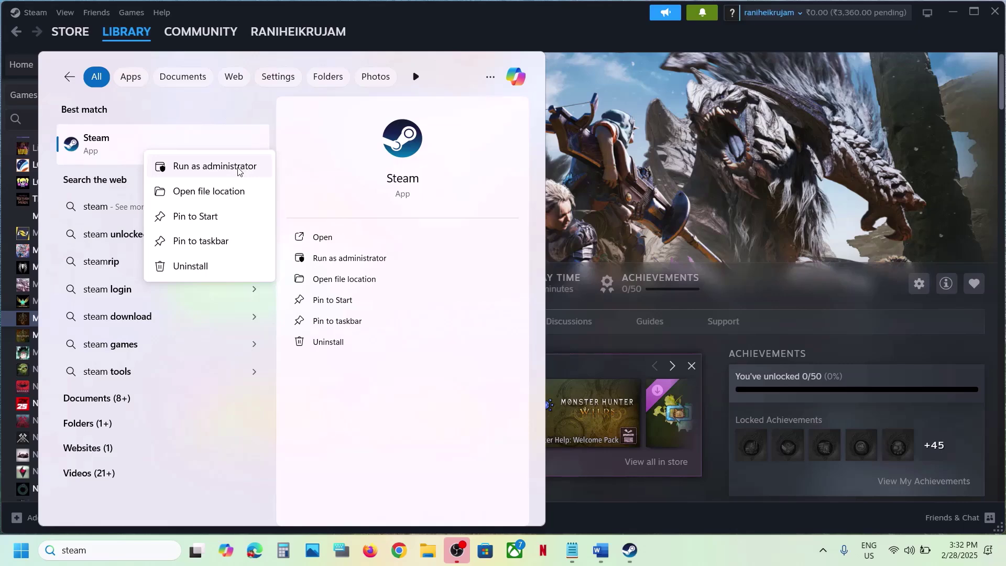
click(717, 221)
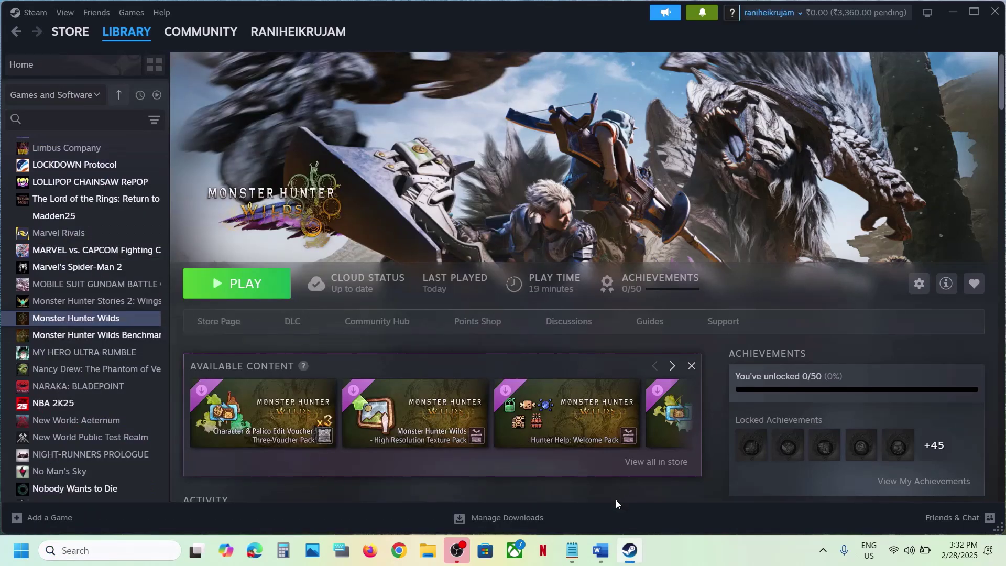
Highlight "restart your PC" in the Word document and view the Windows Restart option without restarting.
click(601, 550)
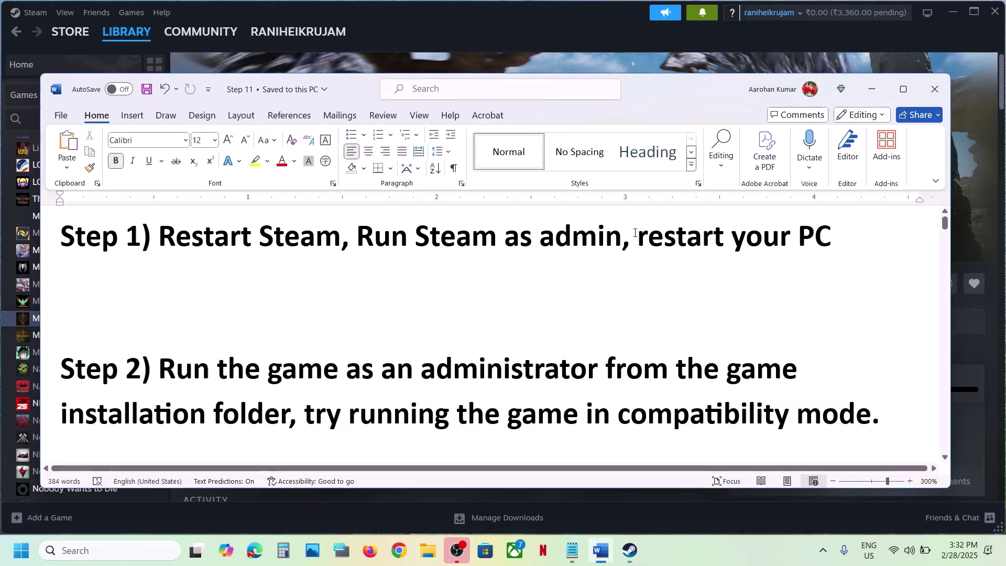
drag(635, 232, 834, 249)
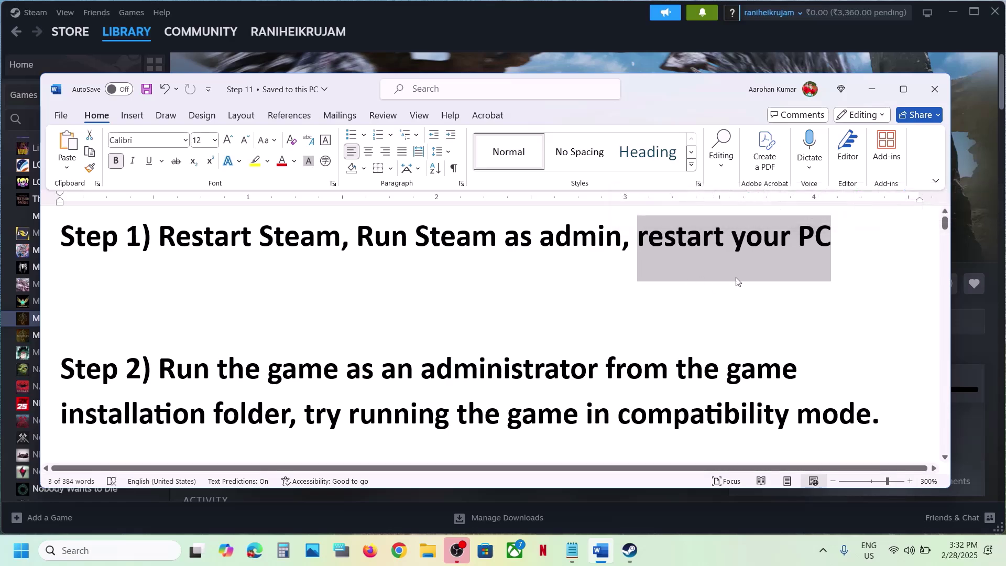
click(29, 557)
click(381, 505)
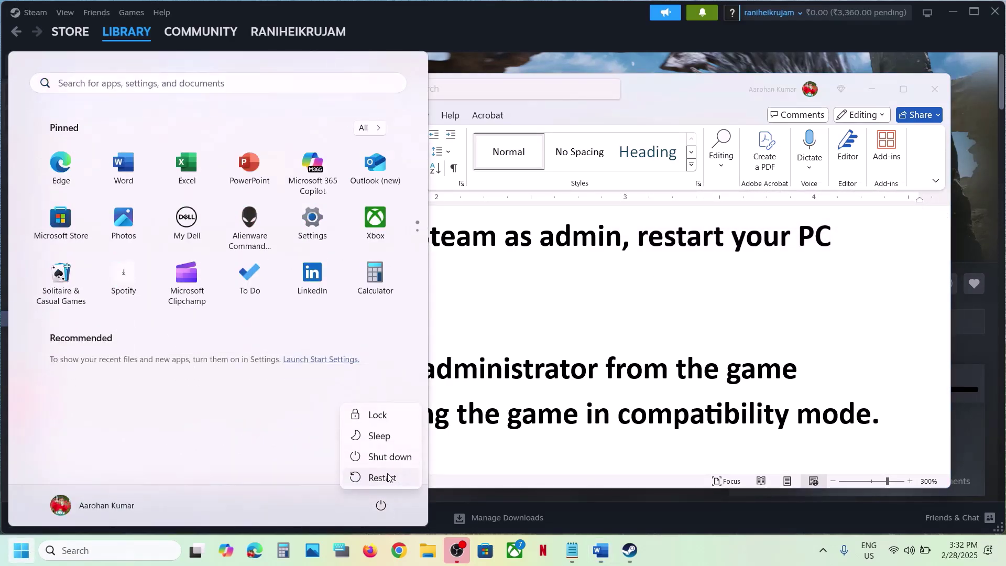
key(Escape)
key(Escape)
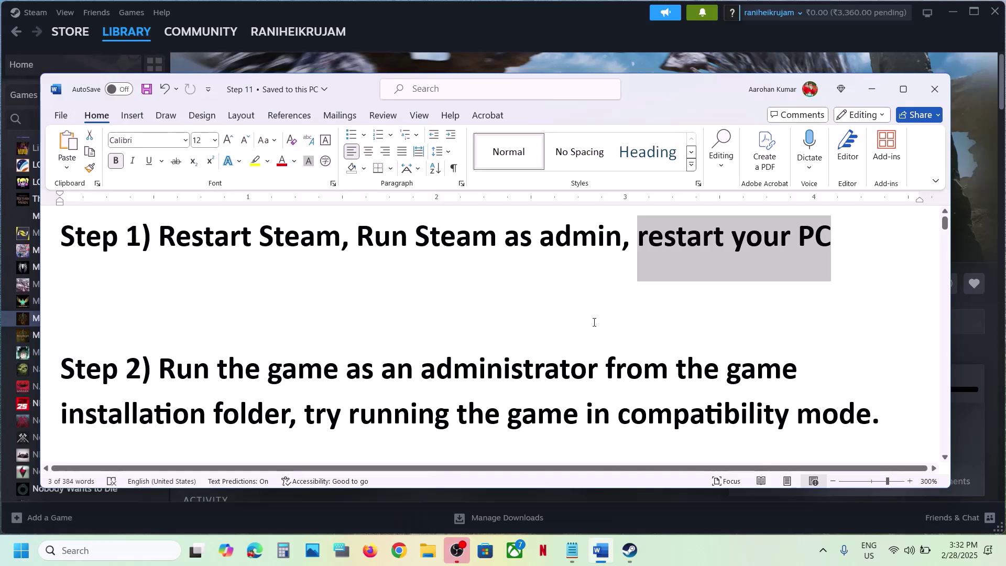
Highlight the Step 2 instruction in the Word document and open the local files folder of Monster Hunter Wilds from Steam.
scroll(281, 332, down, 1)
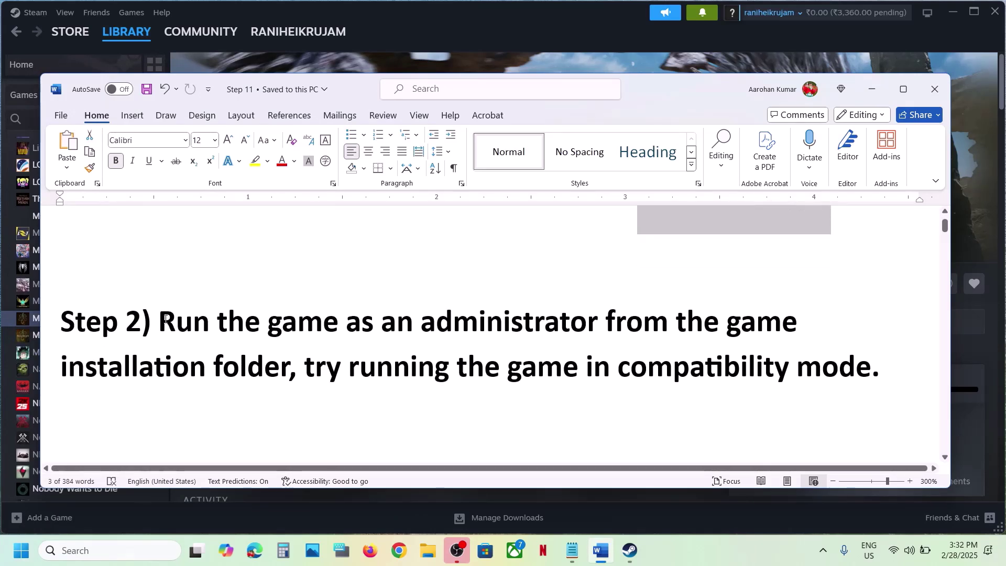
drag(189, 320, 286, 367)
click(454, 26)
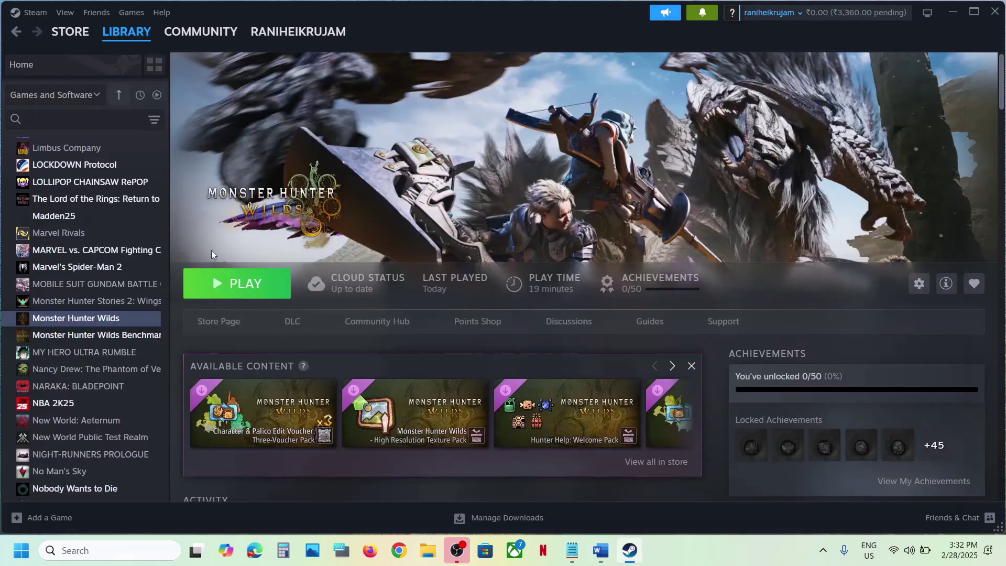
right_click(111, 320)
mouse_move(158, 395)
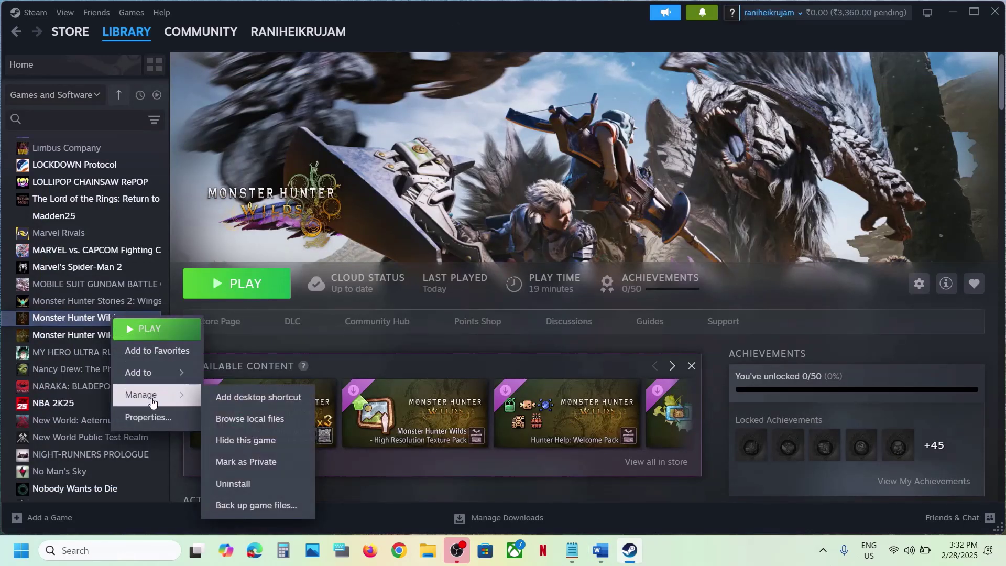
click(268, 419)
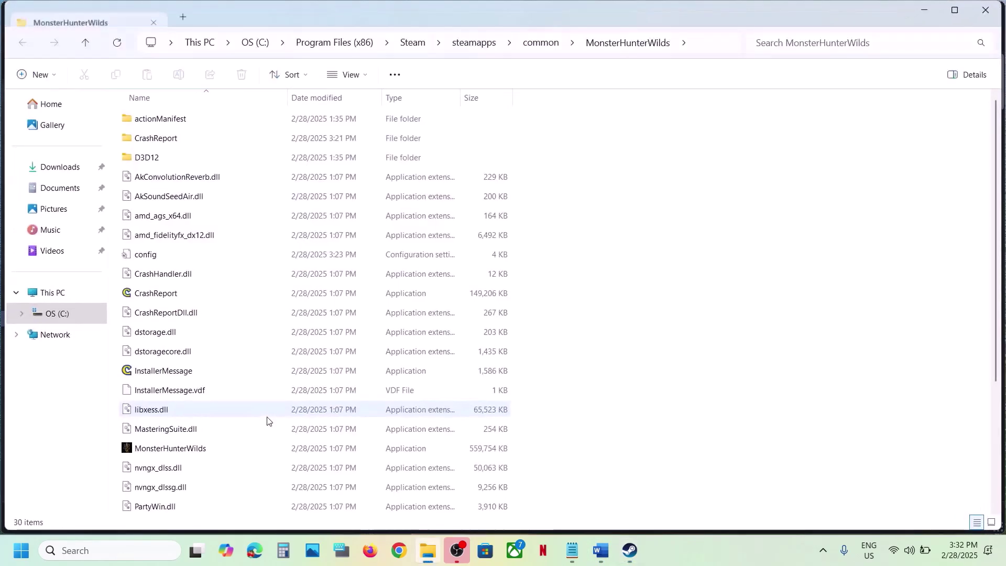
View the properties of the MonsterHunterWilds application file and close them without changes.
scroll(267, 420, down, 3)
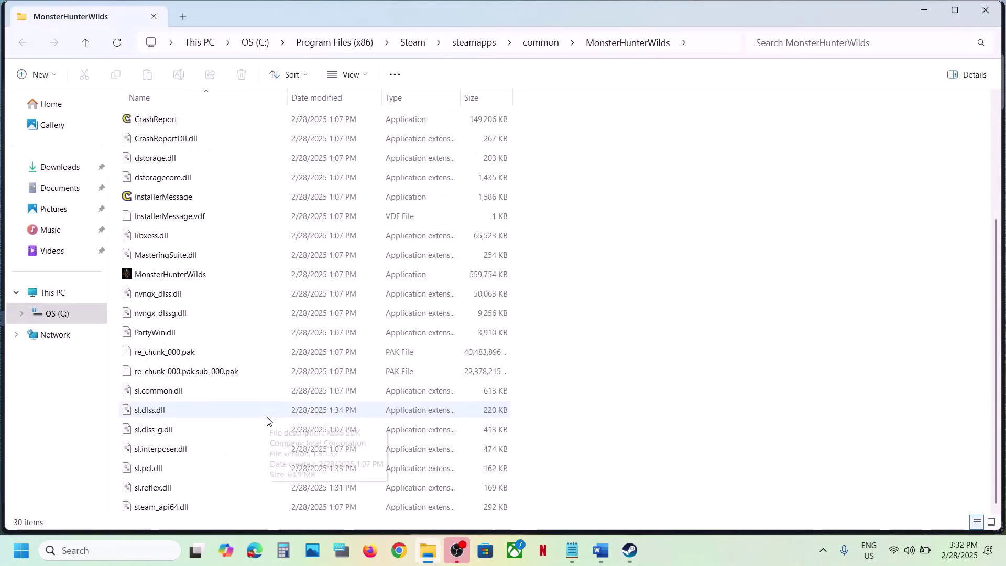
click(199, 283)
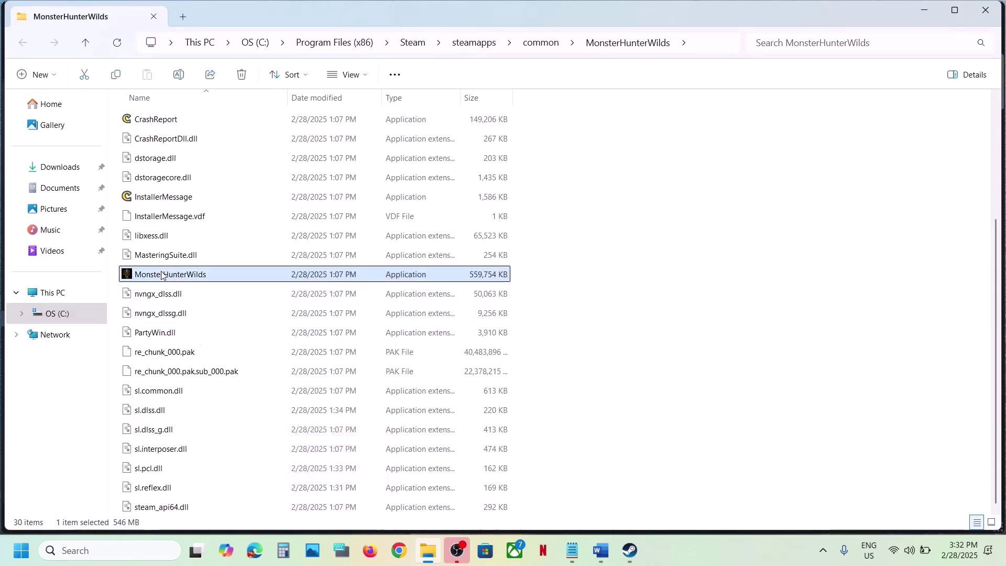
right_click(184, 276)
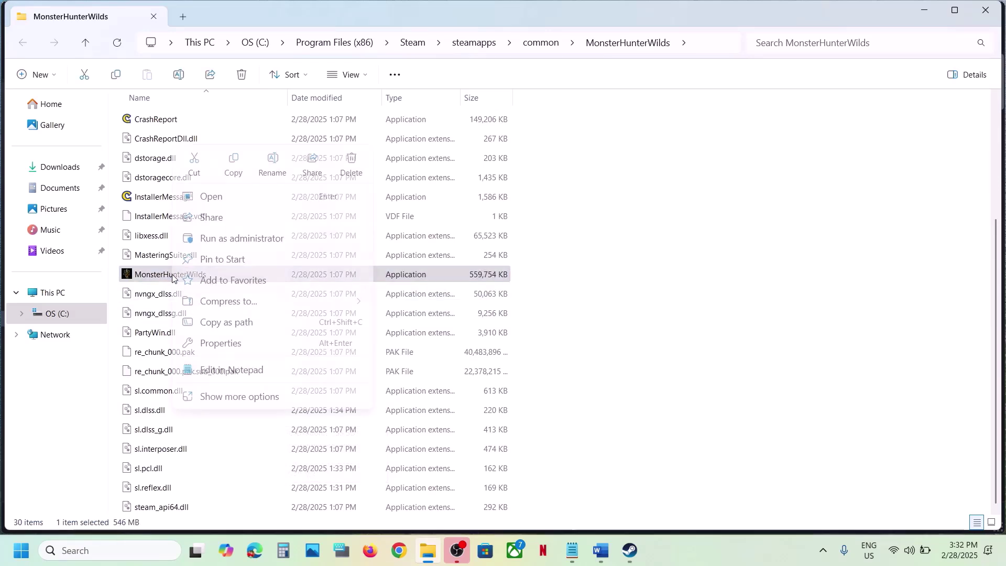
click(241, 345)
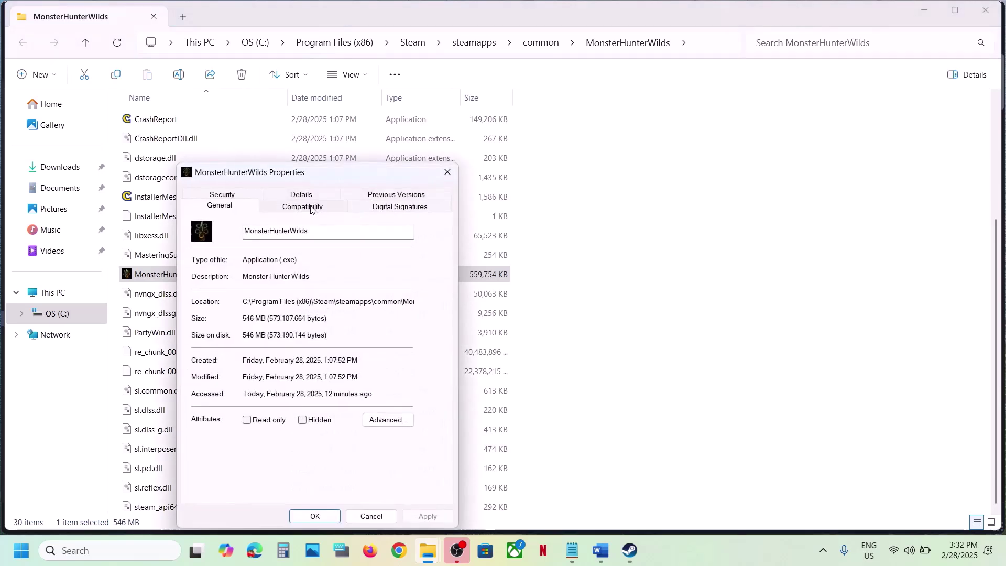
click(447, 171)
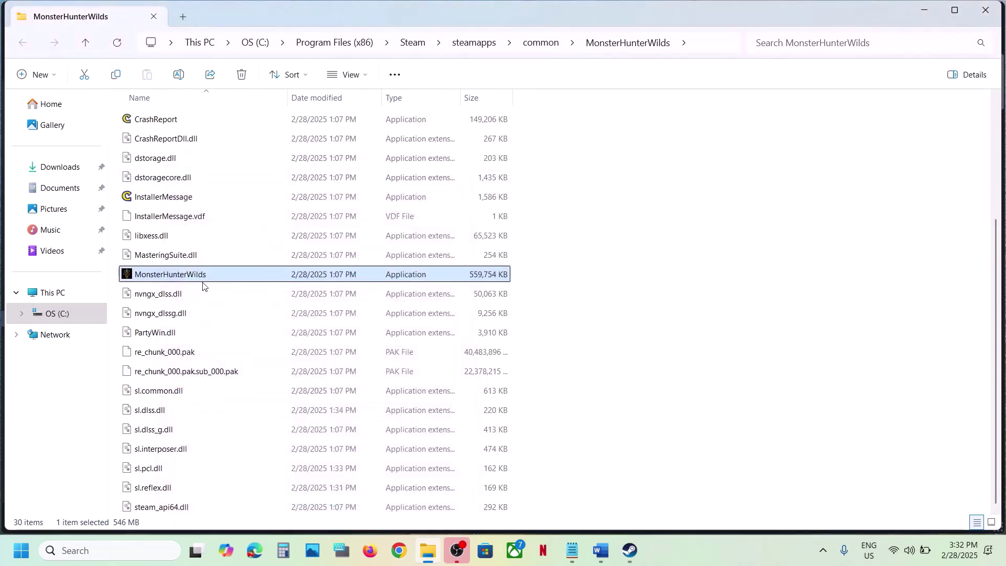
Minimize Steam and set the MonsterHunterWilds application to always run as an administrator, applying the change.
mouse_move(224, 283)
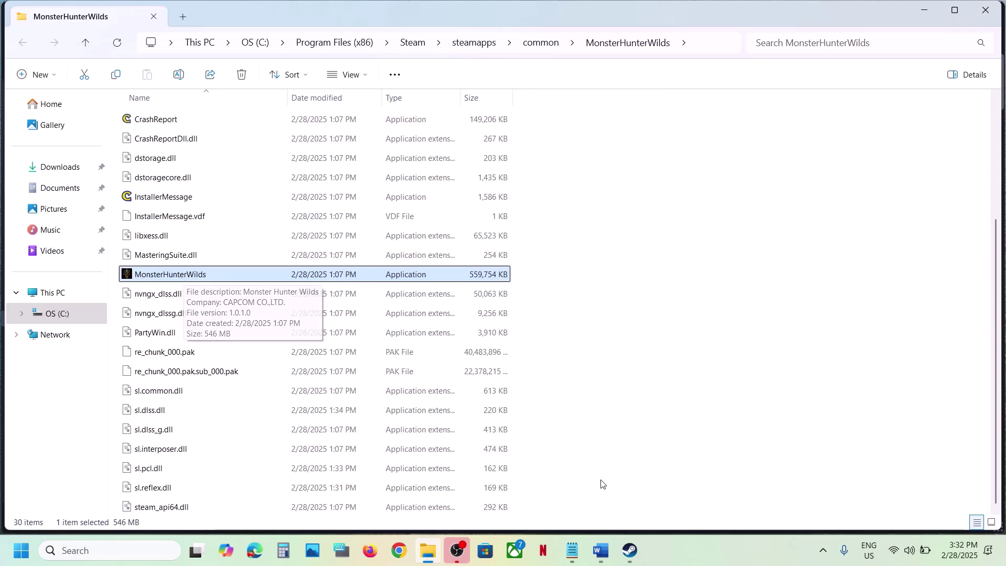
click(629, 550)
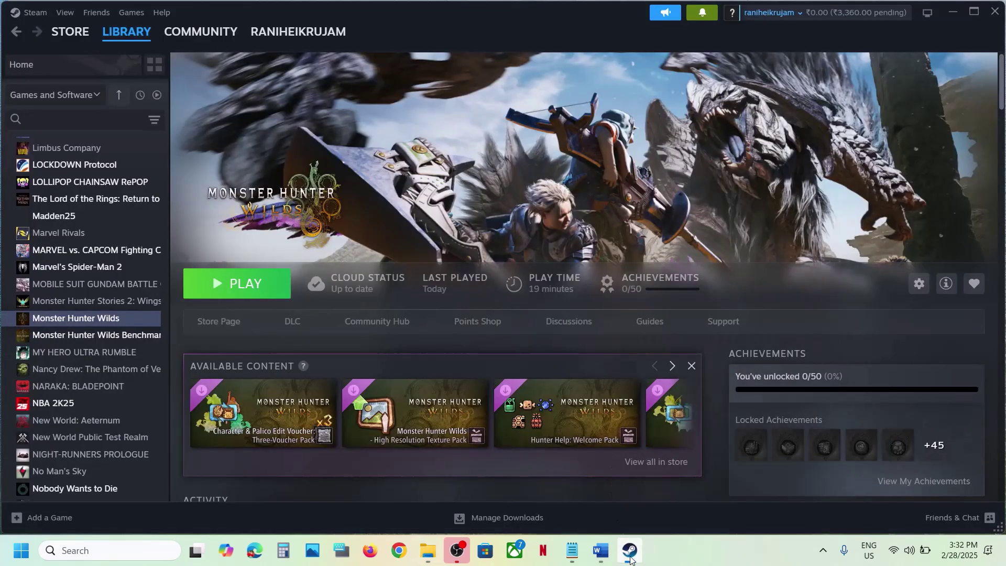
click(630, 553)
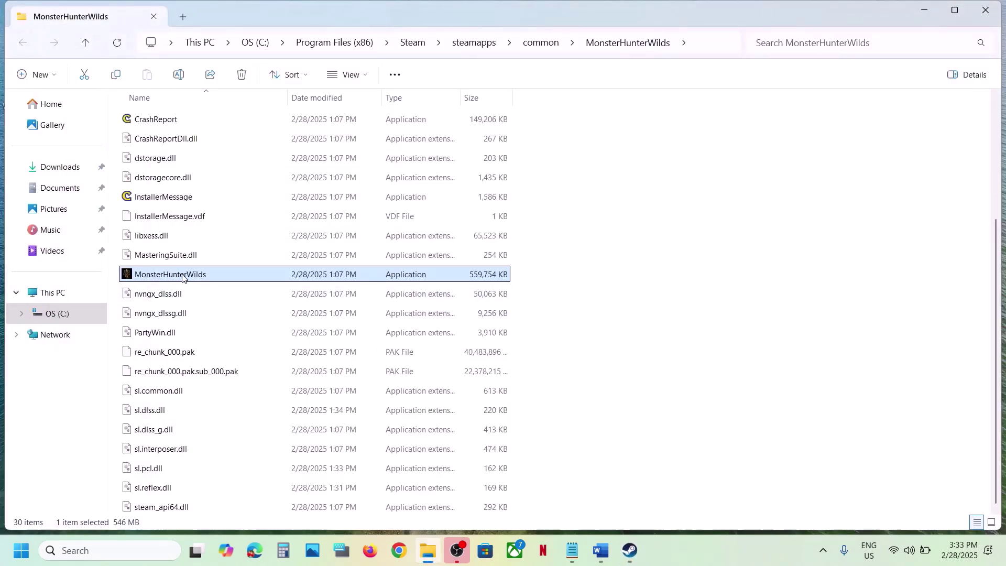
right_click(183, 278)
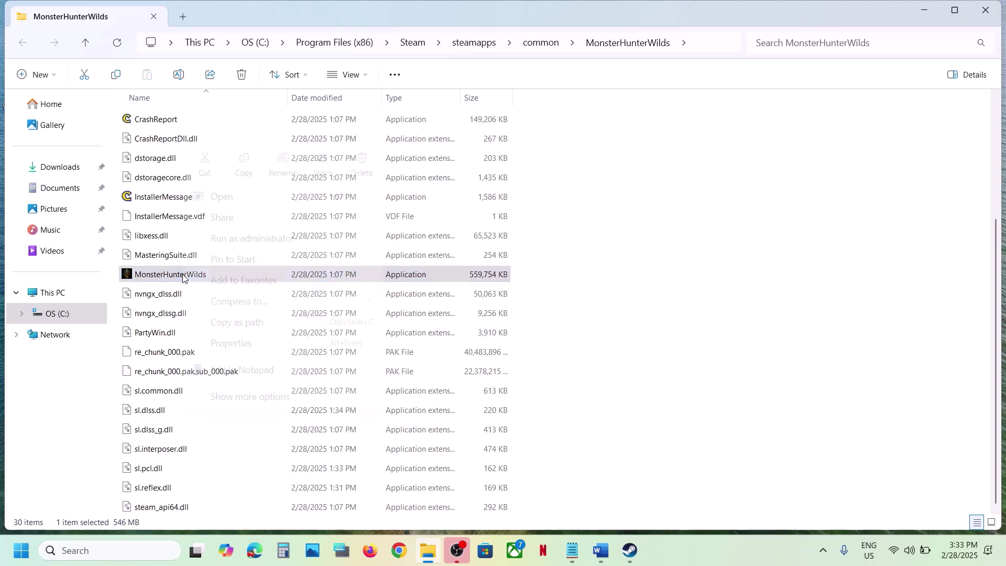
click(253, 349)
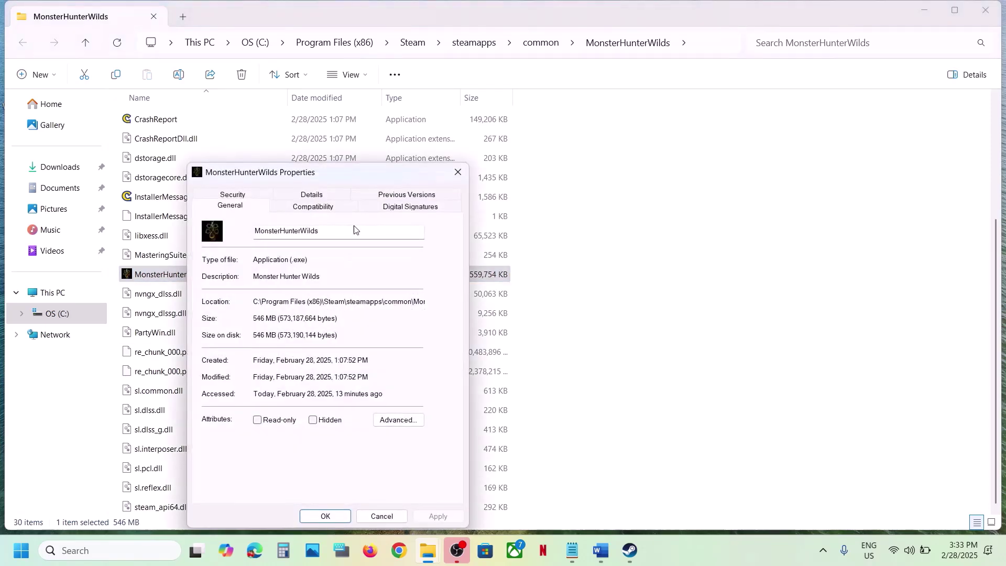
click(321, 209)
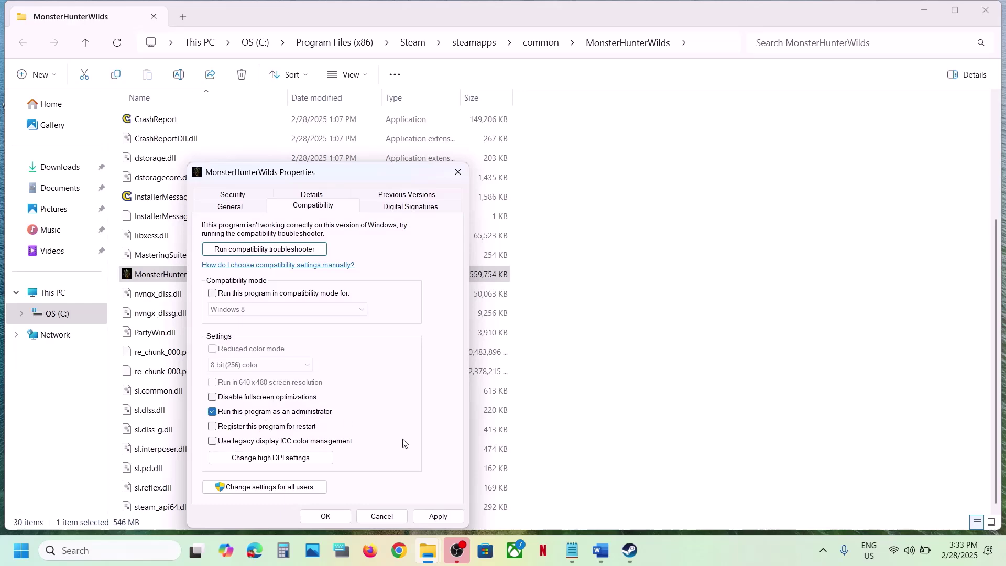
click(438, 516)
click(325, 517)
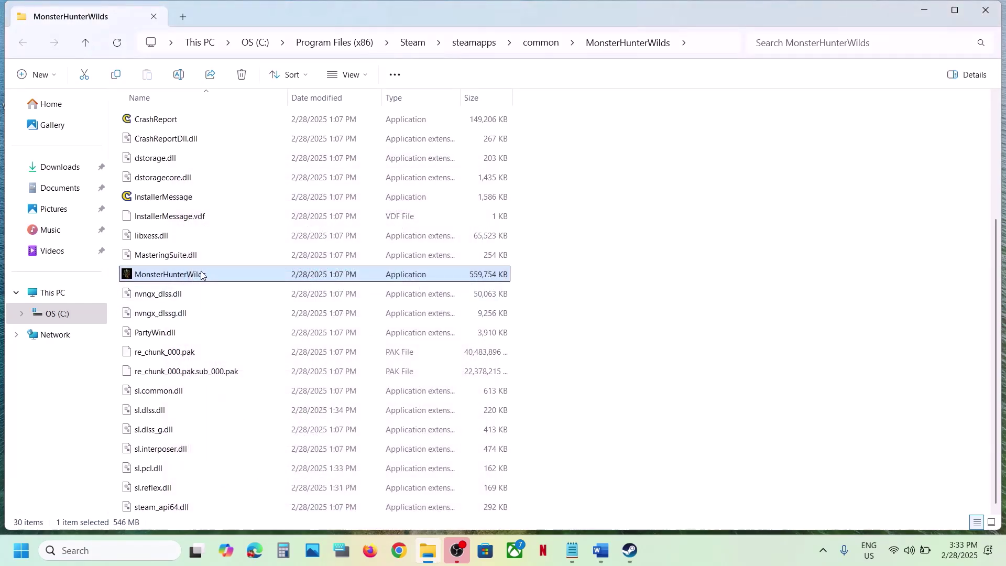
Enable compatibility mode for Windows 8 on the MonsterHunterWilds application and apply the setting.
right_click(202, 275)
click(261, 346)
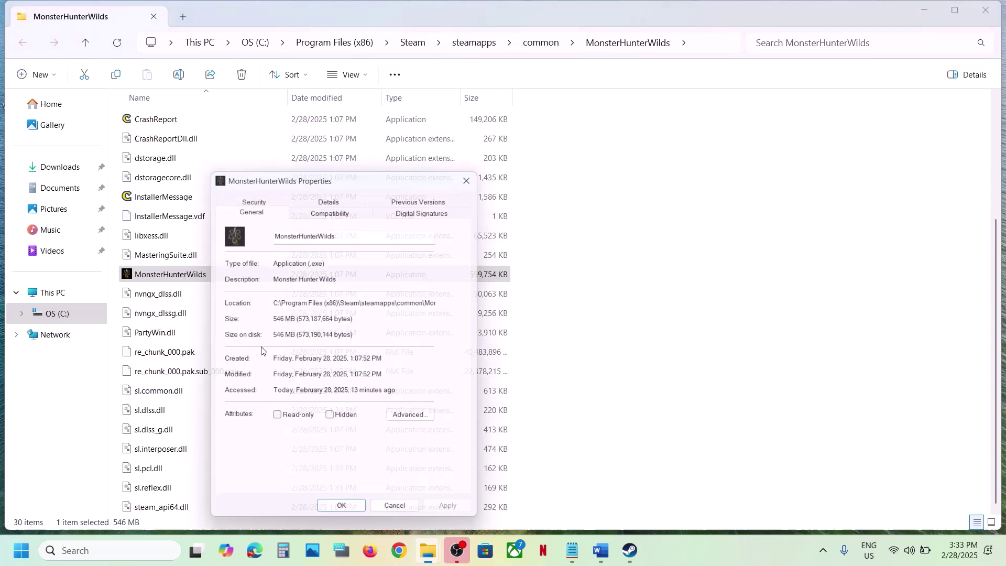
click(321, 210)
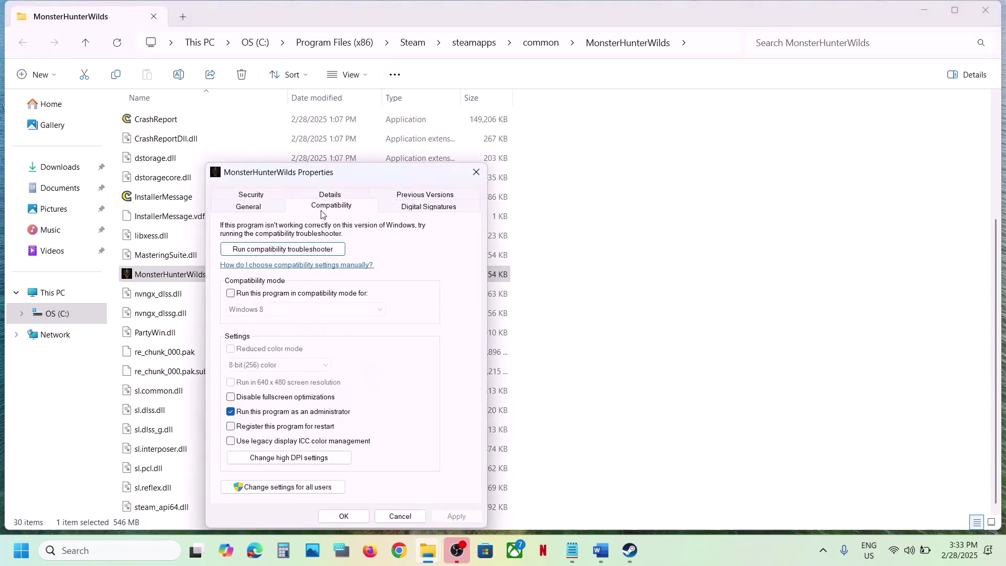
click(231, 294)
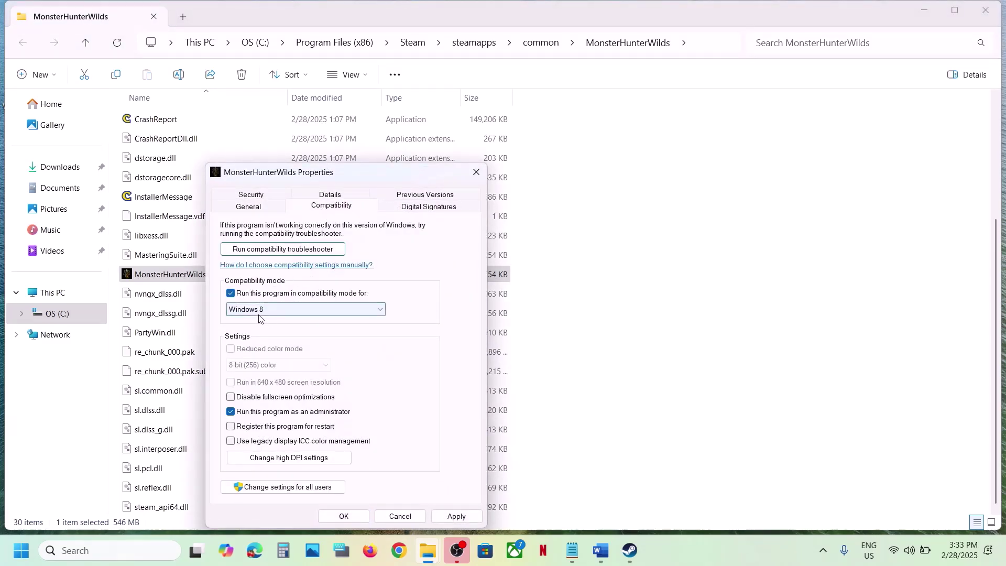
click(455, 517)
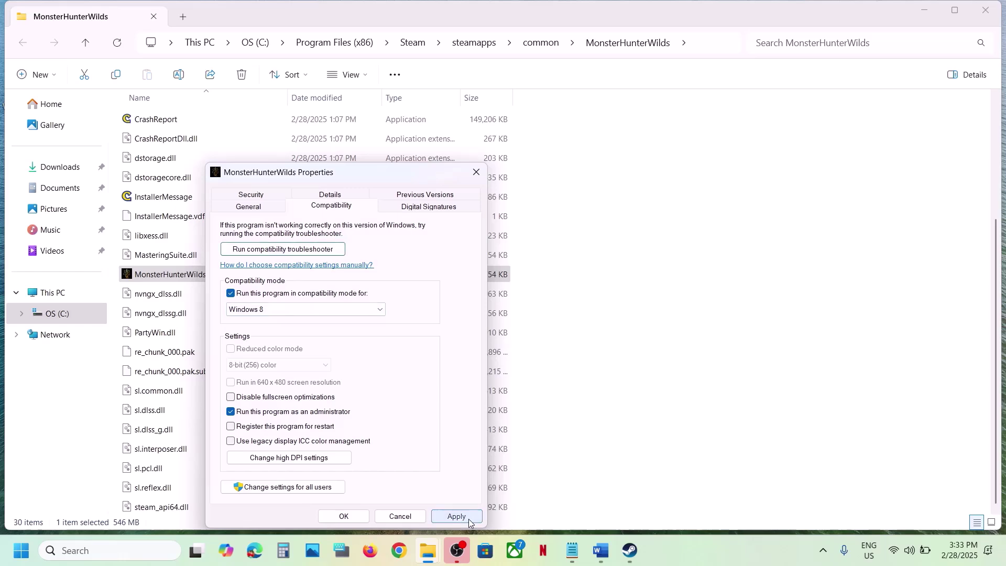
Close and reopen the MonsterHunterWilds application's properties, set its compatibility mode to Windows 7, and apply it.
click(346, 517)
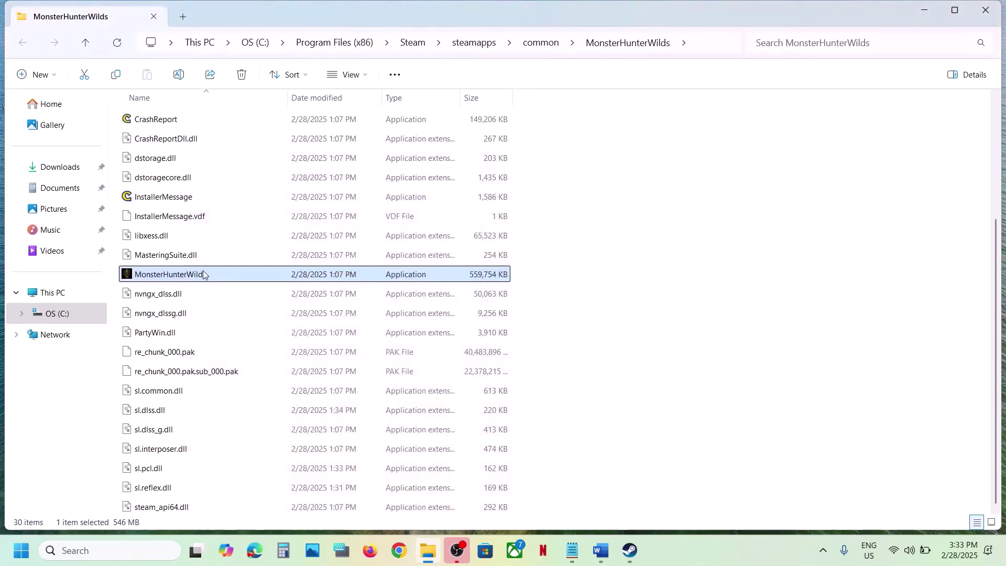
right_click(204, 271)
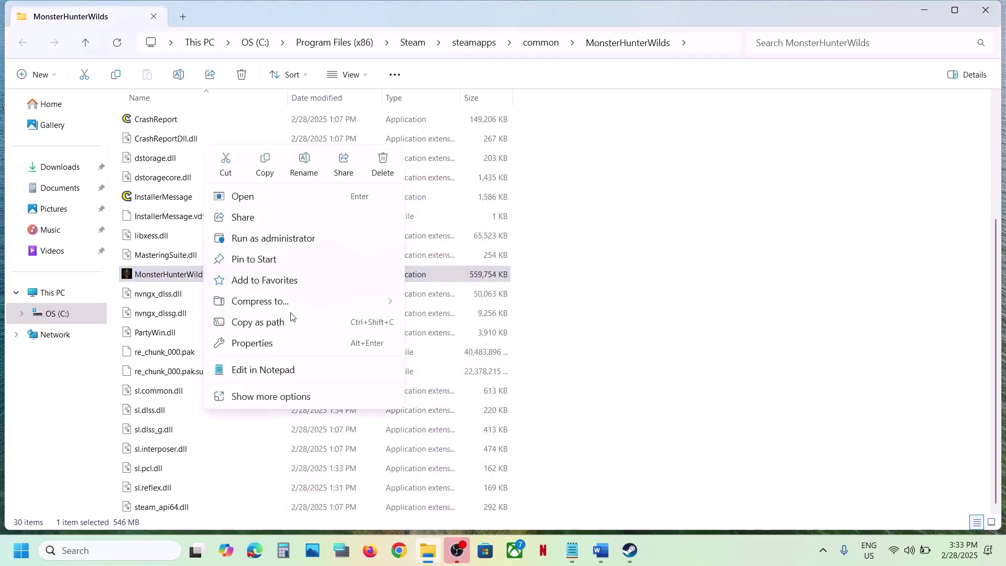
click(266, 341)
click(323, 209)
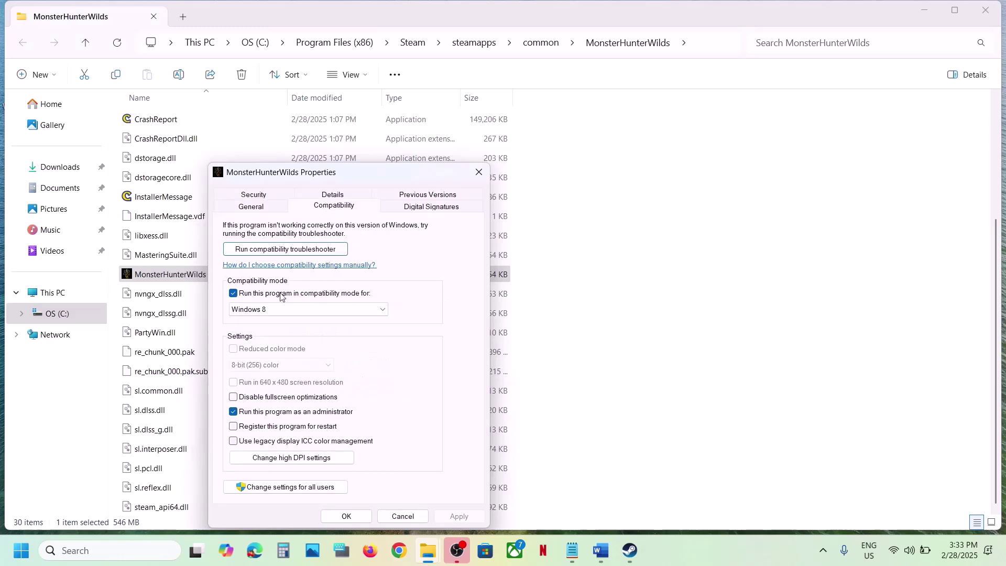
click(273, 311)
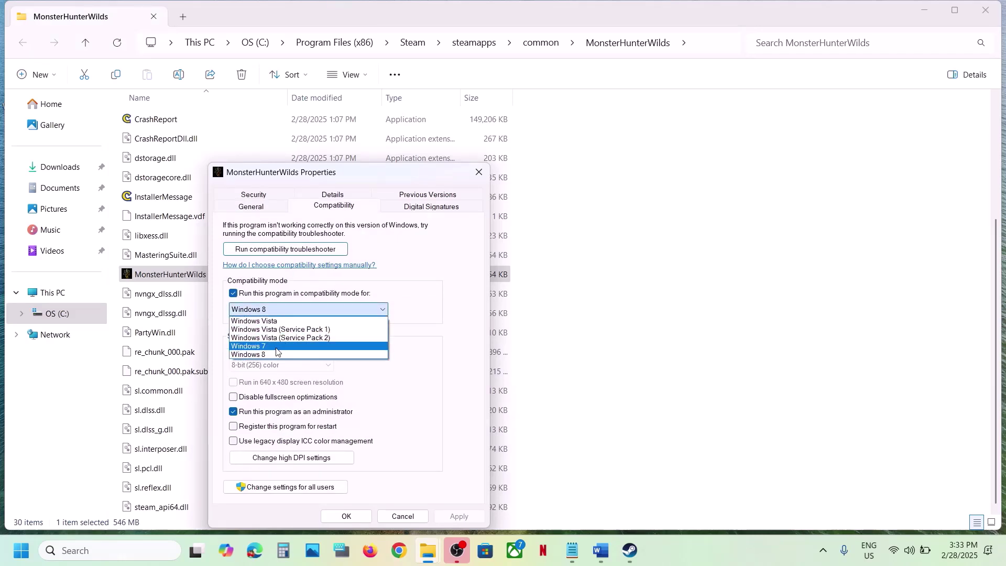
click(276, 348)
click(457, 516)
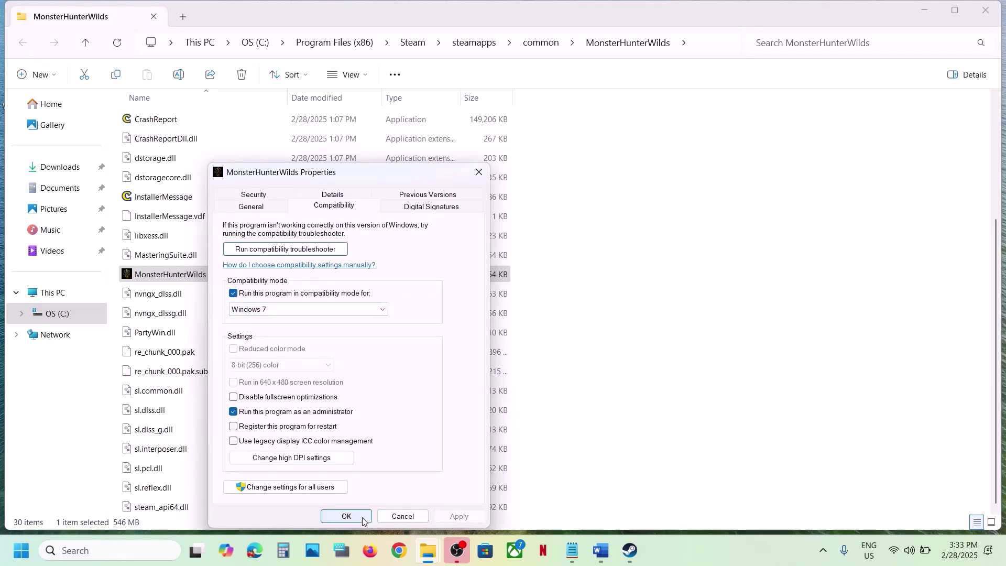
Disable fullscreen optimizations for the MonsterHunterWilds application, apply the setting and close its properties.
click(235, 398)
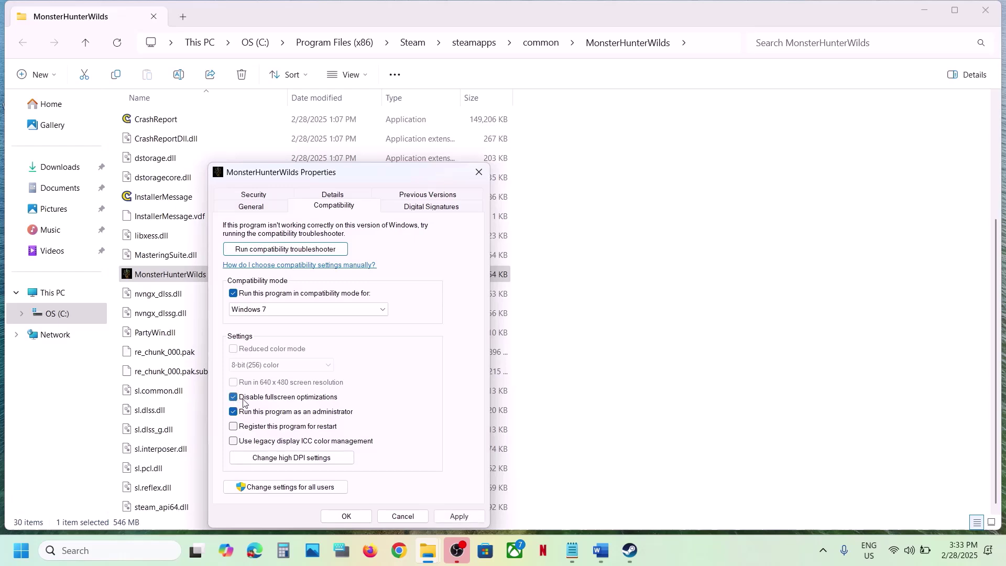
click(459, 516)
click(346, 517)
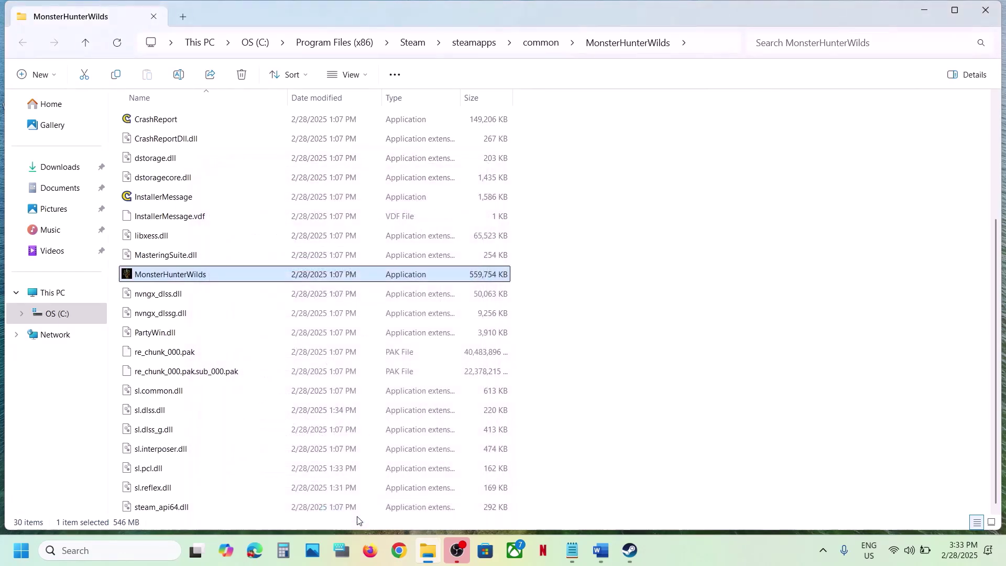
Turn off compatibility mode for the MonsterHunterWilds application, apply the change and close its properties.
right_click(198, 281)
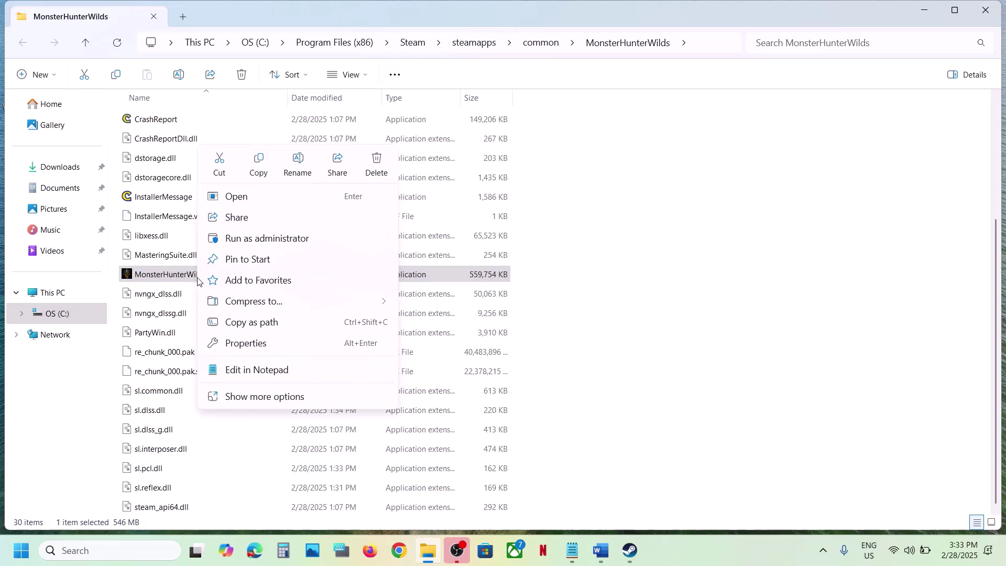
click(264, 345)
click(325, 207)
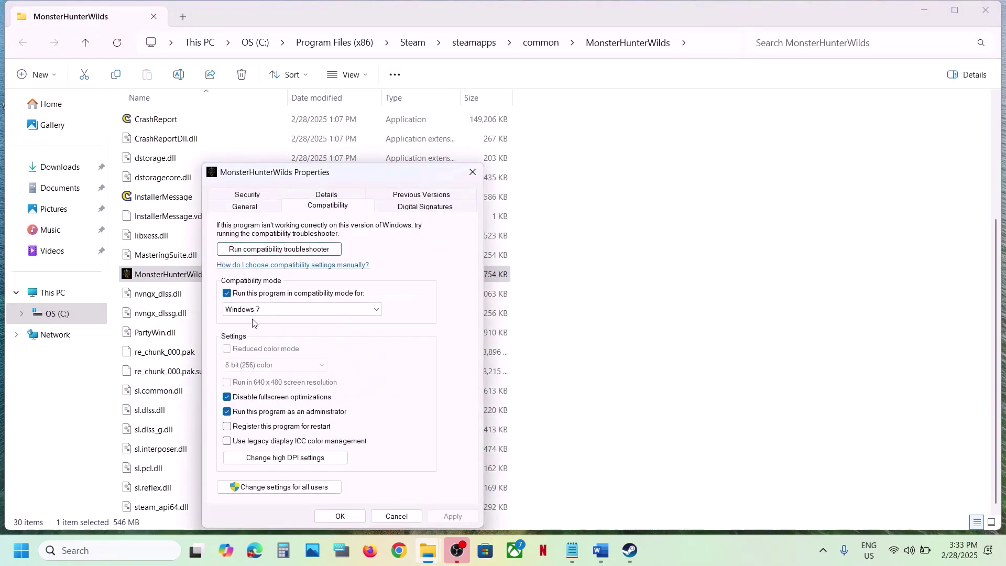
click(228, 293)
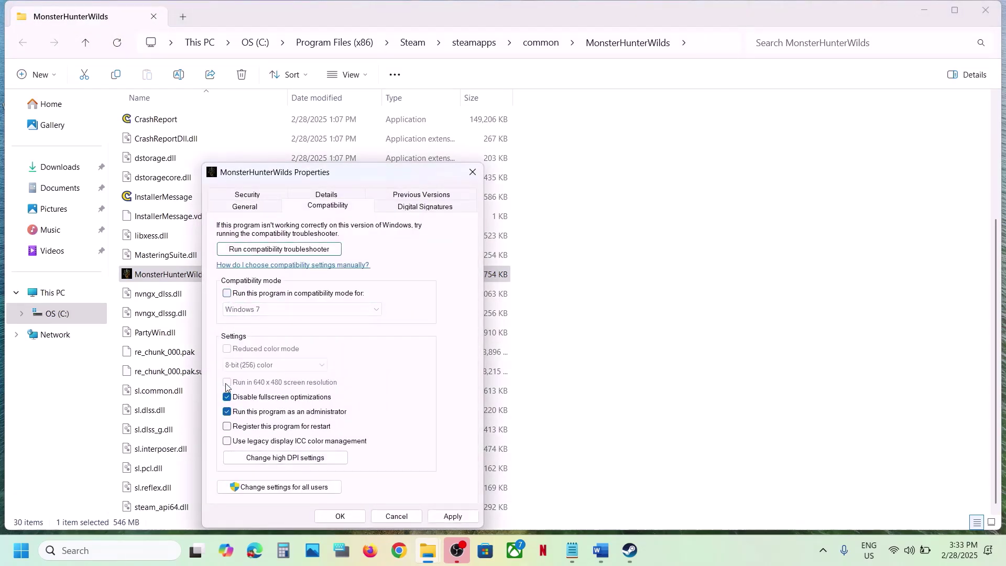
click(448, 514)
click(348, 516)
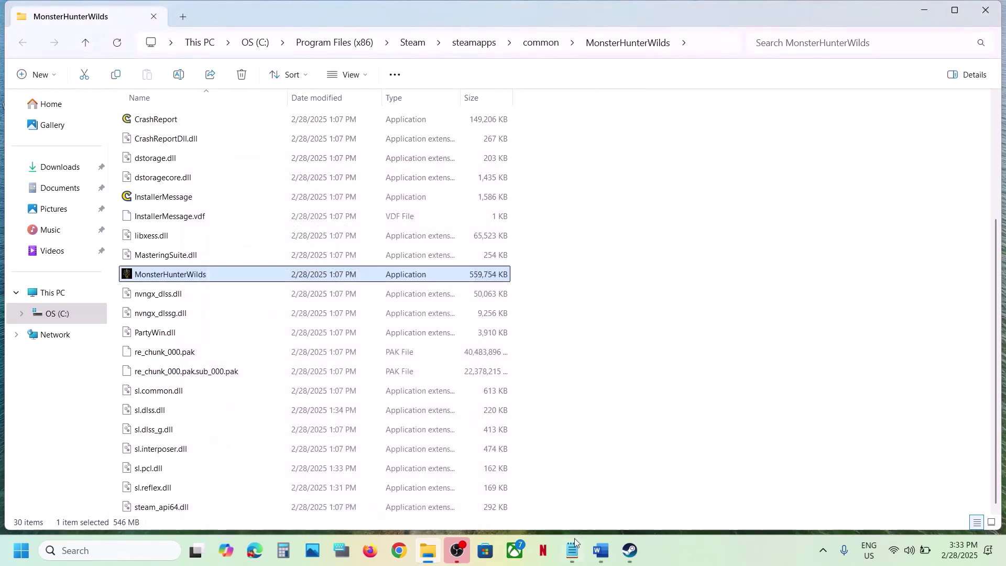
Switch to the Word document and highlight the Step 3 instruction "Verify the game files".
click(601, 550)
scroll(409, 397, down, 4)
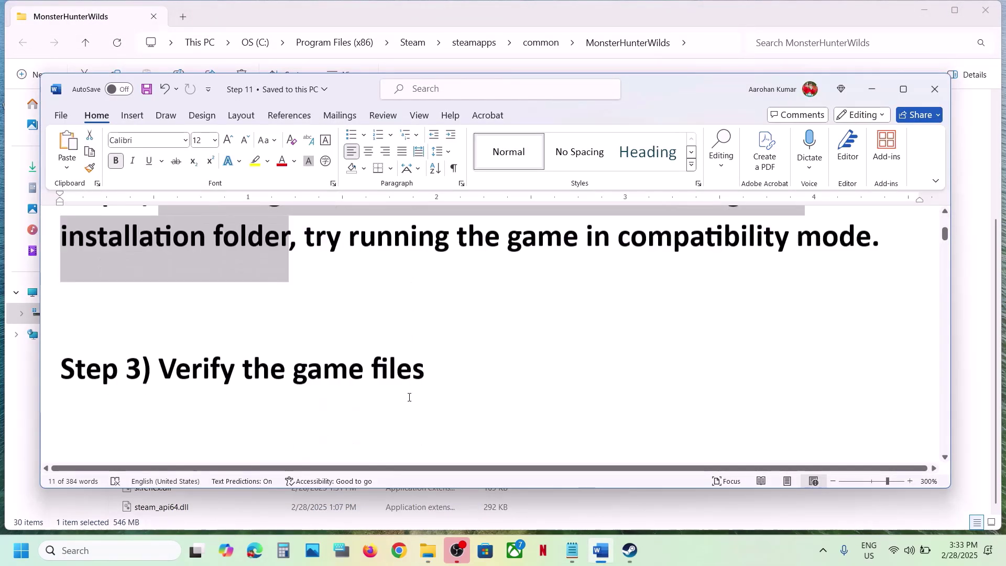
scroll(409, 397, up, 2)
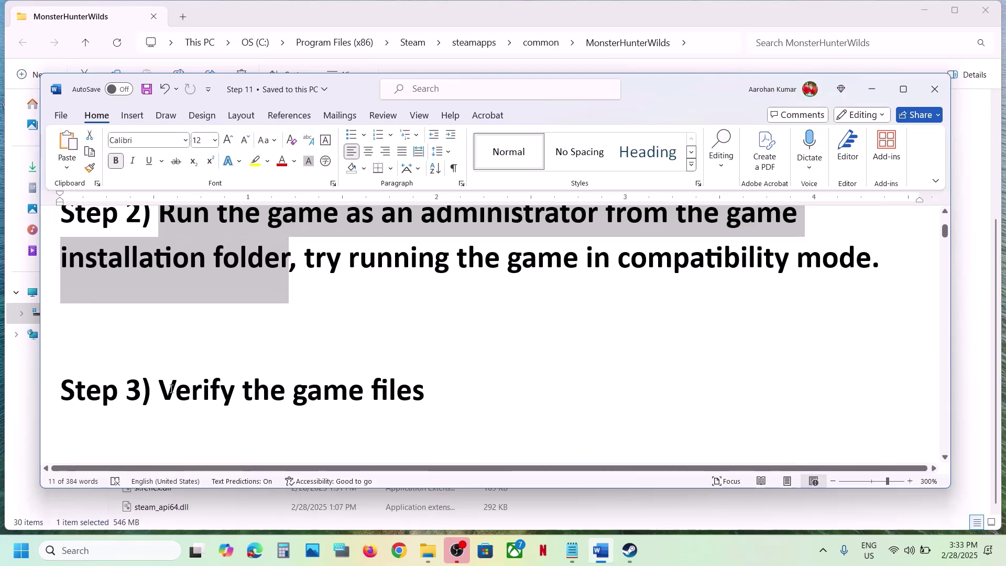
drag(224, 396, 427, 394)
Switch to Steam, view the installed files properties of Monster Hunter Wilds with the integrity verification option, and close them.
click(637, 556)
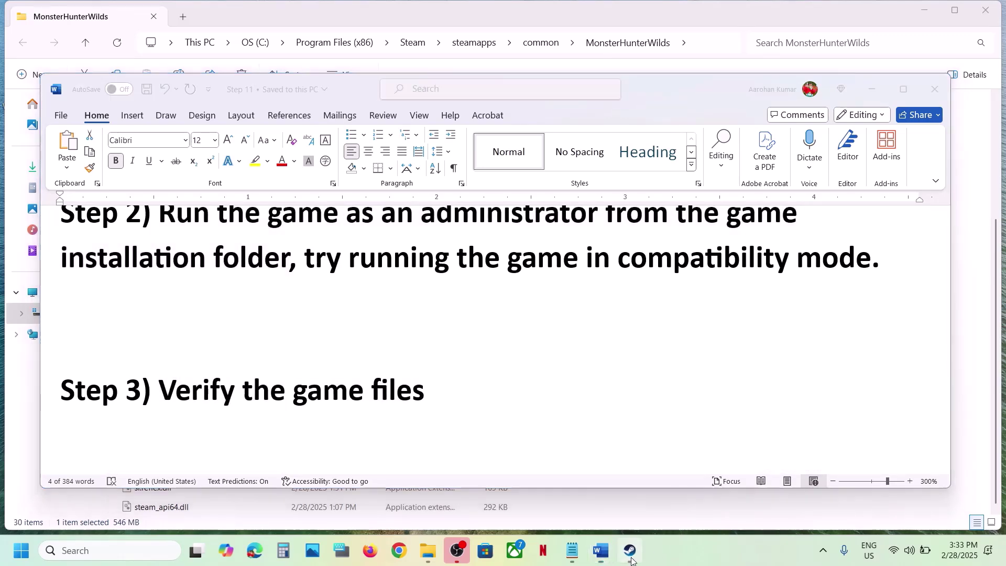
right_click(91, 319)
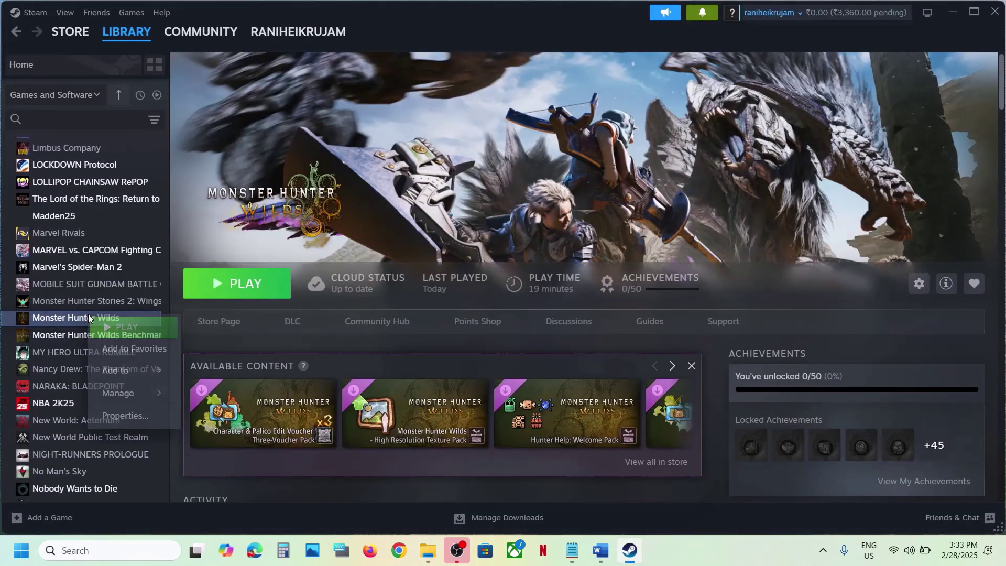
click(125, 415)
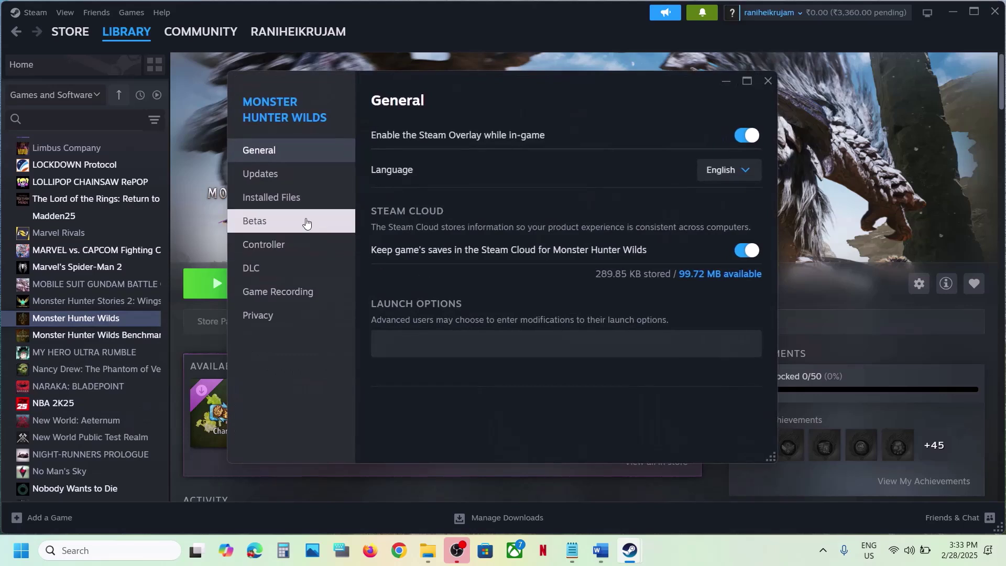
click(295, 204)
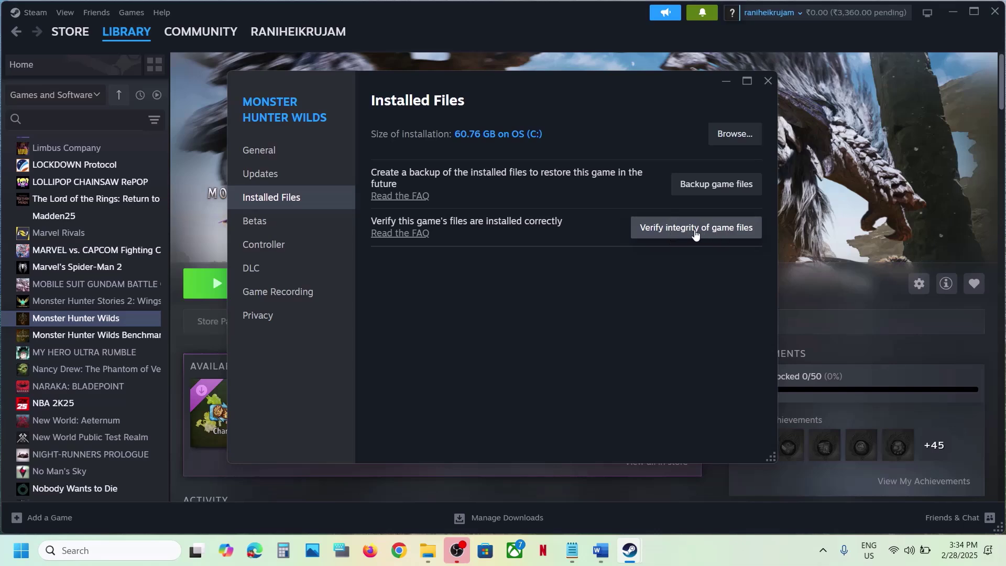
click(767, 80)
Return to the Word document and highlight parts of the Step 4 instruction on the Anti-Tamper error and spam clicking retry.
click(601, 550)
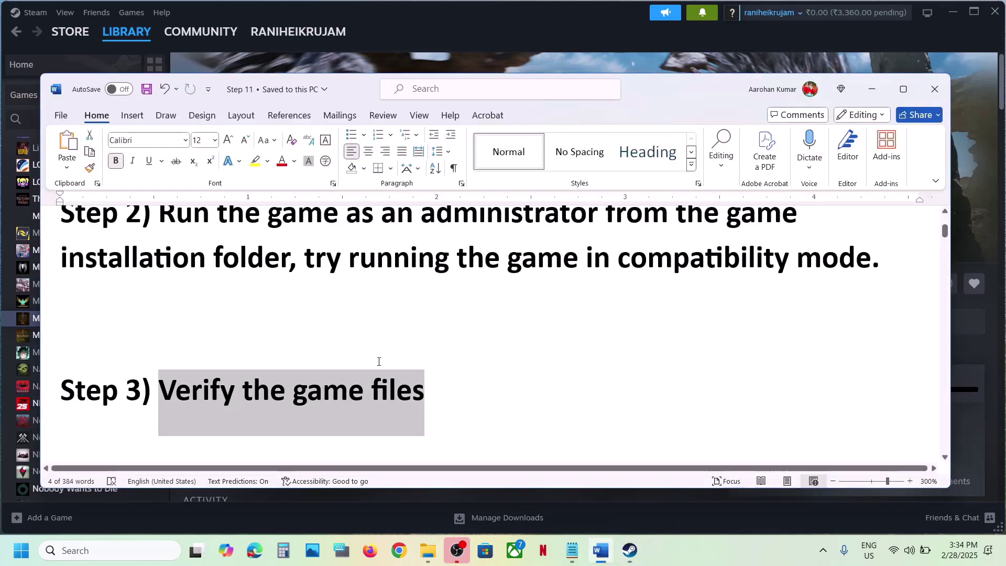
scroll(378, 361, down, 4)
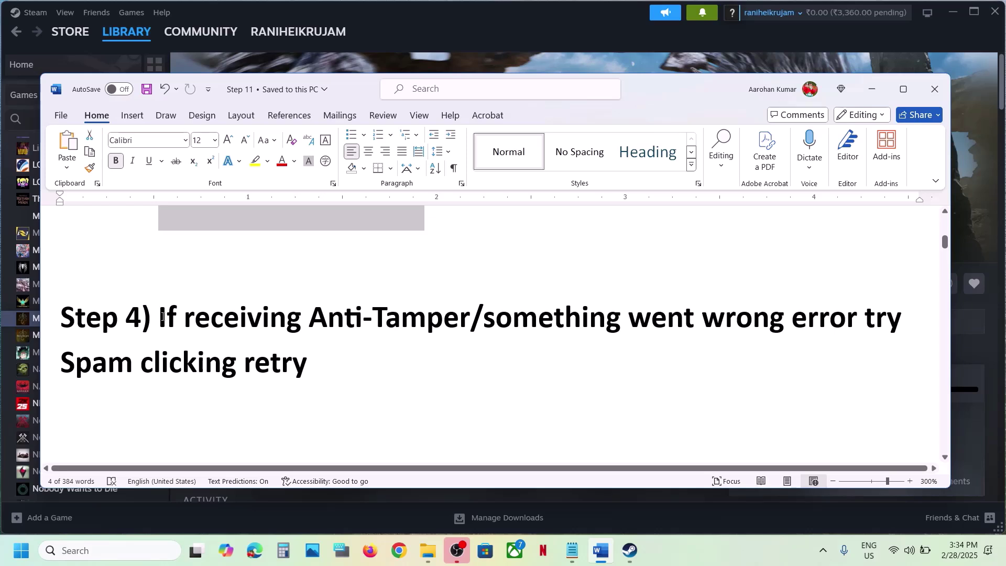
drag(162, 317, 790, 321)
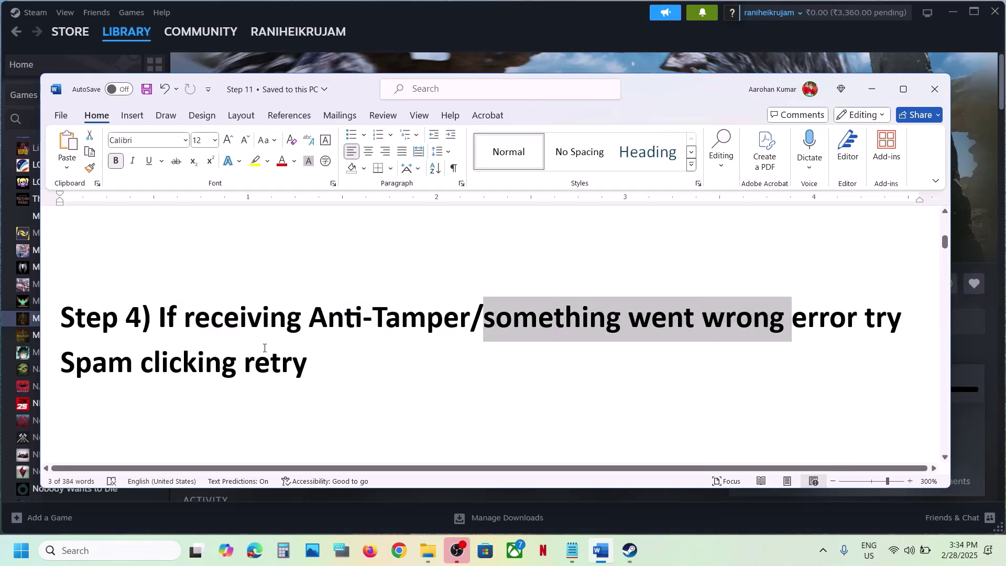
click(517, 353)
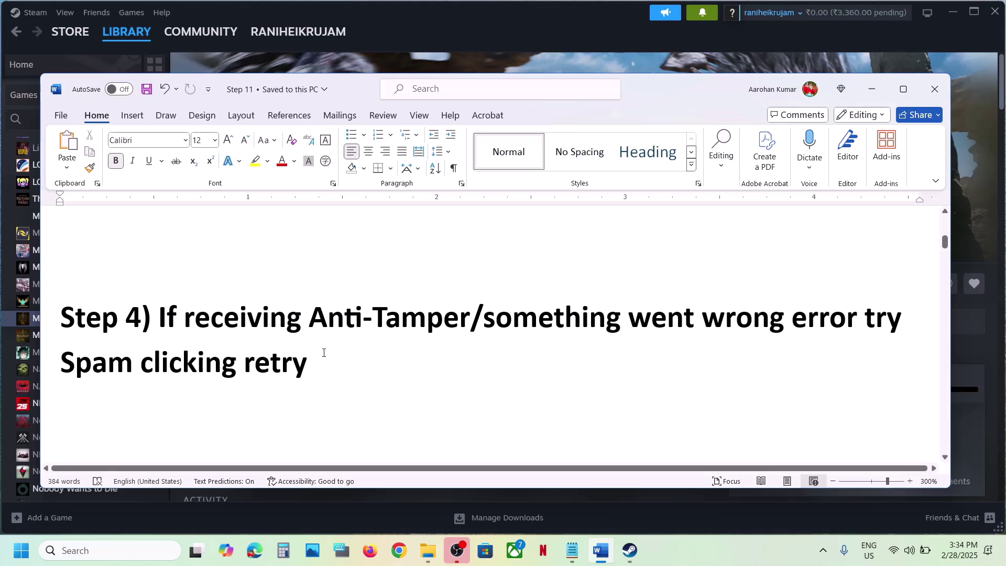
drag(245, 363, 330, 363)
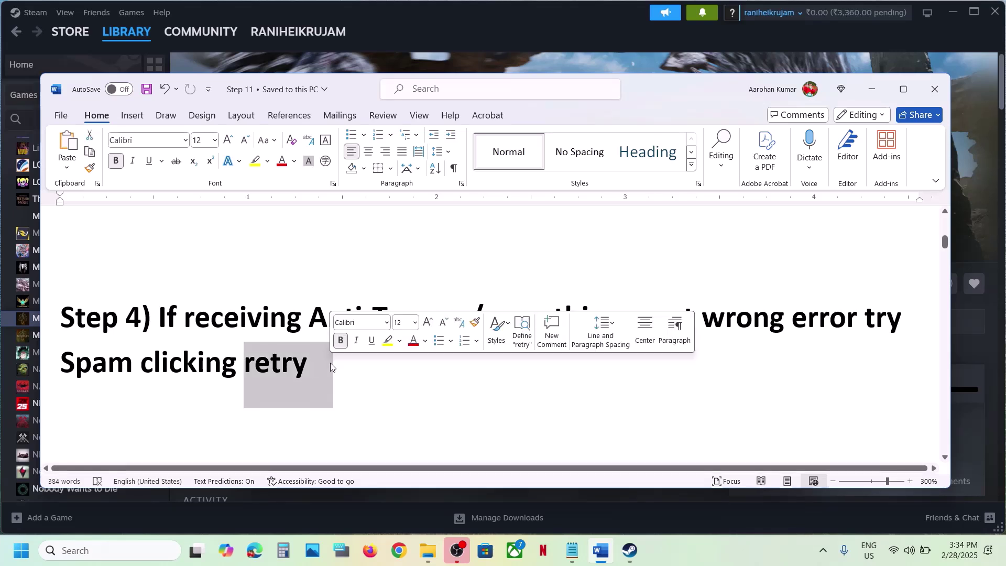
drag(62, 363, 92, 363)
click(308, 361)
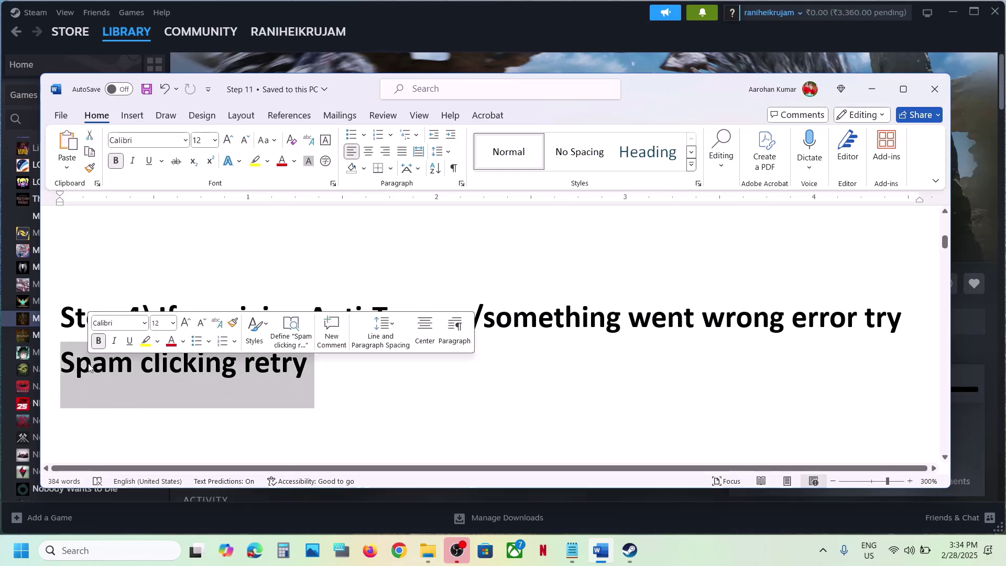
click(292, 368)
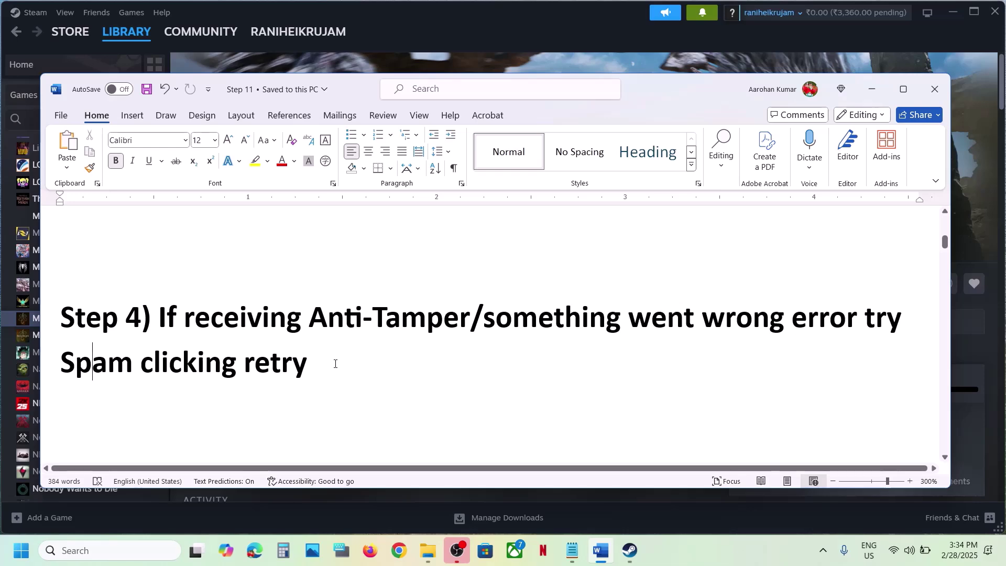
Highlight the Step 5 instruction "Exit Riot Vanguard from system tray" in the document.
scroll(335, 364, down, 4)
scroll(314, 359, up, 1)
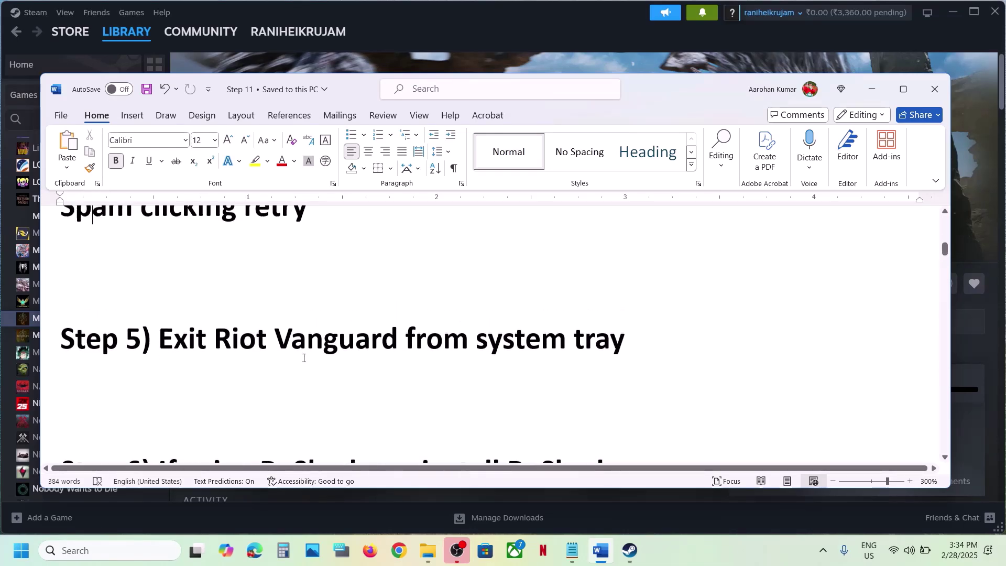
scroll(303, 357, up, 1)
drag(160, 368, 590, 360)
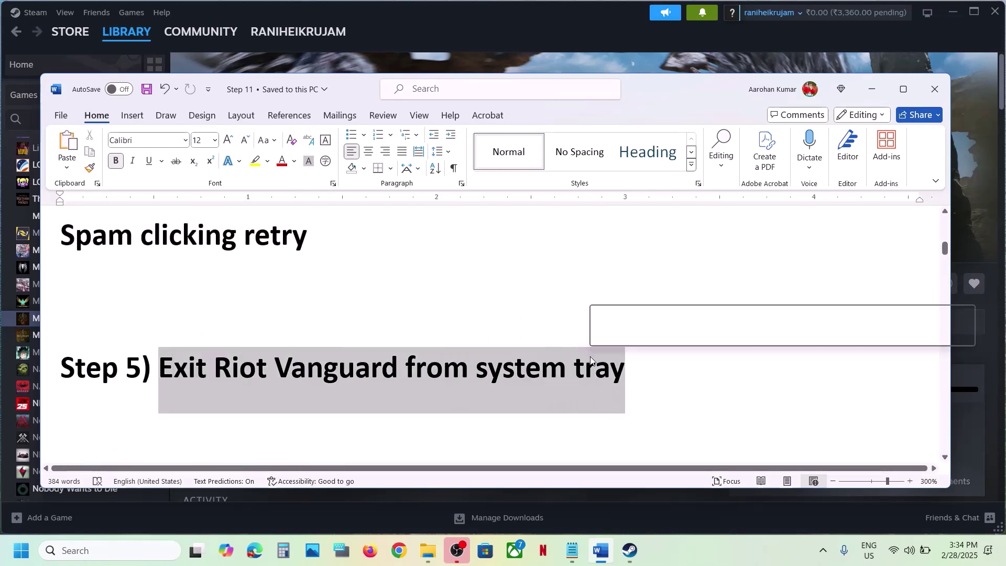
Minimize Word, show the hidden system tray icons, and view the CCleaner icon's options without choosing any.
click(872, 89)
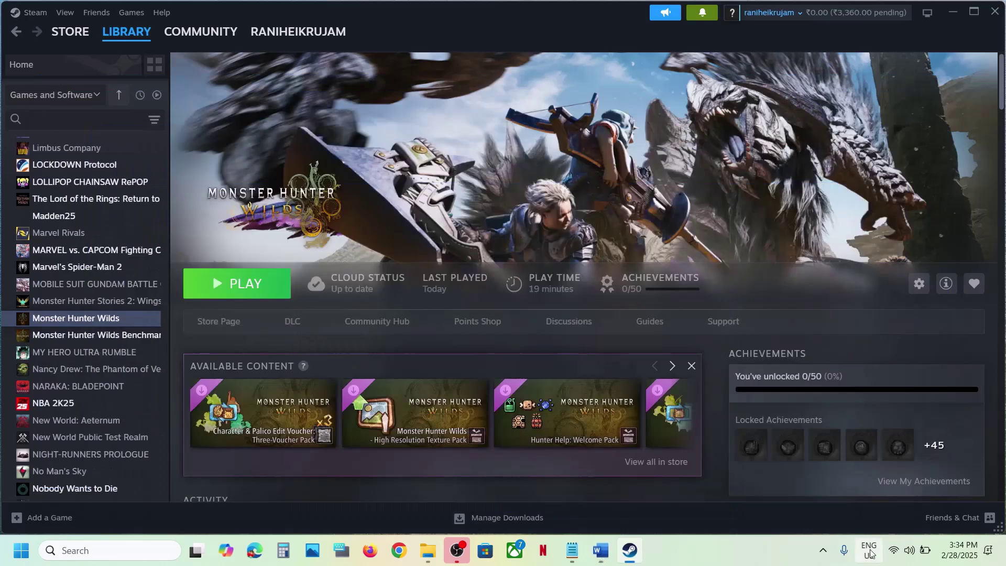
click(823, 553)
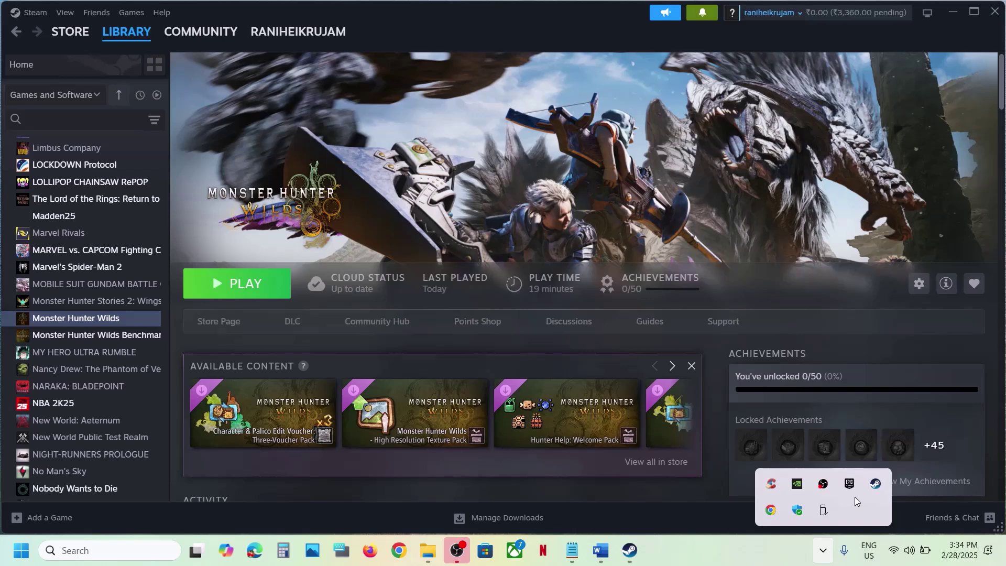
right_click(775, 488)
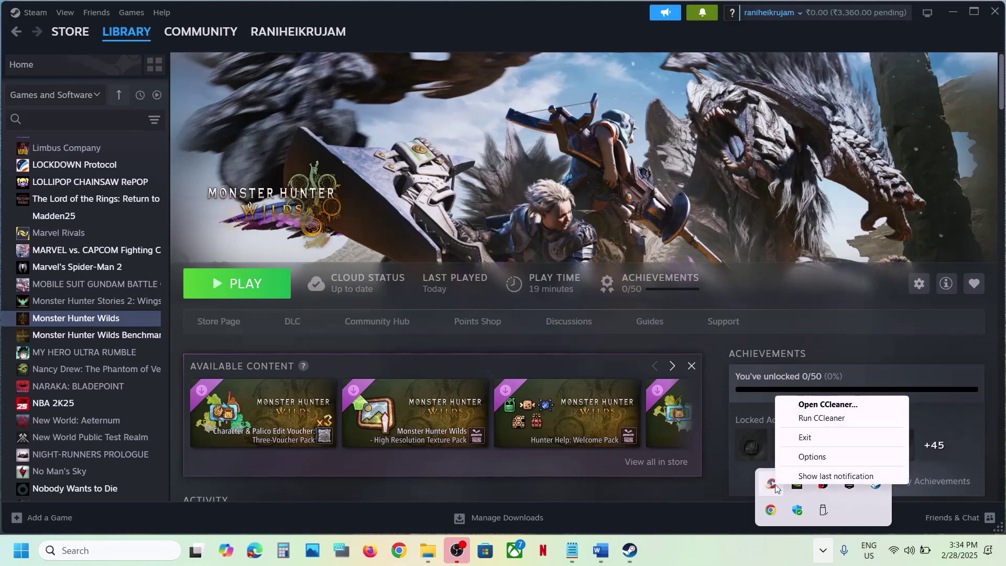
click(756, 563)
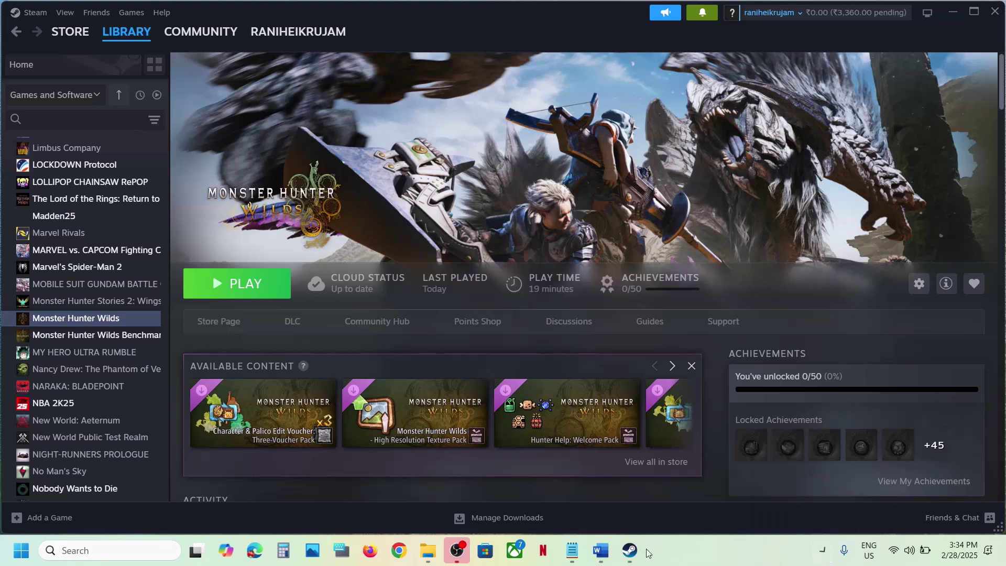
Return to the Word document, select the entire Step 5 line and clear the selection.
click(600, 550)
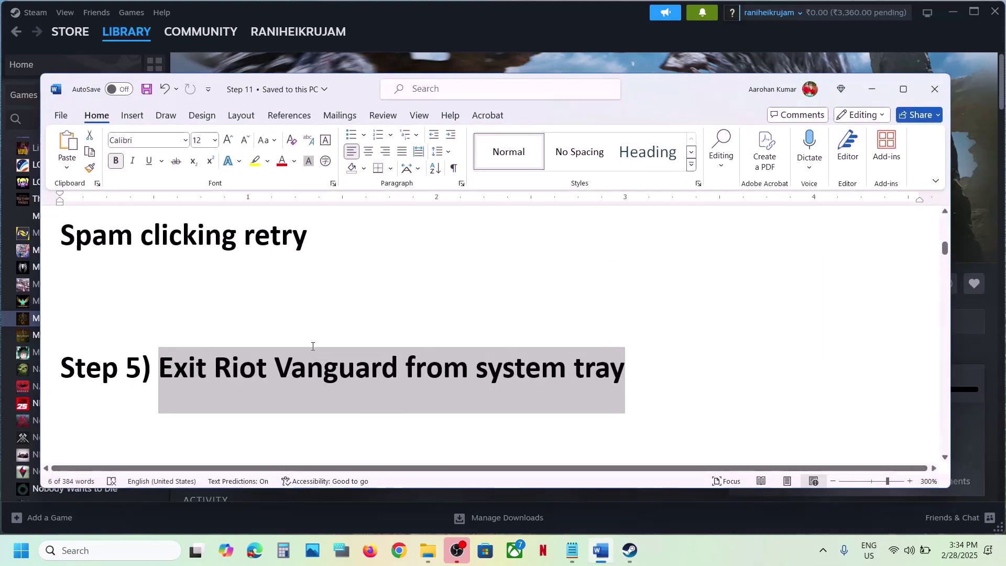
click(685, 369)
drag(684, 368, 97, 372)
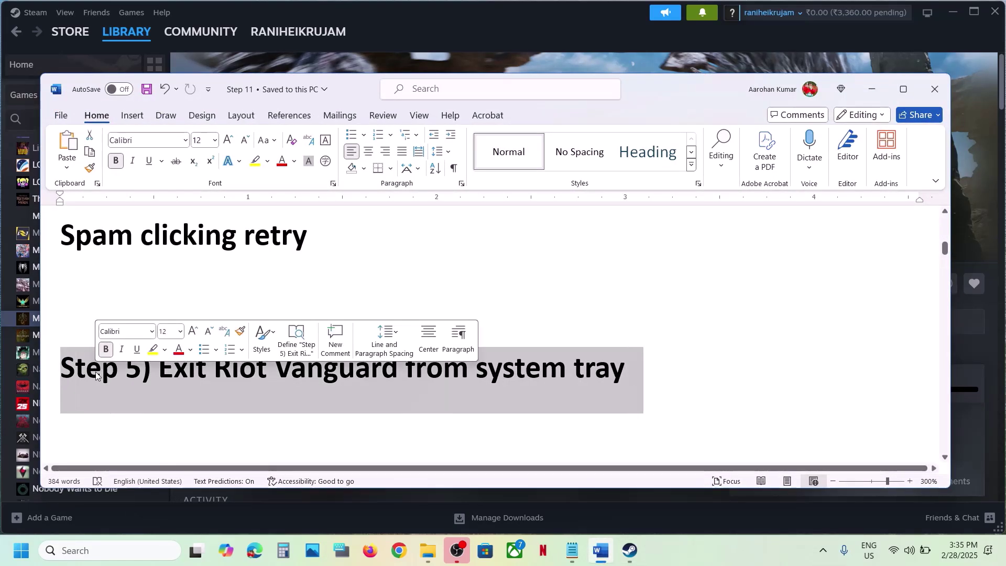
click(96, 372)
Highlight the Step 6 instruction "If using ReShade, uninstall ReShade" in the document.
scroll(96, 372, down, 3)
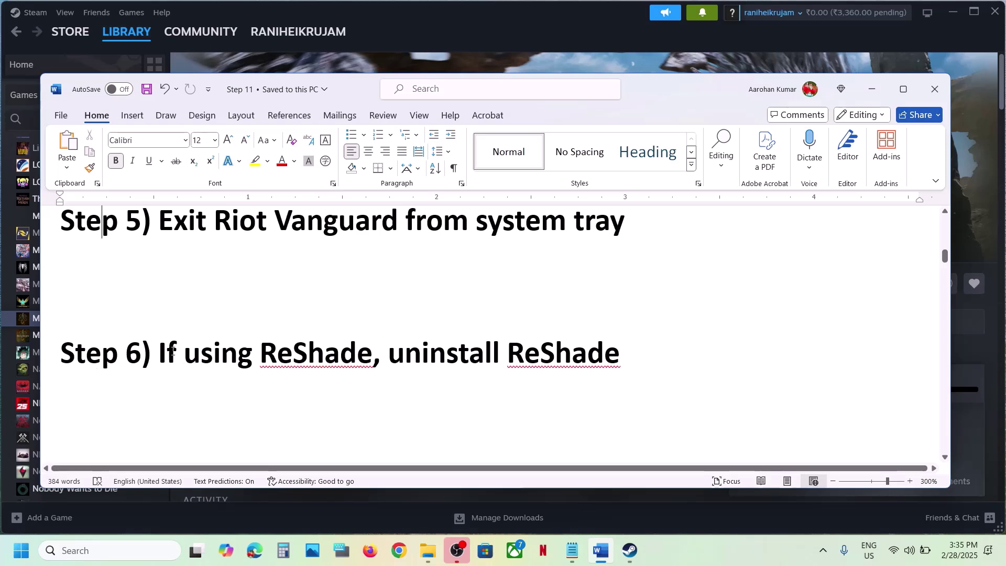
drag(165, 350, 627, 357)
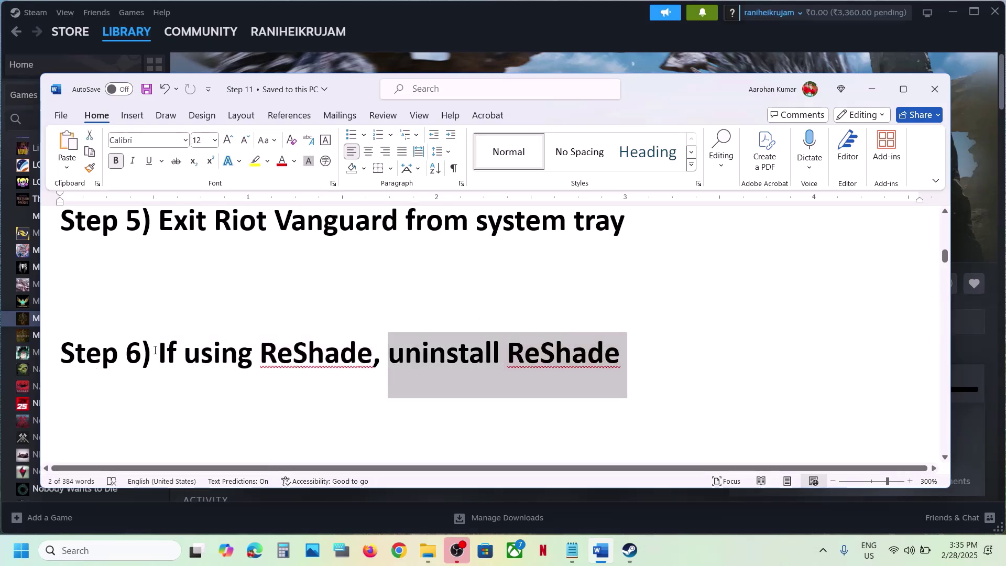
drag(163, 350, 634, 356)
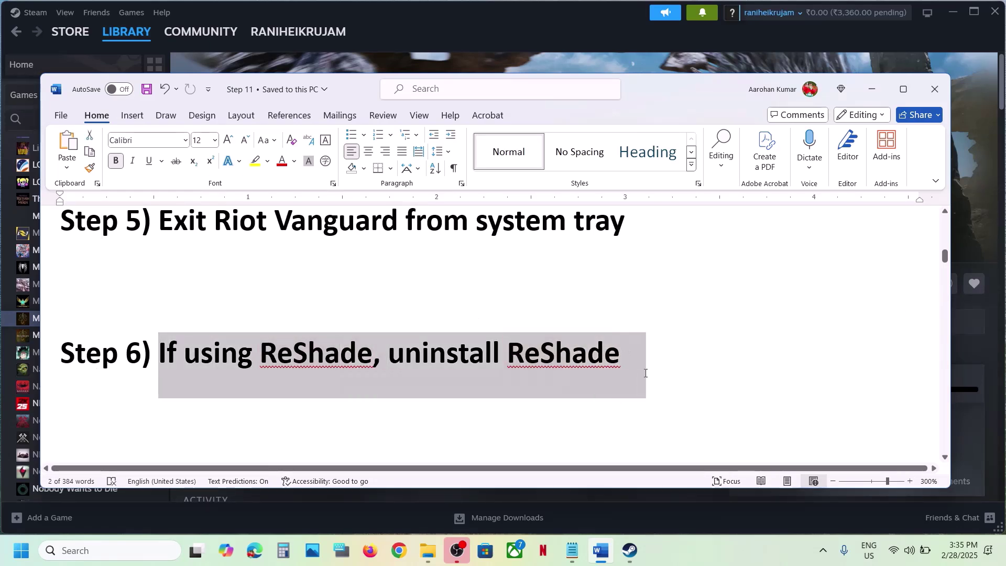
Copy the word "ReShade" from the Step 6 line, search Windows for it and launch ReShade_Setup_6.4.0.exe.
double_click(285, 360)
key(ctrl+c)
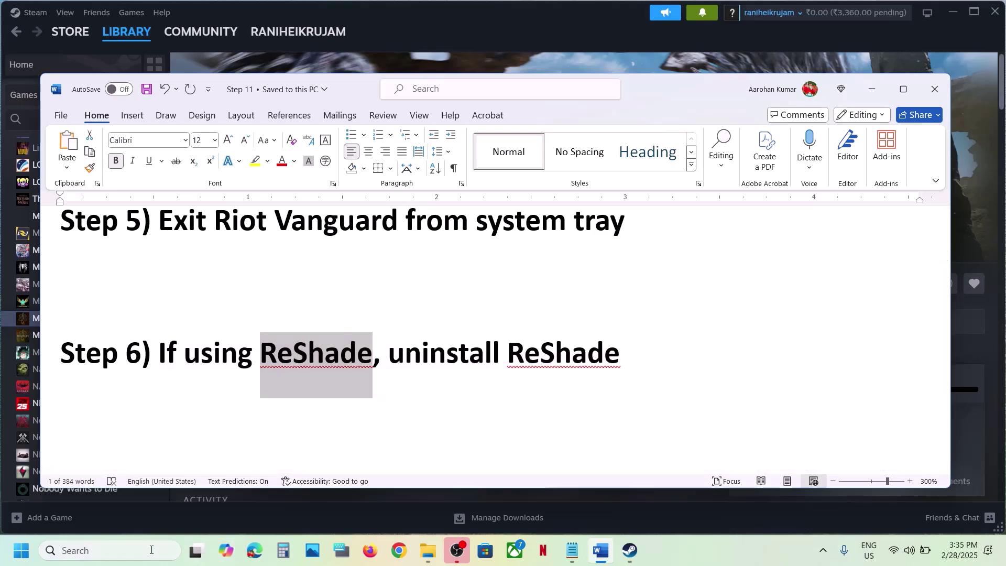
click(150, 551)
key(ctrl+v)
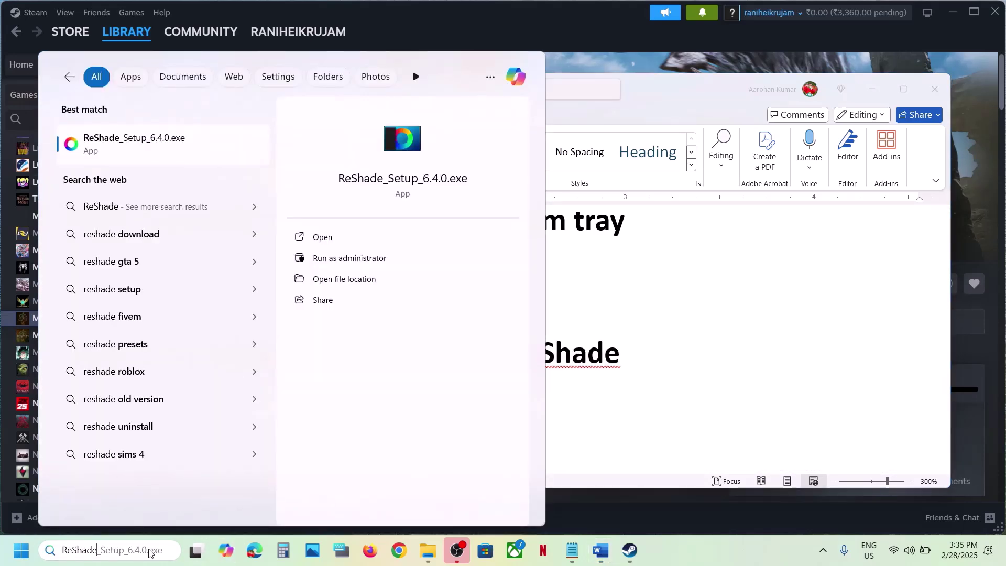
key(Return)
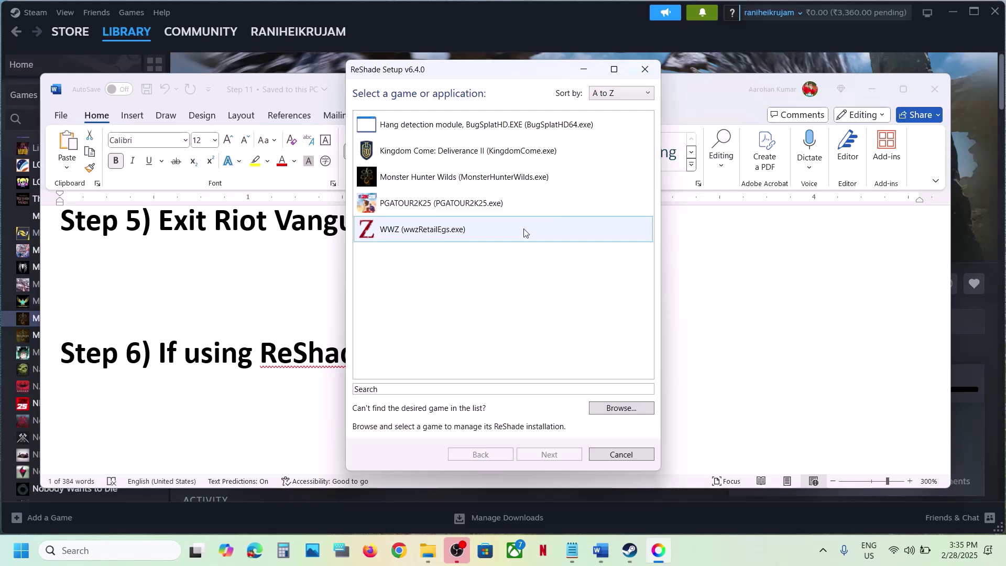
Uninstall ReShade and its effects from WWZ (wwzRetailEgs.exe), keeping DirectX 10/11/12 as the rendering API, and finish the setup.
click(450, 182)
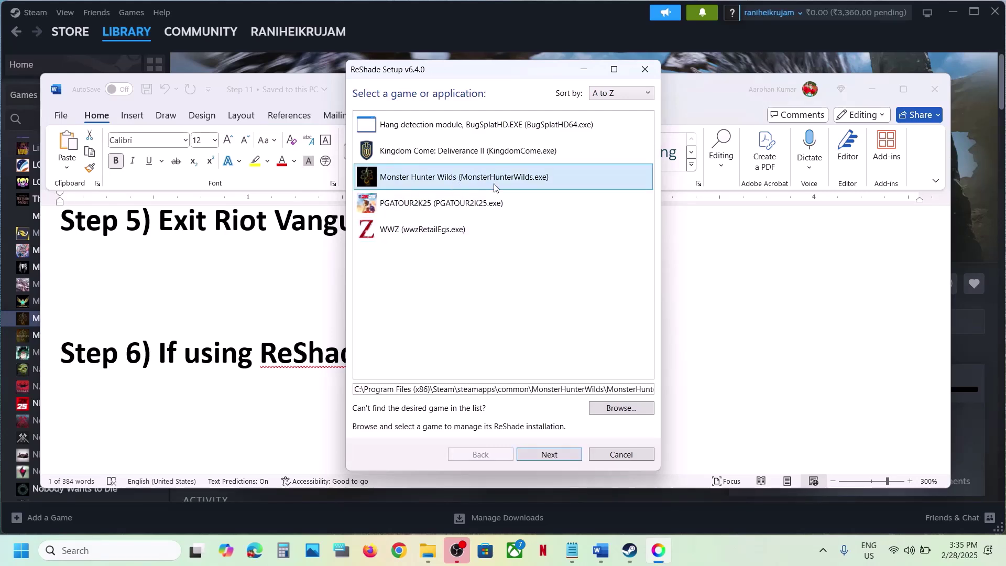
click(426, 231)
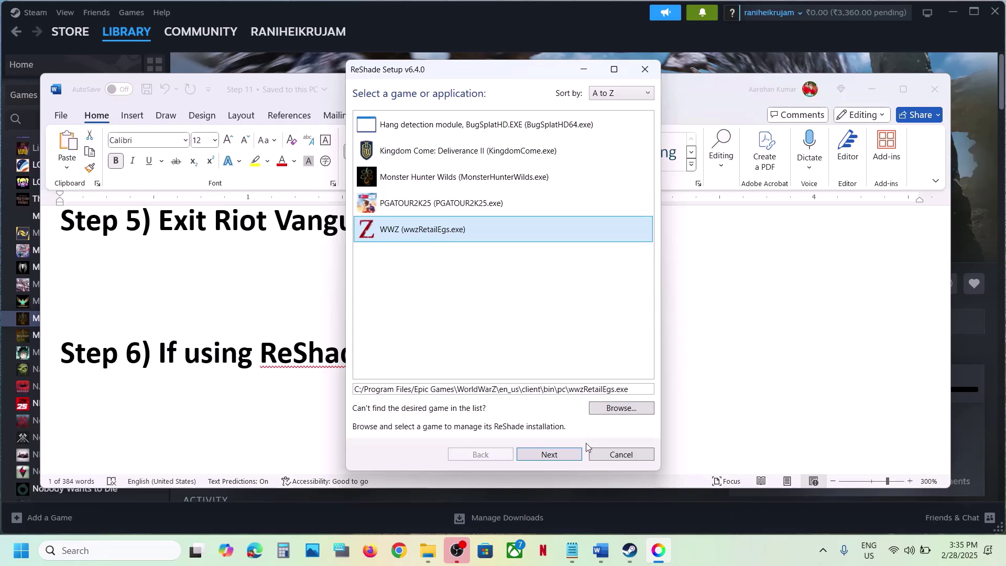
click(560, 454)
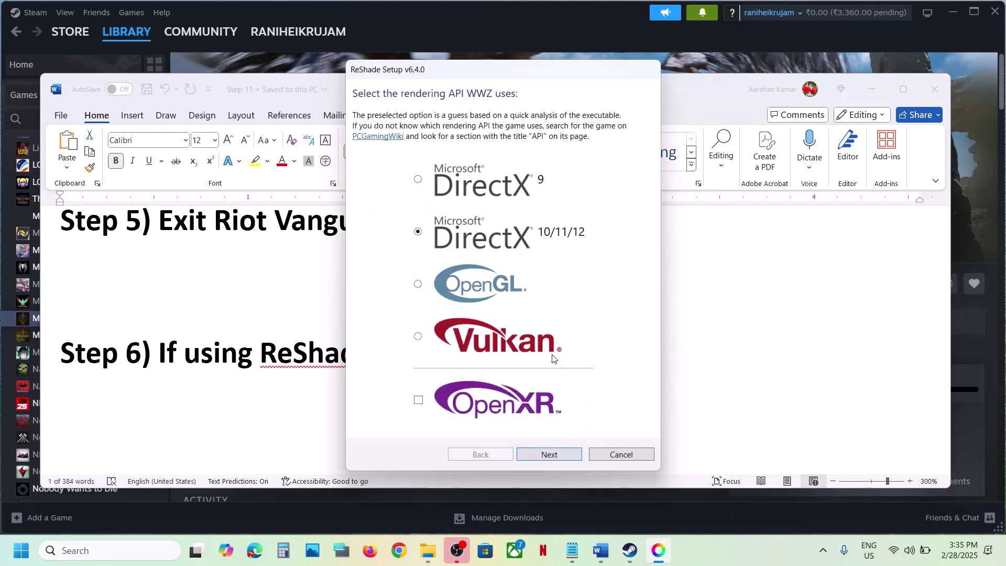
click(550, 456)
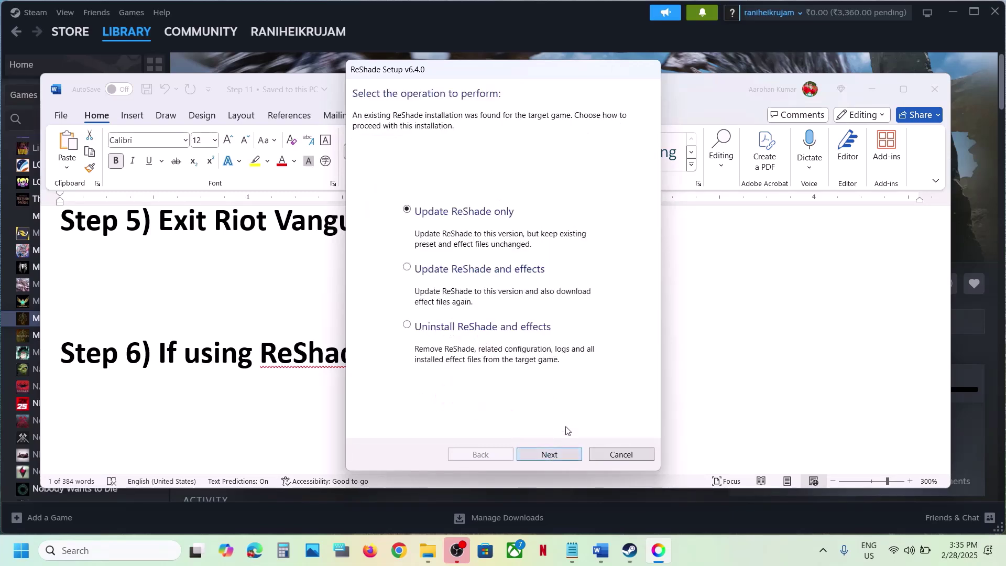
click(407, 325)
click(550, 455)
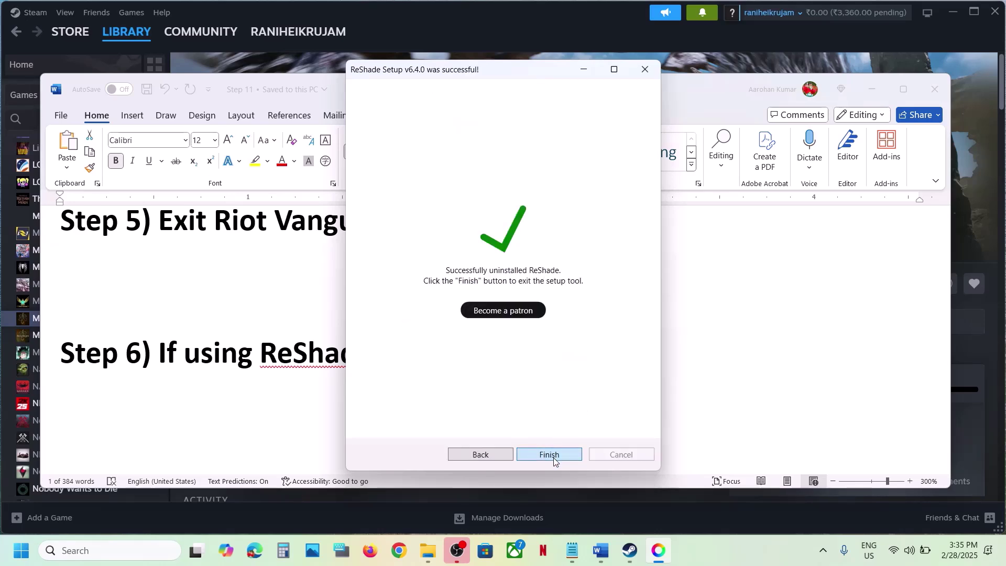
click(549, 454)
Go to Step 7 in the Word document and highlight its backup note and the names CrashReport.exe & CrashReportDll.dll.
click(520, 377)
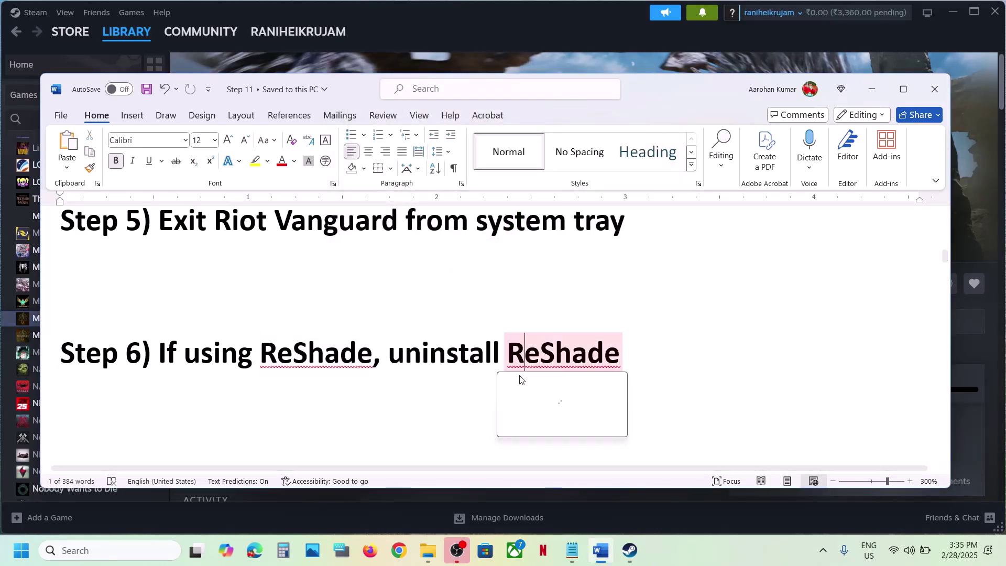
click(381, 354)
scroll(383, 356, down, 2)
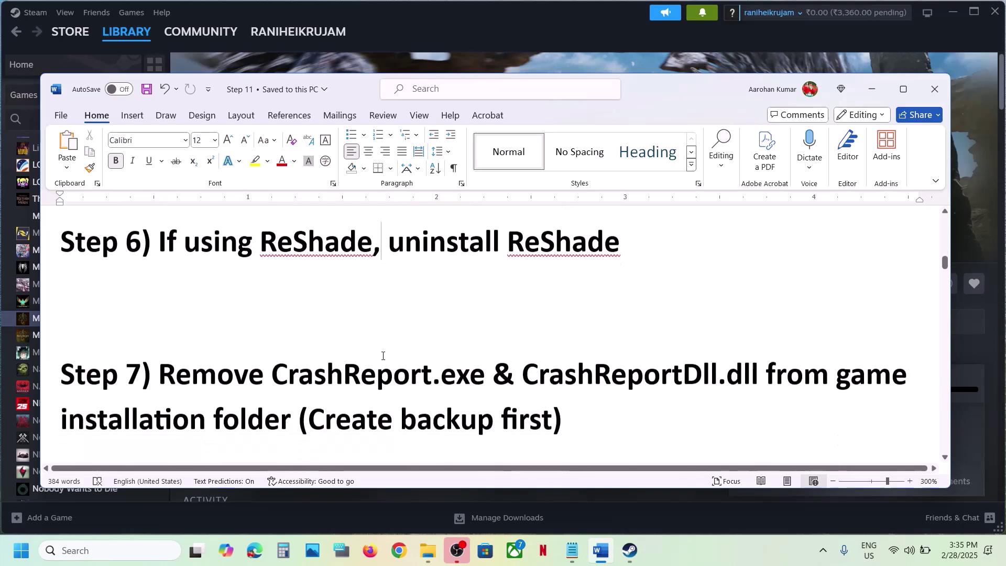
scroll(383, 355, down, 1)
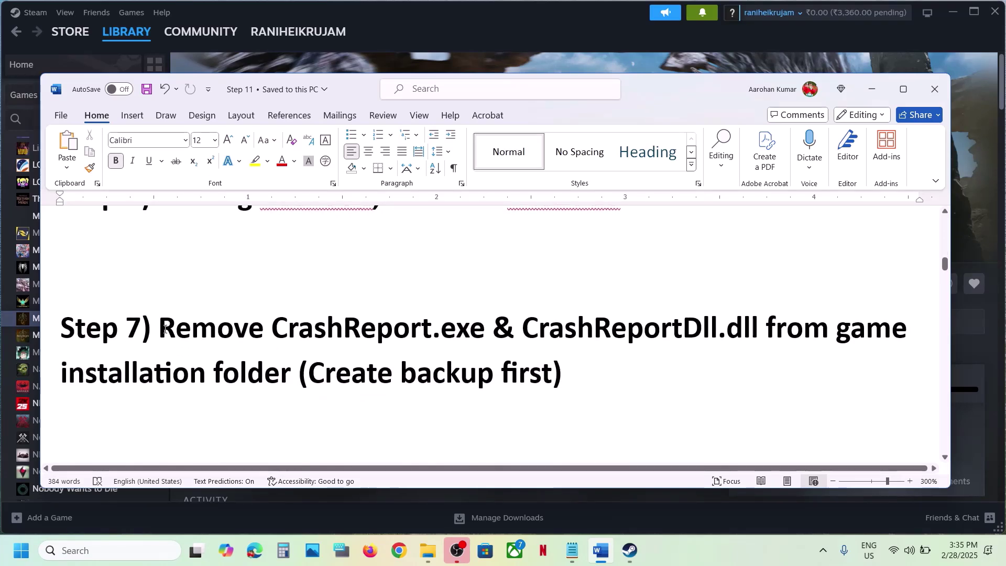
drag(165, 329, 271, 373)
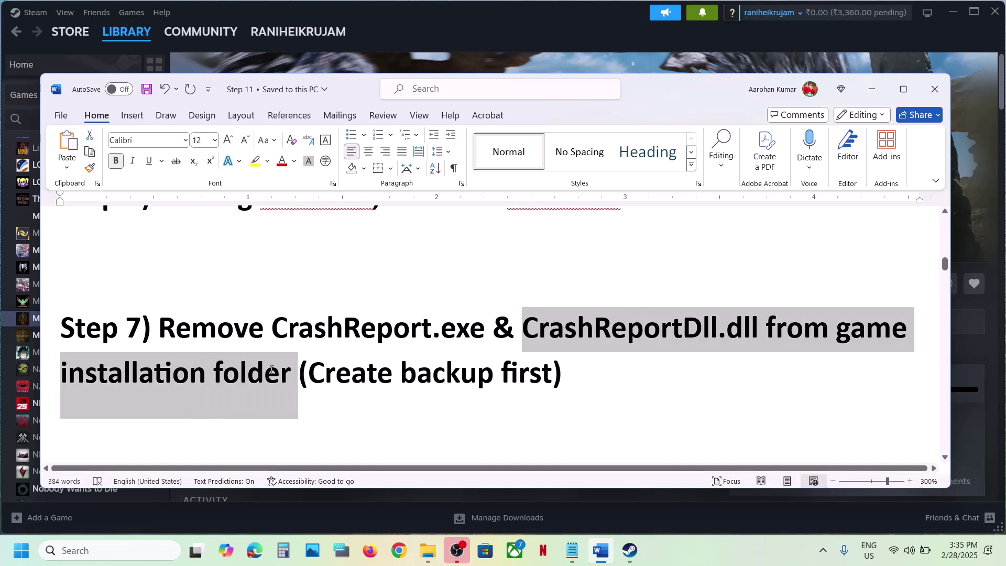
click(272, 373)
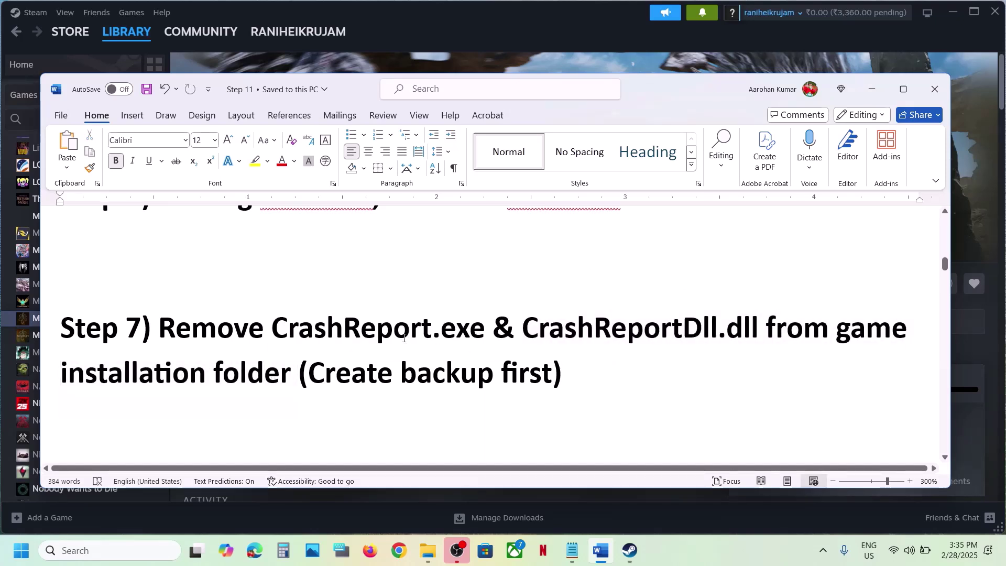
shift+click(552, 373)
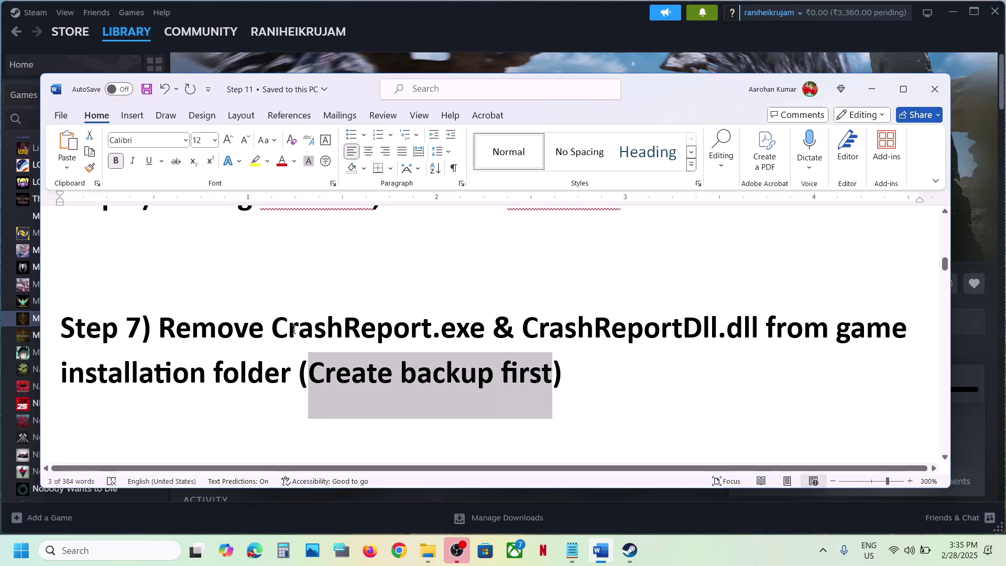
drag(275, 327, 763, 330)
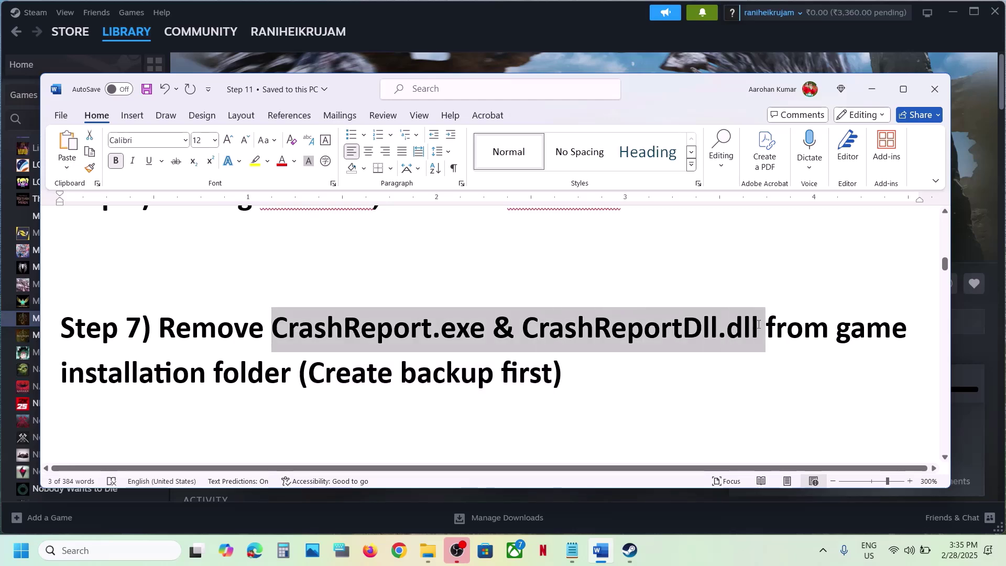
Switch to Steam and open the local installation folder of Monster Hunter Wilds.
click(476, 25)
right_click(95, 322)
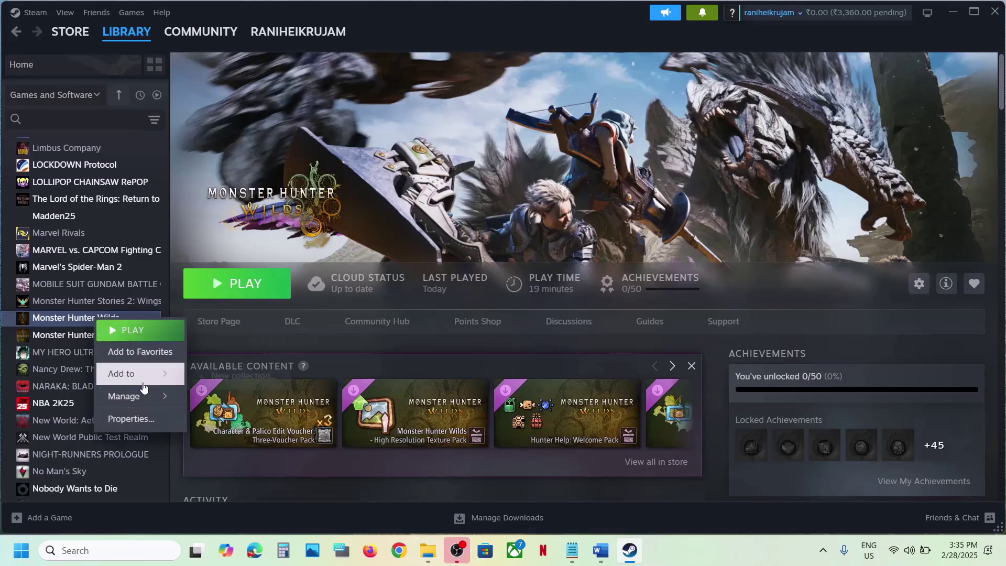
mouse_move(126, 396)
click(247, 419)
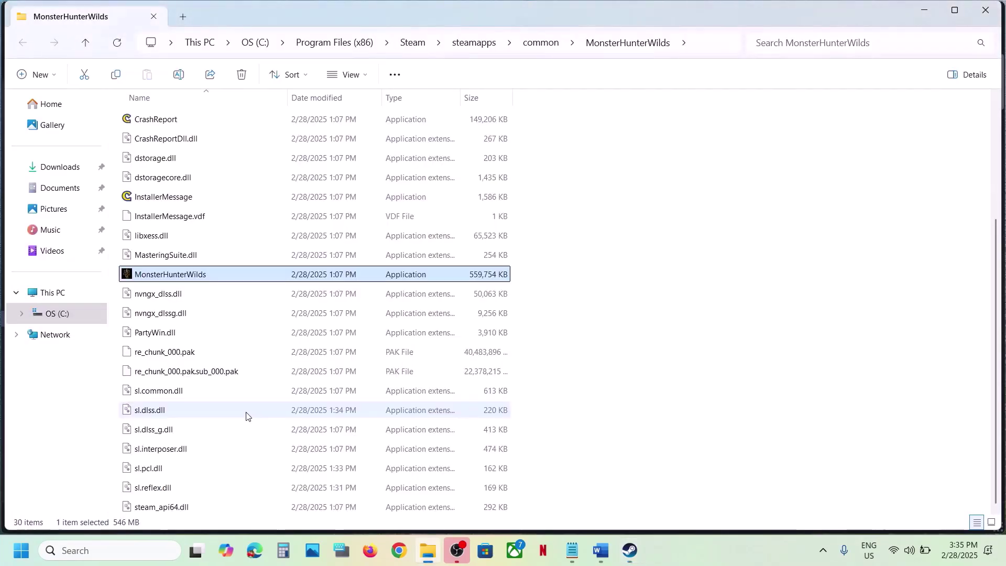
Locate the CrashReport application in the game folder and recheck the Step 7 file names in the Word document.
scroll(304, 288, up, 3)
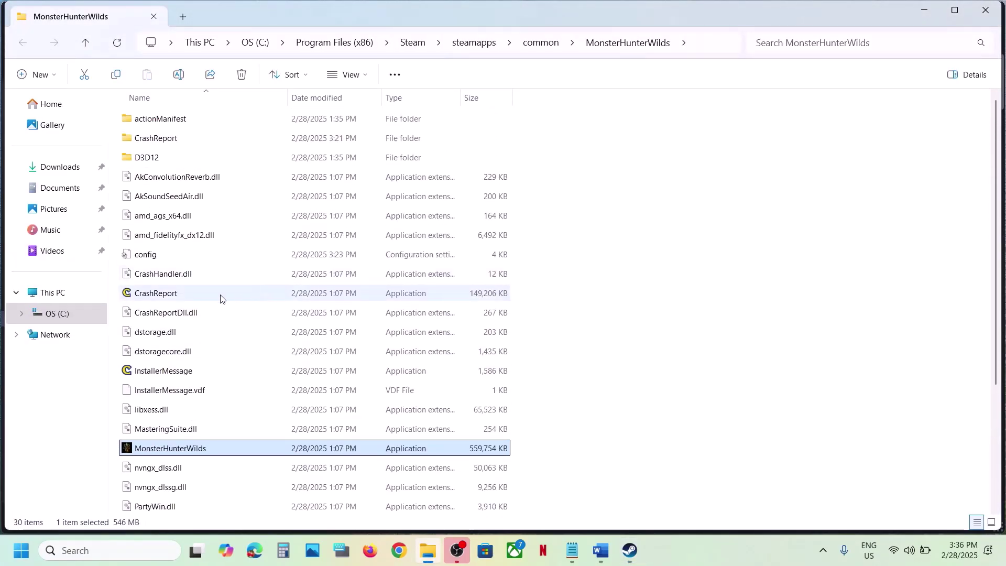
click(163, 297)
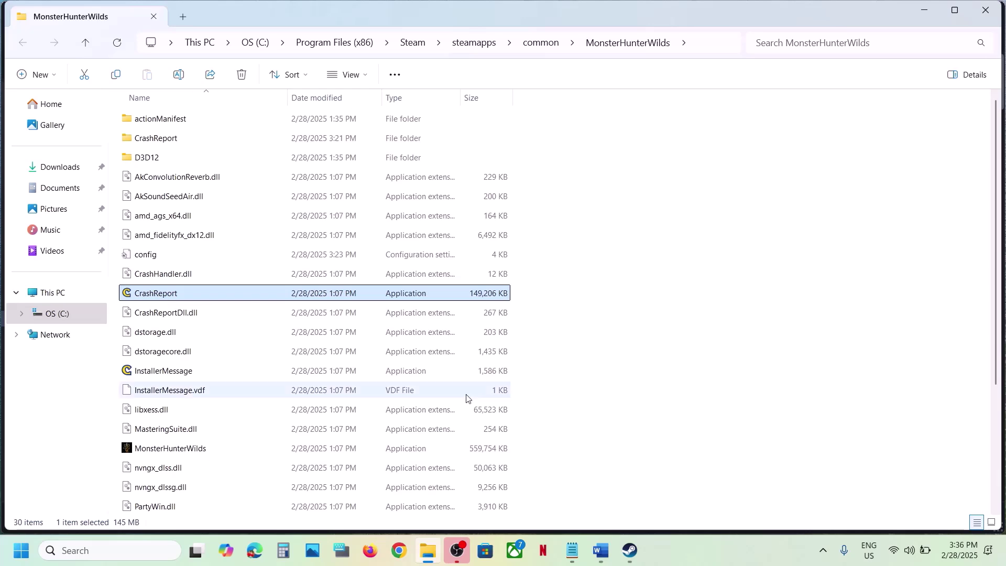
click(601, 550)
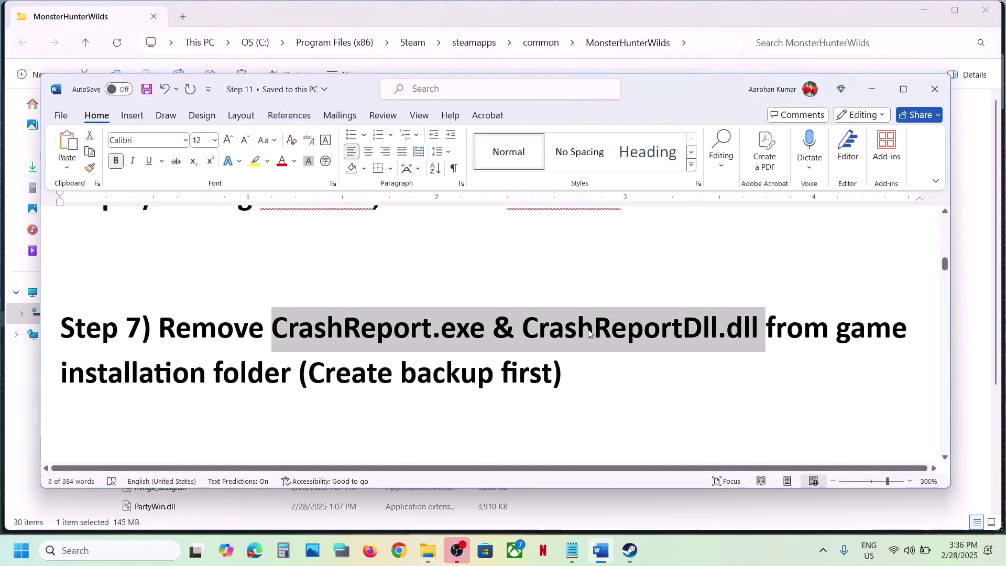
click(879, 98)
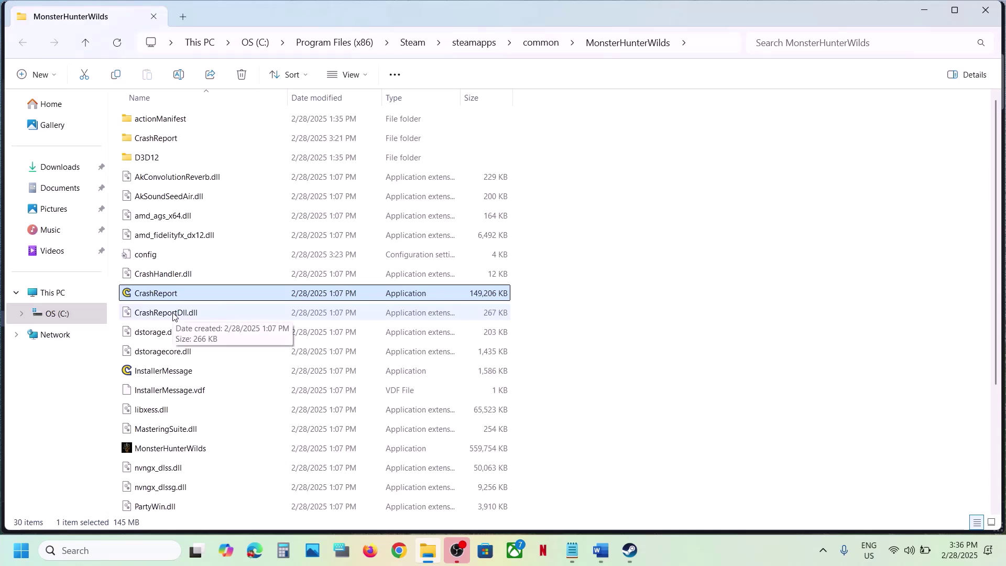
Back up CrashReport and CrashReportDll.dll by copying both files from the game folder to the desktop.
click(173, 310)
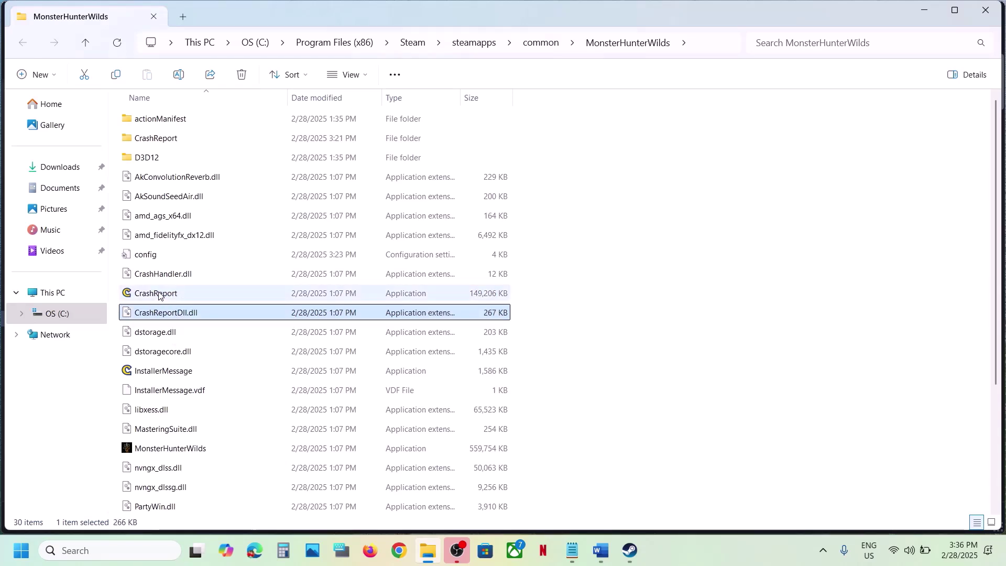
click(159, 295)
ctrl+click(159, 314)
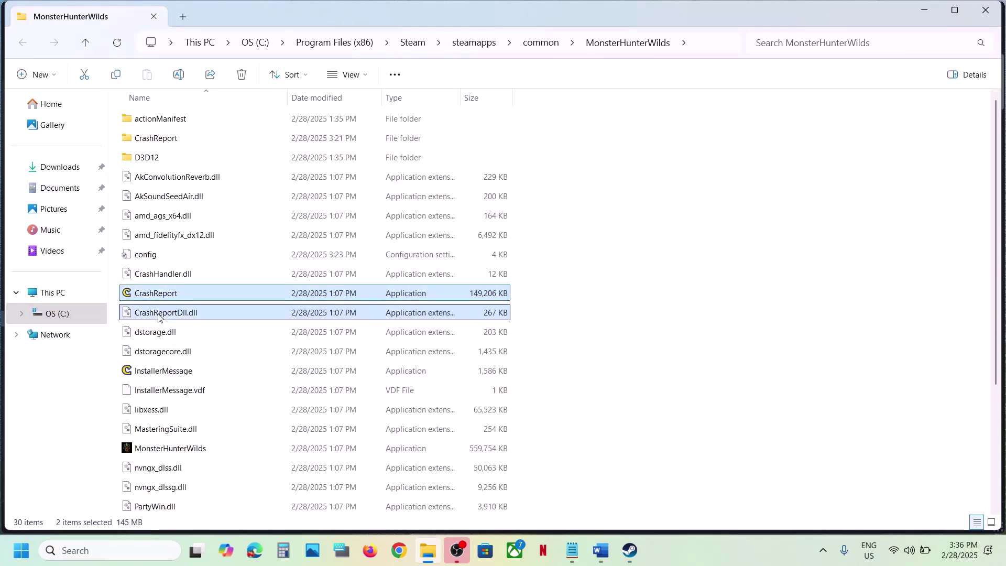
right_click(170, 316)
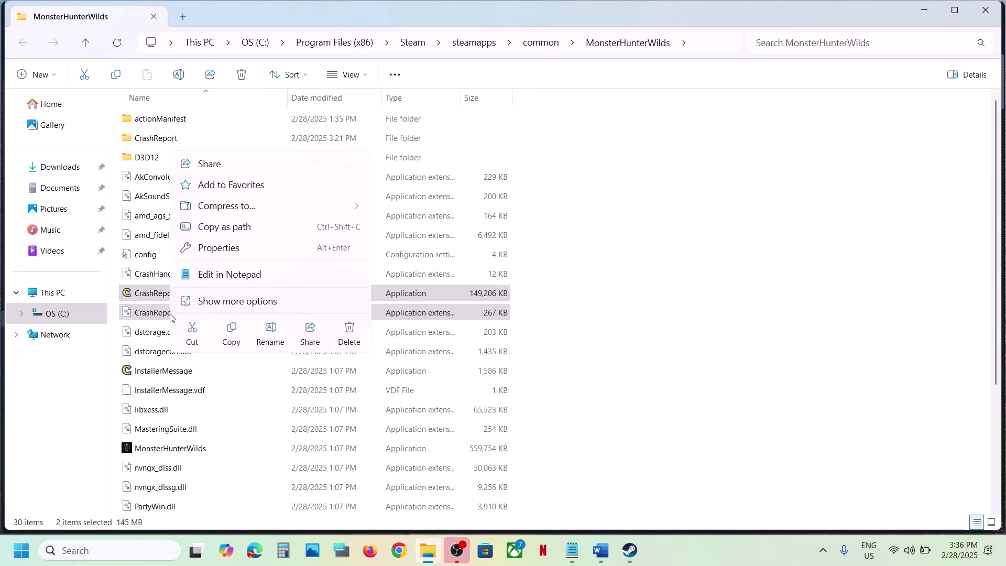
click(231, 337)
key(super+d)
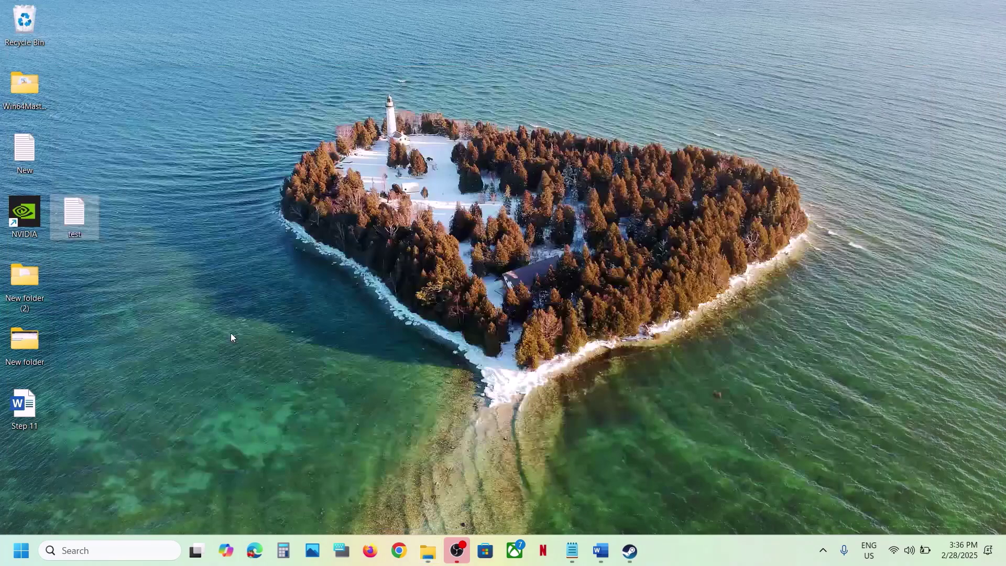
click(259, 262)
key(ctrl+v)
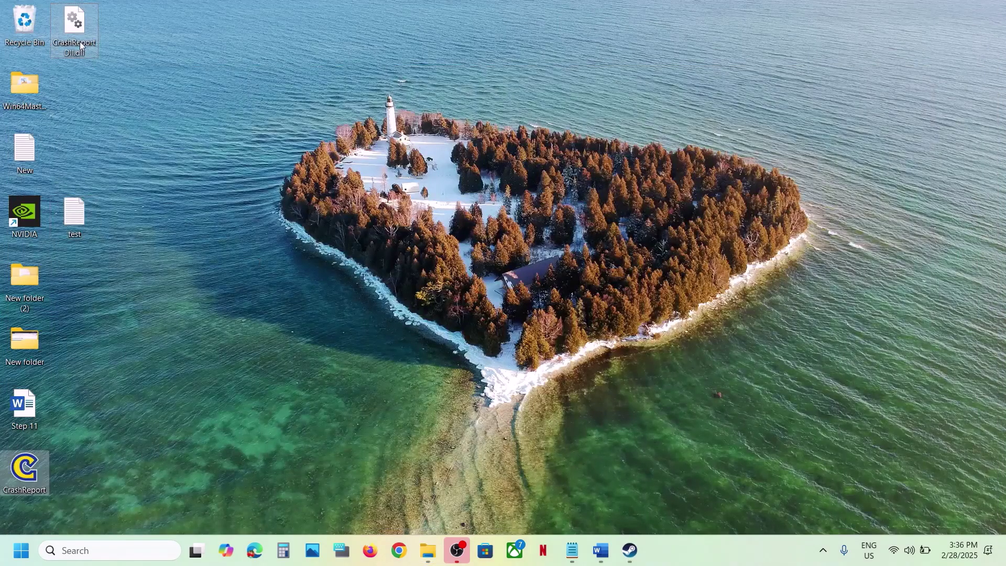
click(27, 483)
click(47, 476)
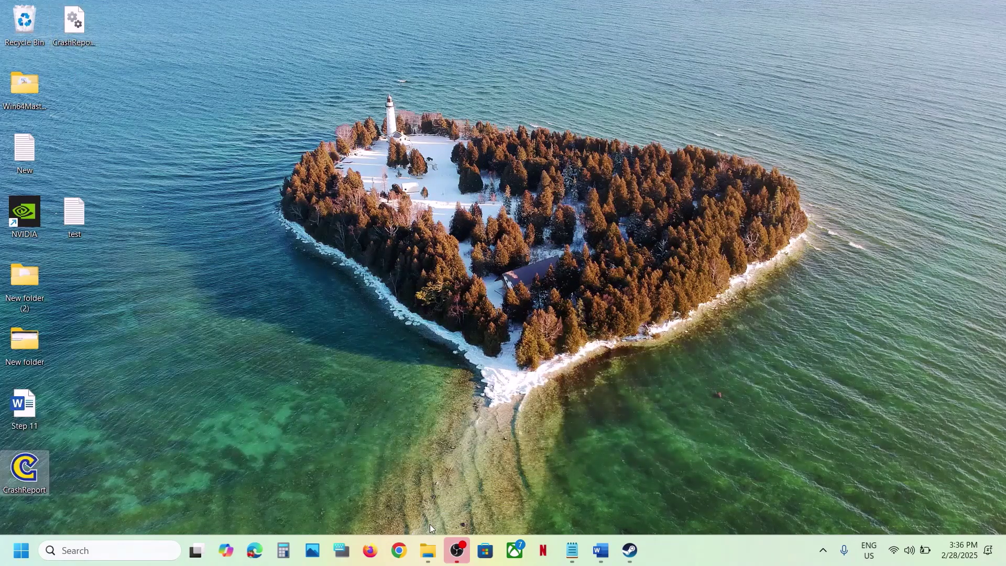
Return to the MonsterHunterWilds folder and delete the CrashReport application and CrashReportDll.dll.
mouse_move(429, 556)
click(435, 472)
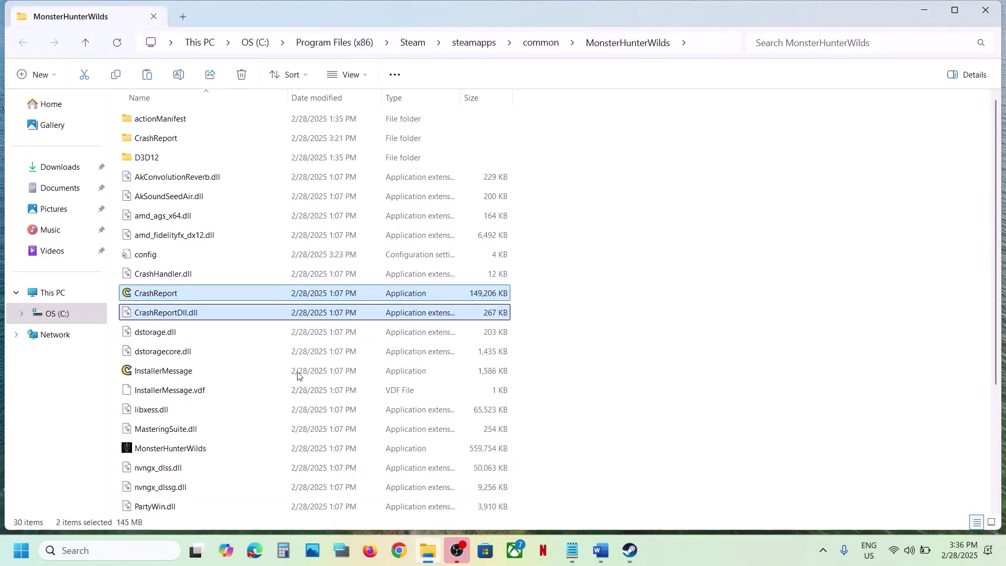
right_click(181, 294)
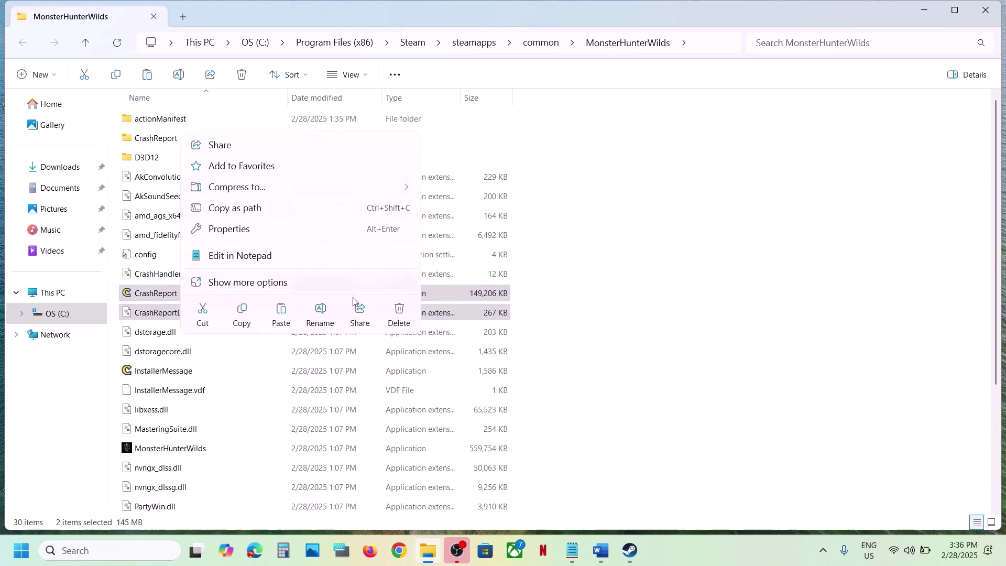
click(399, 313)
Switch to Steam, launch Monster Hunter Wilds as a test, and stop the game with the exit confirmed.
click(636, 558)
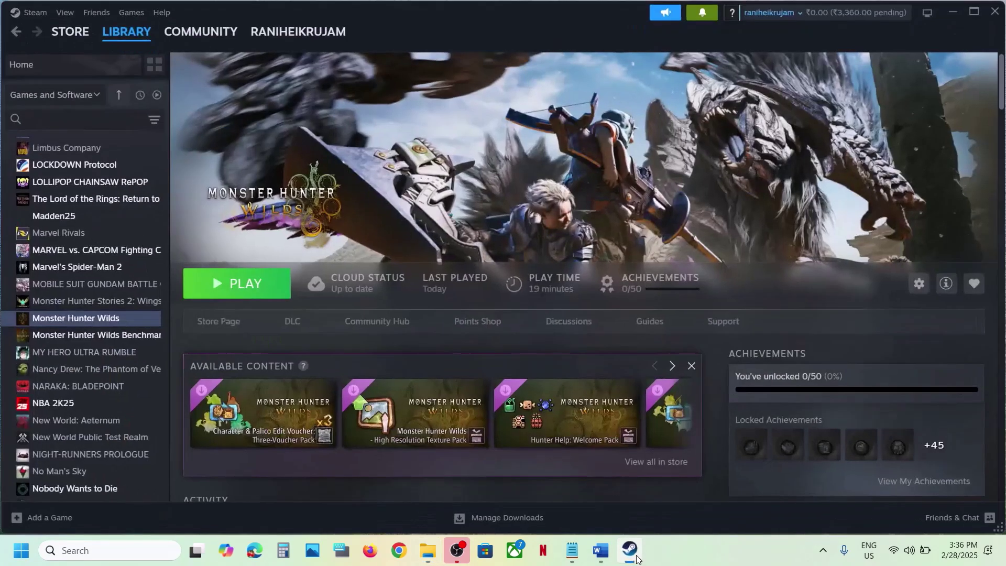
click(246, 289)
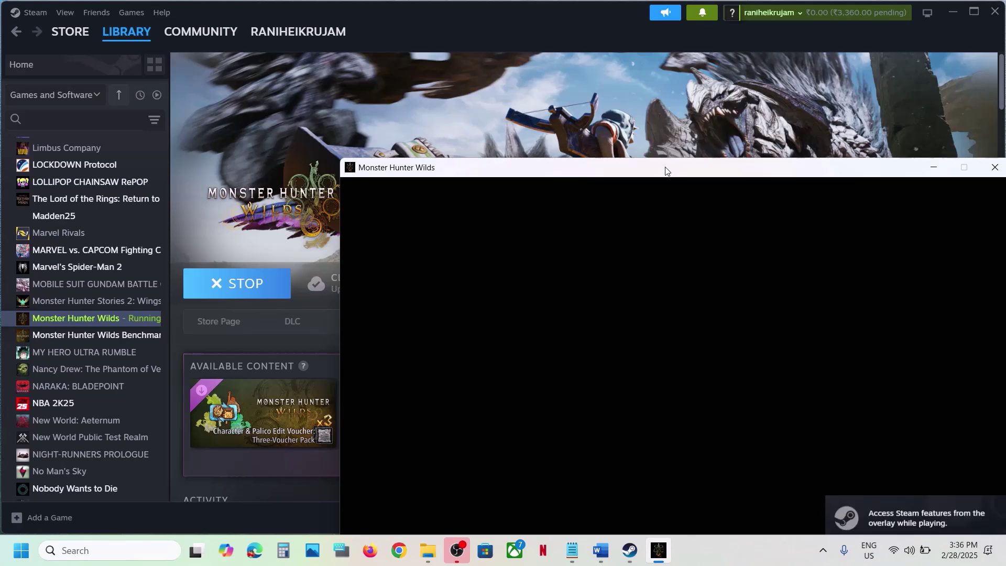
drag(664, 168, 443, 116)
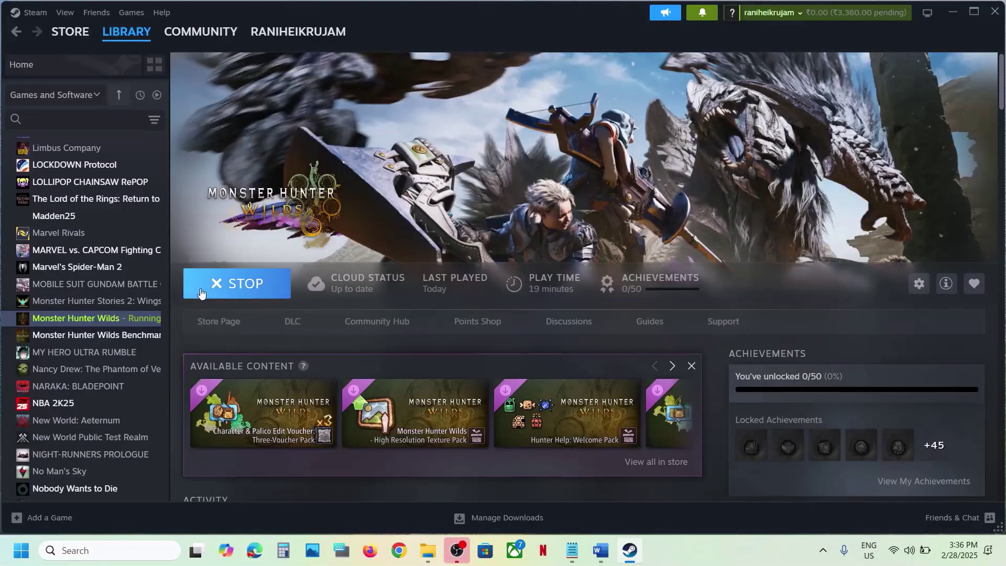
click(237, 283)
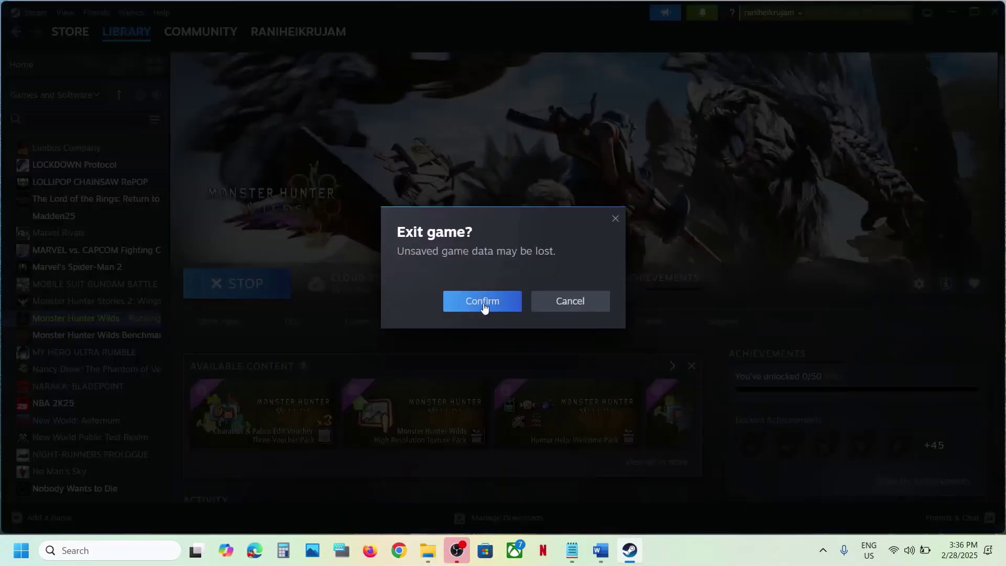
click(483, 305)
Read Step 8 about version.dll in the Word document, then switch to Steam and show its Exit option.
click(600, 553)
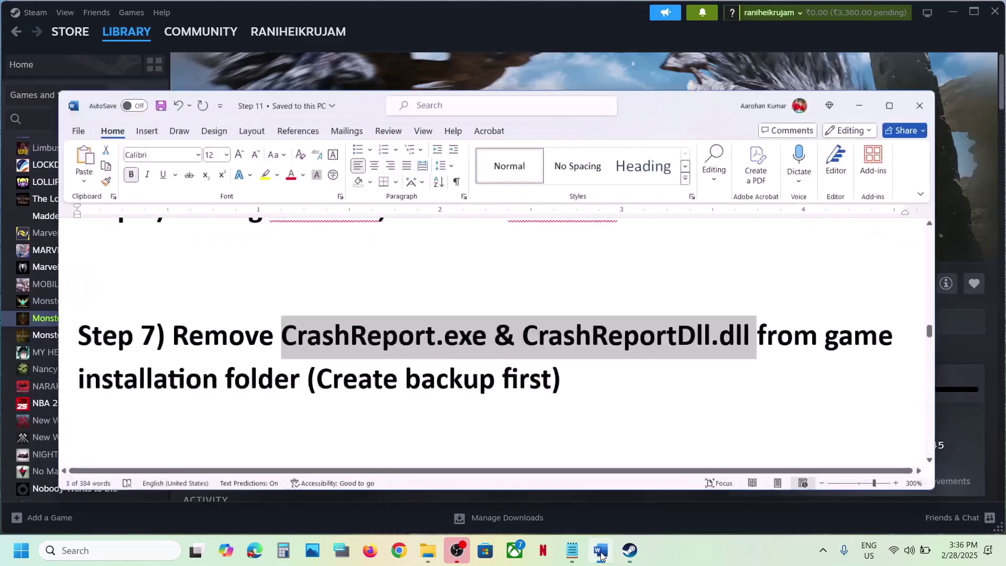
scroll(383, 378, down, 3)
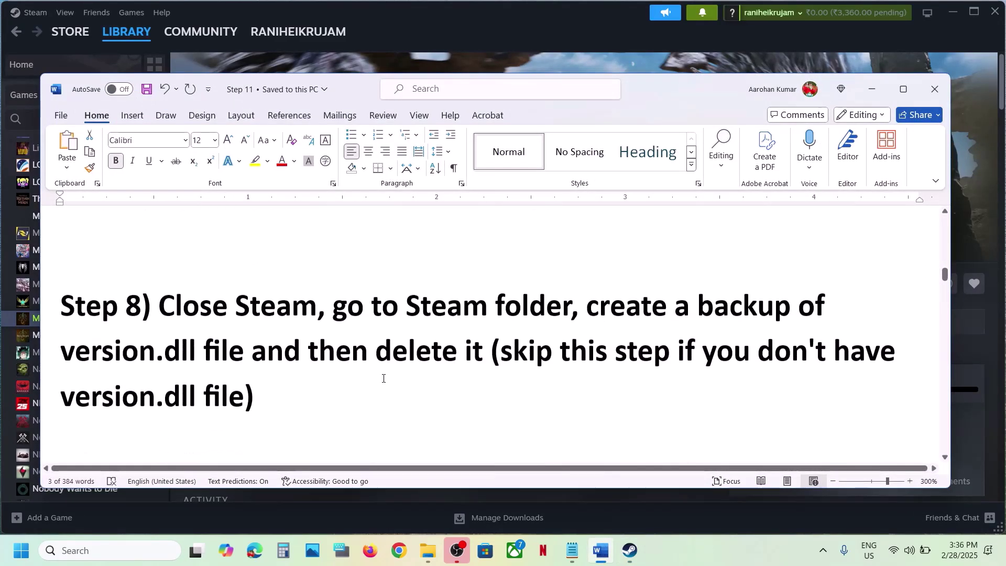
drag(166, 303, 464, 348)
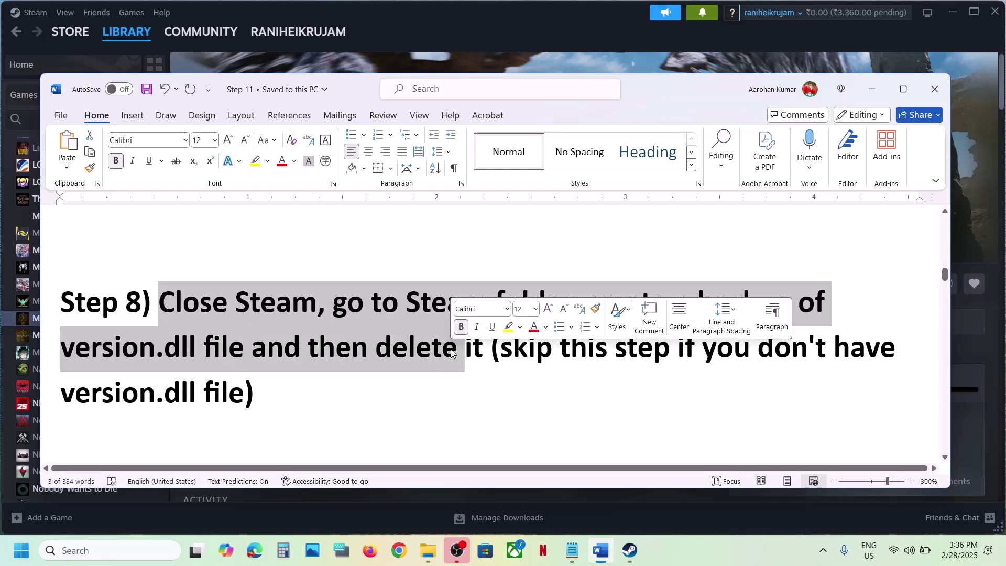
click(550, 42)
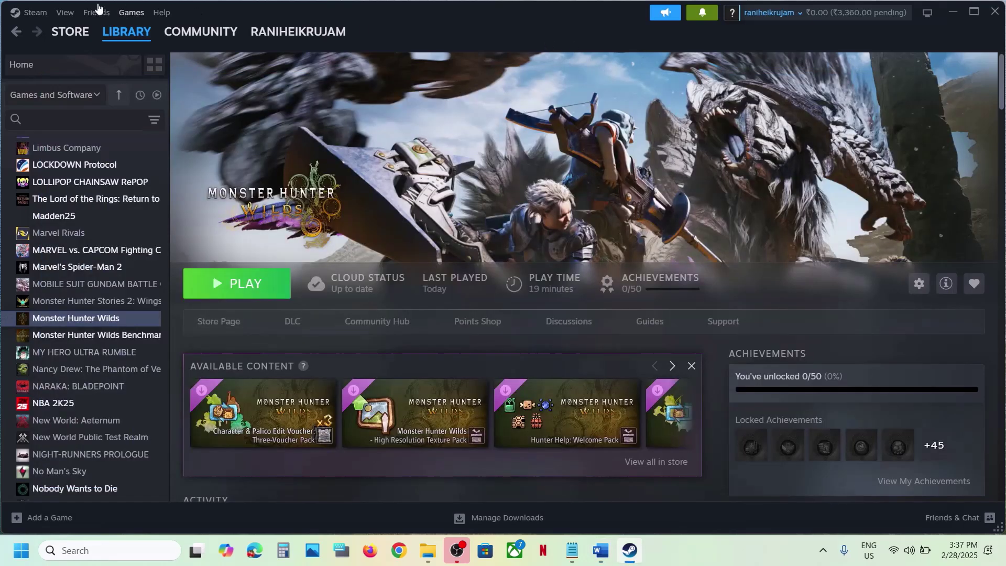
click(32, 12)
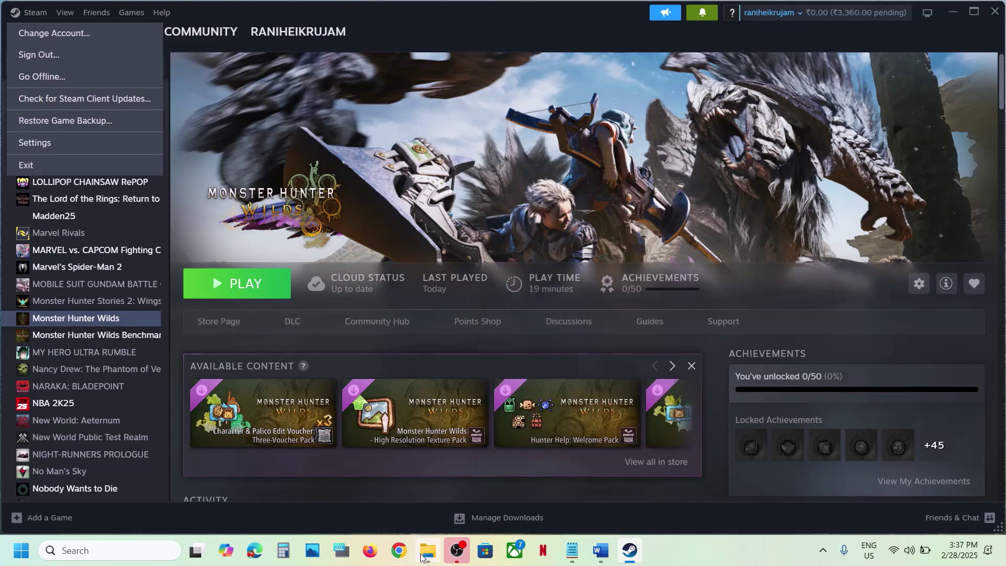
Switch to File Explorer and open the Steam folder in Program Files (x86) on the C: drive.
mouse_move(424, 561)
click(425, 496)
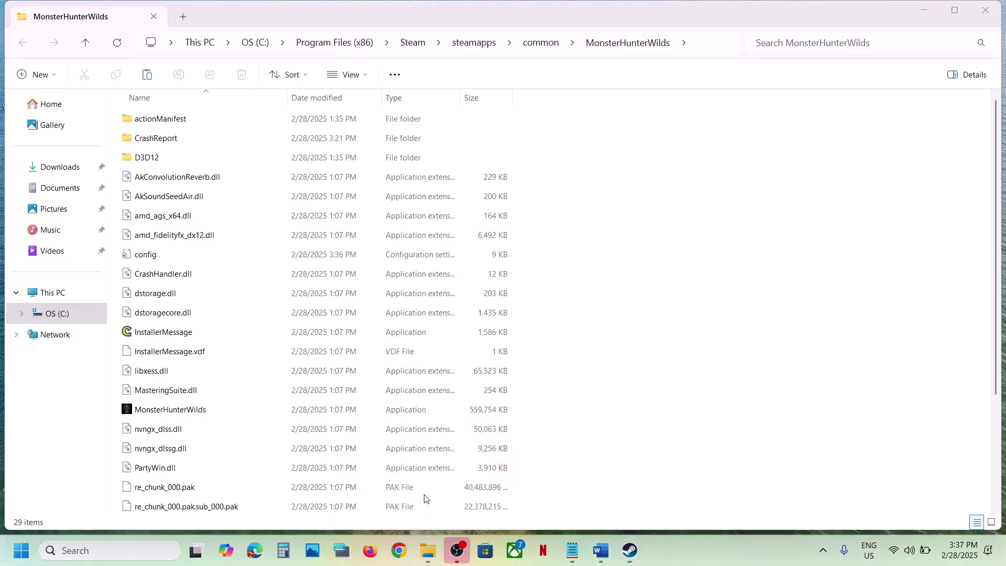
click(52, 292)
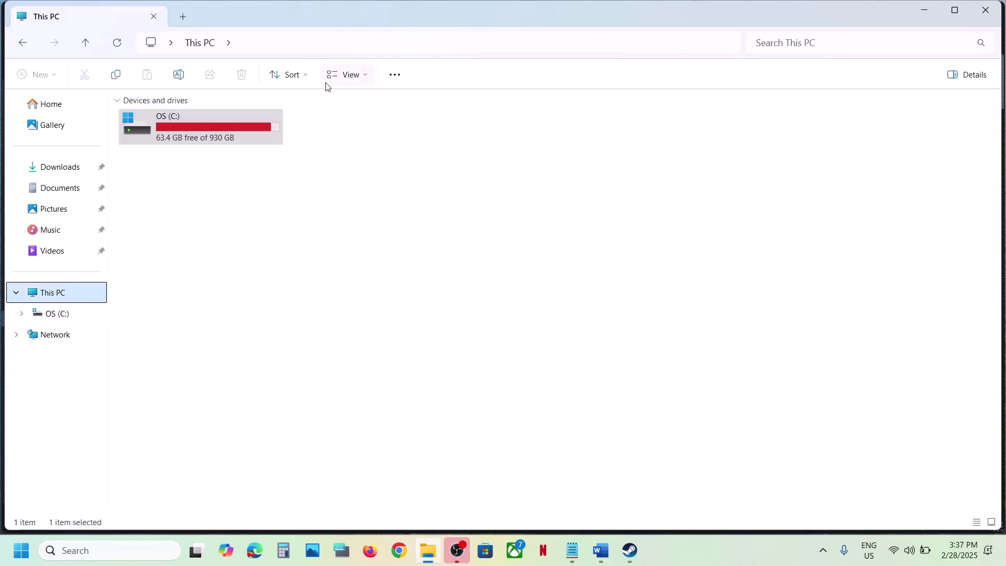
double_click(180, 136)
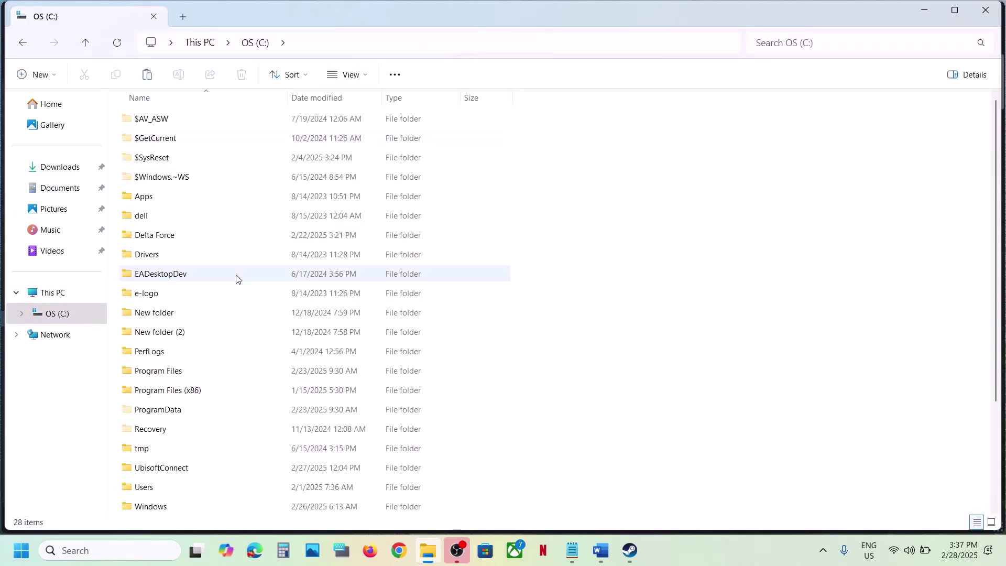
scroll(236, 276, down, 3)
click(182, 261)
double_click(182, 256)
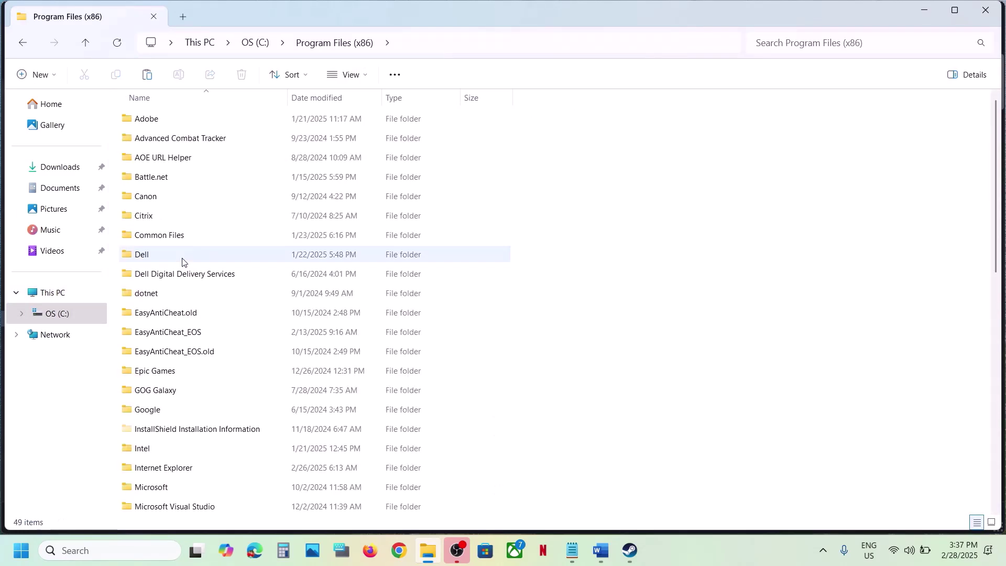
scroll(183, 260, down, 3)
scroll(183, 262, down, 7)
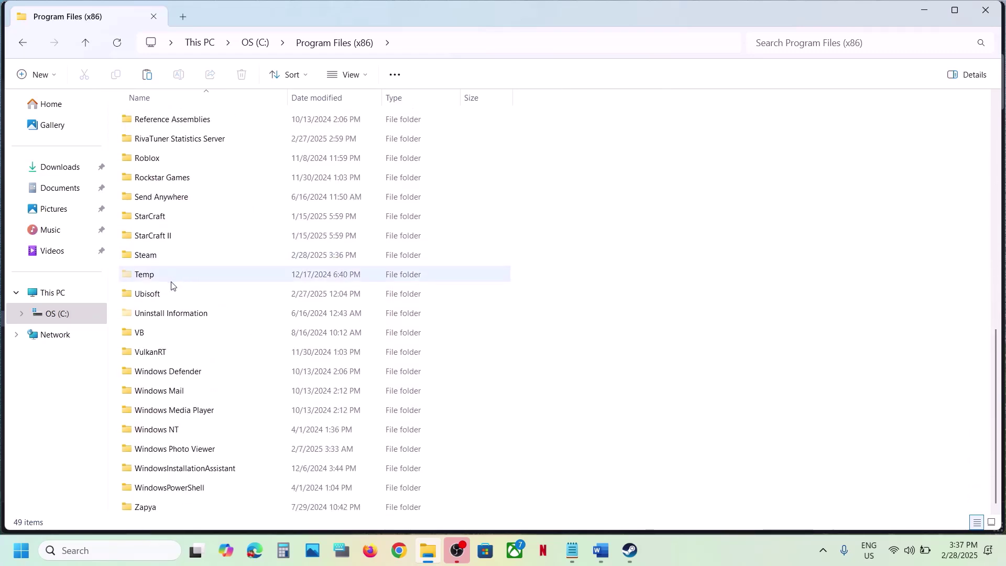
double_click(151, 263)
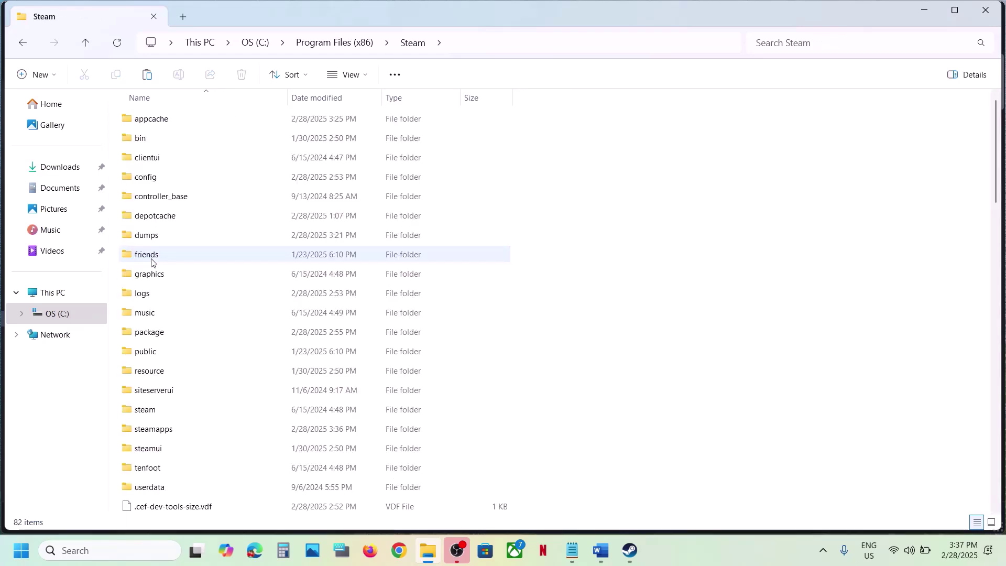
Locate and select version.dll in the Steam folder, leaving its name unedited.
click(177, 389)
key(v)
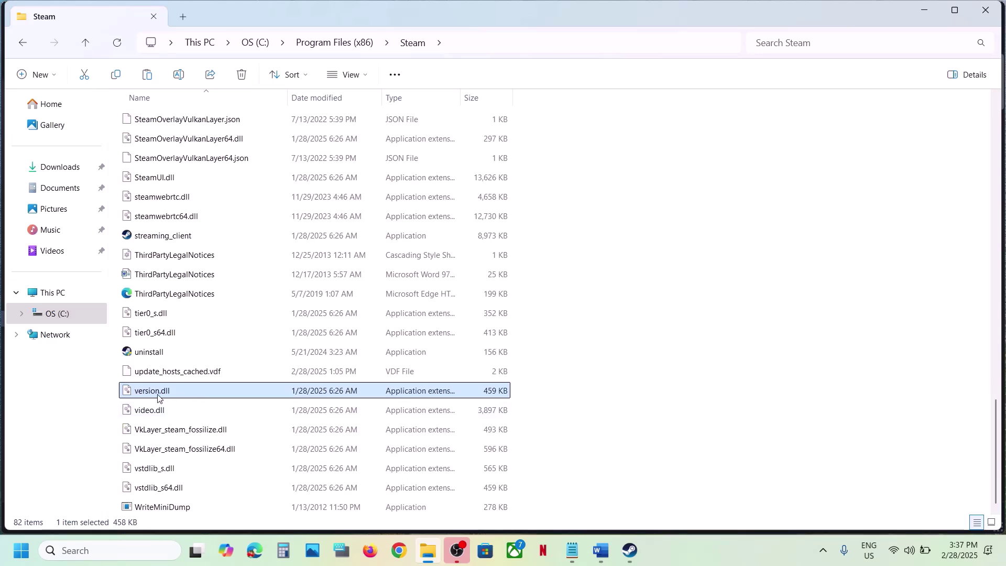
click(157, 397)
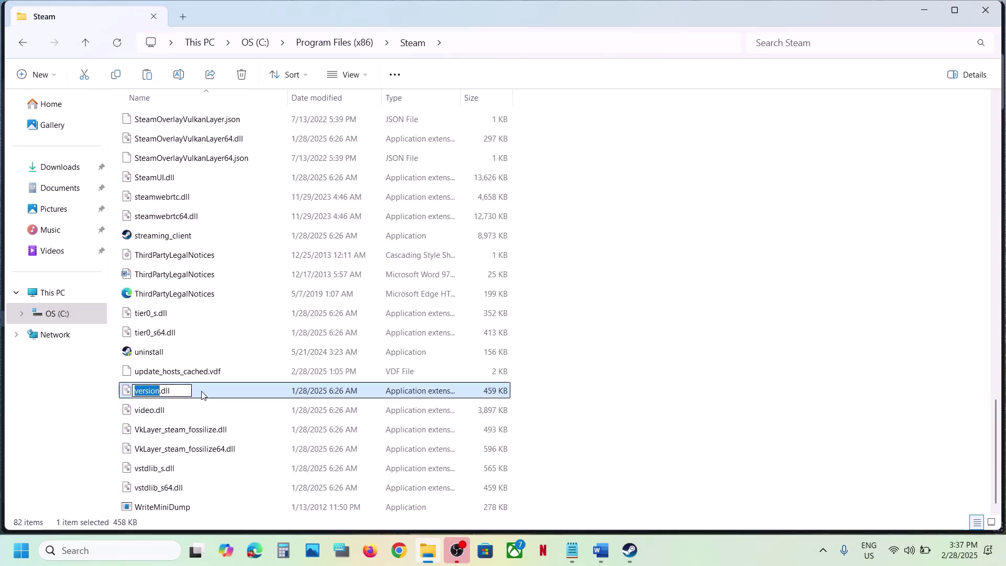
key(Escape)
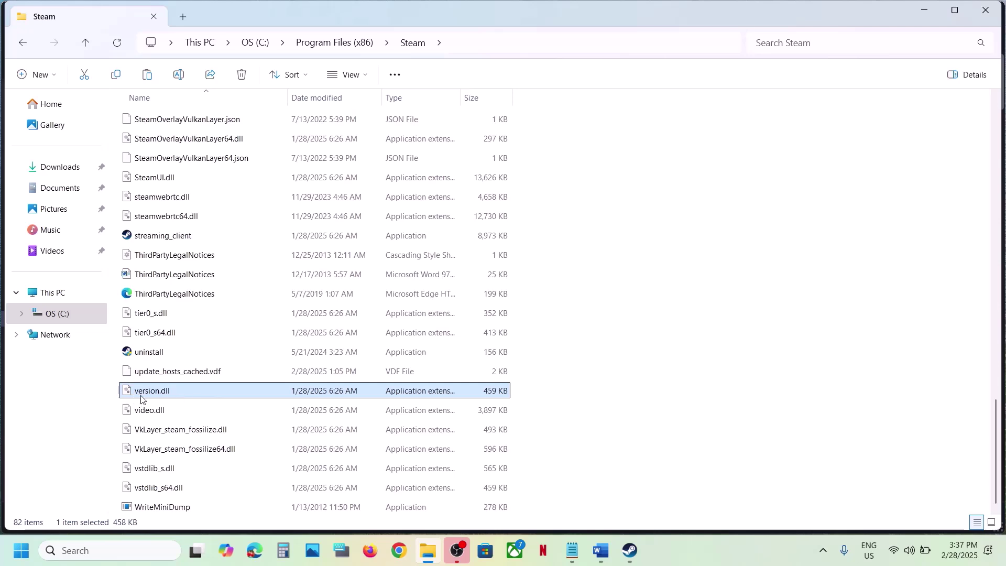
Back up version.dll by copying it from the Steam folder to the desktop.
mouse_move(165, 397)
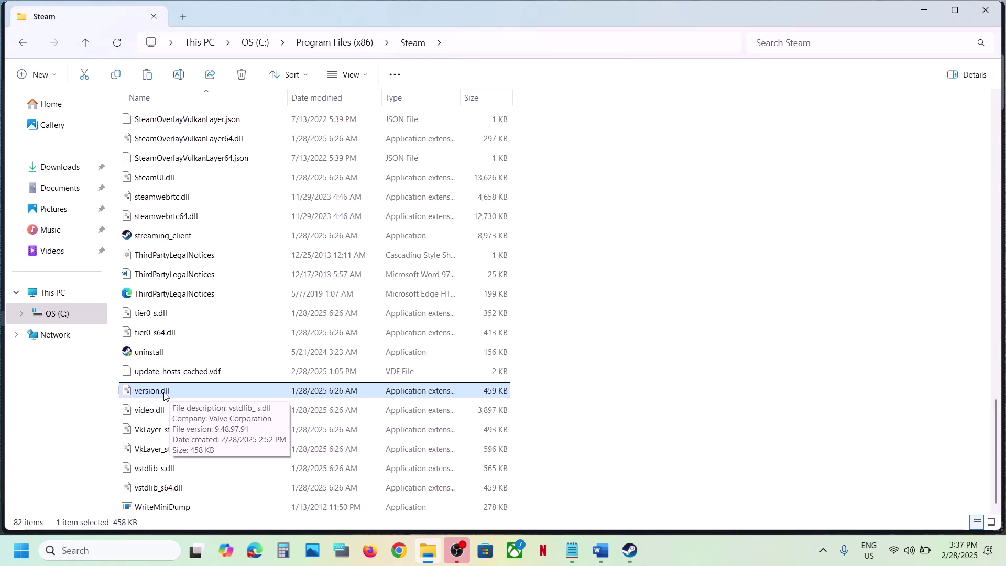
right_click(164, 397)
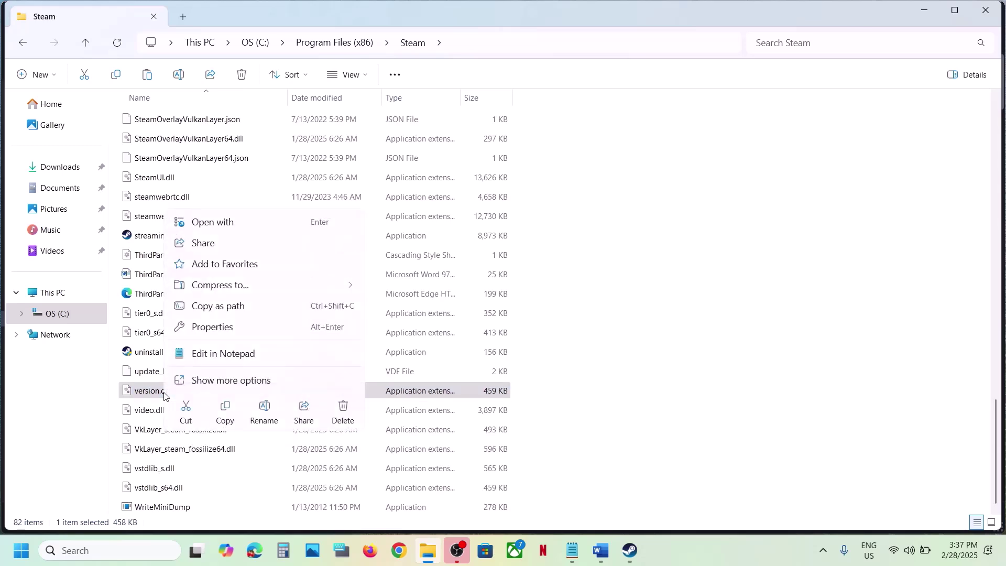
click(227, 408)
key(super+d)
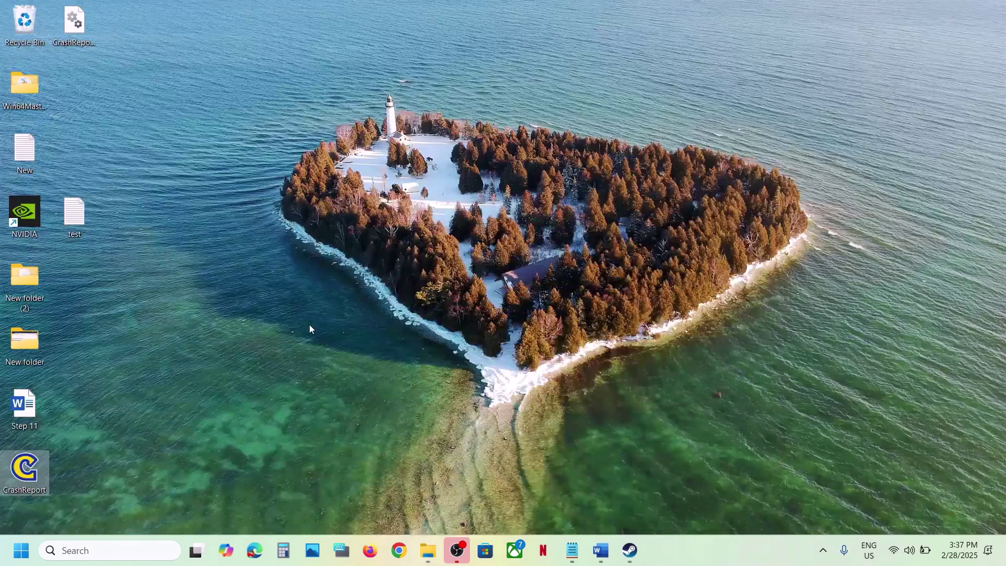
key(ctrl+v)
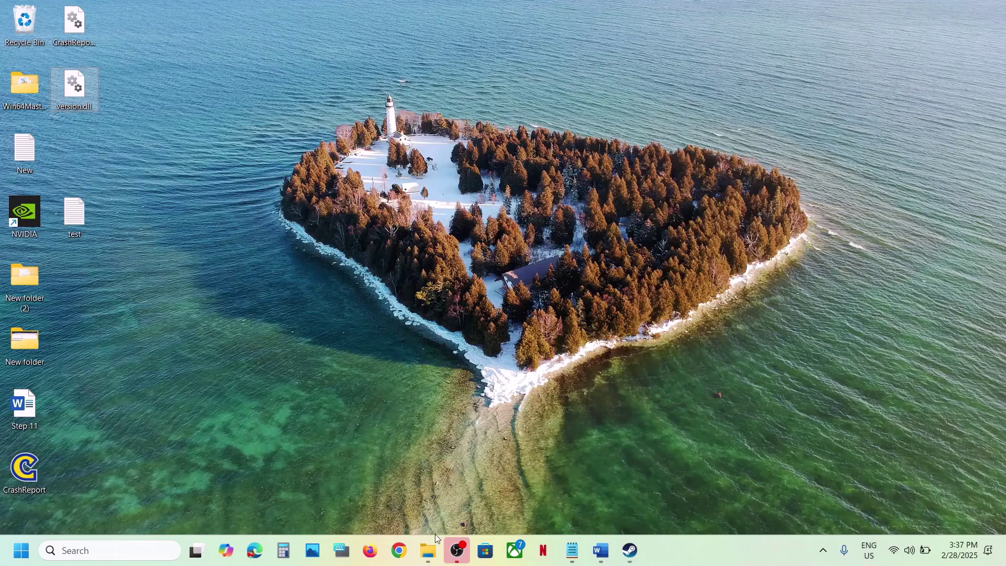
Return to the Steam folder and delete version.dll.
click(428, 551)
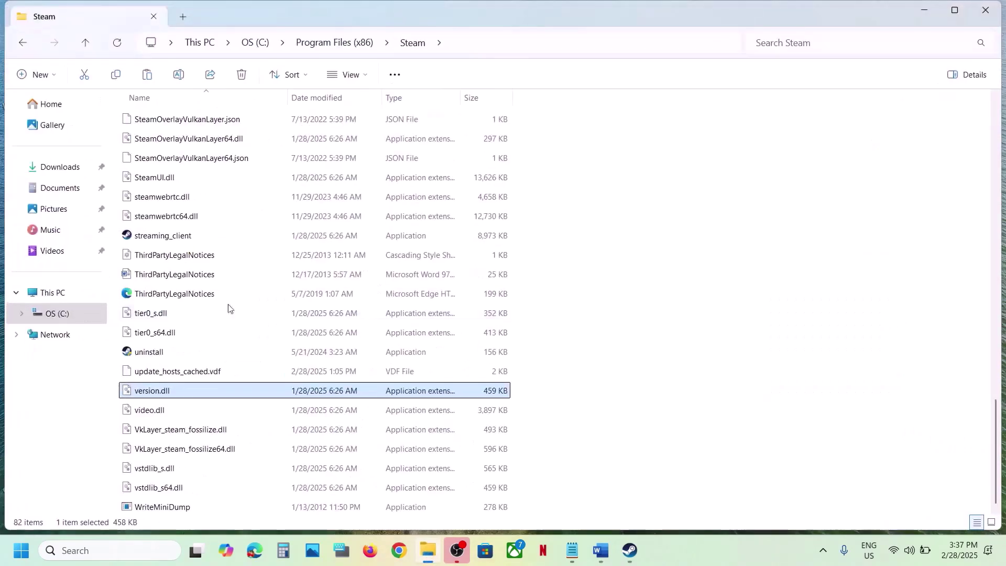
right_click(157, 399)
click(335, 414)
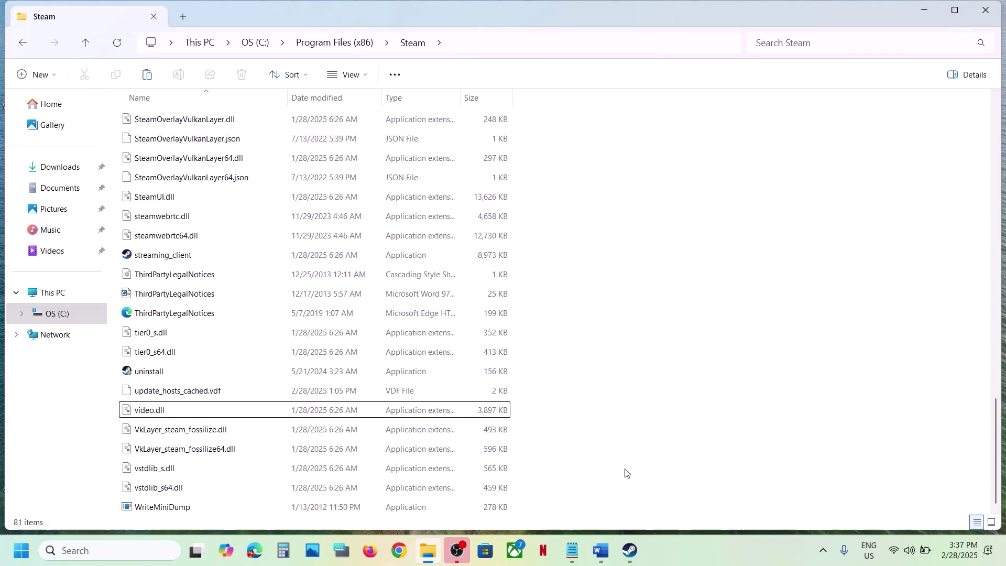
Switch to Steam and back to the Word document, and highlight "Clear download cache" in Step 9.
click(625, 561)
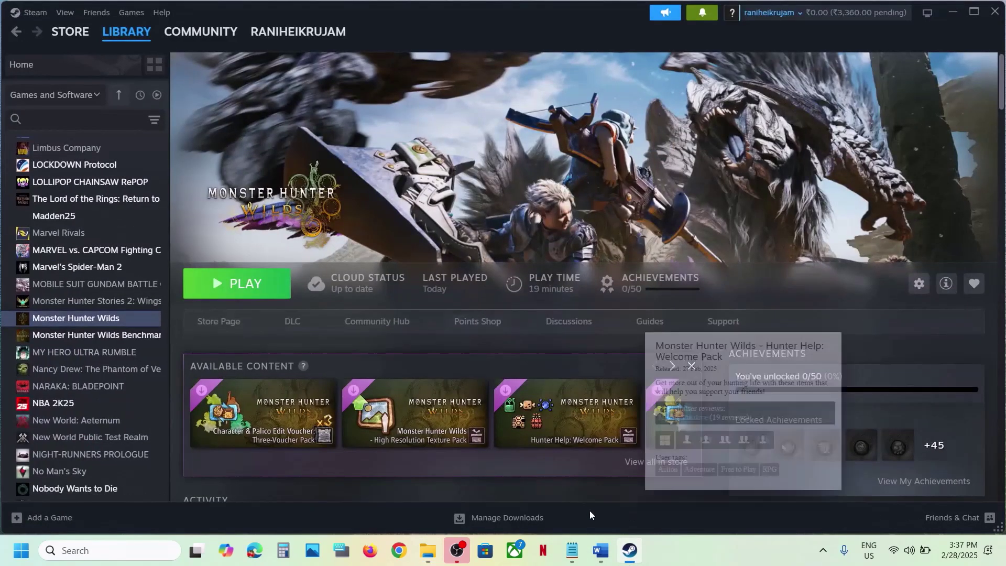
click(598, 553)
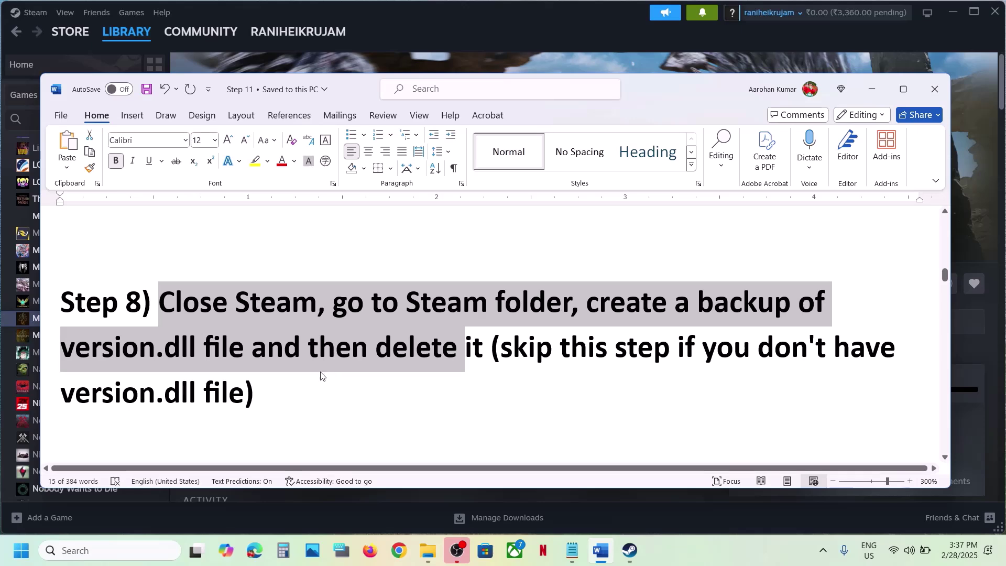
click(299, 379)
scroll(298, 378, down, 3)
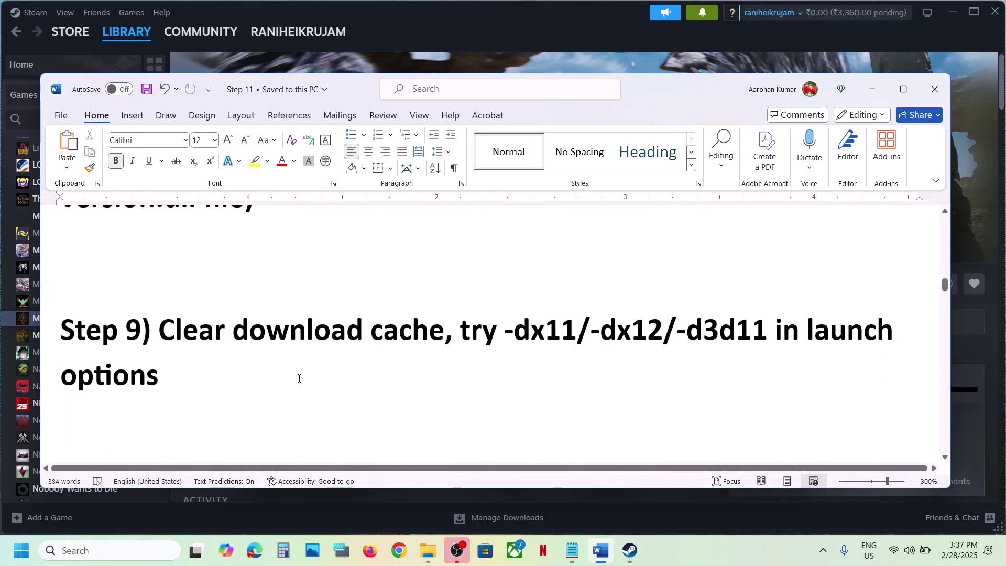
drag(168, 330, 444, 331)
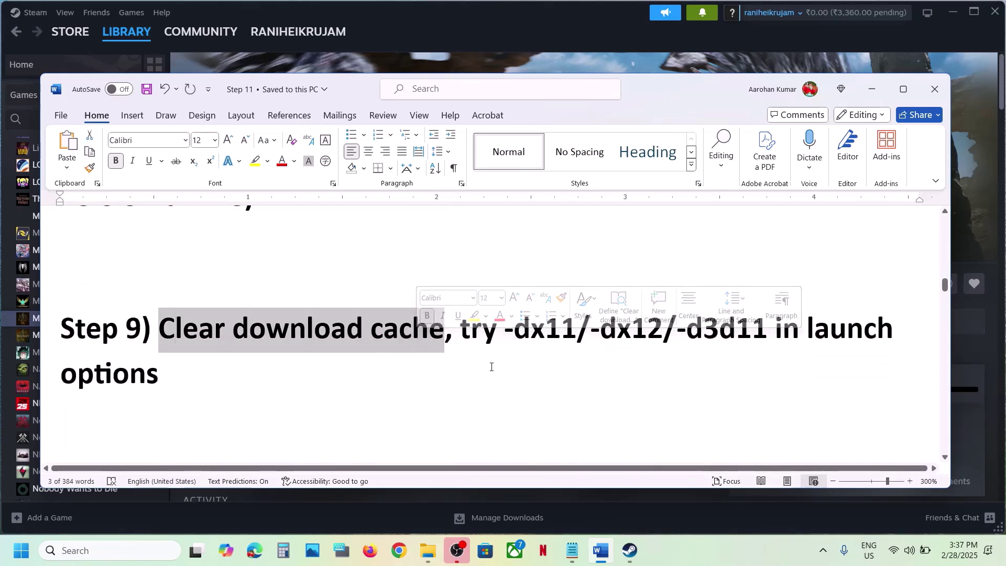
Bring up the Clear Download Cache confirmation from Steam's Downloads settings, cancel it, and close the settings.
click(507, 40)
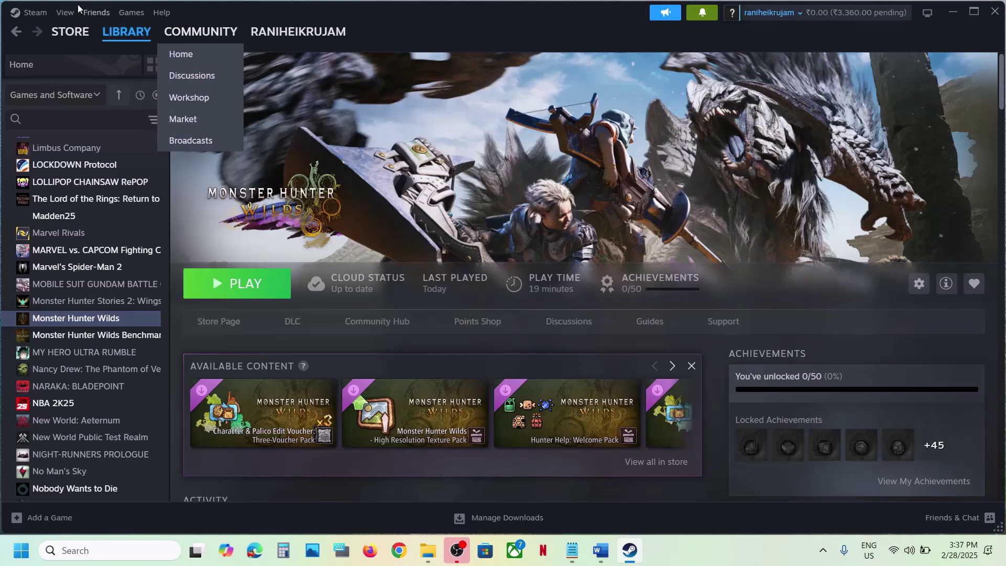
click(39, 14)
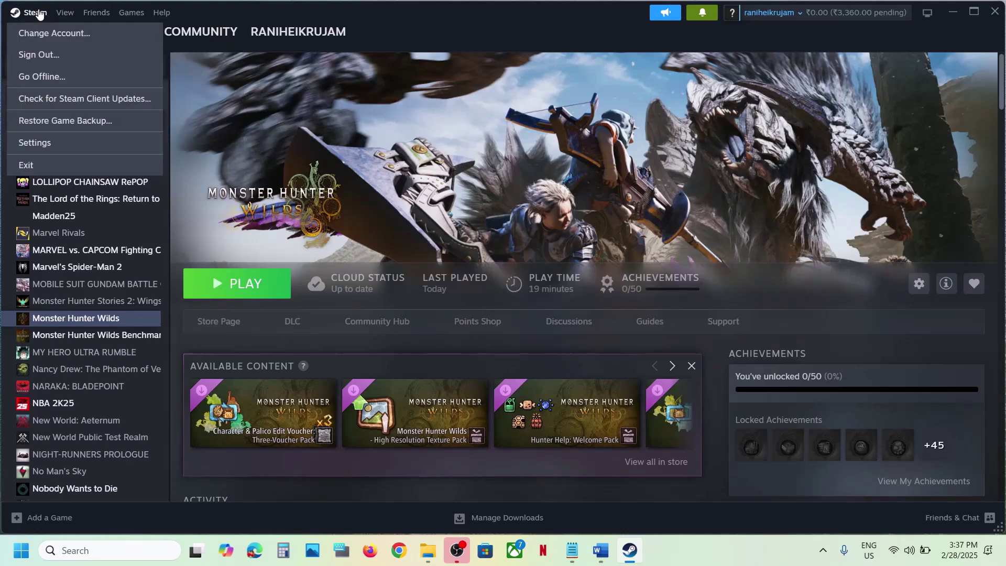
click(42, 142)
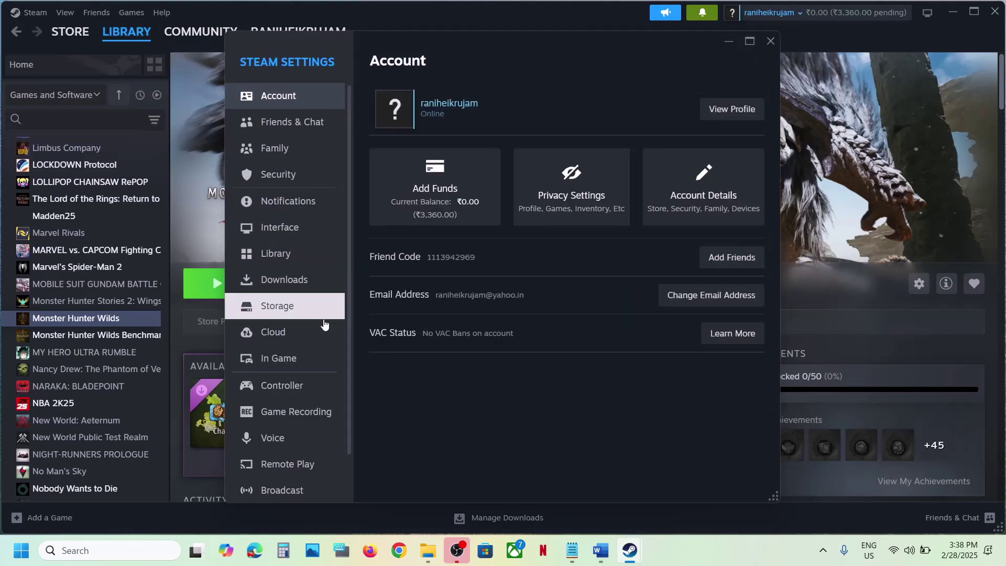
click(283, 309)
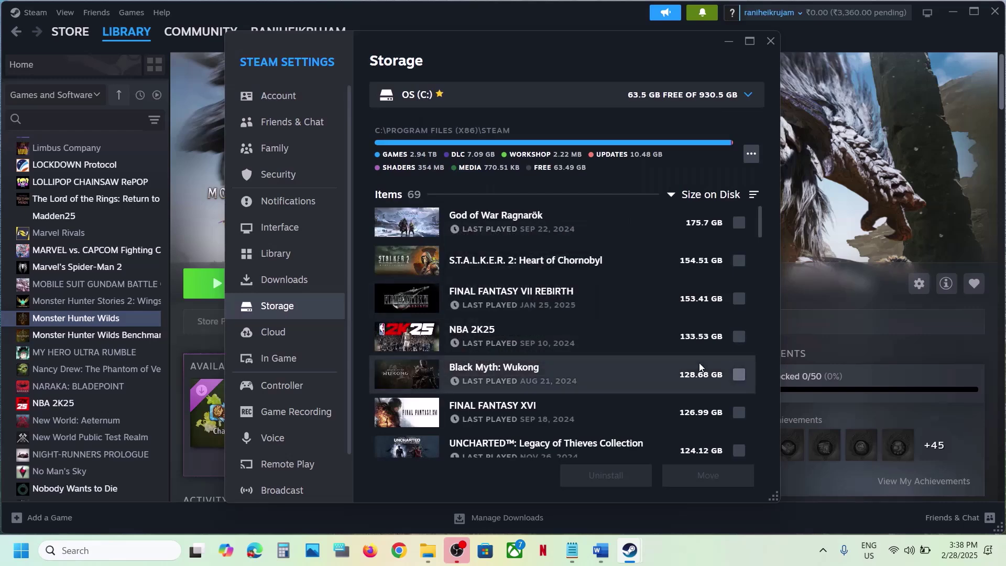
click(286, 282)
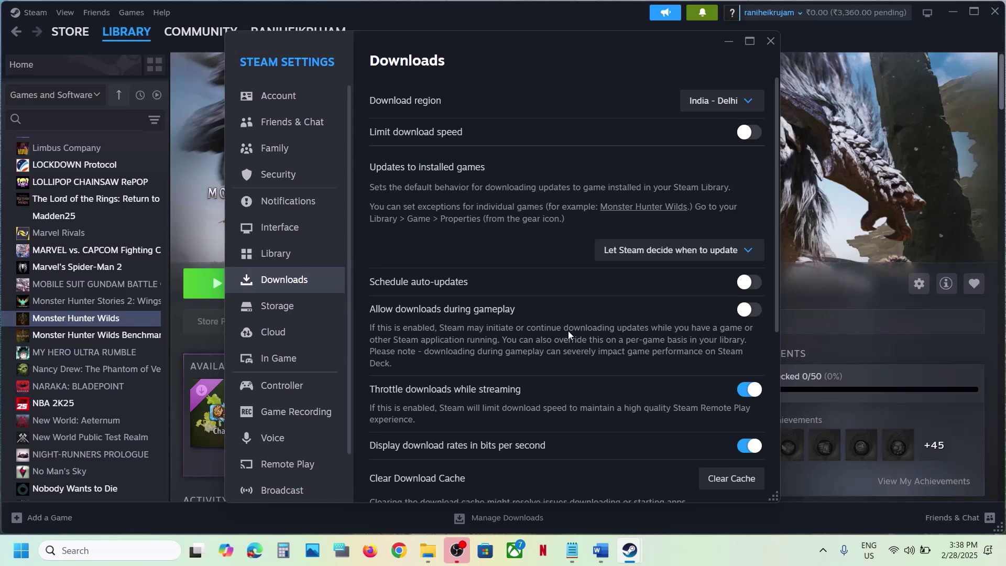
scroll(568, 331, down, 3)
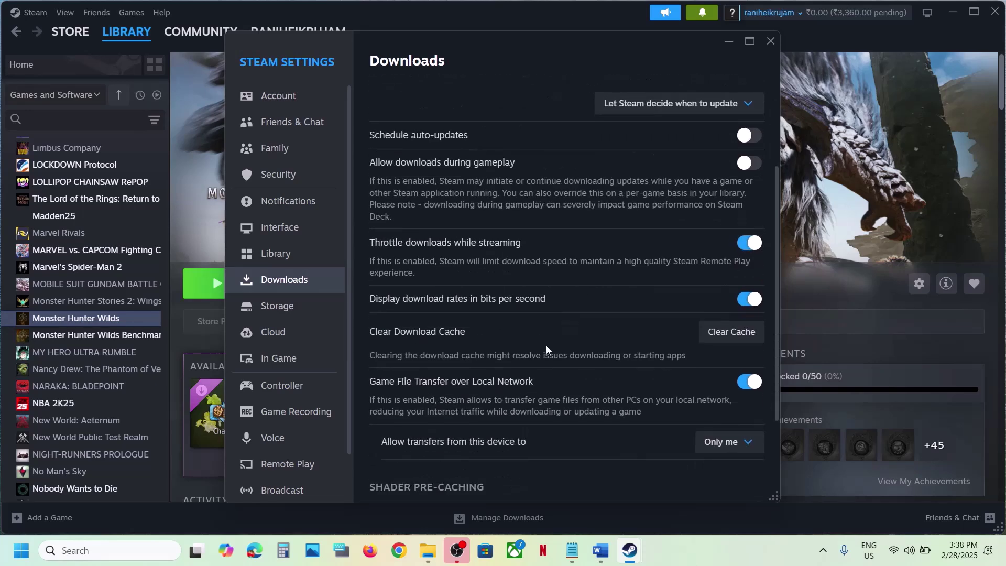
click(729, 338)
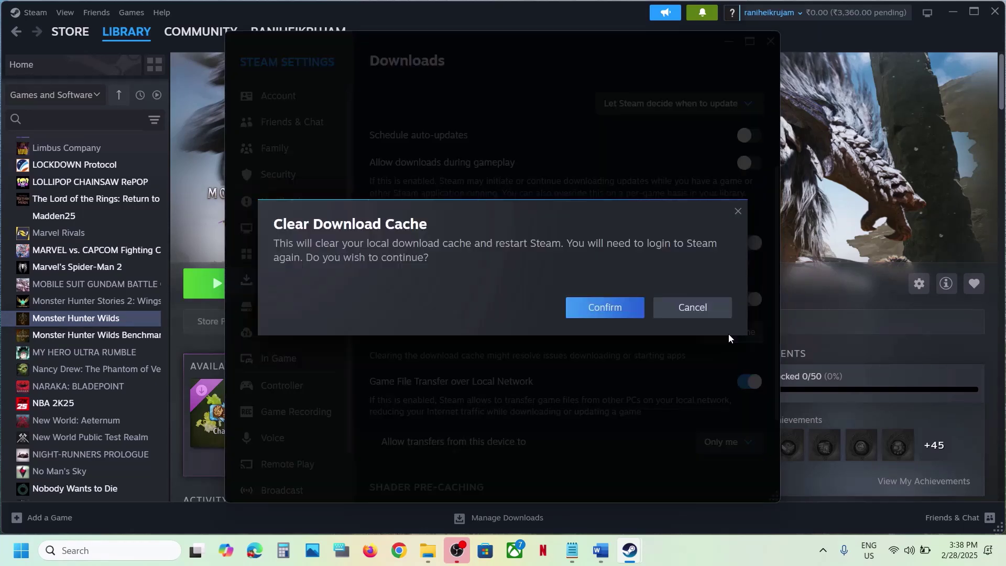
click(683, 310)
click(771, 41)
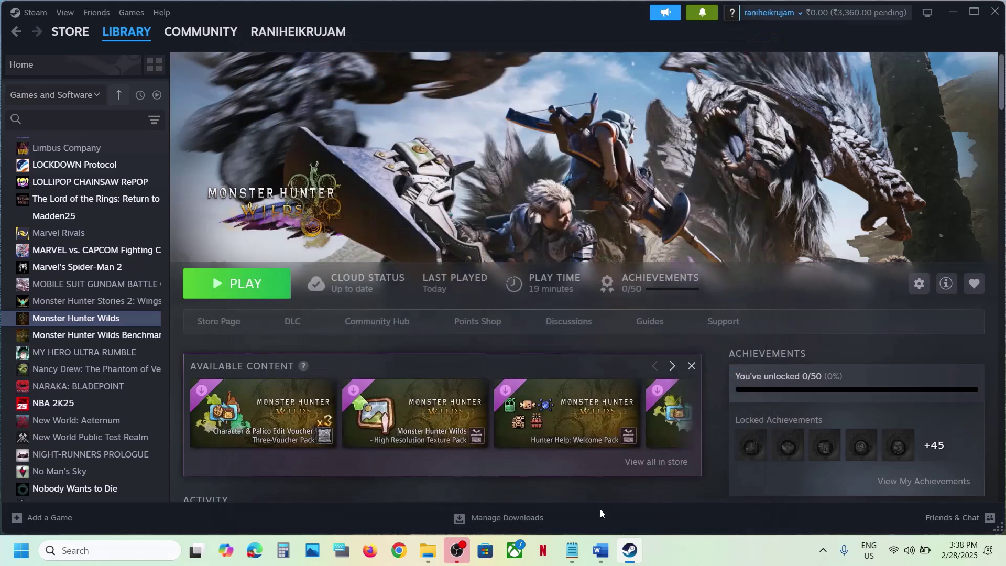
Switch to the Word document, highlight the Step 9 text about trying -dx11/-dx12/-d3d11 in launch options, and return to Steam.
click(601, 550)
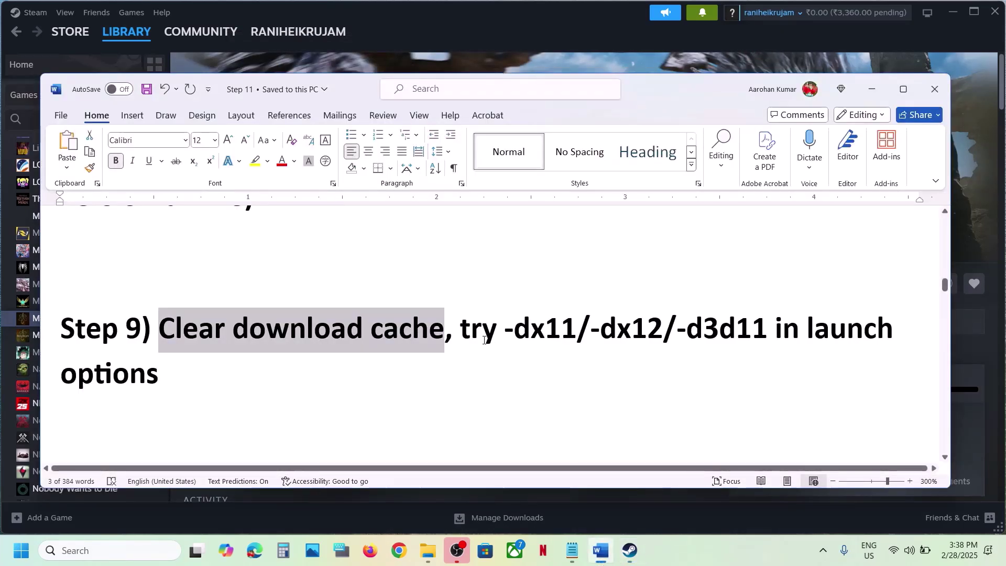
drag(484, 339, 629, 370)
click(470, 30)
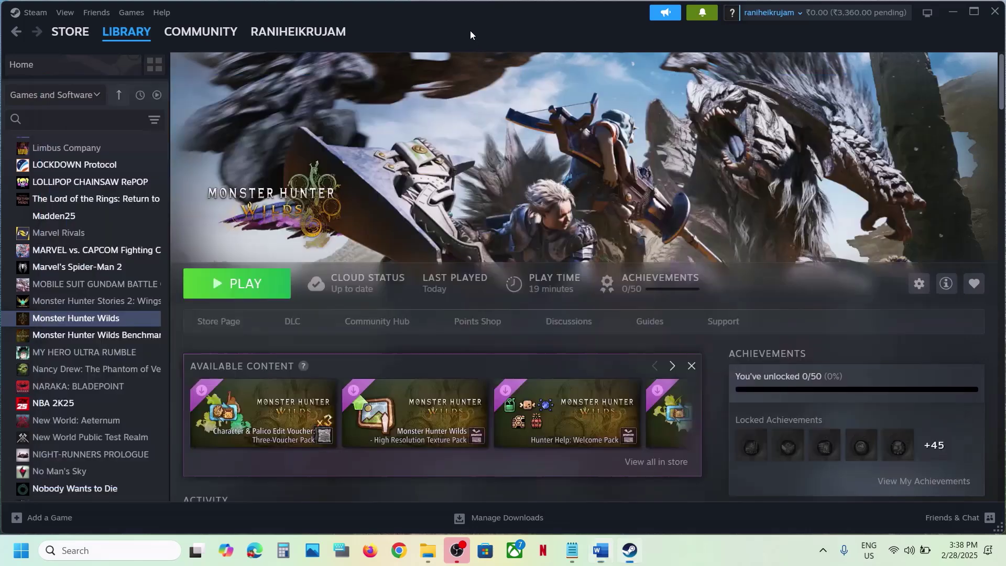
Open the properties of Monster Hunter Wilds, set its launch options to -dx11, and close the properties.
right_click(94, 318)
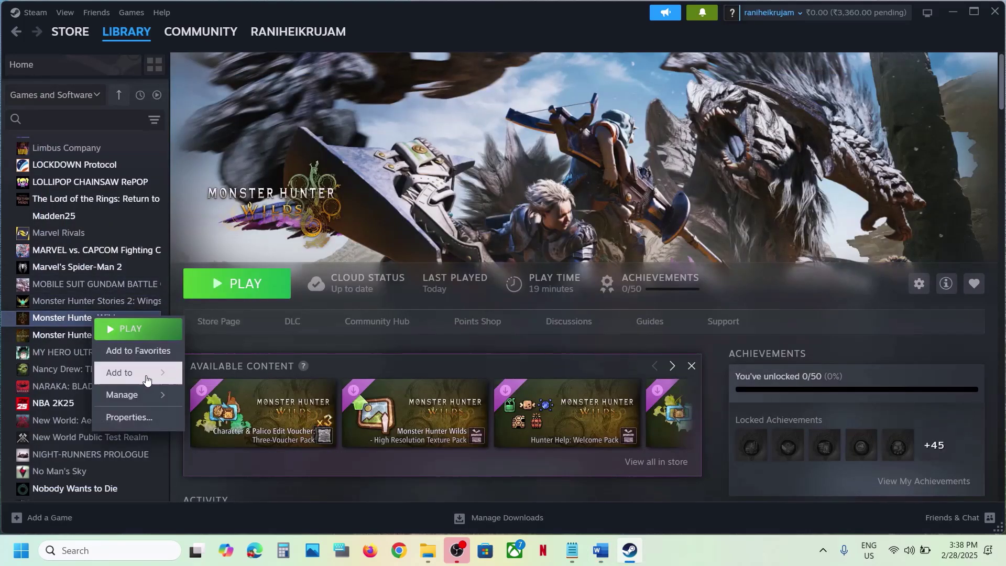
click(132, 418)
click(420, 338)
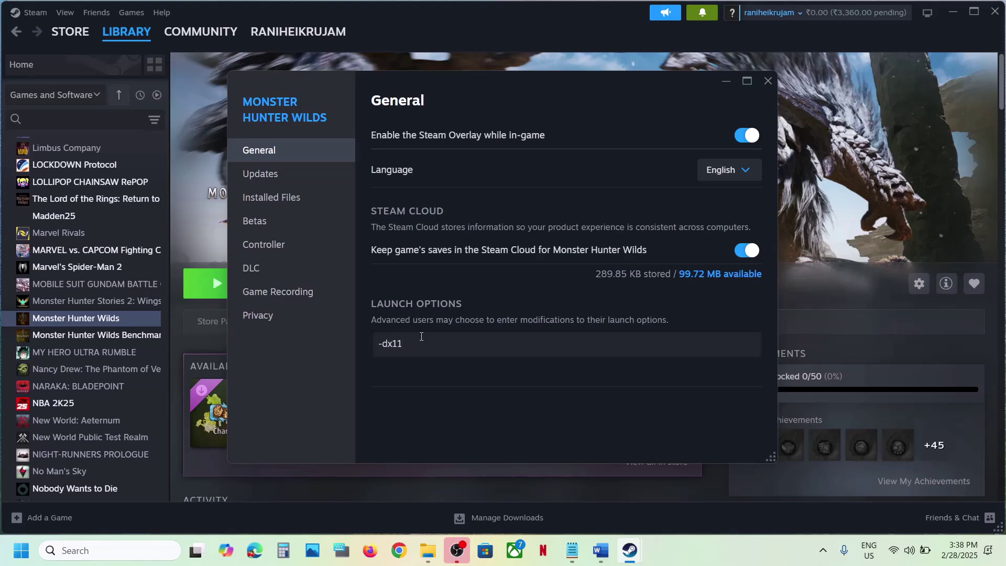
click(768, 82)
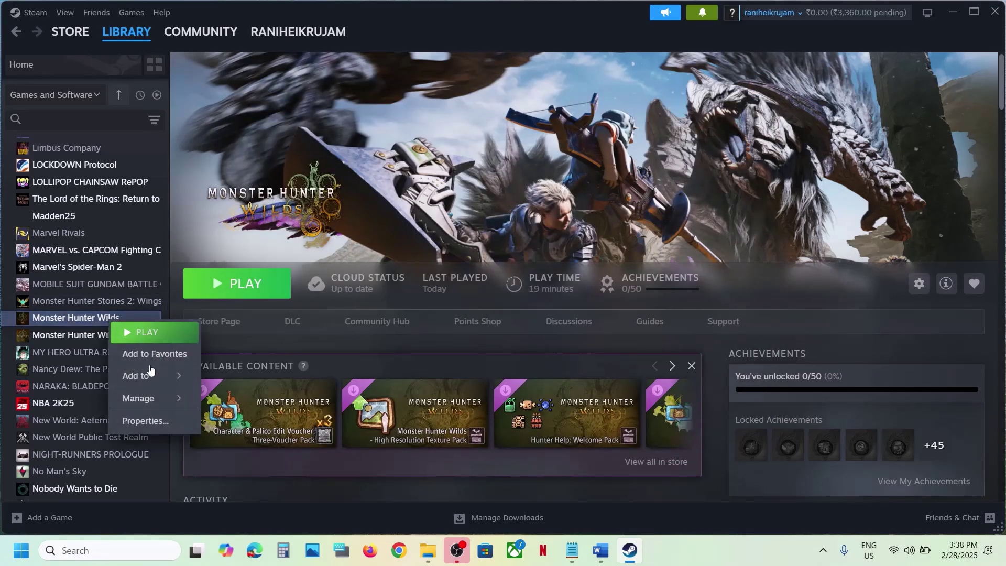
Reopen the Monster Hunter Wilds properties and set the launch options to -dx12.
click(145, 420)
key(ctrl+a)
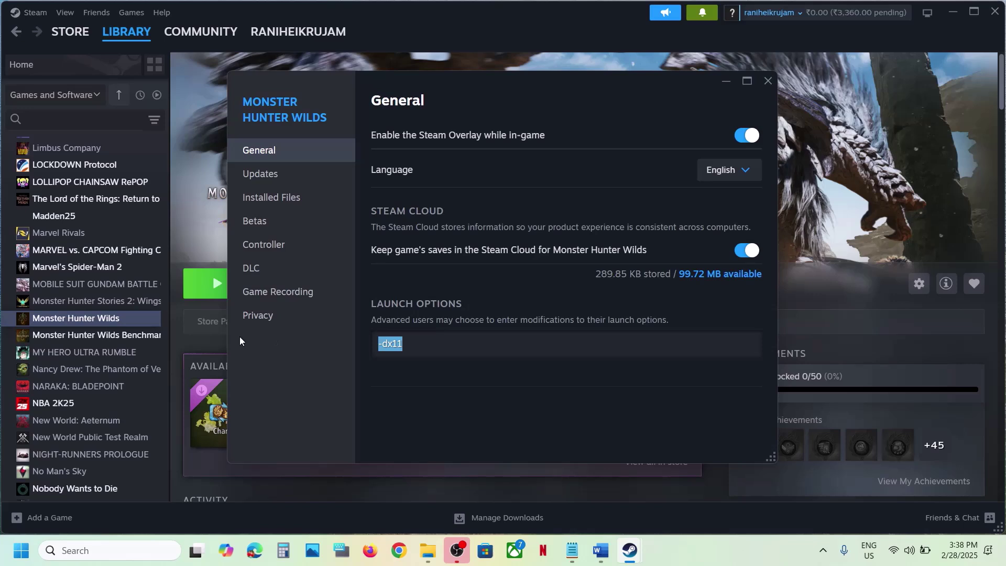
text(-dx12)
Replace the game's launch options with -d3d11.
drag(435, 341, 307, 367)
key(BackSpace)
text(-d3d11)
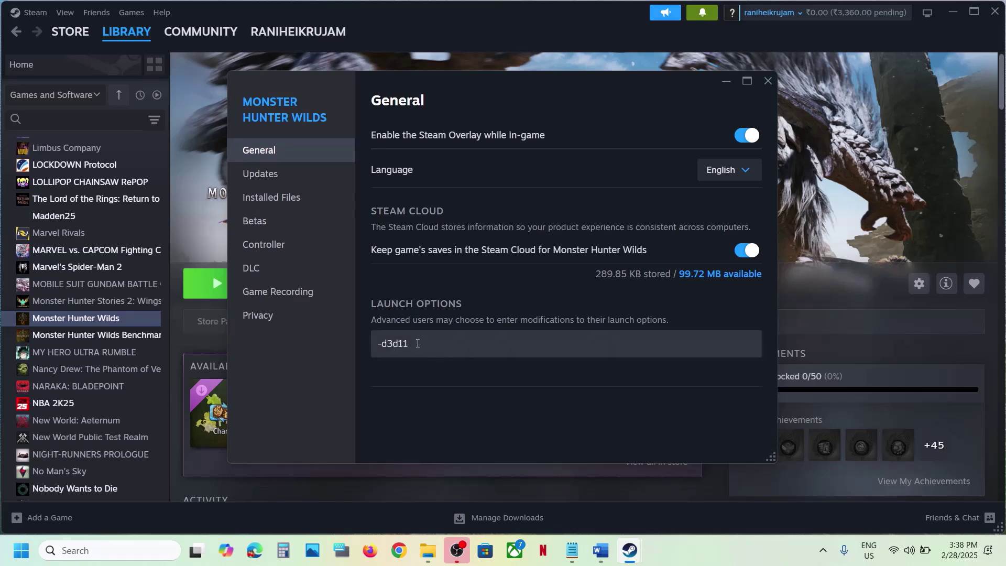
Clear the Monster Hunter Wilds launch options and close the properties window.
drag(417, 343, 324, 347)
key(BackSpace)
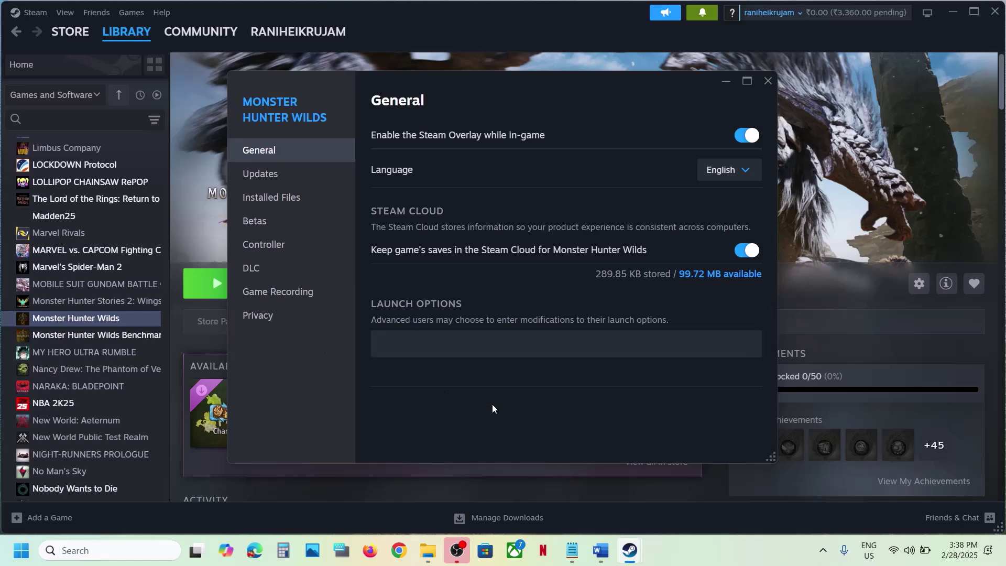
click(768, 82)
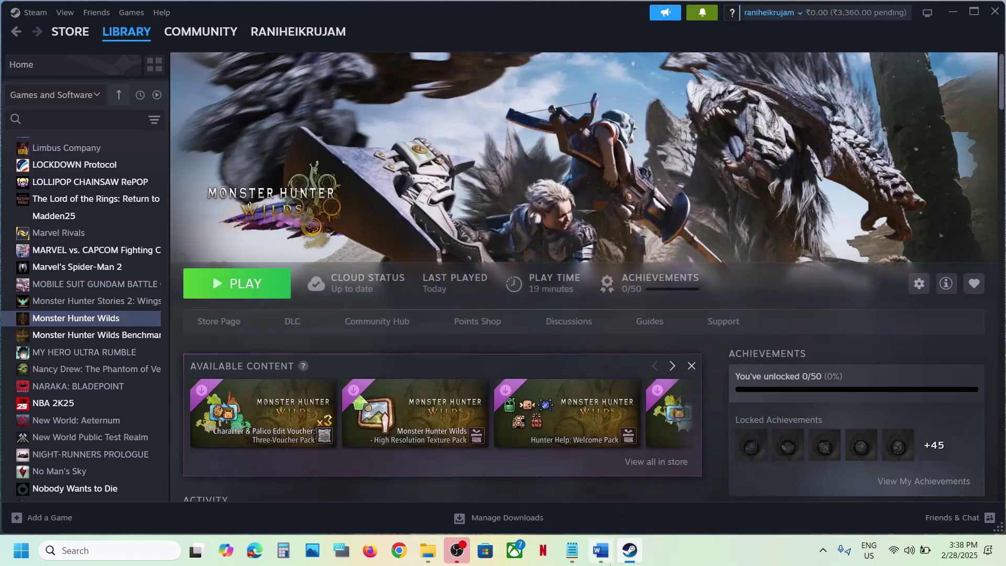
Switch to the Word document and highlight the Step 10 advice on turning off, closing or uninstalling the VPN.
click(608, 560)
scroll(366, 299, down, 3)
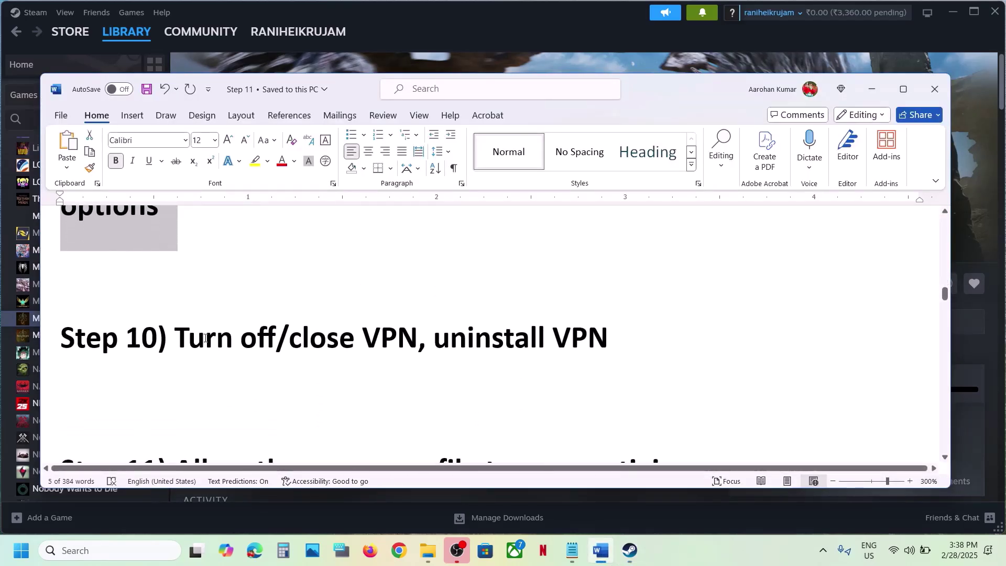
drag(182, 339, 353, 358)
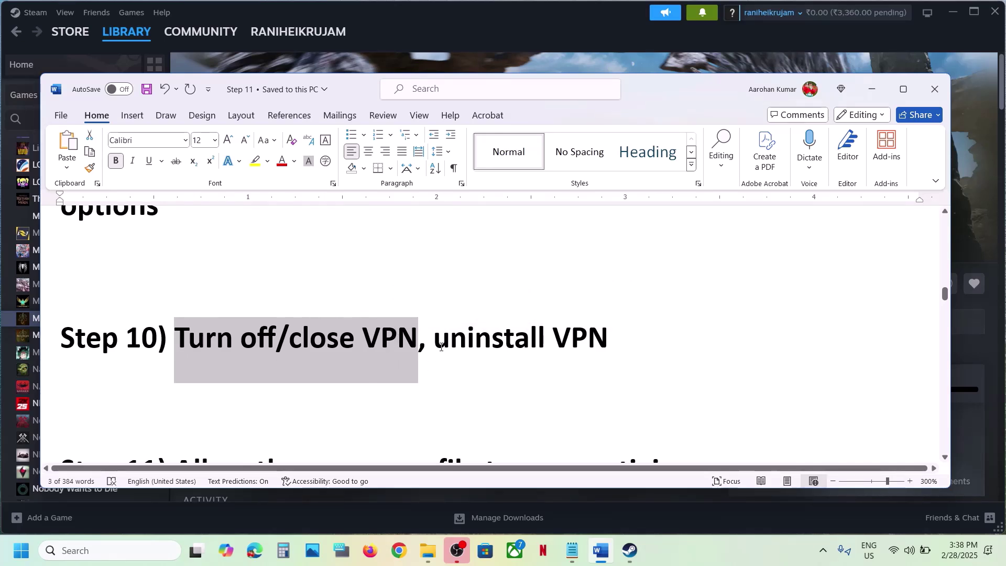
click(415, 351)
drag(624, 338, 241, 321)
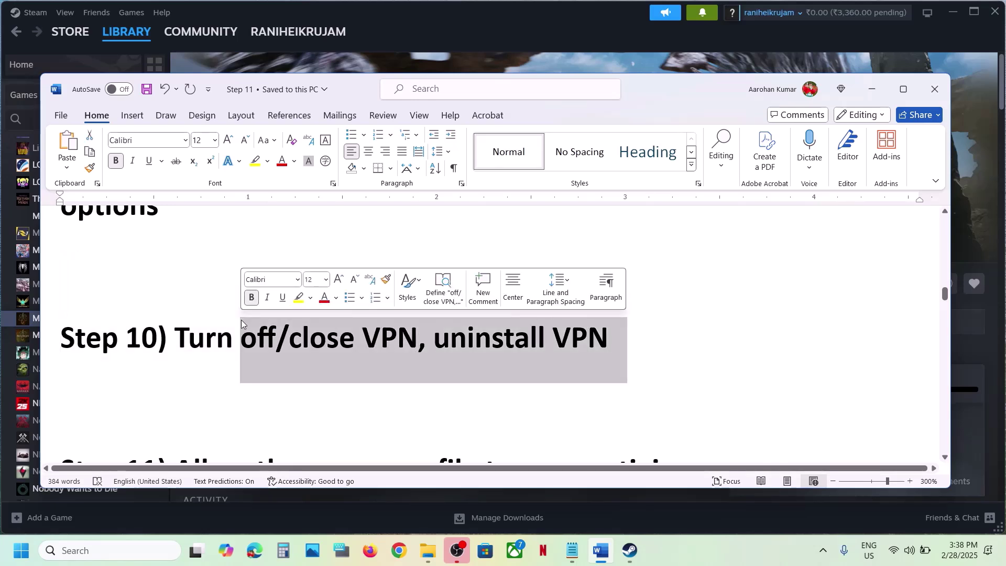
Highlight the Step 11 text on allowing the game exe in the antivirus program, including "Windows Security and Firewall".
scroll(242, 319, down, 2)
scroll(242, 320, down, 1)
drag(175, 287, 176, 345)
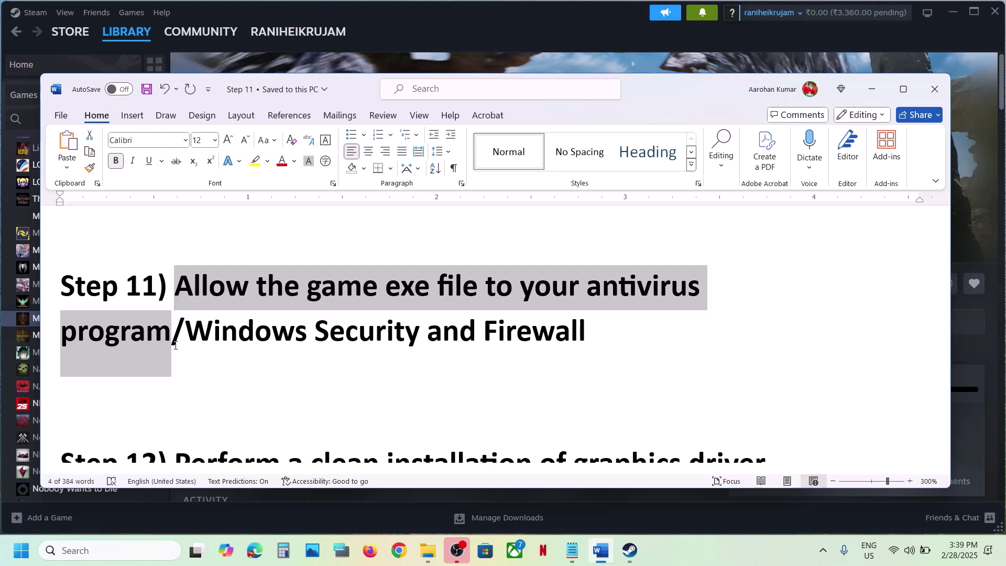
click(212, 338)
drag(192, 334, 586, 335)
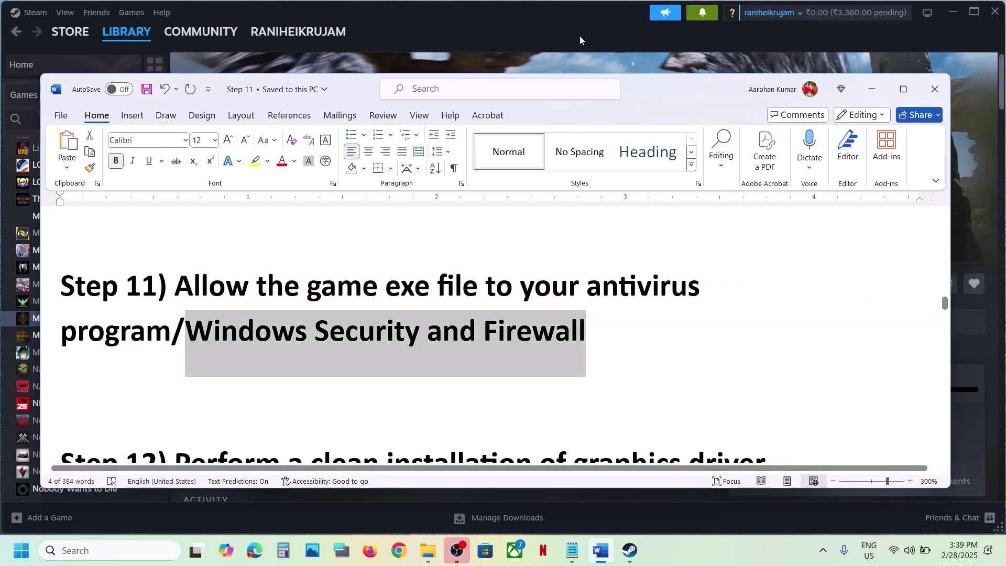
Open Windows Settings and go through Privacy & security and Windows Security to Virus & threat protection.
click(556, 15)
key(super+i)
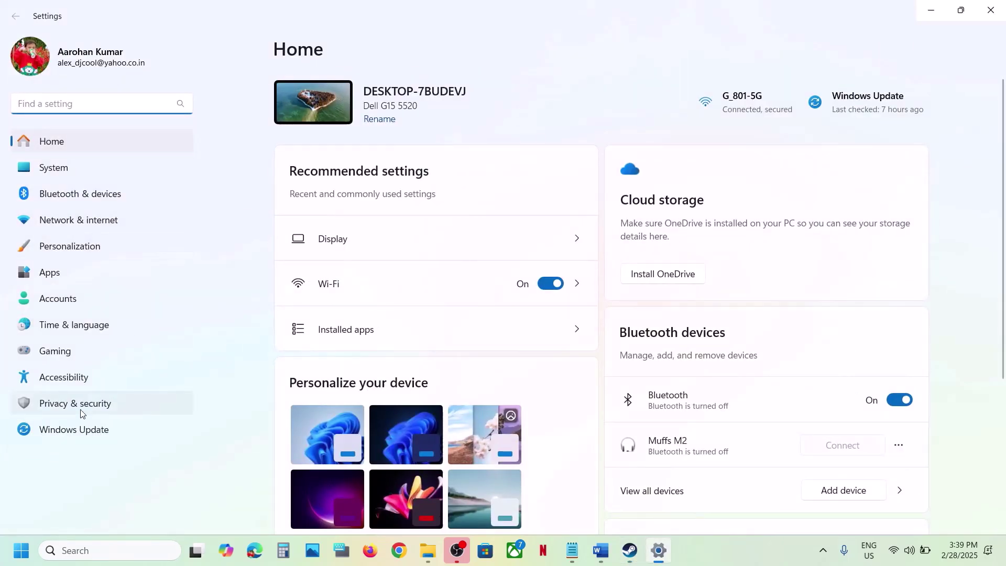
click(119, 404)
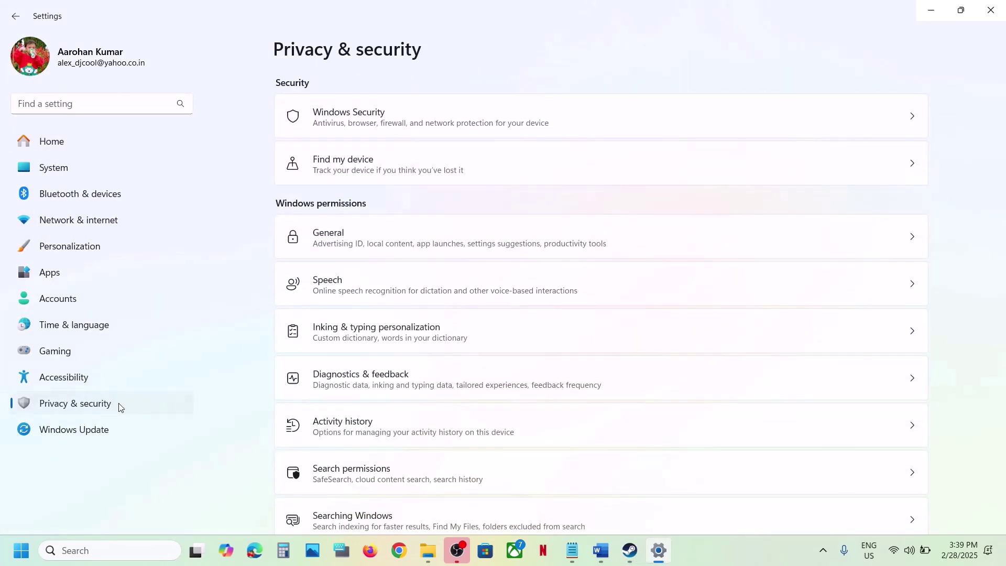
click(374, 126)
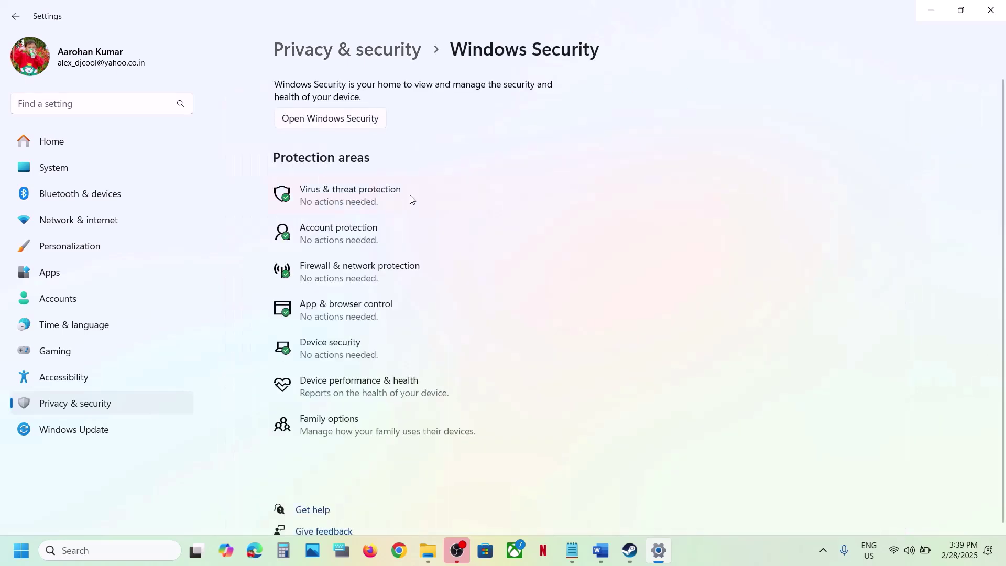
click(367, 197)
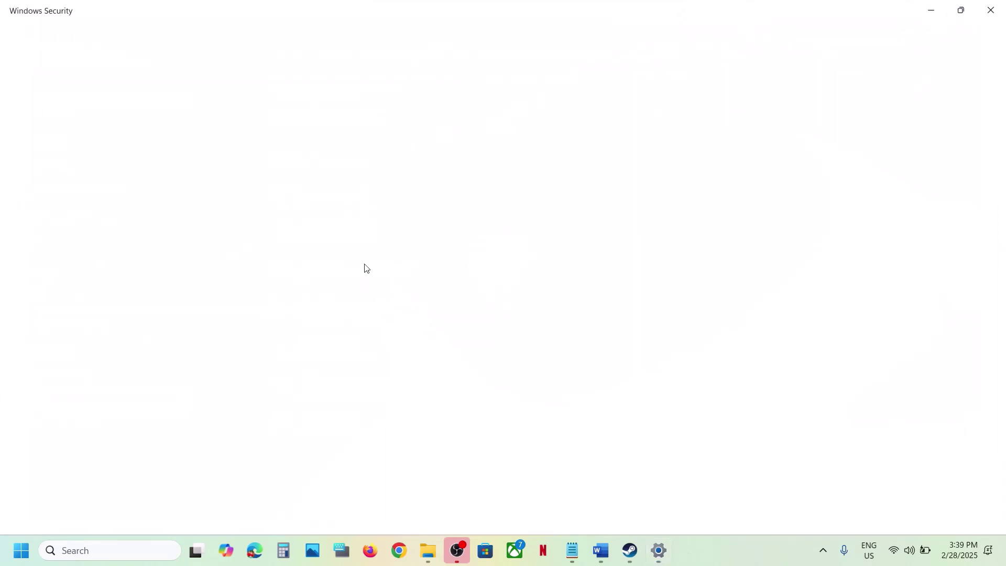
Go to the ransomware protection settings and open the list of apps allowed through Controlled folder access.
scroll(384, 399, down, 3)
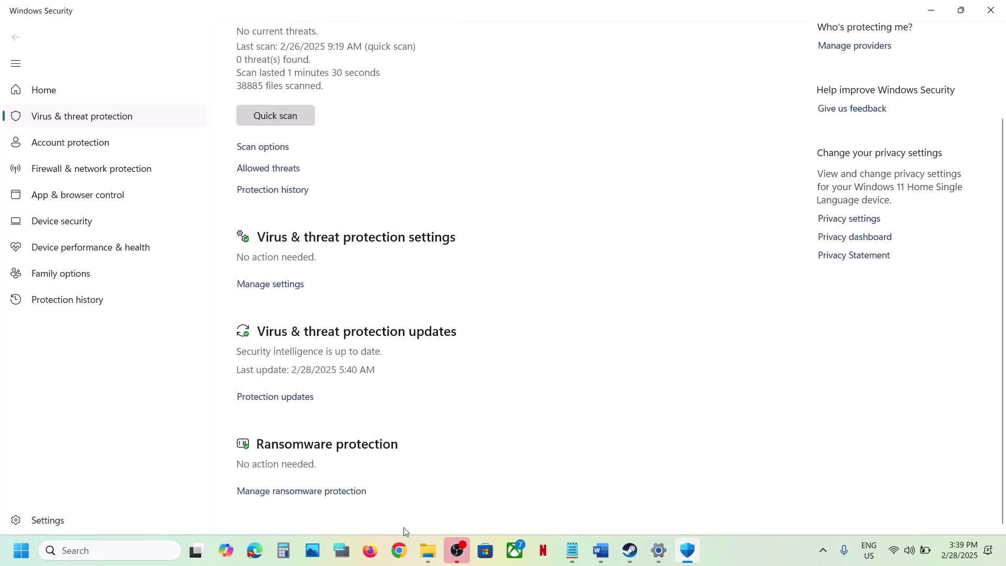
click(312, 492)
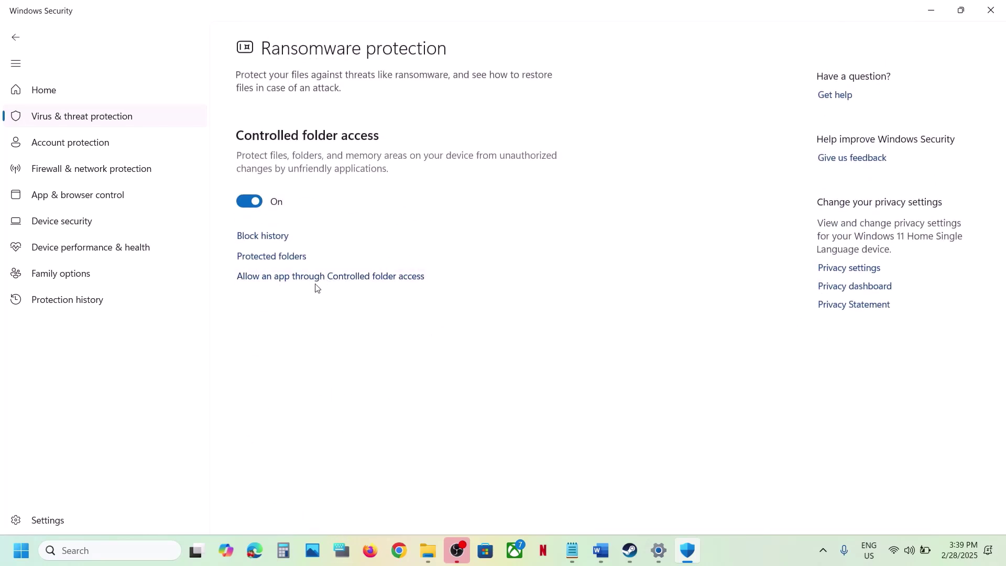
click(332, 281)
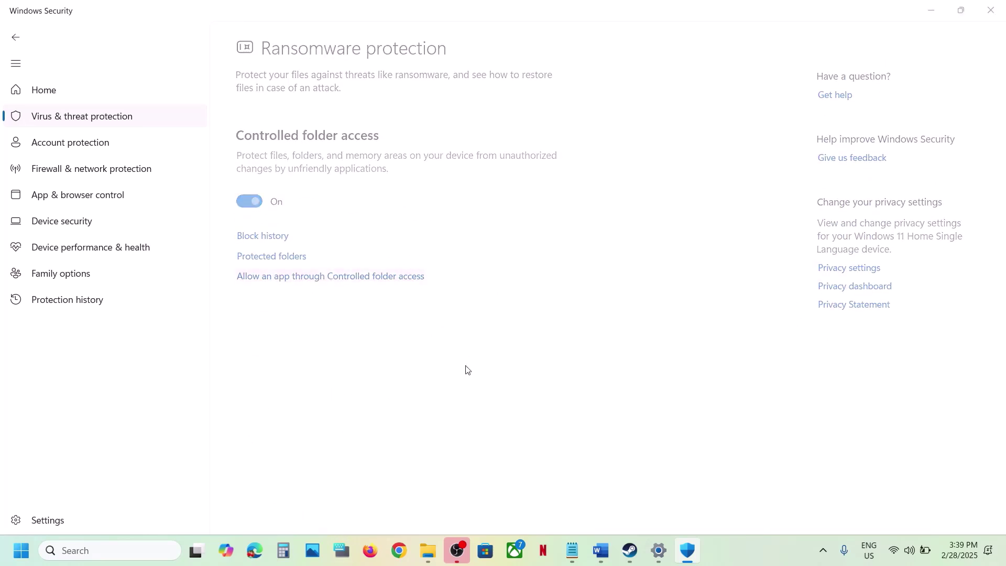
scroll(359, 117, down, 2)
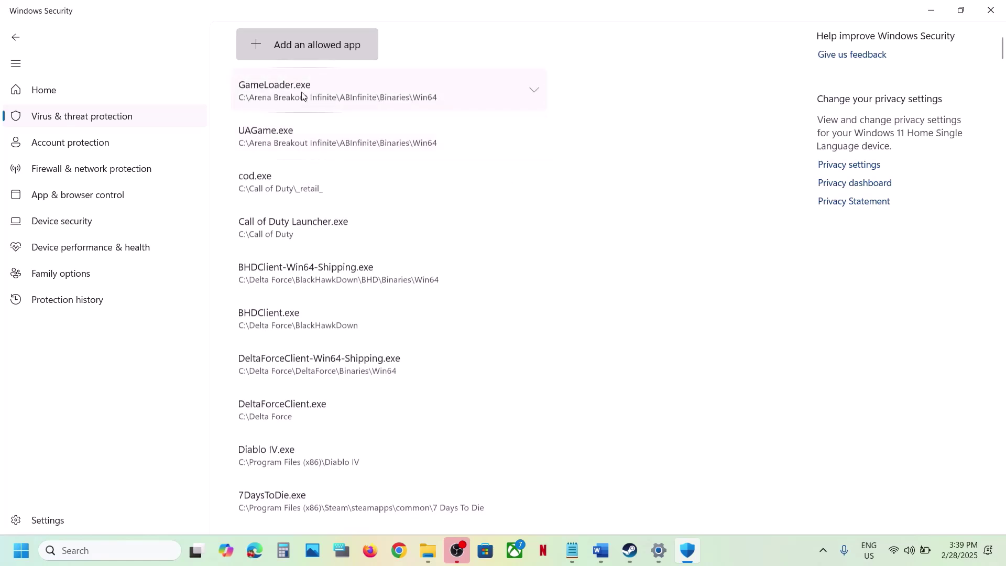
Add the MonsterHunterWilds application from Steam\steamapps\common\MonsterHunterWilds as an app allowed through Controlled folder access.
click(300, 50)
click(322, 99)
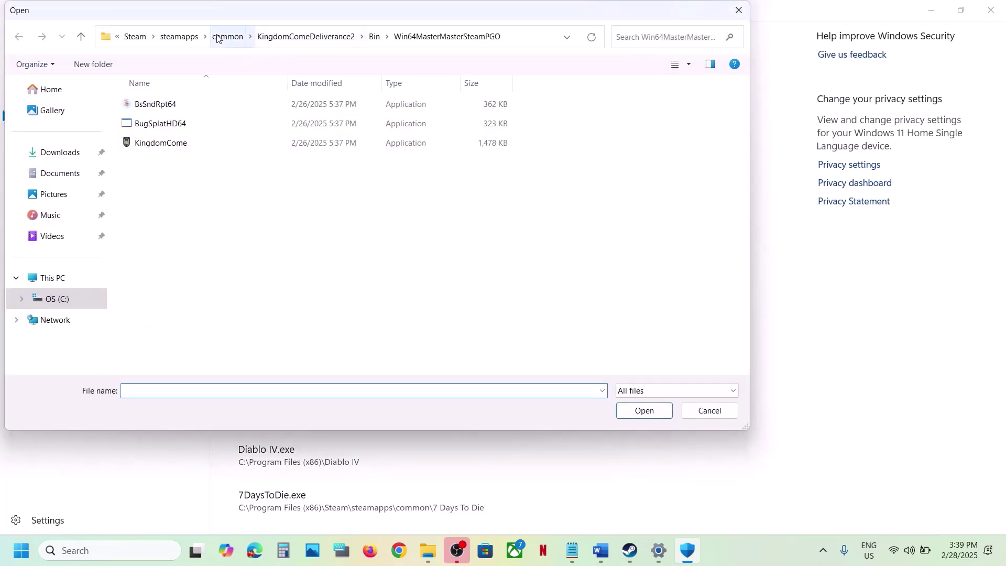
click(222, 39)
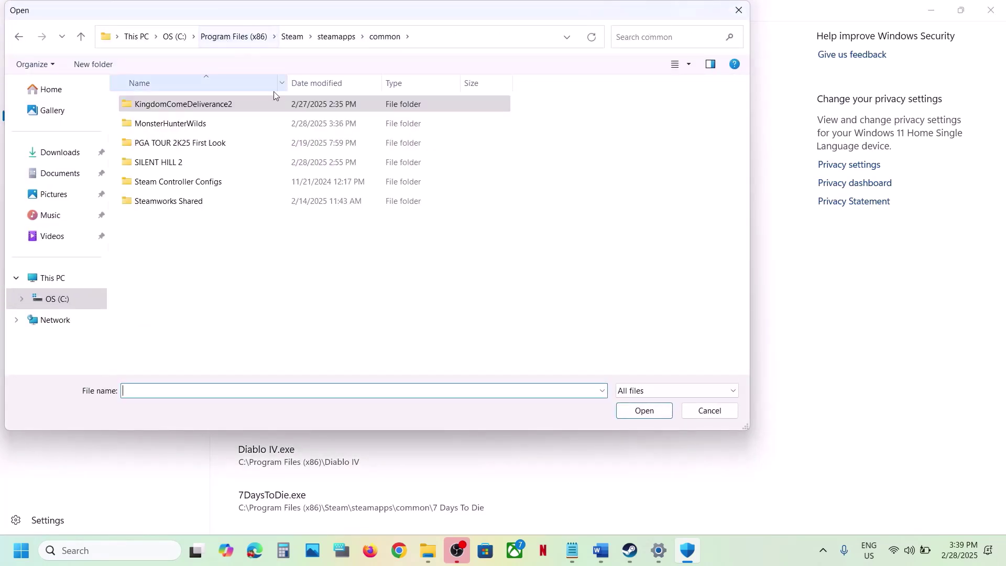
double_click(199, 126)
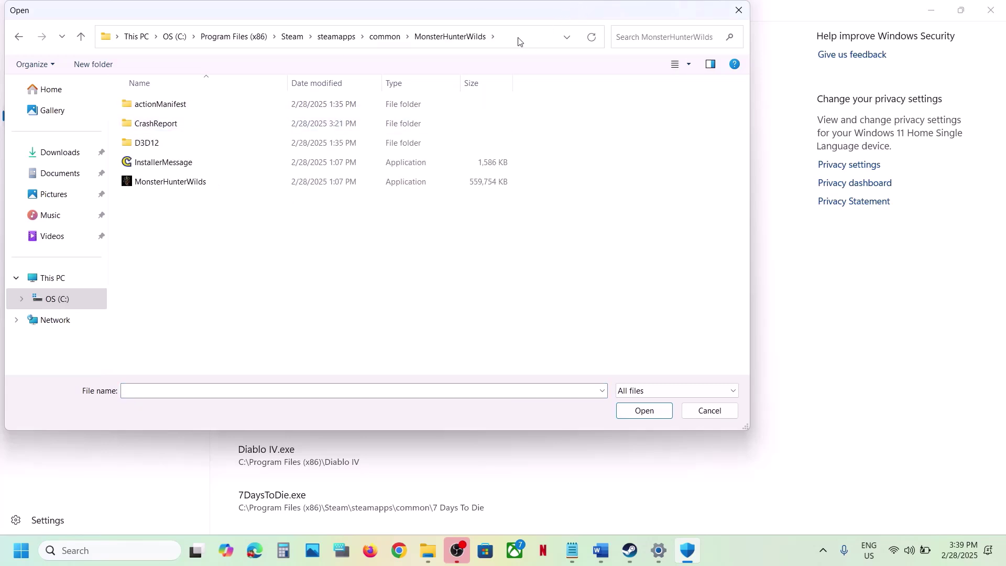
click(483, 39)
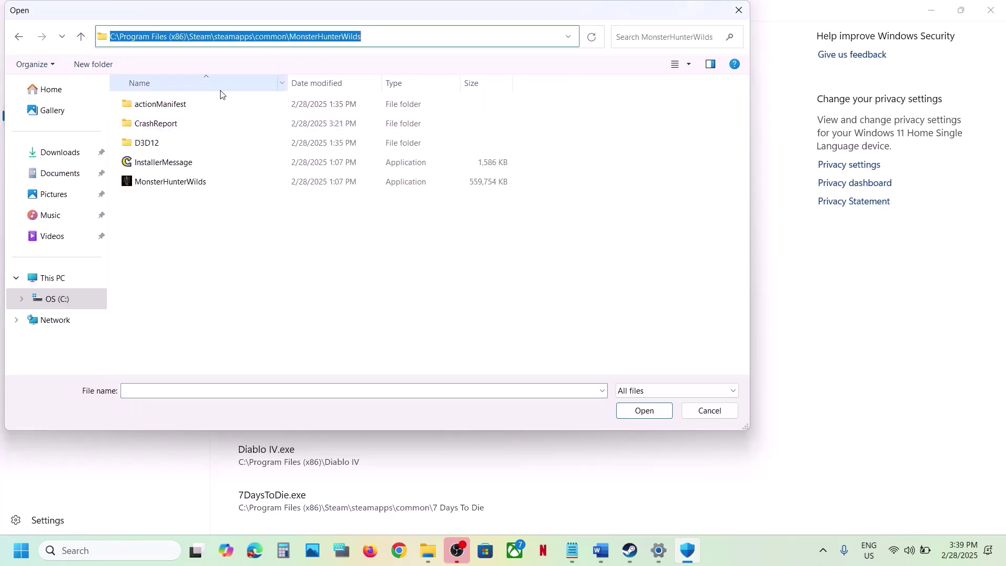
click(165, 186)
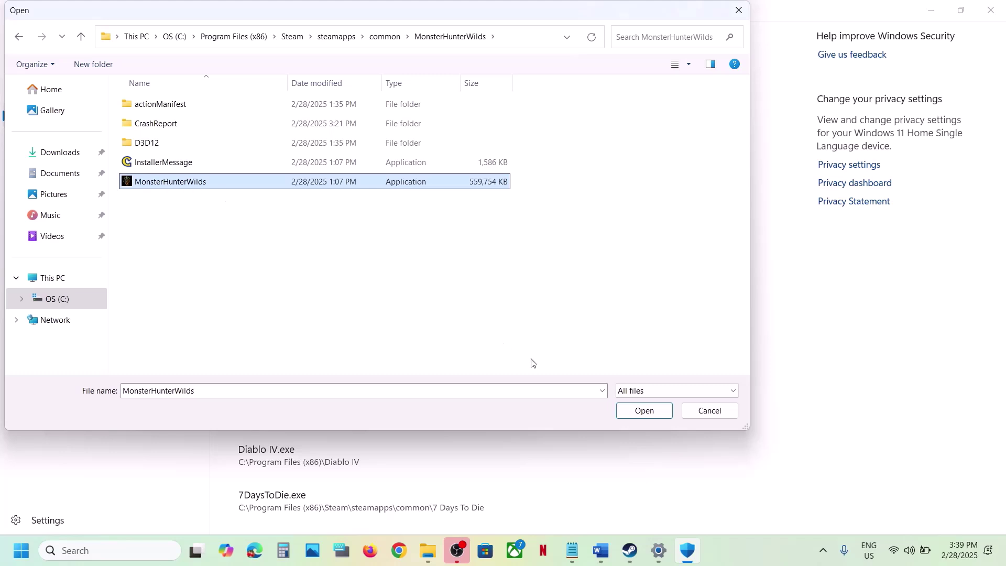
click(644, 411)
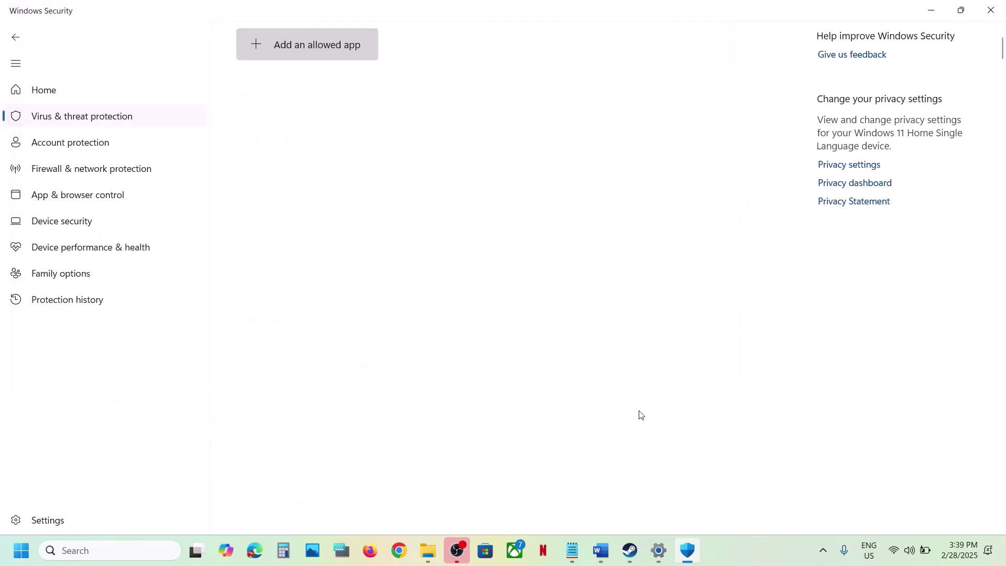
Open Control Panel and display the apps allowed through Windows Defender Firewall under System and Security.
click(96, 550)
text(con)
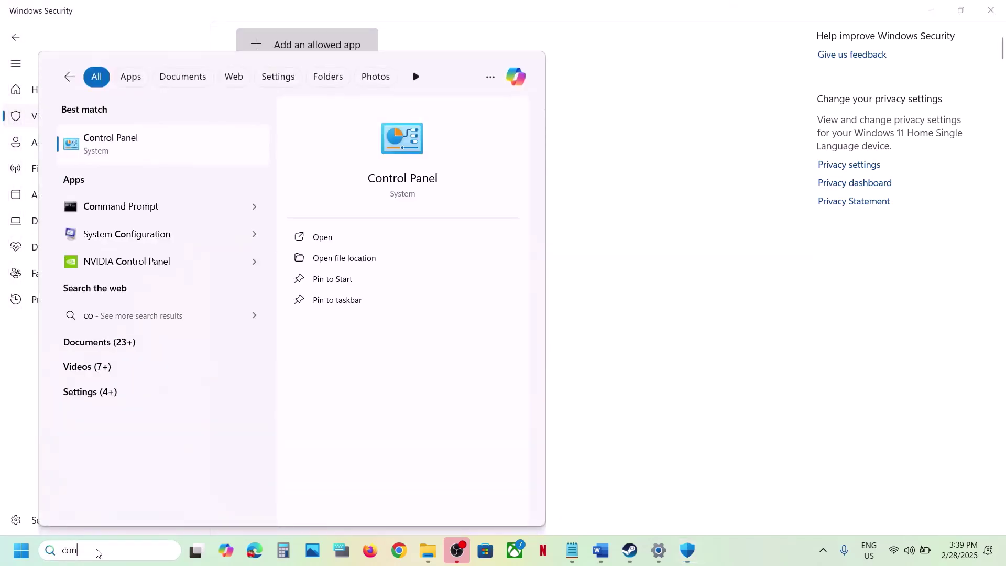
text(trol)
key(Return)
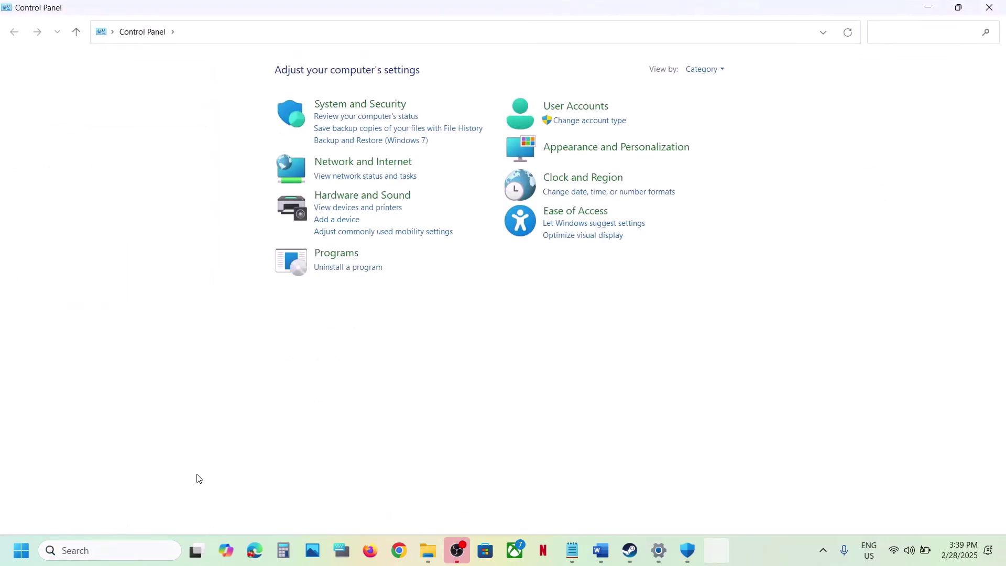
click(386, 106)
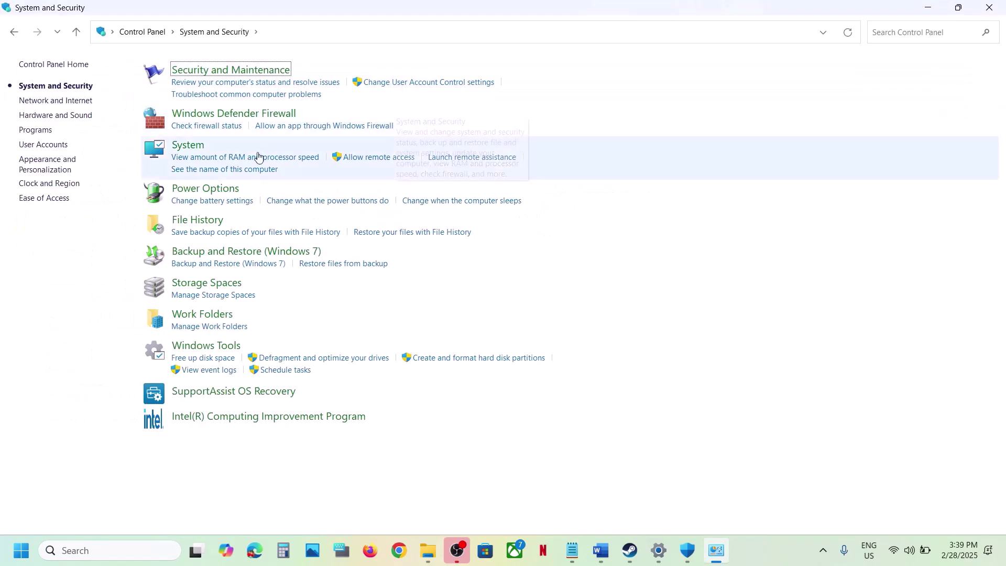
click(242, 114)
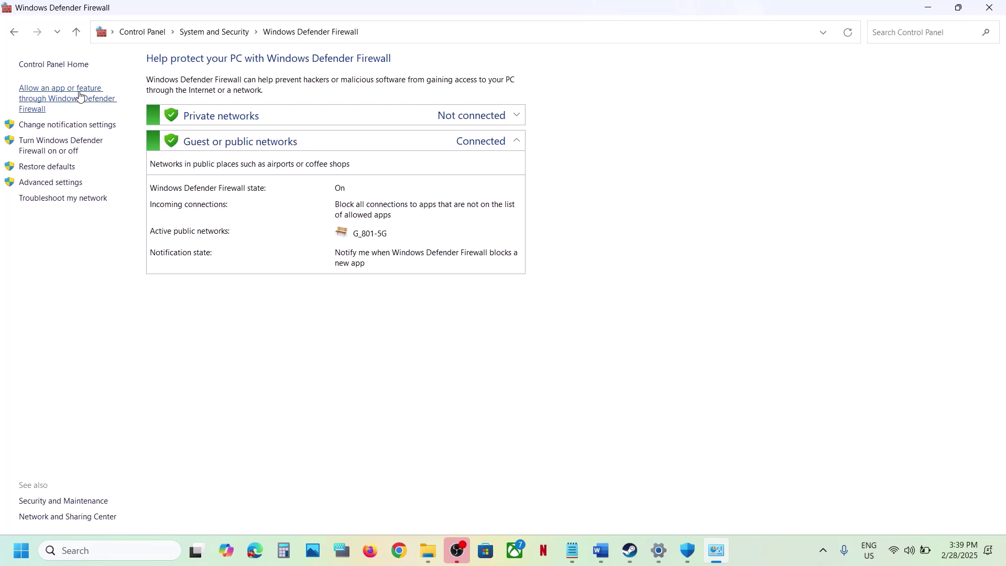
click(80, 96)
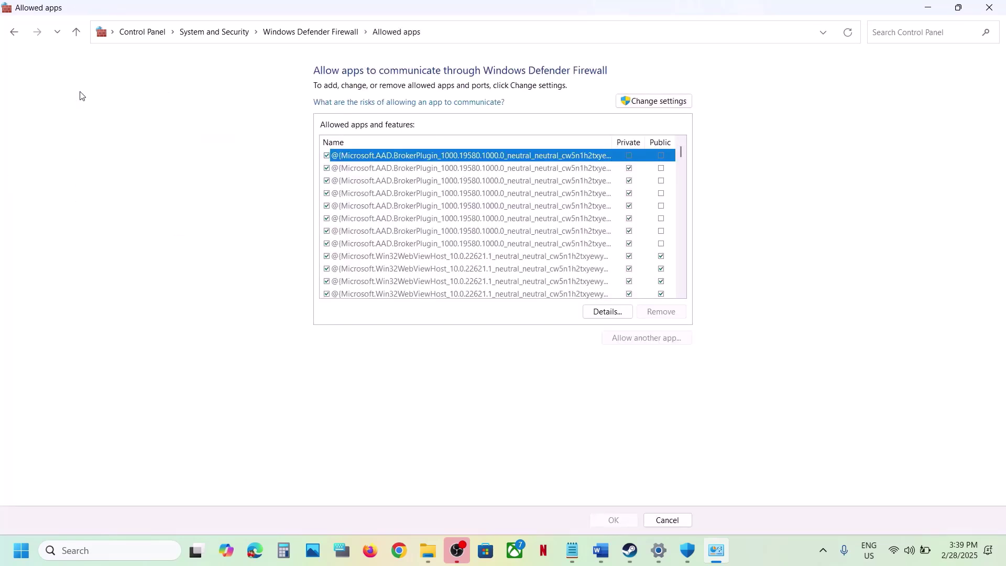
Try to add the MonsterHunterWilds application from Steam\steamapps\common\MonsterHunterWilds to the apps allowed through Windows Defender Firewall.
click(661, 101)
click(648, 339)
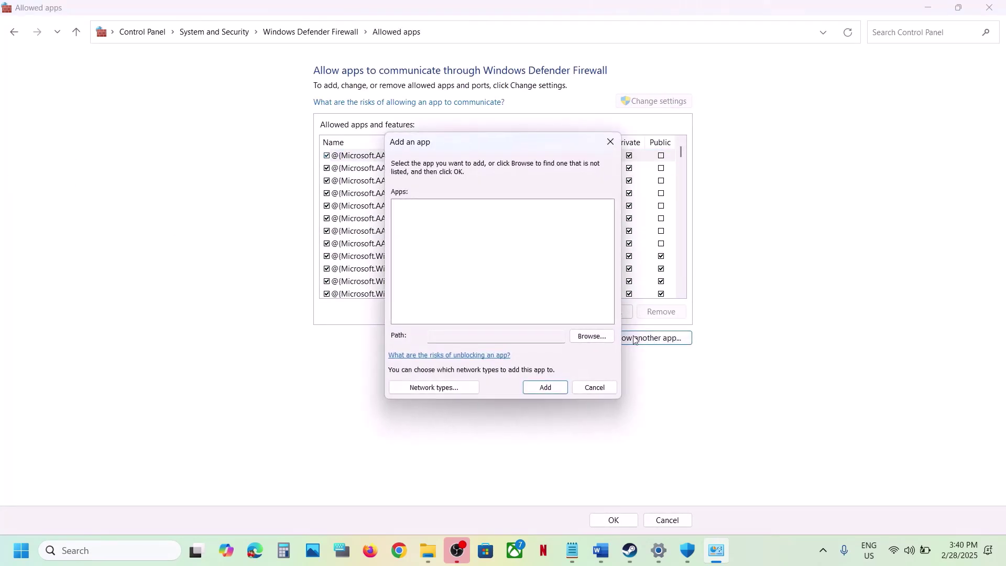
click(592, 337)
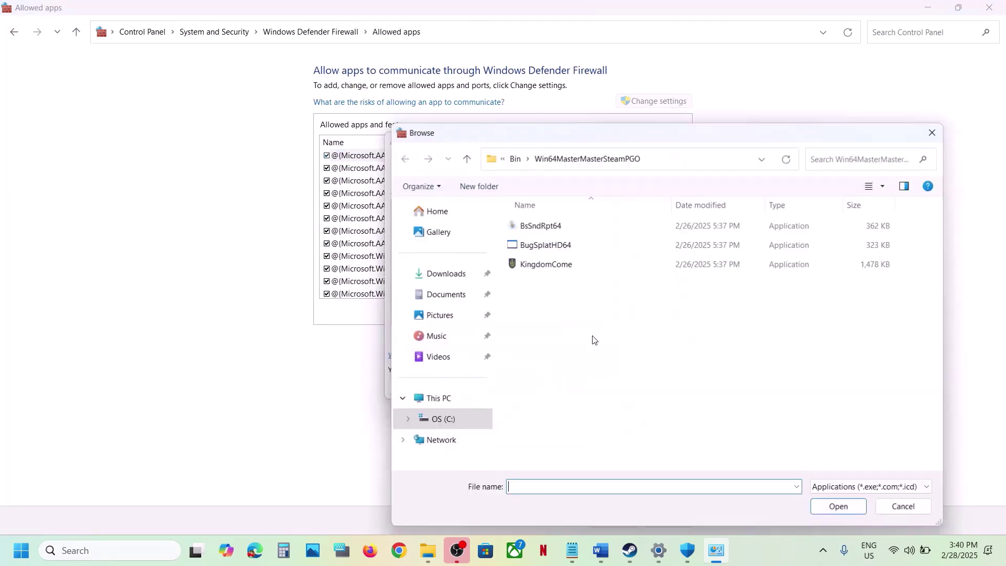
click(515, 158)
click(524, 157)
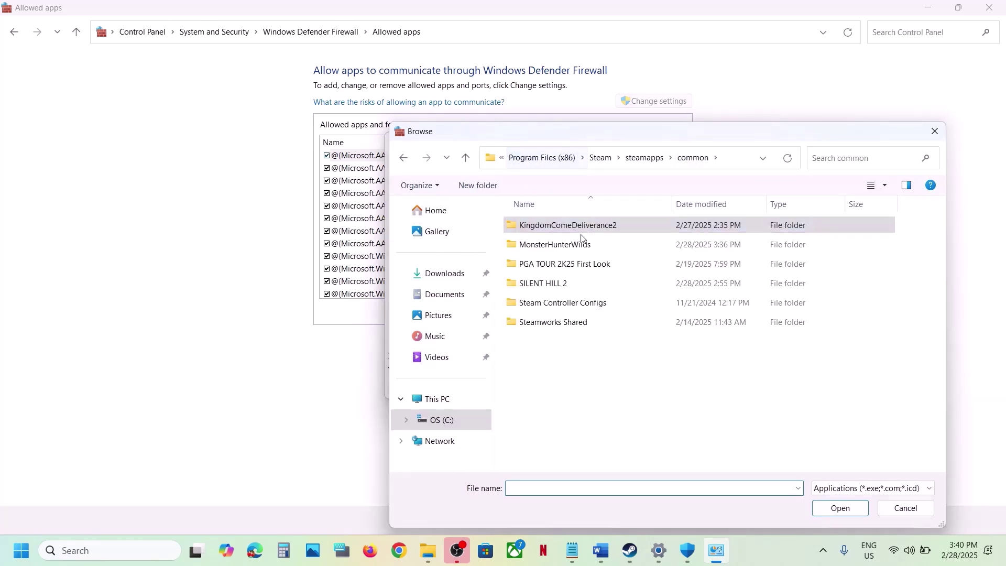
double_click(576, 244)
click(550, 307)
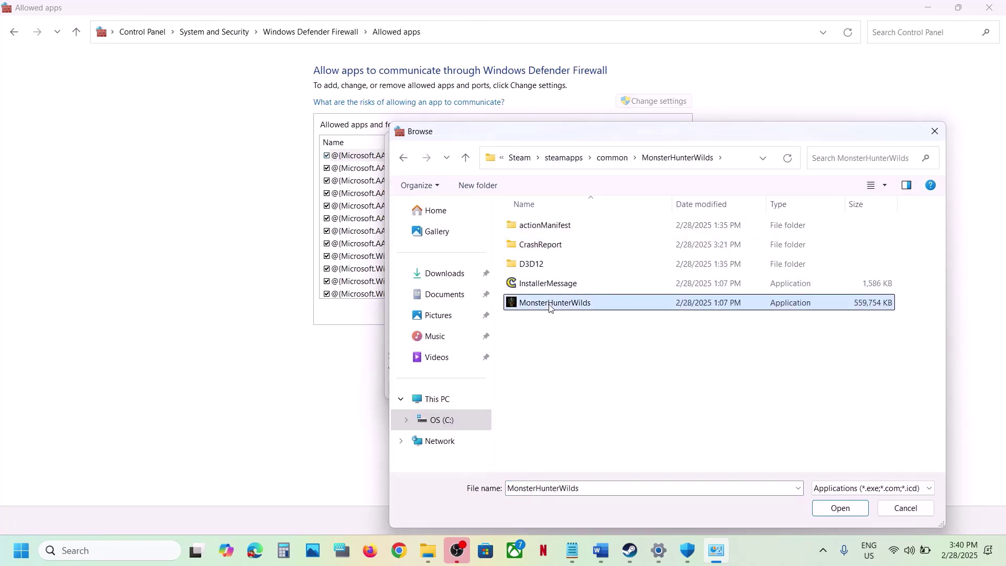
click(839, 507)
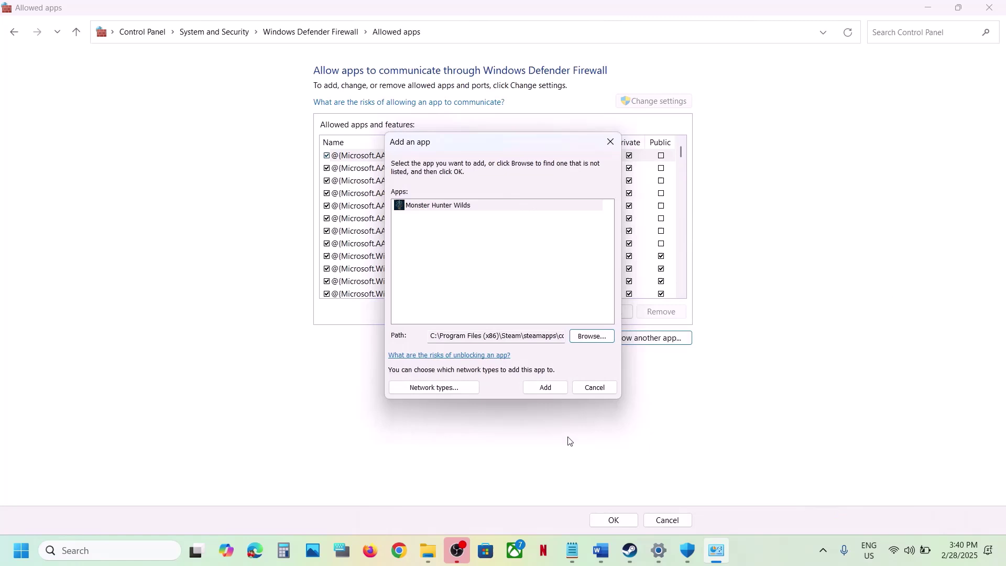
click(542, 389)
click(589, 329)
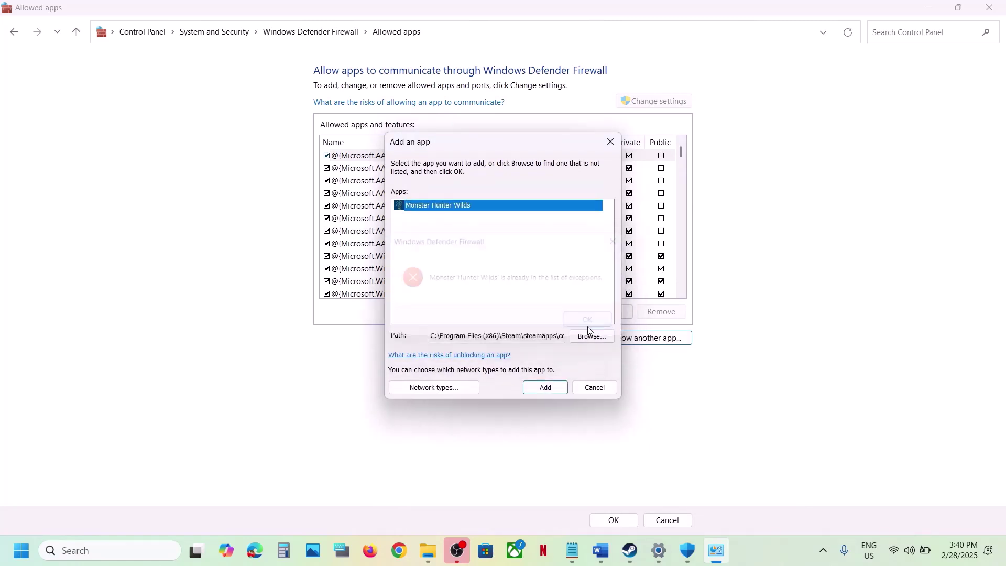
click(610, 141)
Locate the Monster Hunter Wilds entry in the firewall's allowed apps list and check its Private and Public permissions.
click(433, 281)
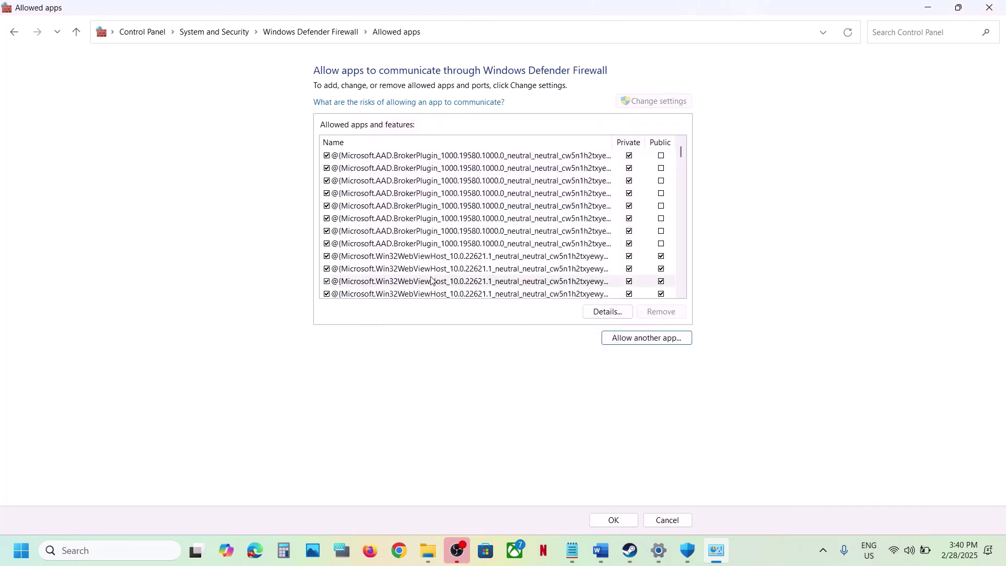
key(m)
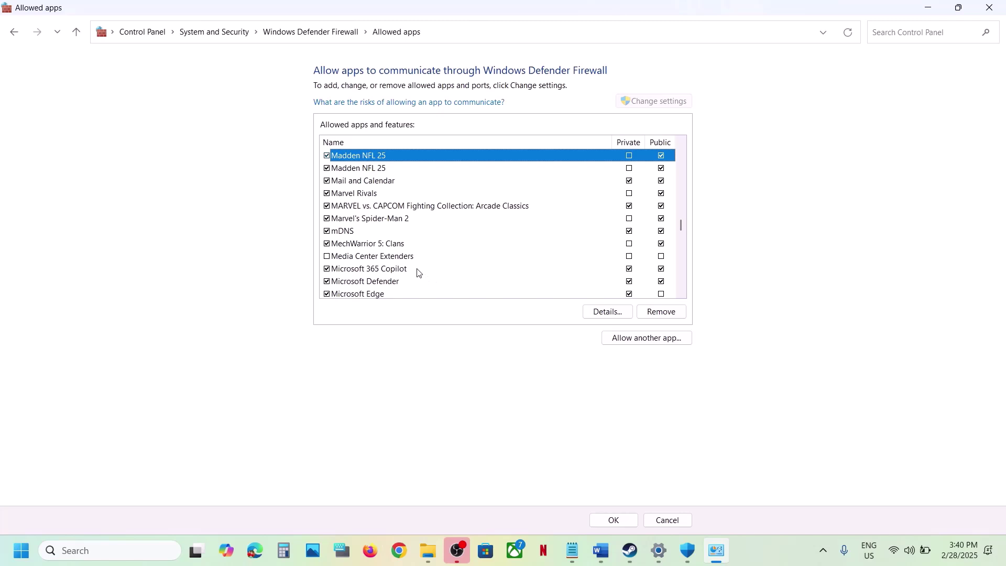
scroll(683, 297, down, 2)
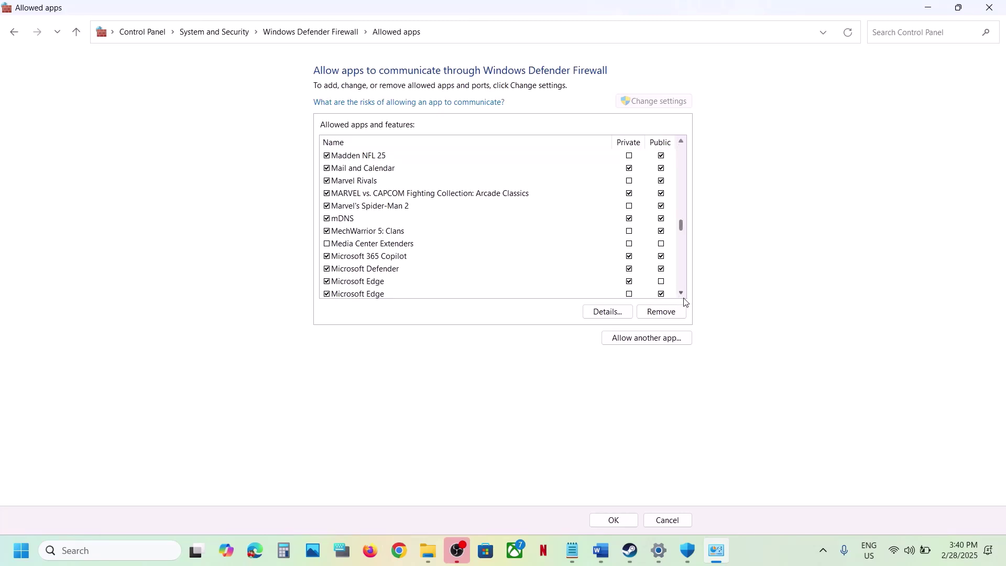
scroll(684, 302, down, 5)
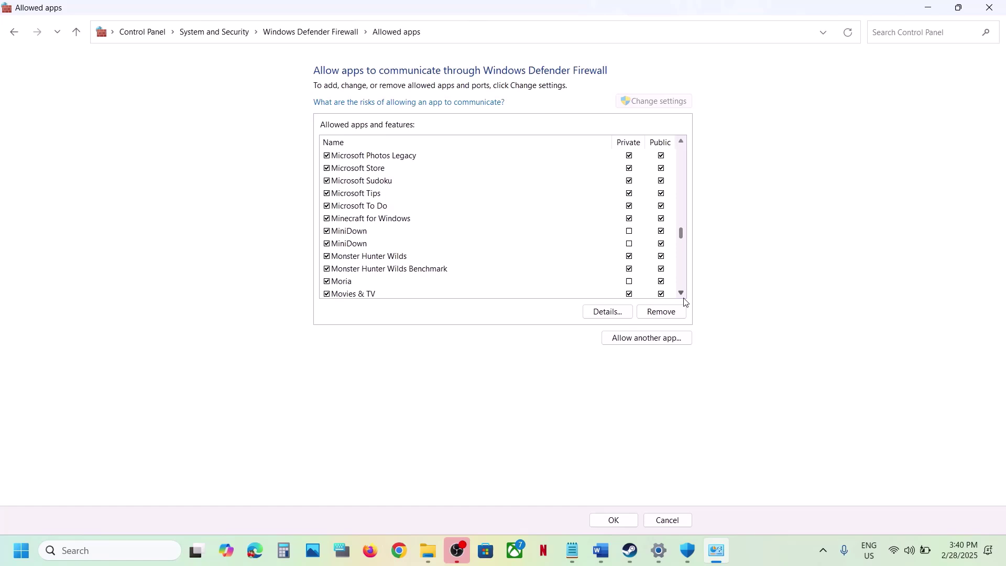
click(395, 256)
Close the Allowed apps, Windows Security and Settings windows.
click(990, 8)
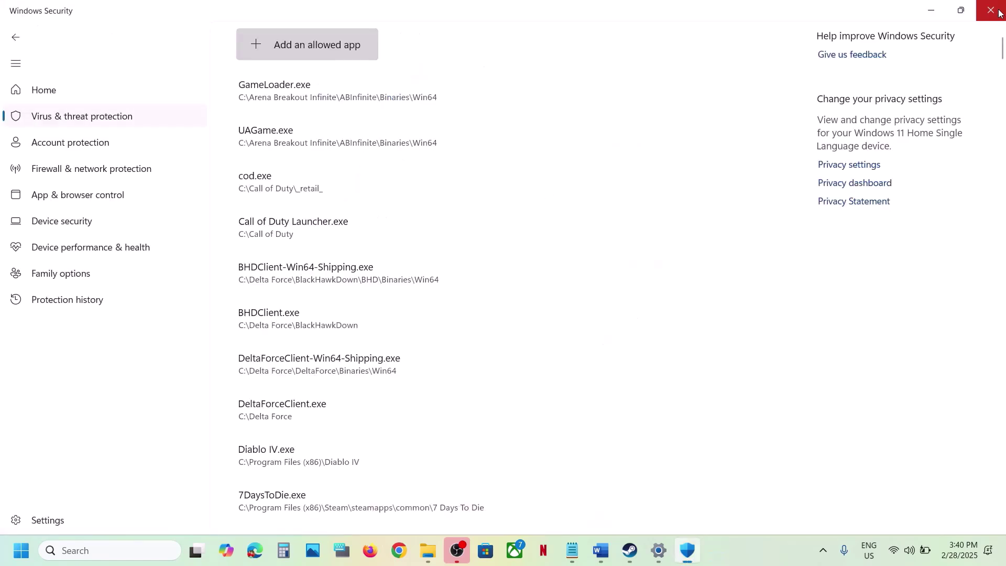
click(999, 13)
click(996, 9)
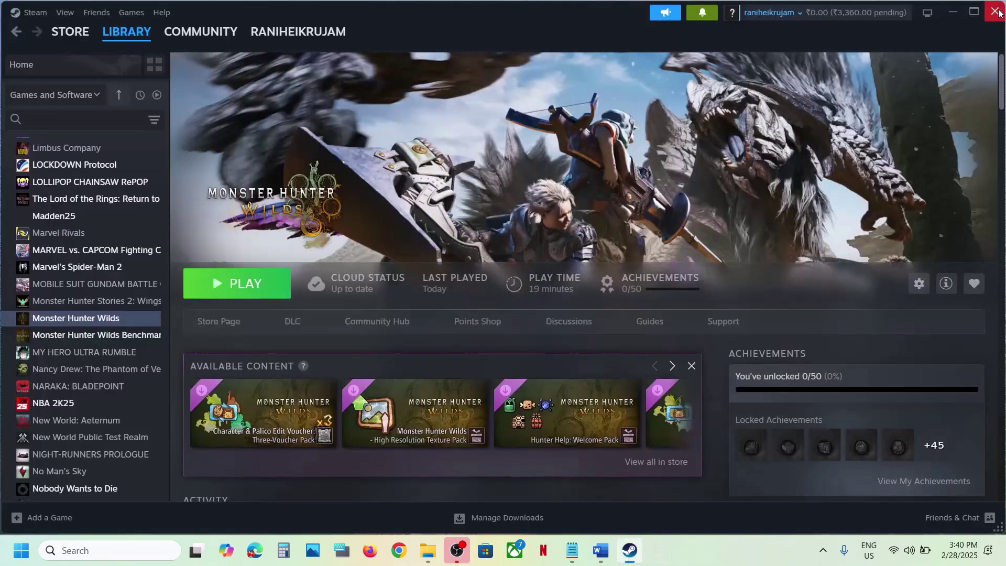
Switch to the Word document and examine Step 12 on a clean graphics driver installation, including its NVIDIA and AMD download links.
click(600, 551)
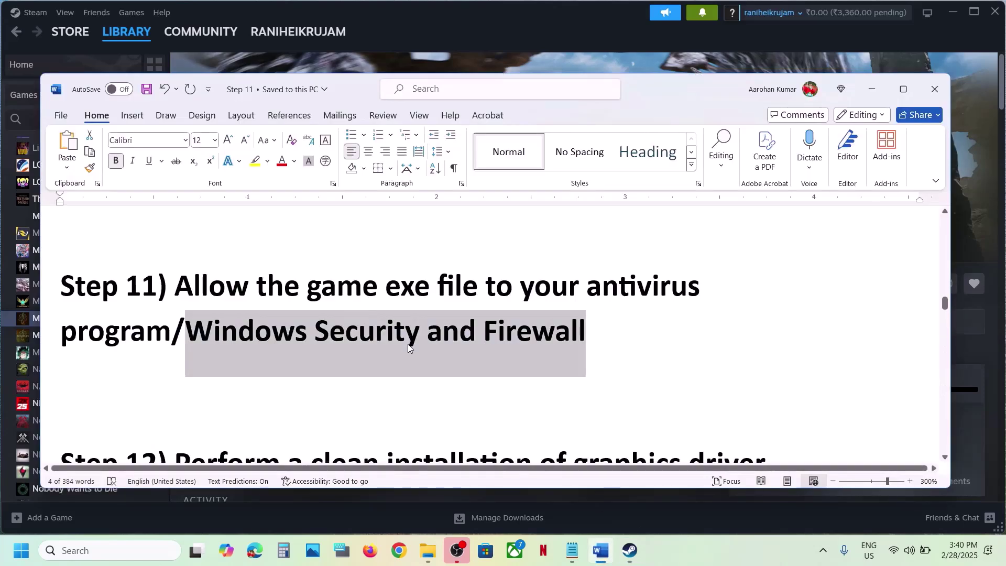
scroll(408, 345, down, 1)
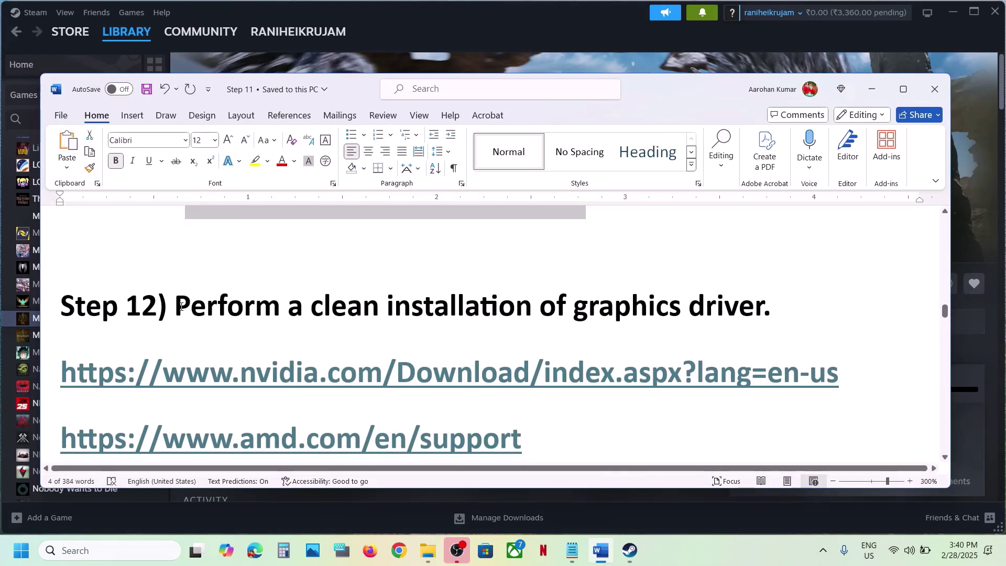
drag(176, 309, 760, 313)
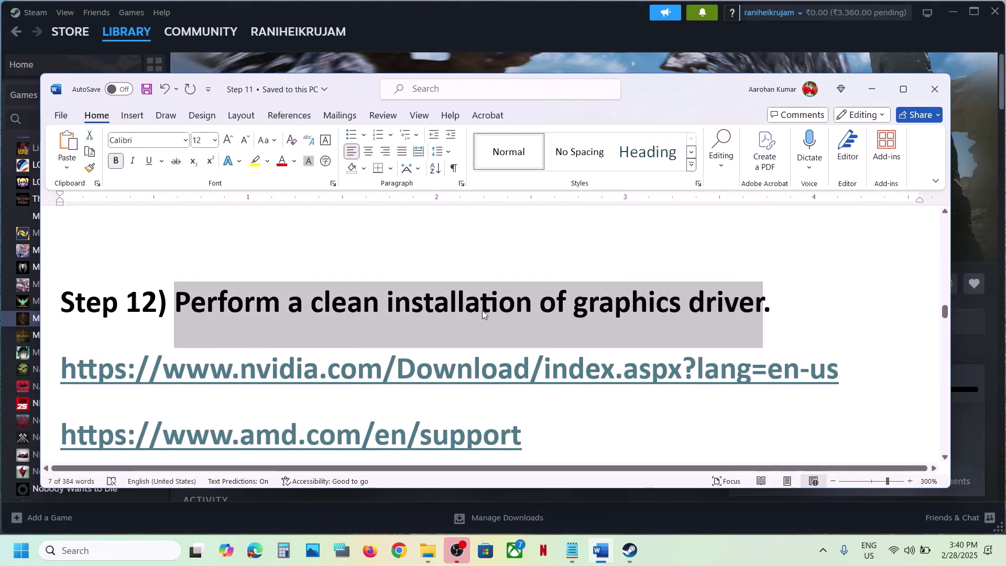
scroll(481, 310, down, 1)
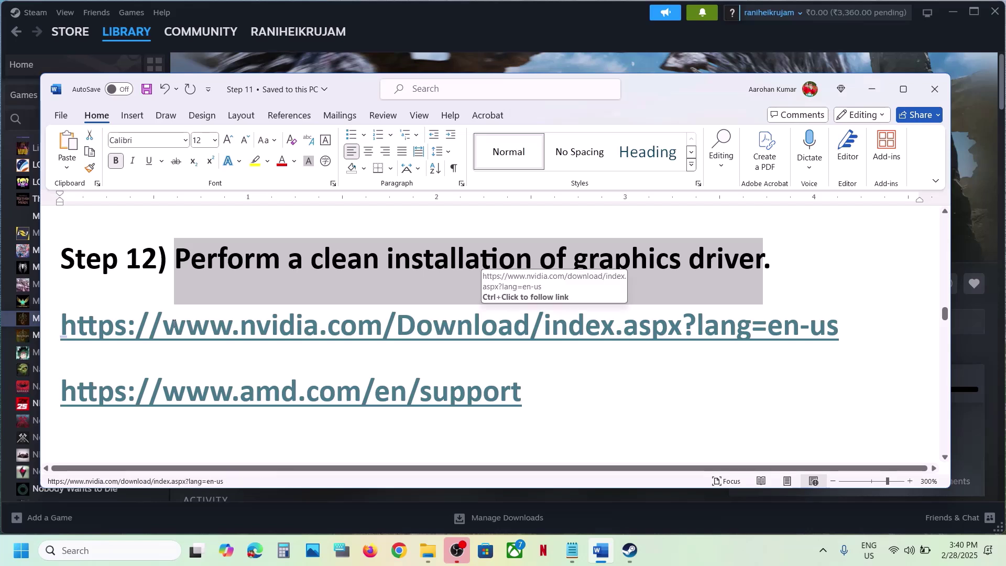
drag(163, 325, 317, 325)
drag(426, 314, 543, 326)
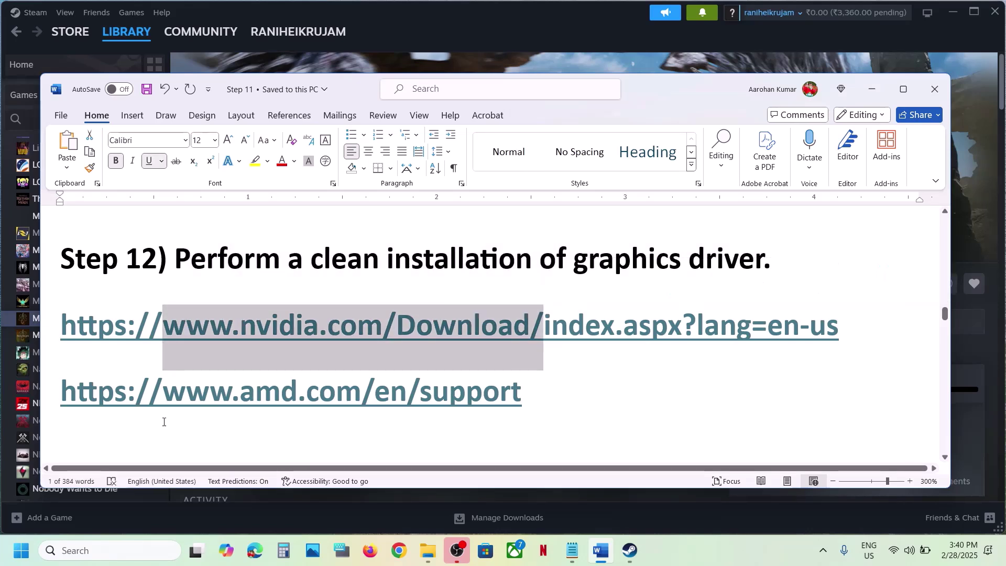
drag(164, 394, 499, 397)
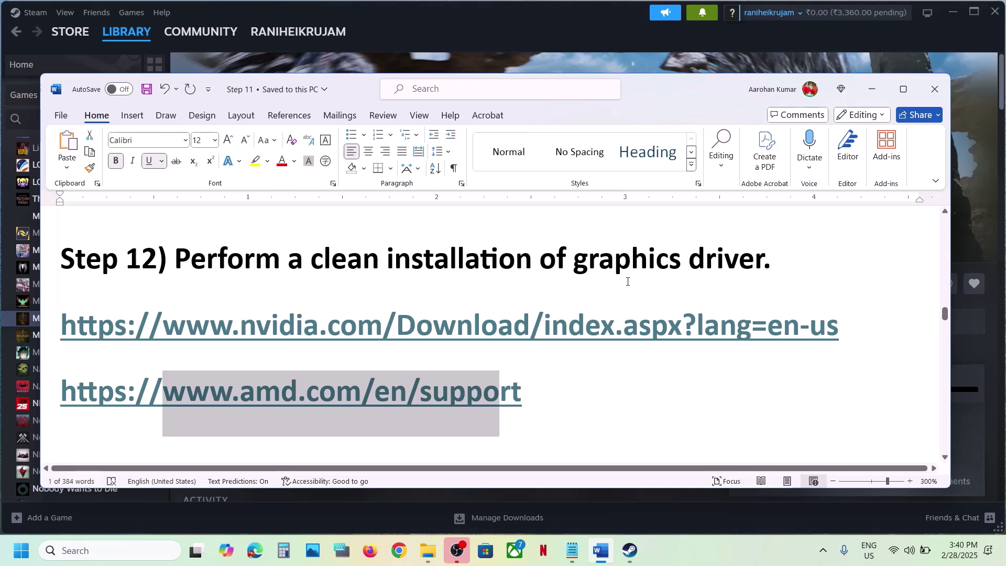
On the NVIDIA drivers page in the browser, search for GeForce RTX 3050 Laptop GPU drivers with Windows 11 as the operating system.
click(724, 559)
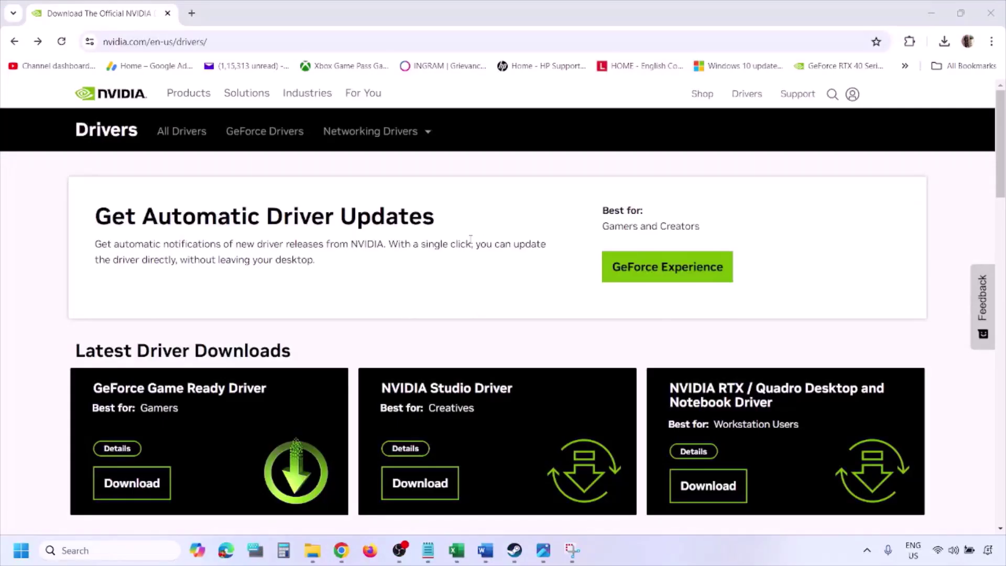
scroll(235, 320, down, 8)
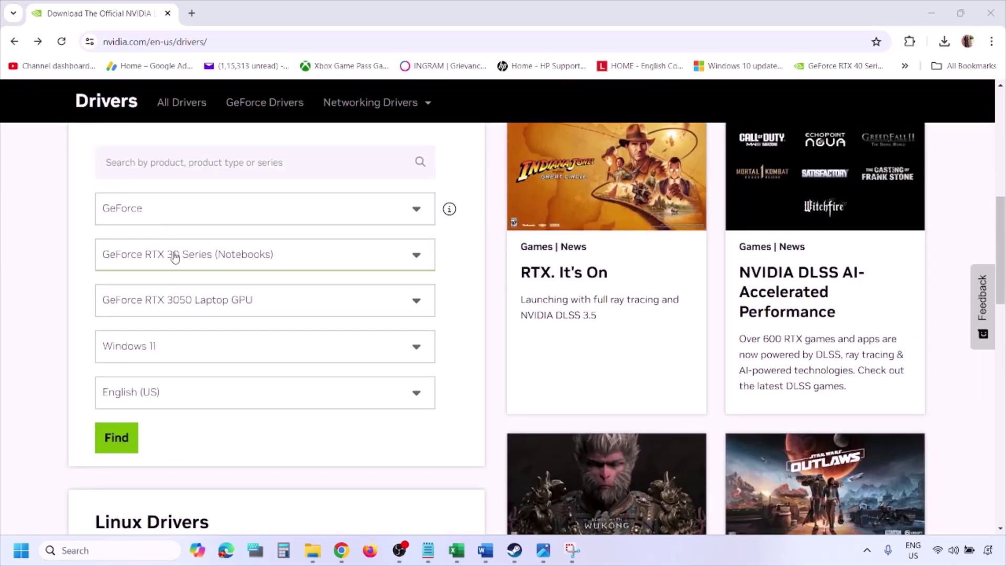
click(166, 349)
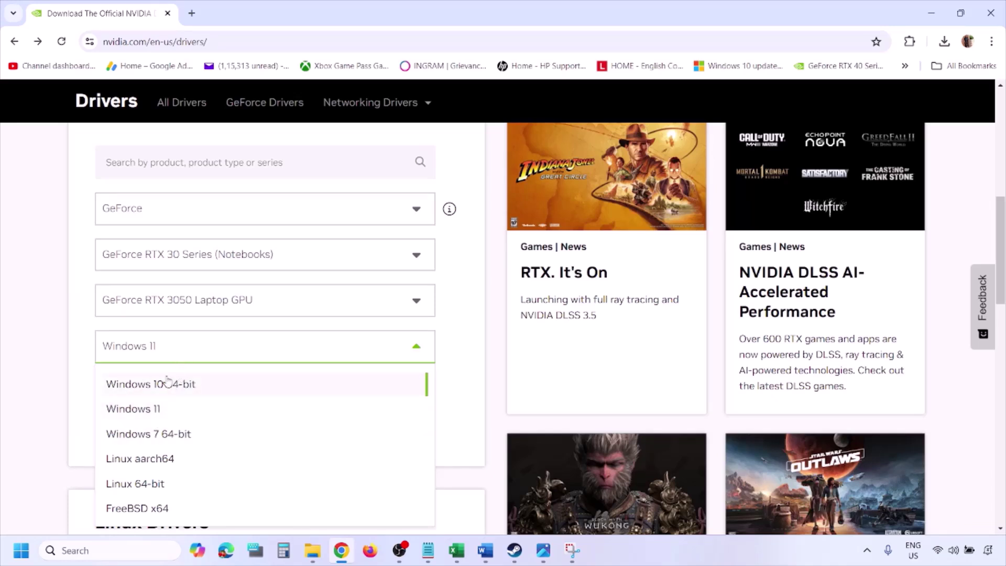
click(147, 410)
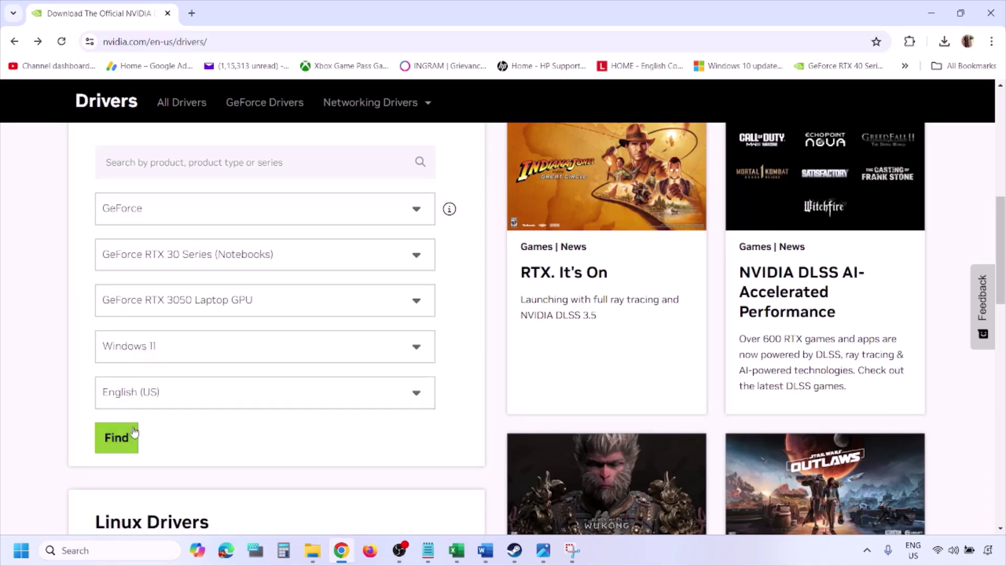
click(113, 439)
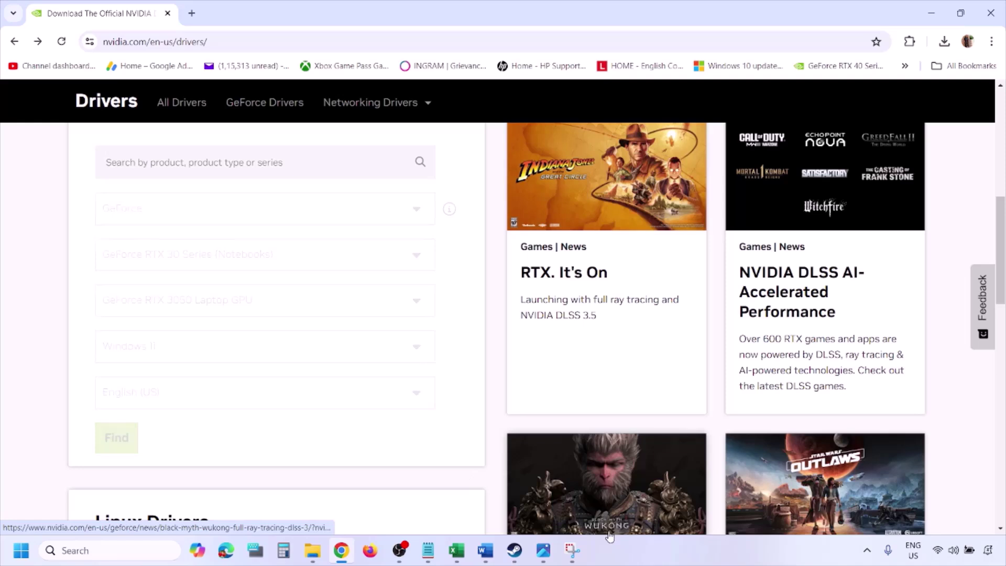
Switch to Photos, go through images 1.png to 5.png on downloading and clean-installing the Game Ready Driver, and open the computer's power options.
click(543, 550)
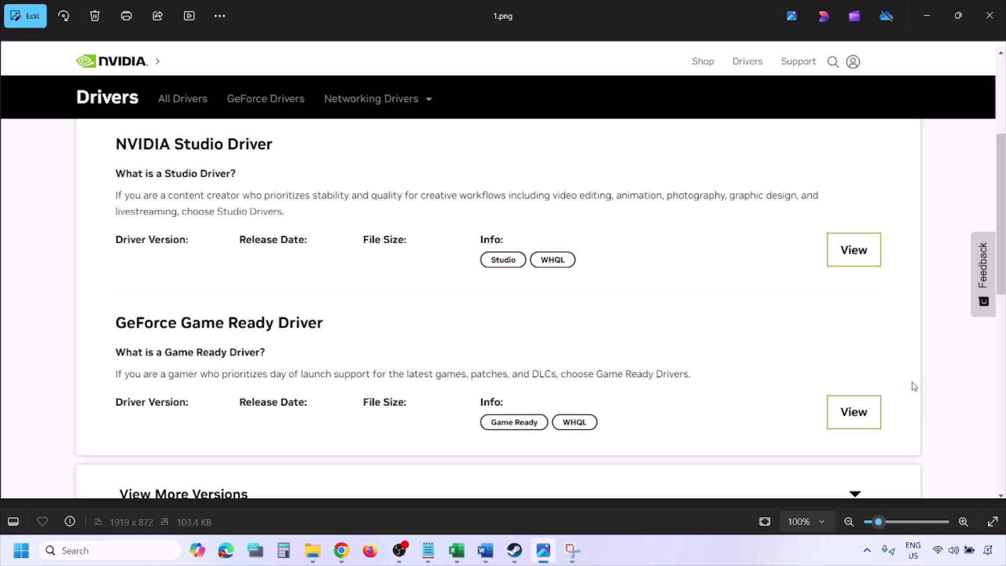
key(Right)
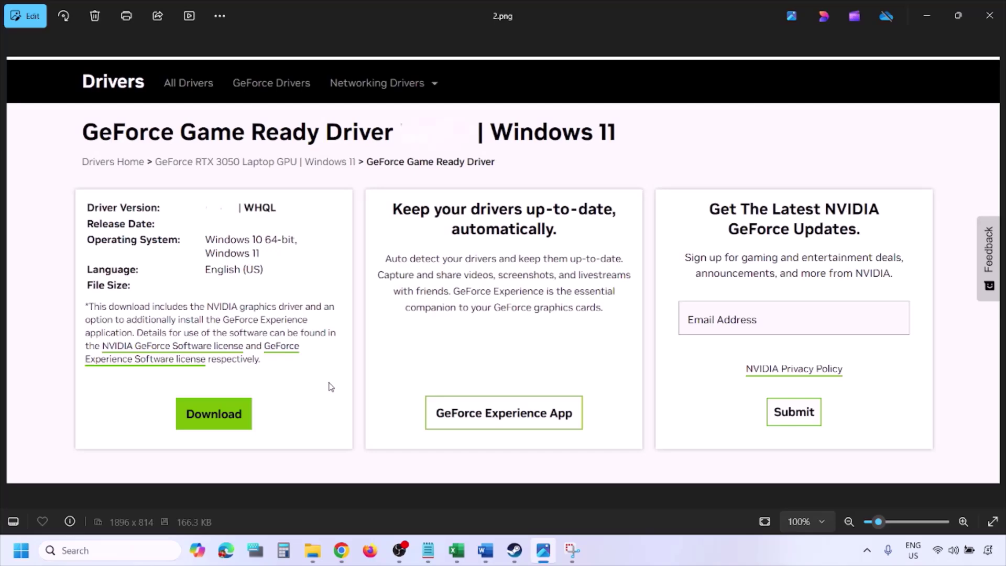
key(Right)
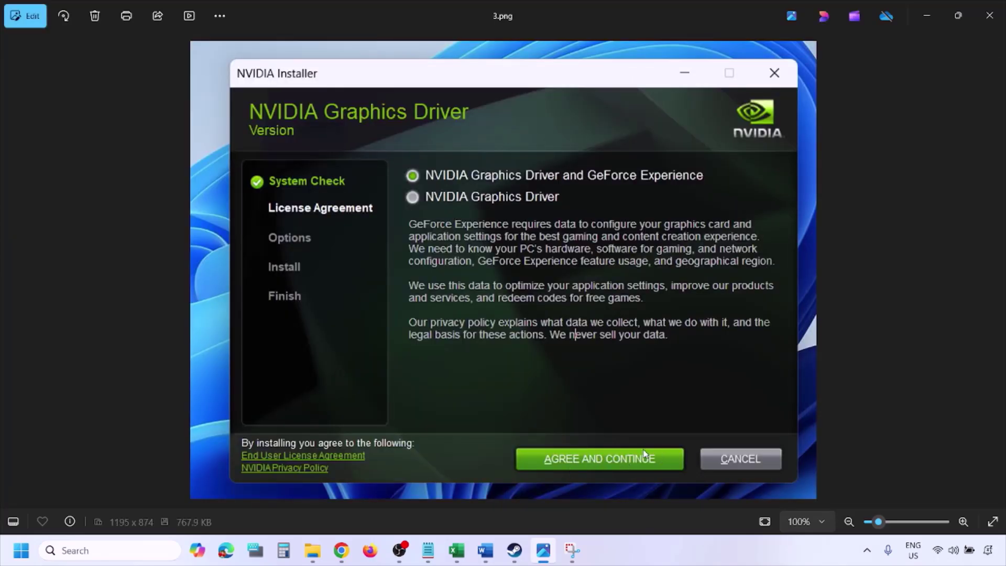
key(Right)
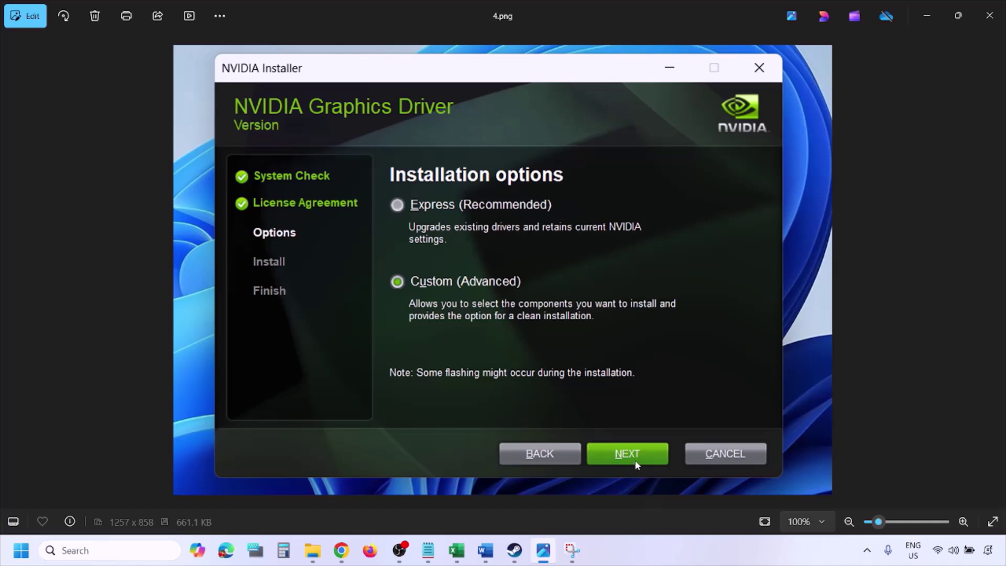
key(Right)
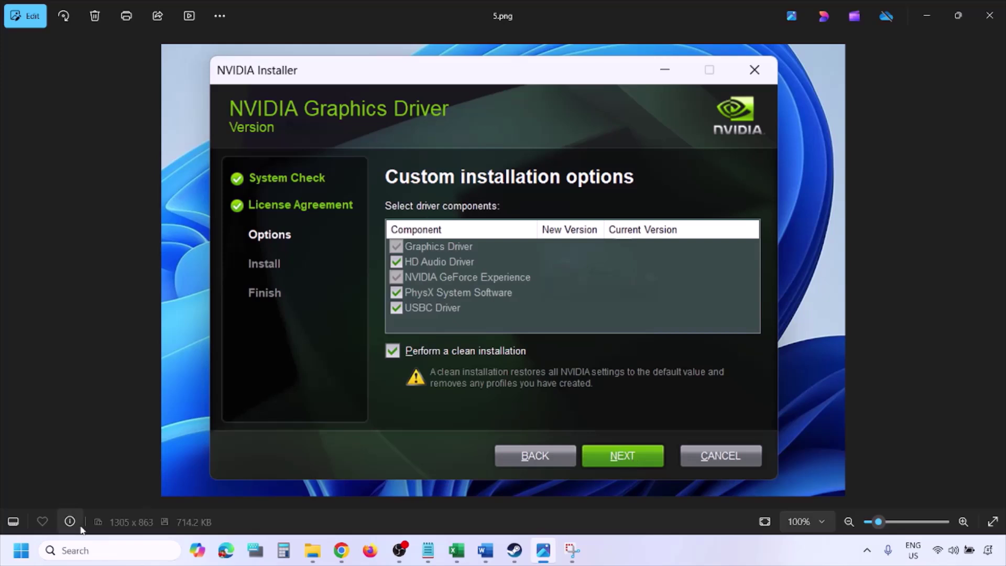
click(21, 550)
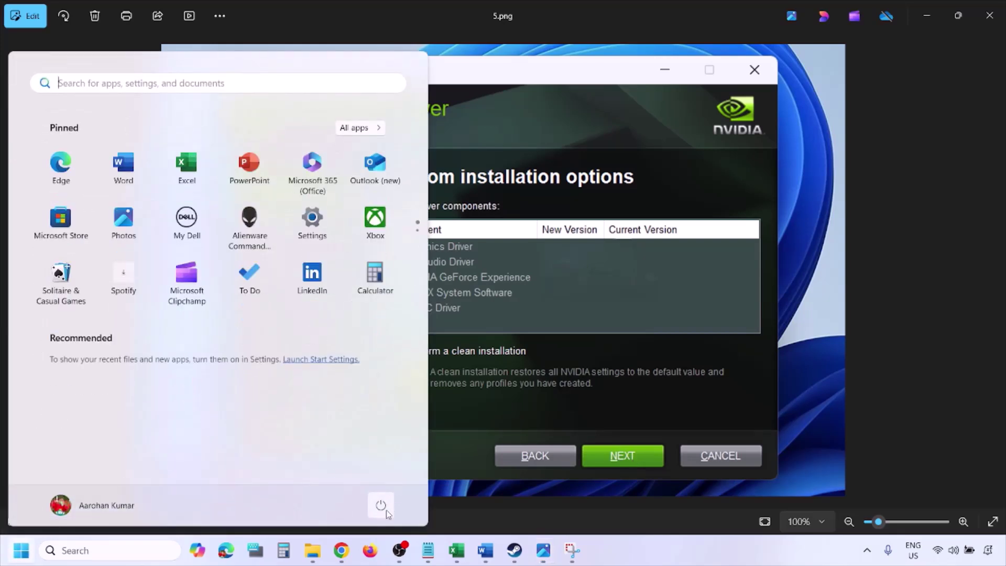
click(383, 506)
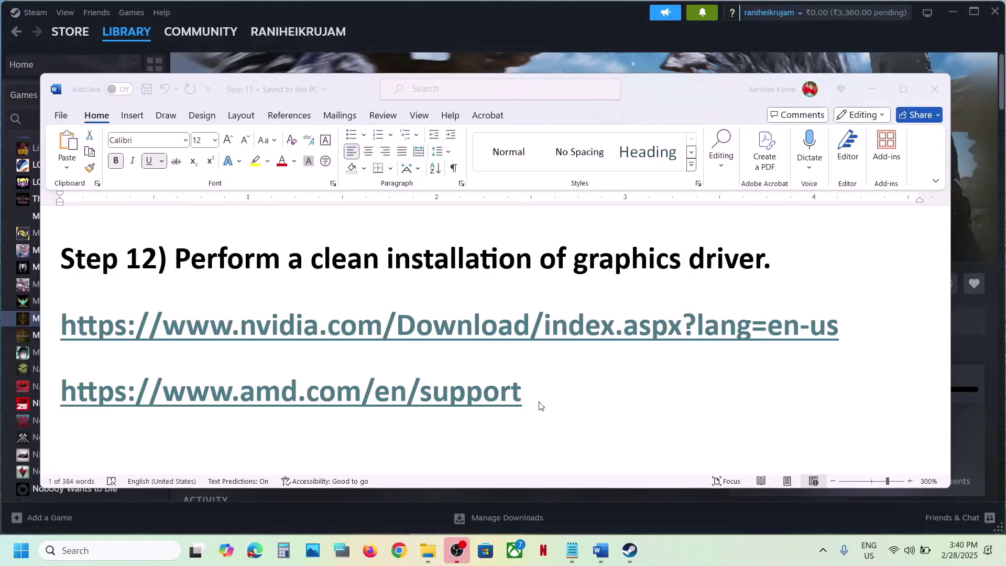
In the Word document, examine the AMD support link under Step 12 and continue to Step 13 for AMD users.
drag(545, 404, 184, 388)
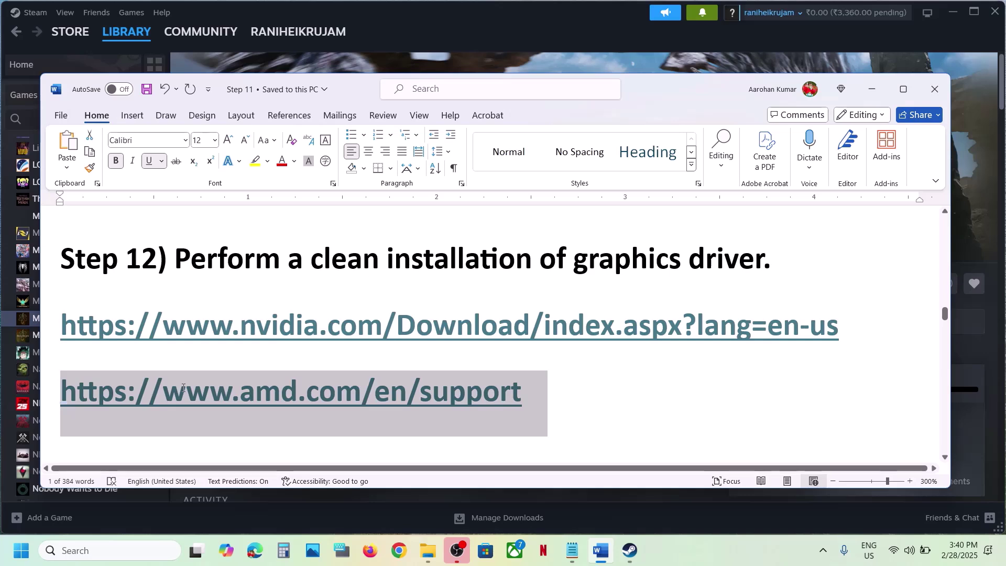
drag(258, 402, 273, 407)
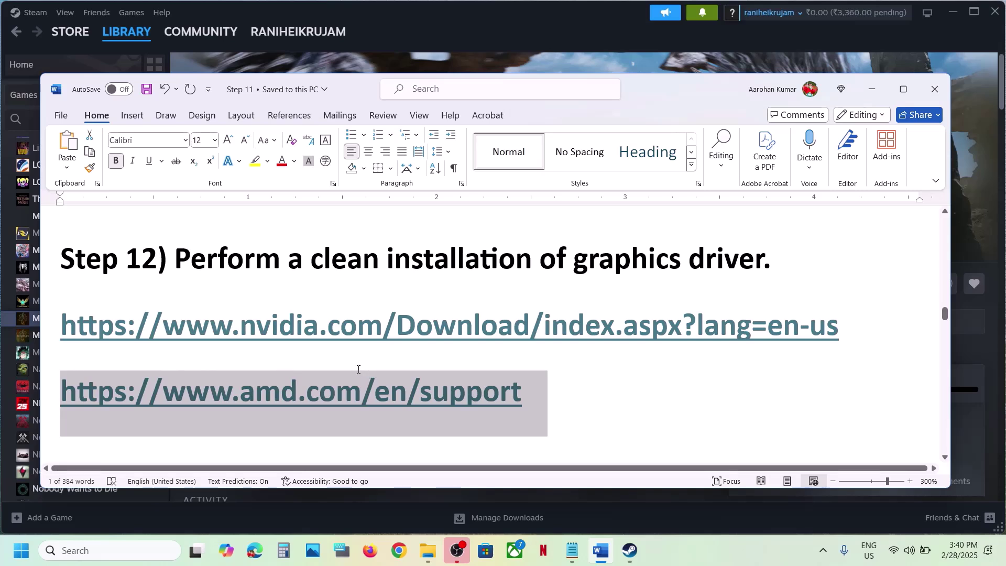
click(358, 369)
drag(601, 394, 145, 384)
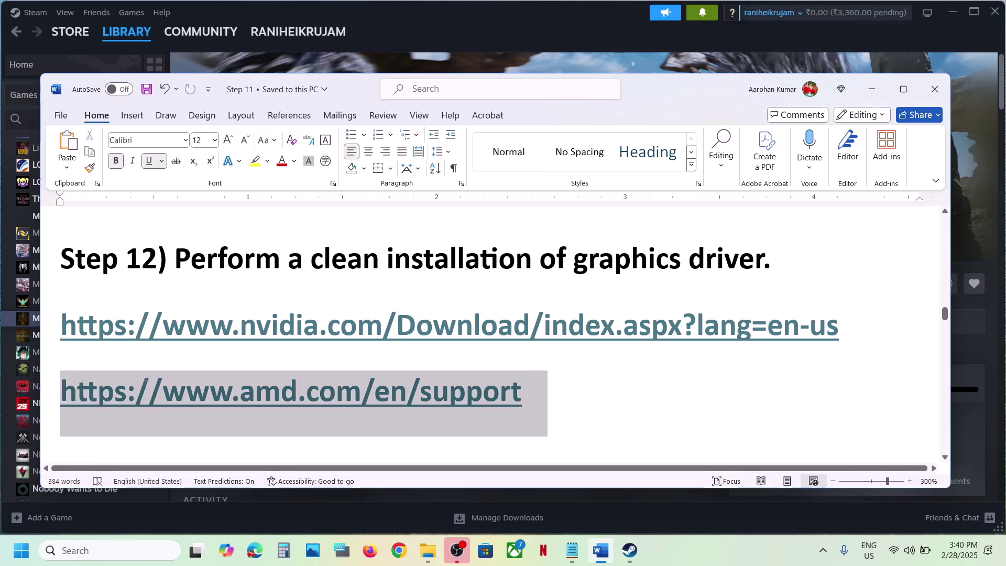
click(130, 383)
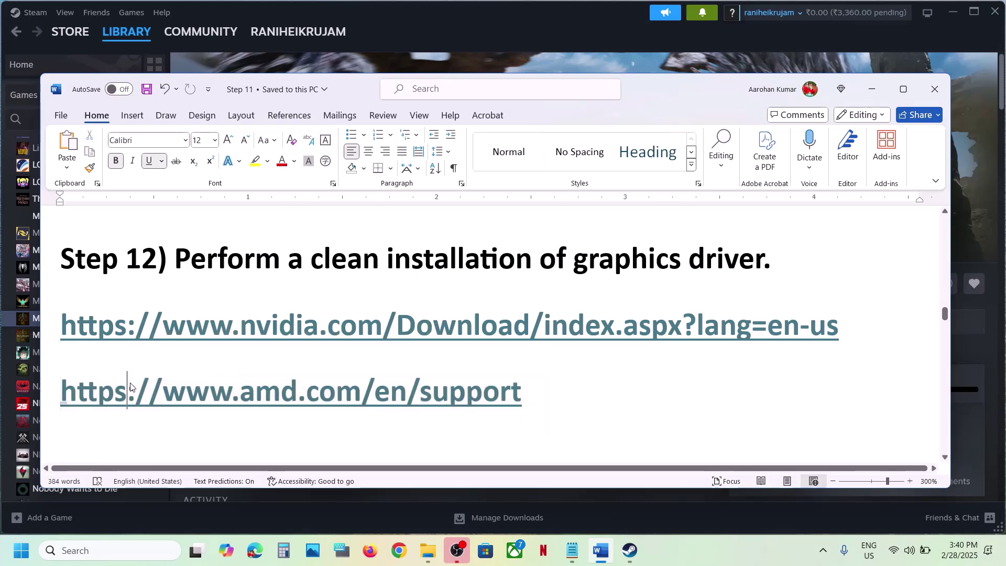
scroll(131, 383, down, 4)
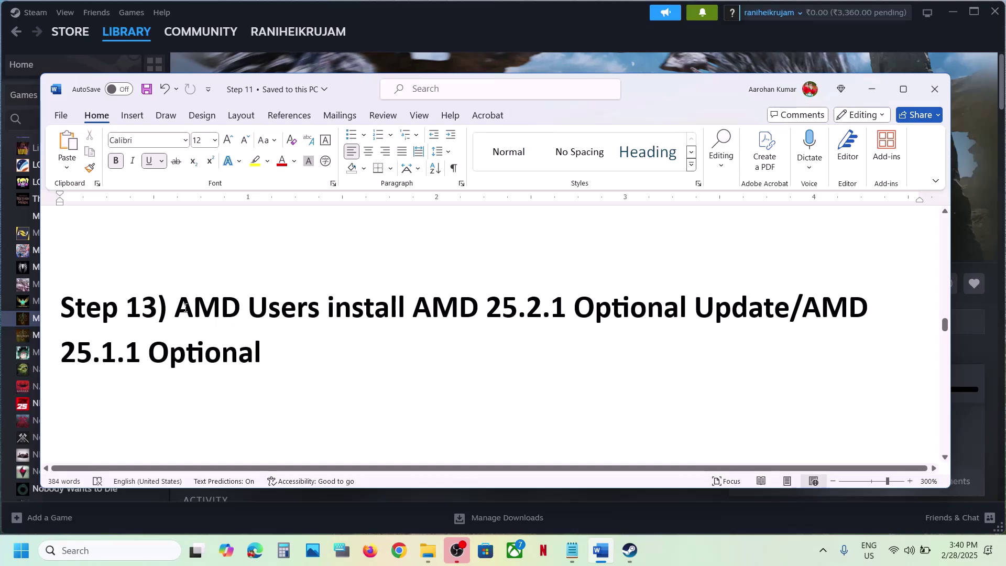
Read Step 13 in the Word document on installing the AMD 25.2.1 or 25.1.1 optional update.
drag(185, 307, 334, 310)
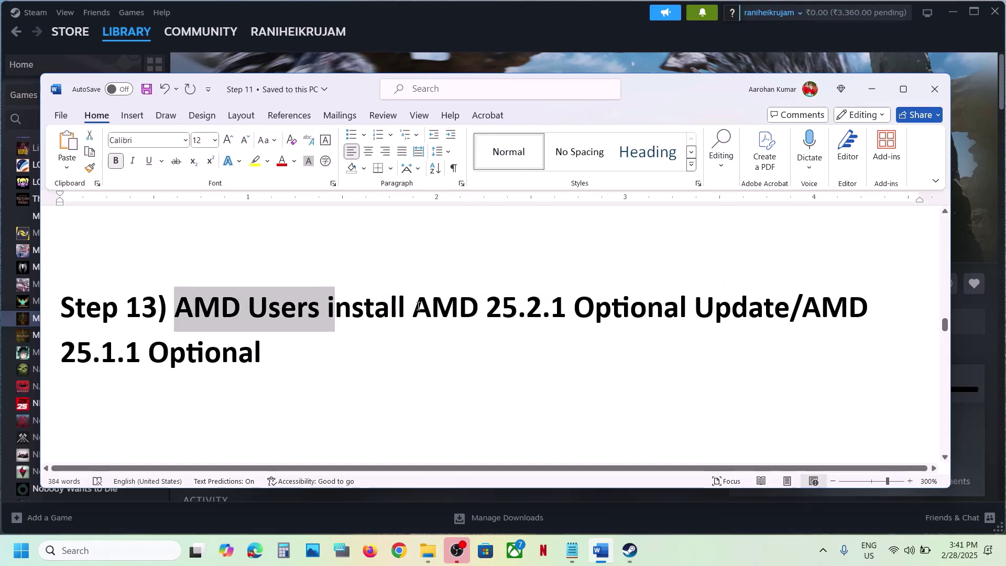
drag(413, 308, 742, 310)
drag(677, 308, 212, 354)
click(212, 355)
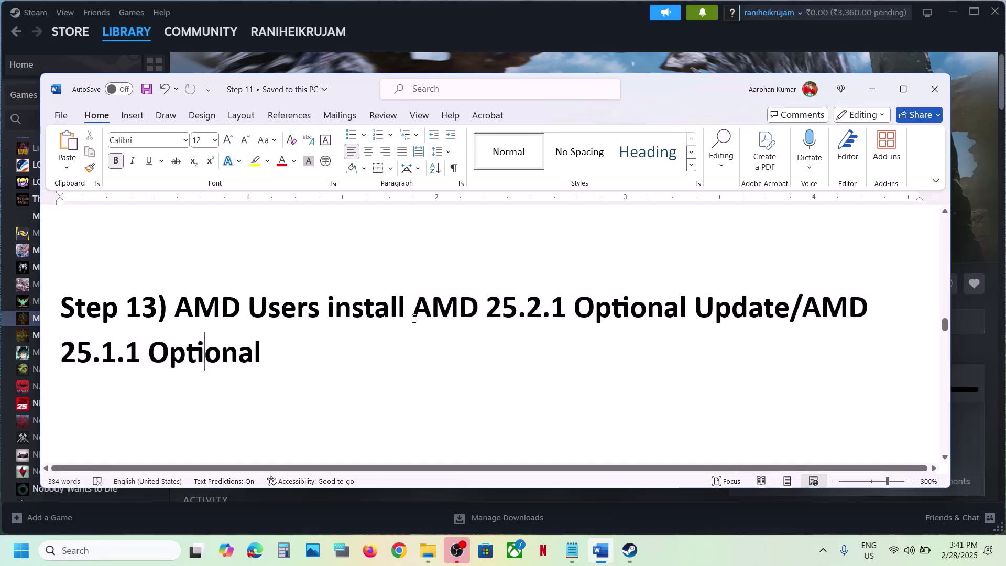
Copy "AMD 25.2.1 Optional Update" from Step 13, search for it in Chrome and open AMD's release notes.
drag(413, 307, 659, 329)
drag(739, 314, 763, 316)
key(ctrl+c)
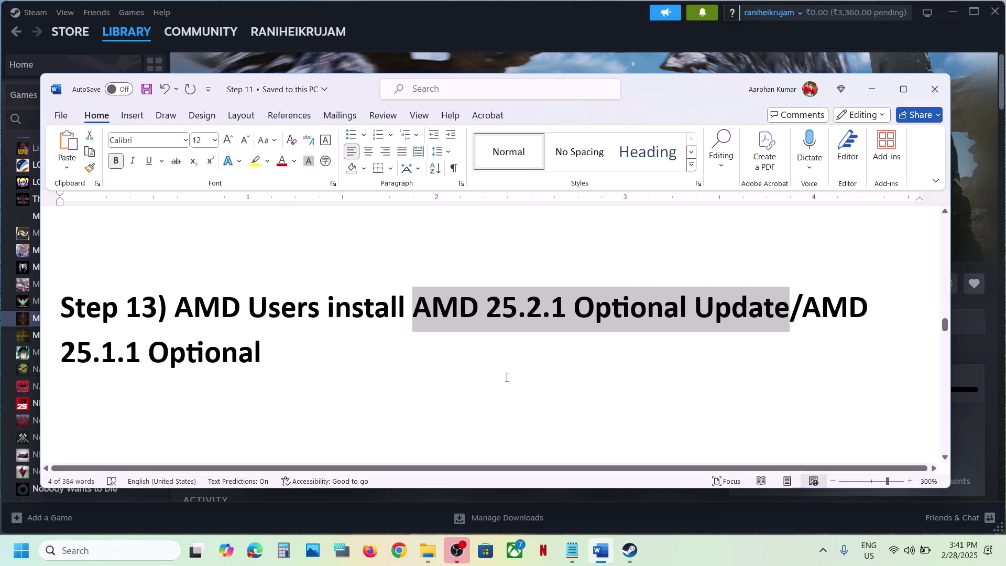
click(398, 547)
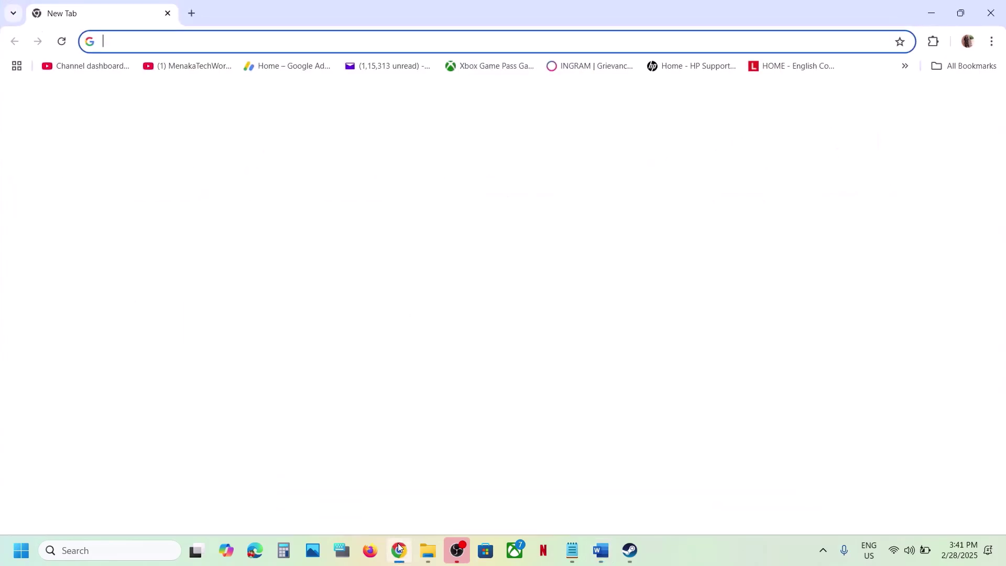
key(ctrl+v)
key(Return)
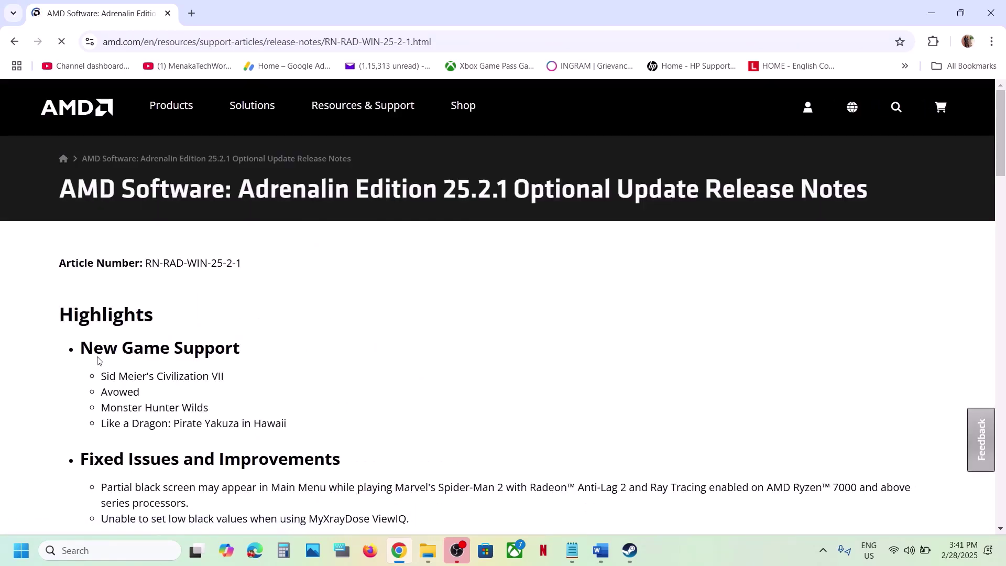
Review the release notes' new game support, download the Adrenalin Edition 25.2.1 Optional Update driver for Windows 10 and 11, and check the download's progress.
drag(84, 348, 242, 348)
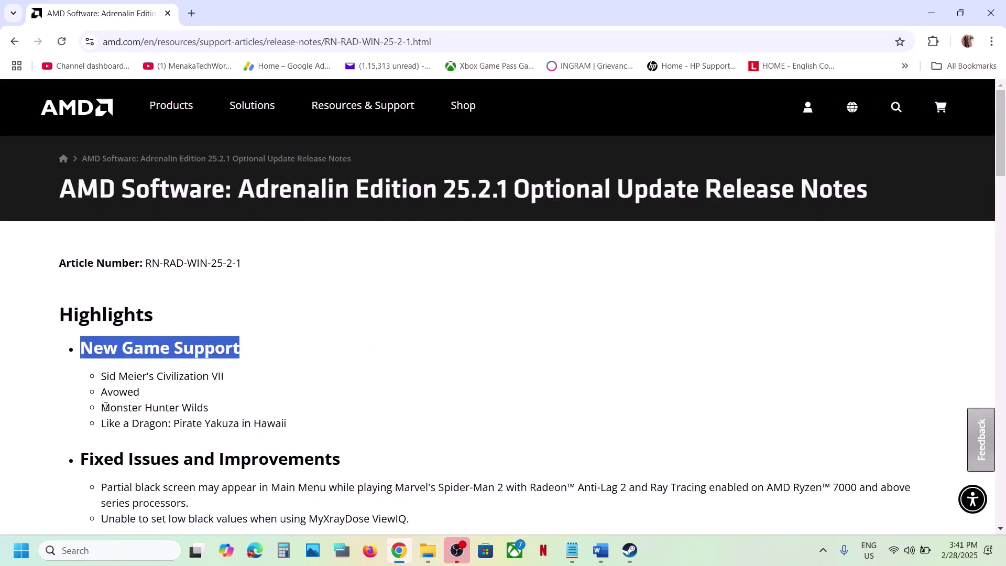
drag(104, 408, 220, 404)
scroll(224, 404, down, 15)
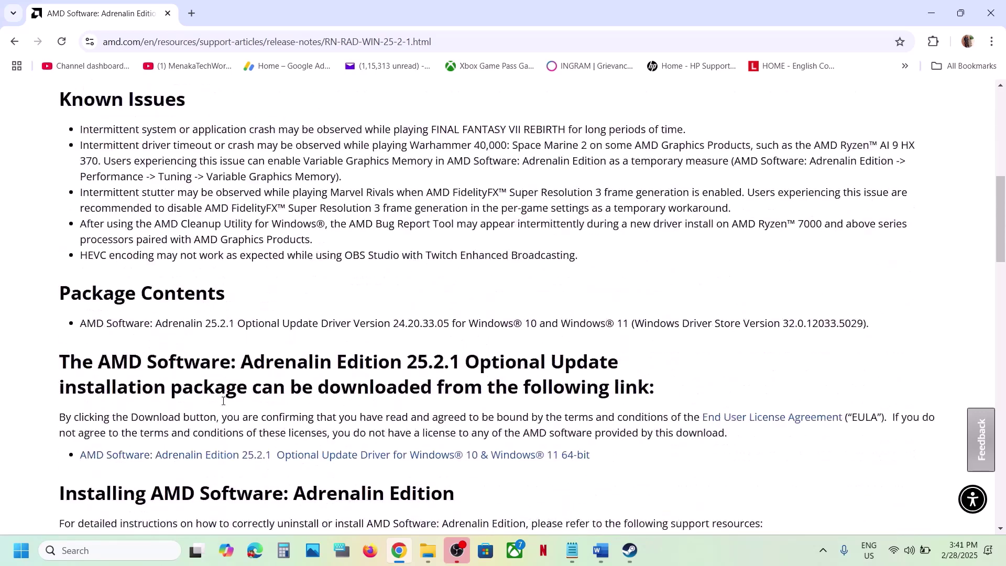
scroll(223, 401, up, 1)
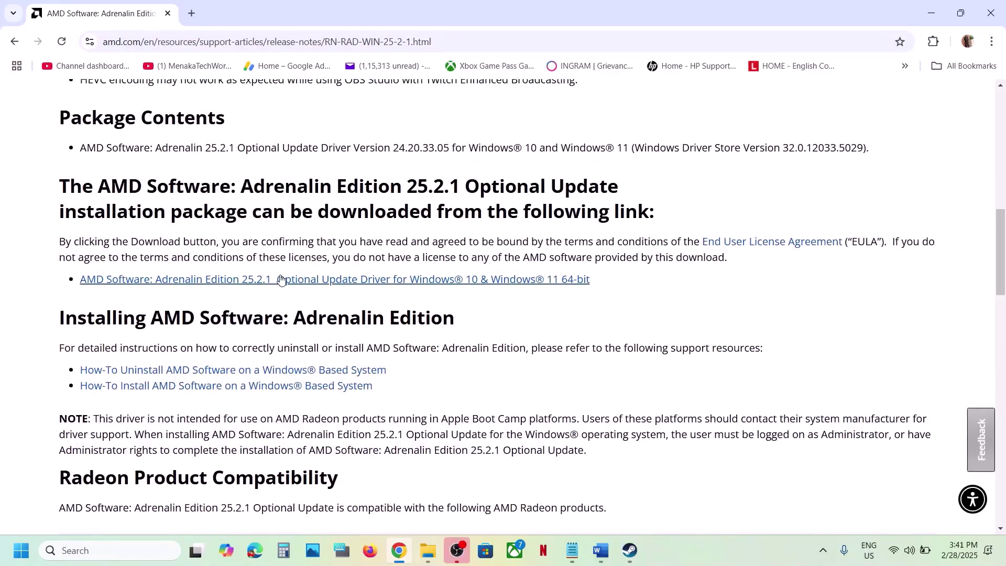
click(297, 285)
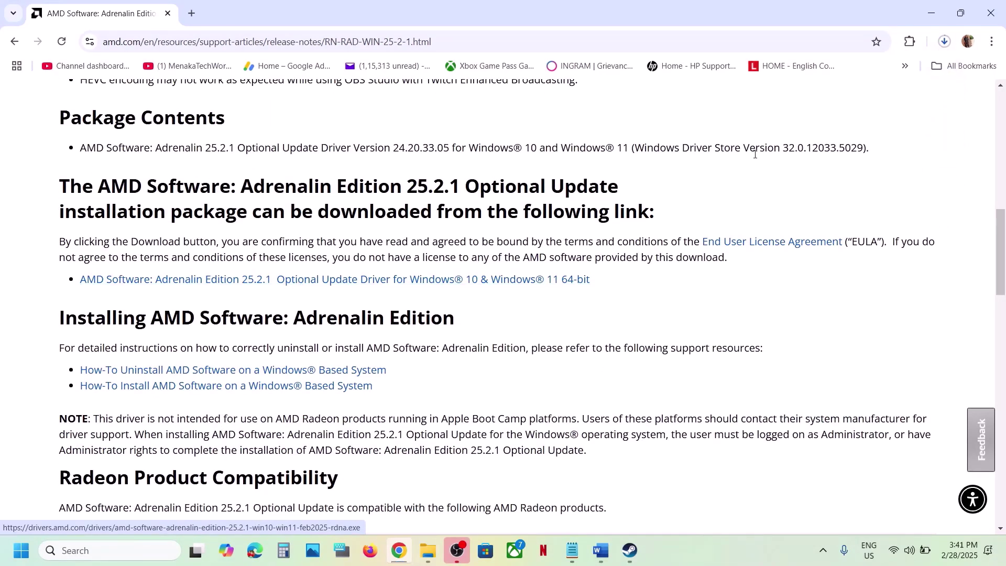
click(943, 43)
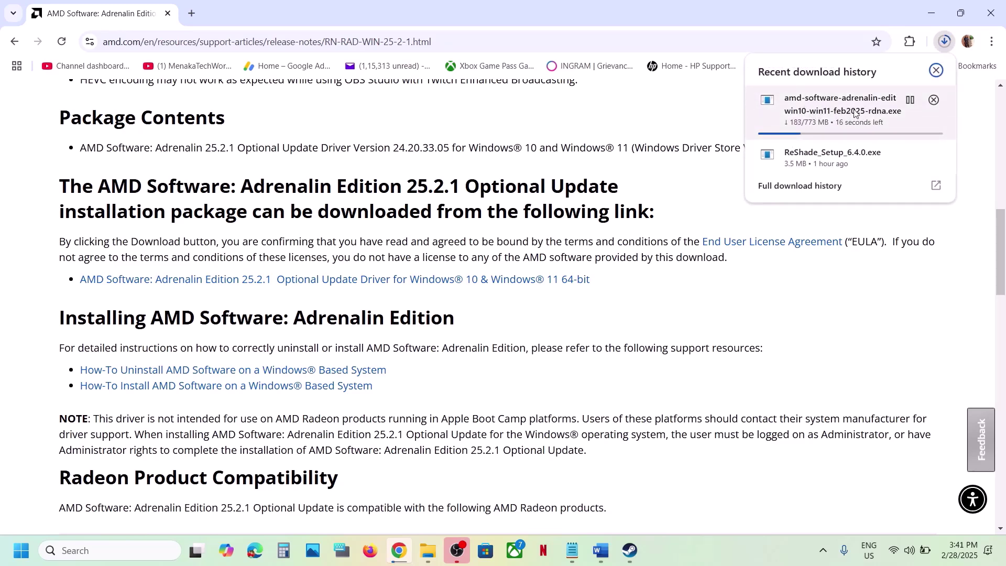
click(708, 117)
View the computer's power options for the restart after the driver installation, without choosing one.
click(22, 552)
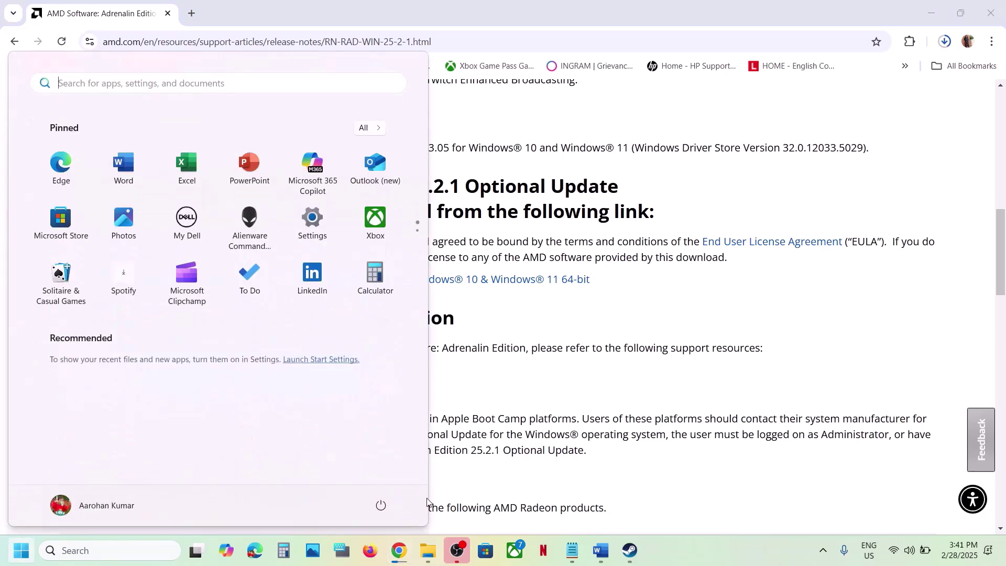
click(381, 505)
click(661, 313)
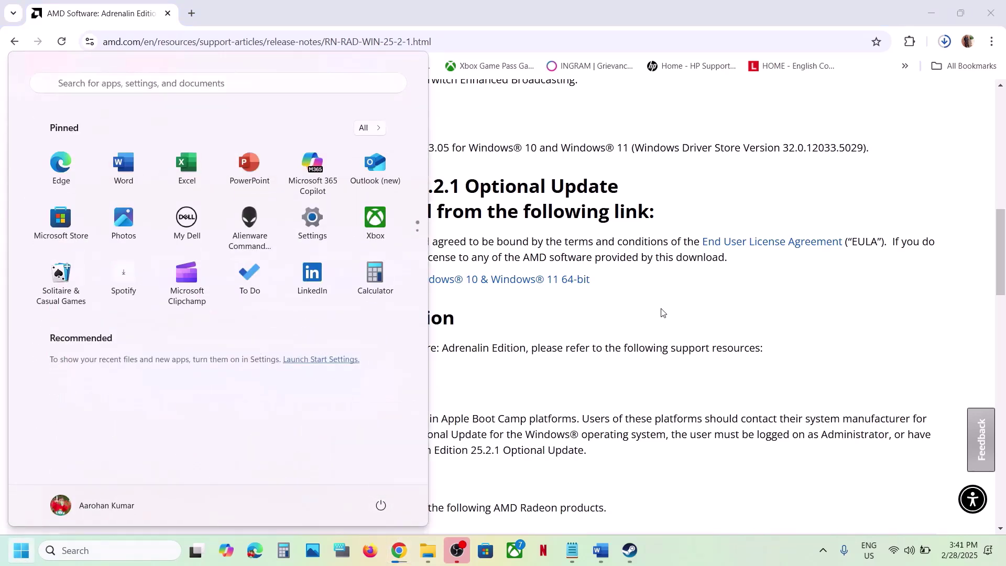
Switch to the Word document, copy "AMD 25.1.1 Optional" from Step 13 and search for it in Chrome.
click(601, 552)
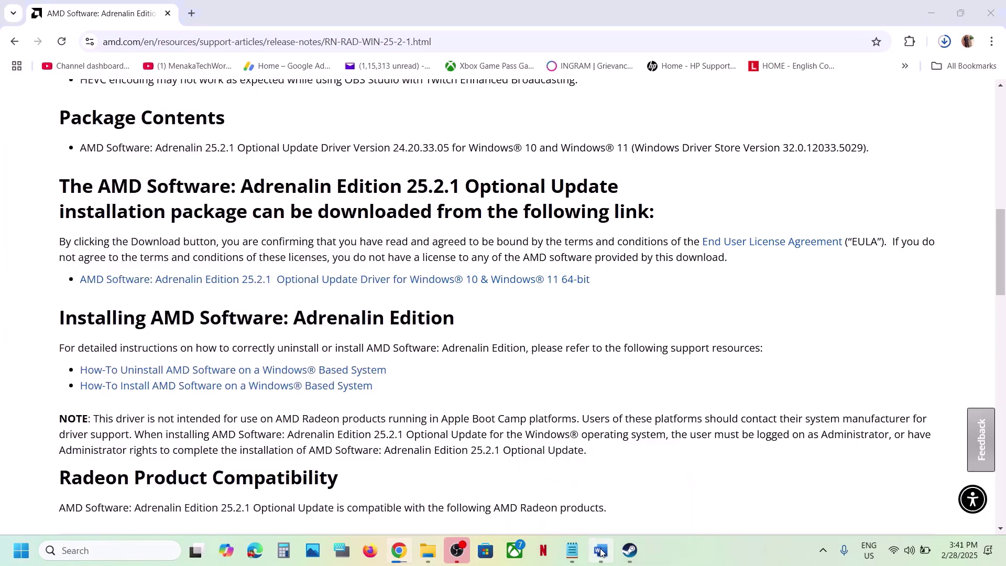
click(719, 327)
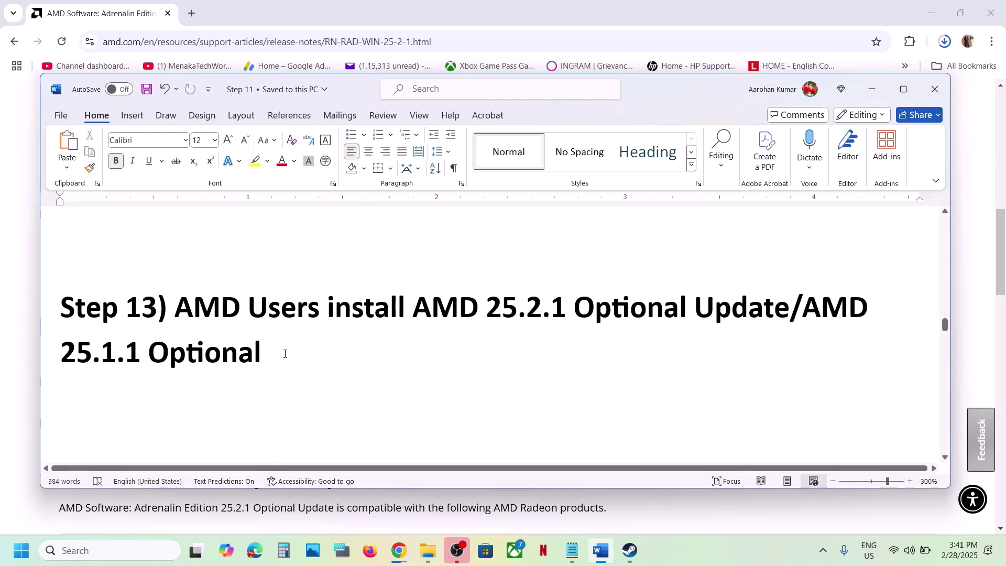
drag(285, 353, 803, 309)
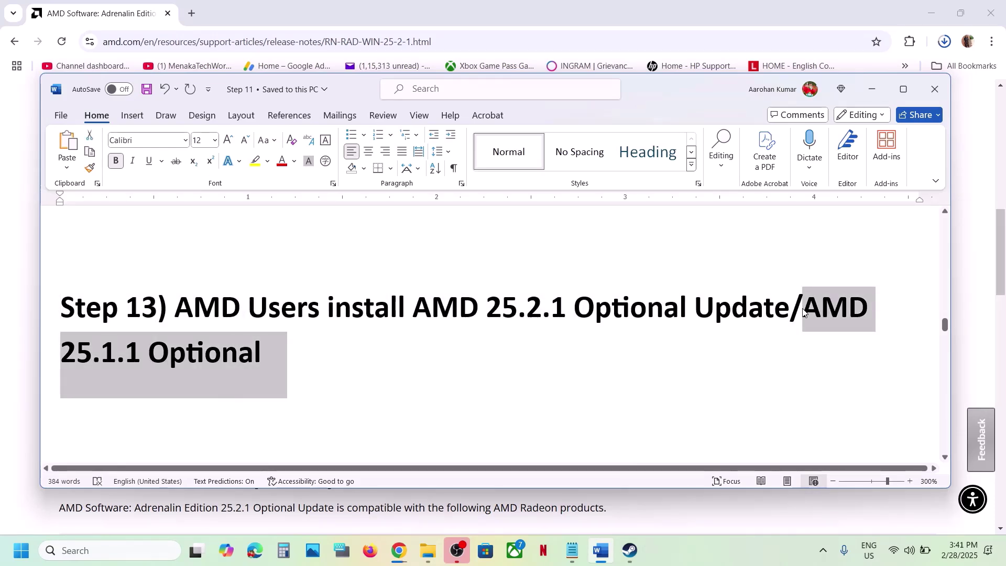
key(ctrl+c)
click(419, 38)
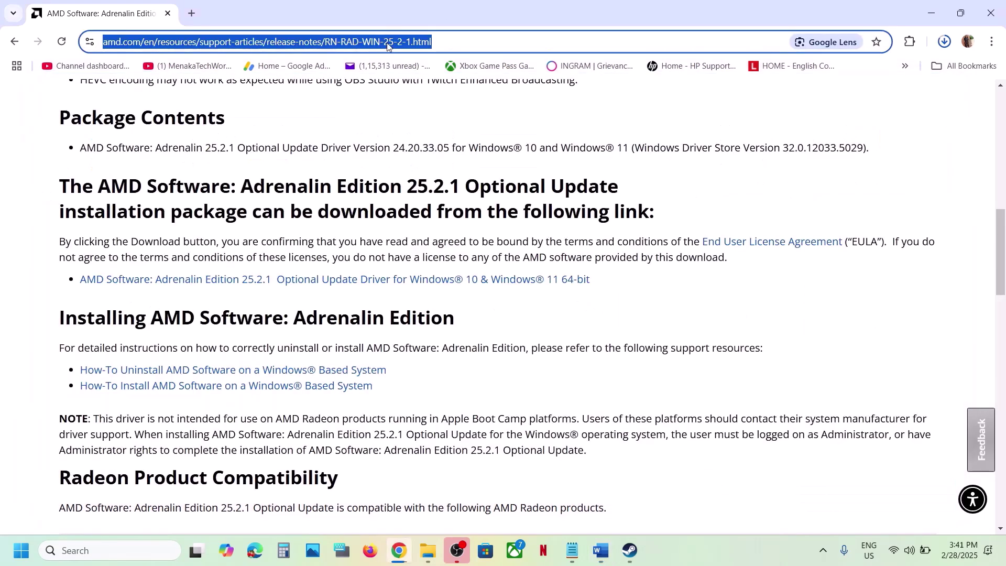
key(ctrl+v)
key(Return)
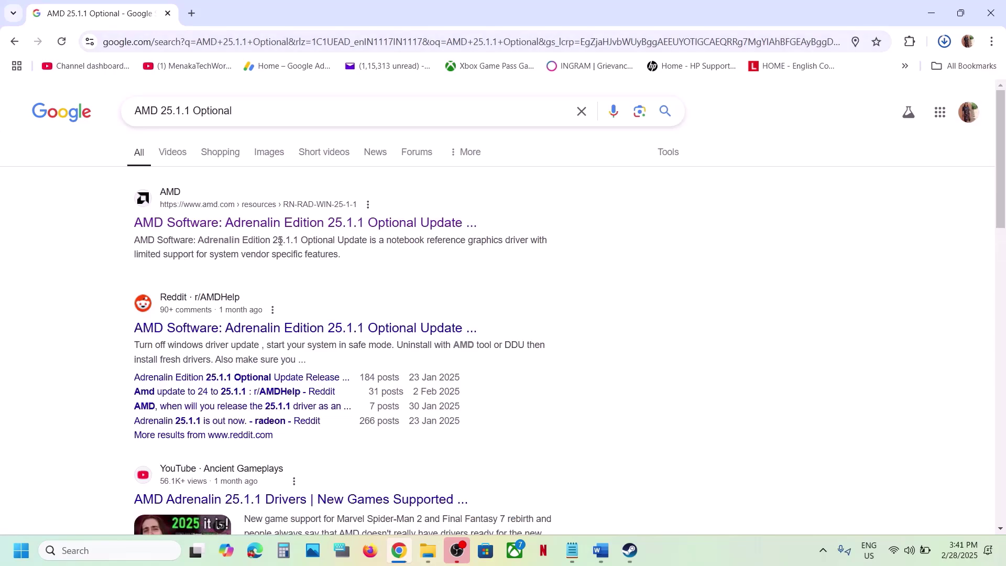
Open AMD's Adrenalin Edition 25.1.1 Optional Update release notes and find the Windows 10 and 11 driver download link.
click(276, 224)
scroll(306, 344, down, 10)
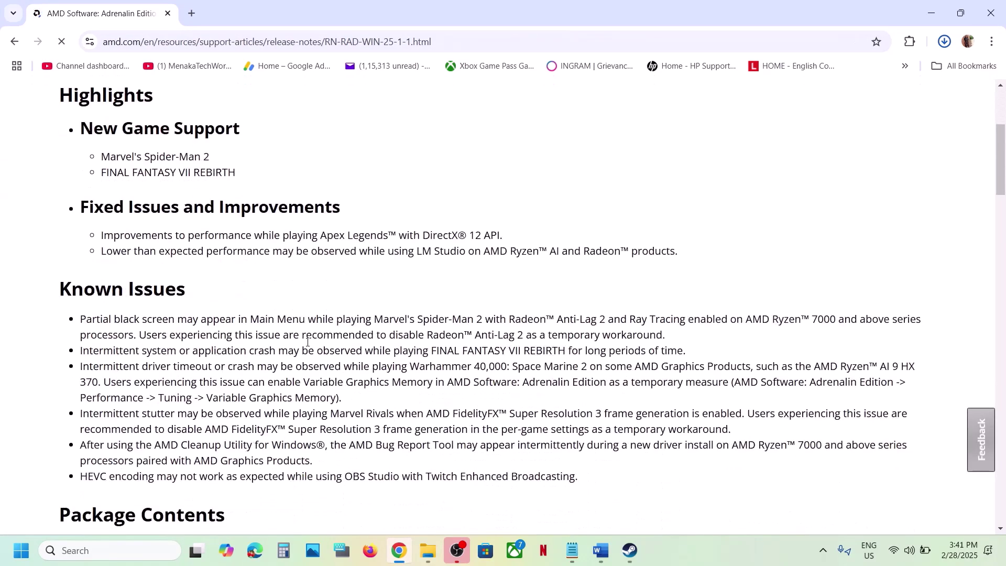
scroll(307, 342, down, 2)
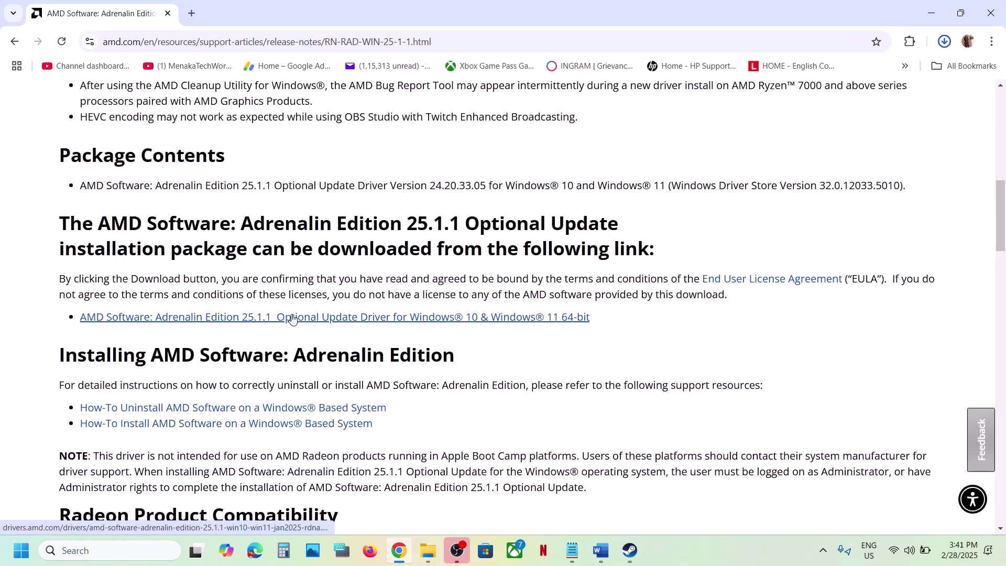
Return to the Word document, review Step 13 for AMD users and continue to Step 14 on the dedicated graphics card.
click(601, 550)
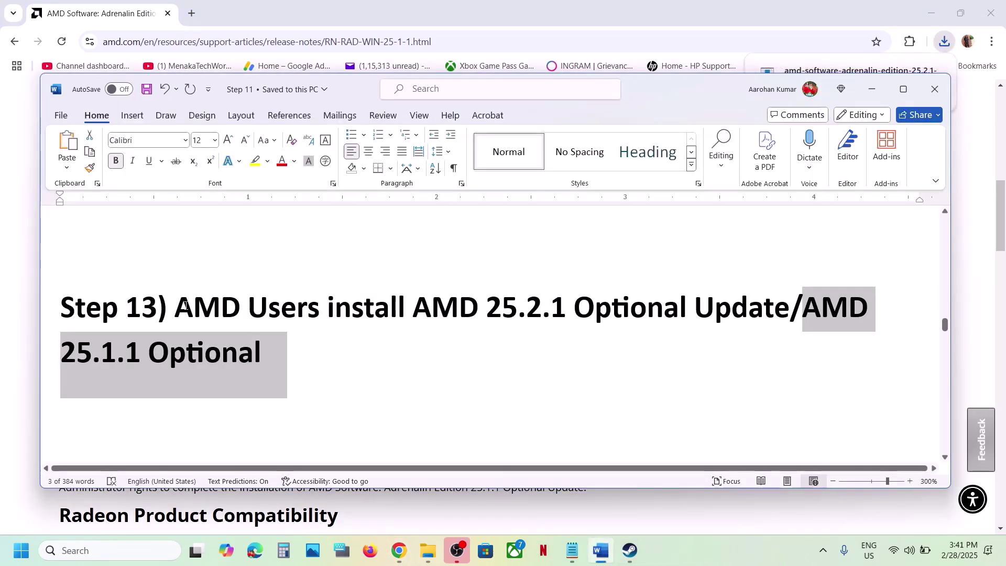
drag(180, 306, 789, 310)
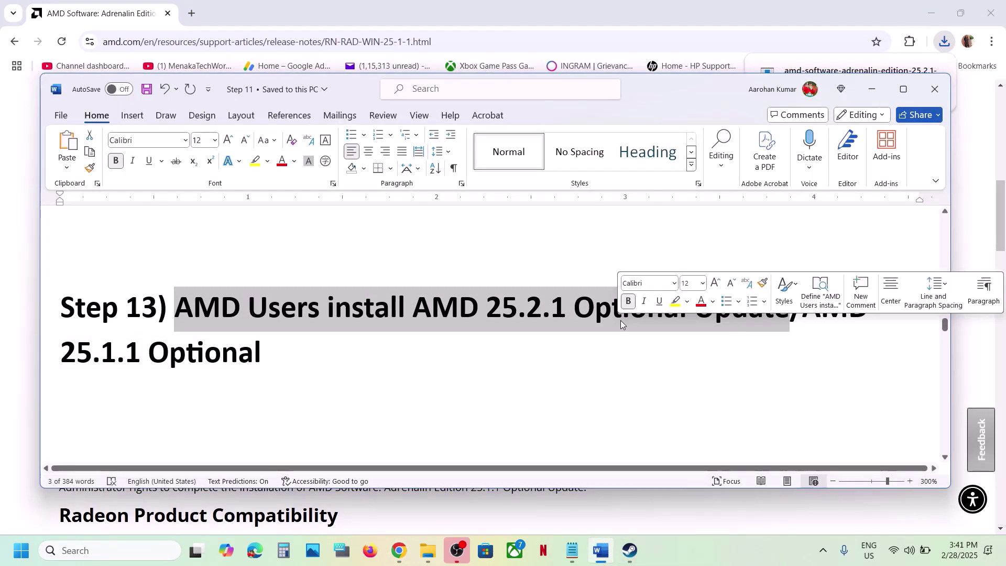
click(283, 356)
scroll(283, 355, down, 3)
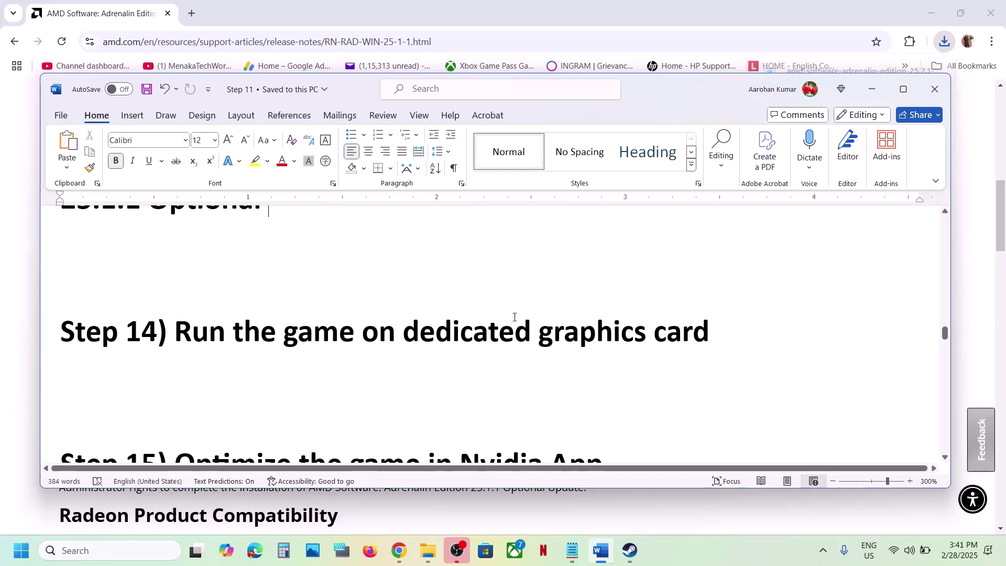
Copy the word "graphics" from Step 14, search Windows for it and open Graphics settings.
double_click(578, 325)
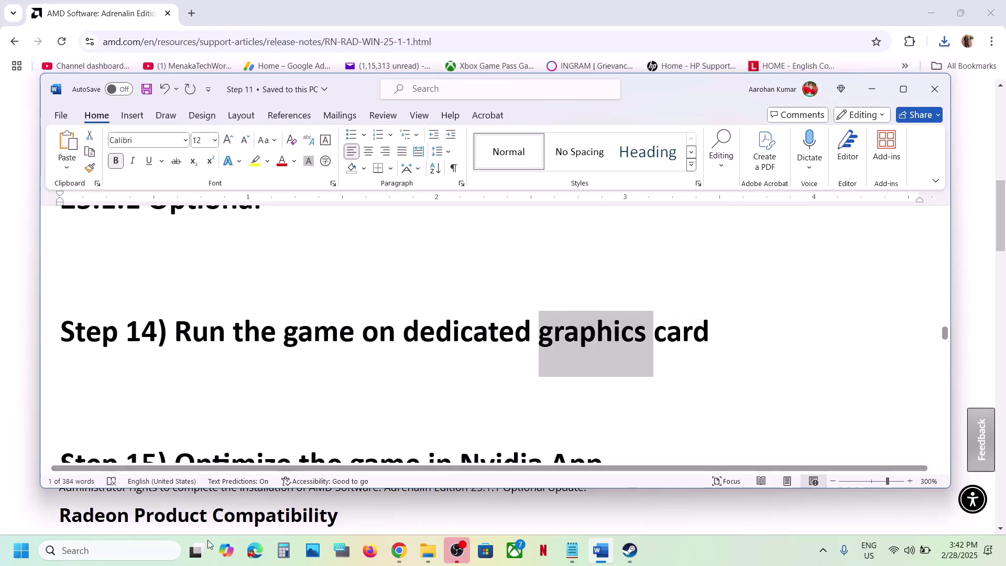
click(163, 549)
key(ctrl+v)
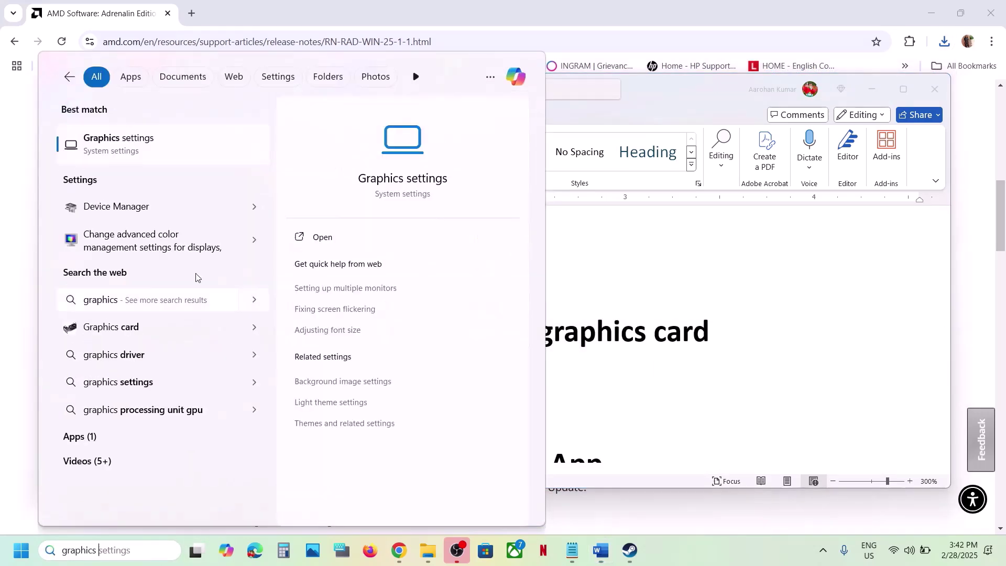
click(137, 136)
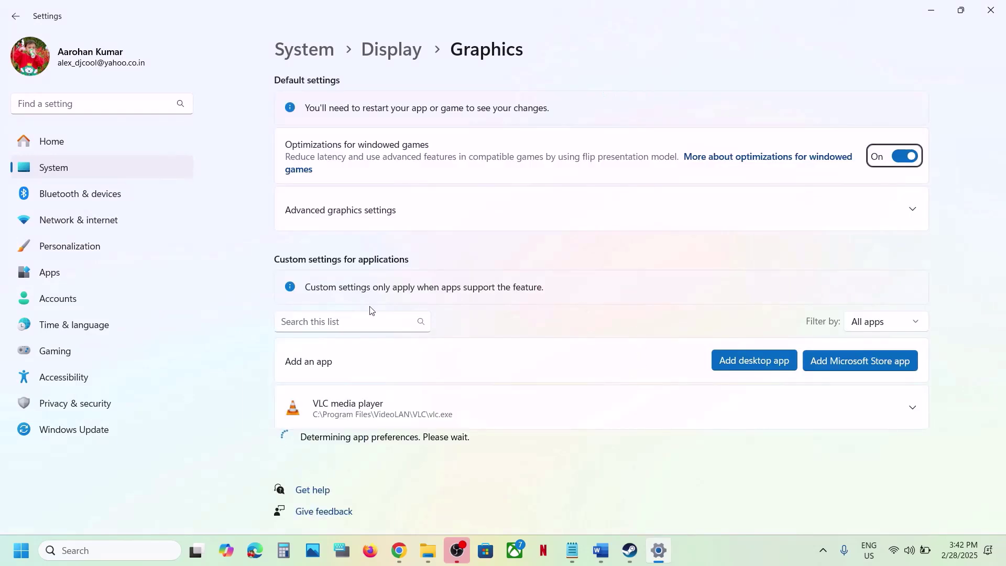
Add the MonsterHunterWilds application from Steam's common\MonsterHunterWilds folder as a desktop app in the custom graphics settings.
click(747, 365)
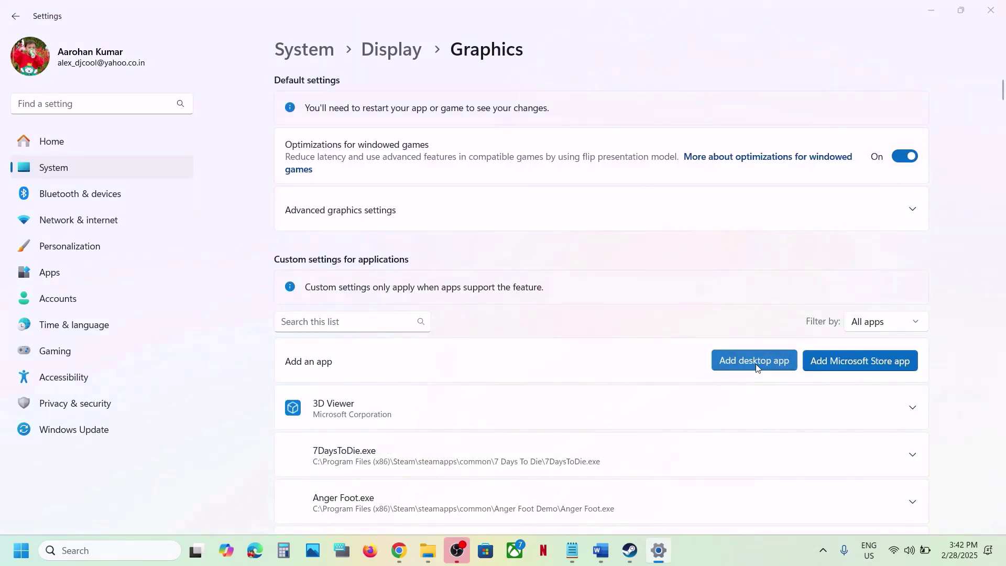
click(224, 33)
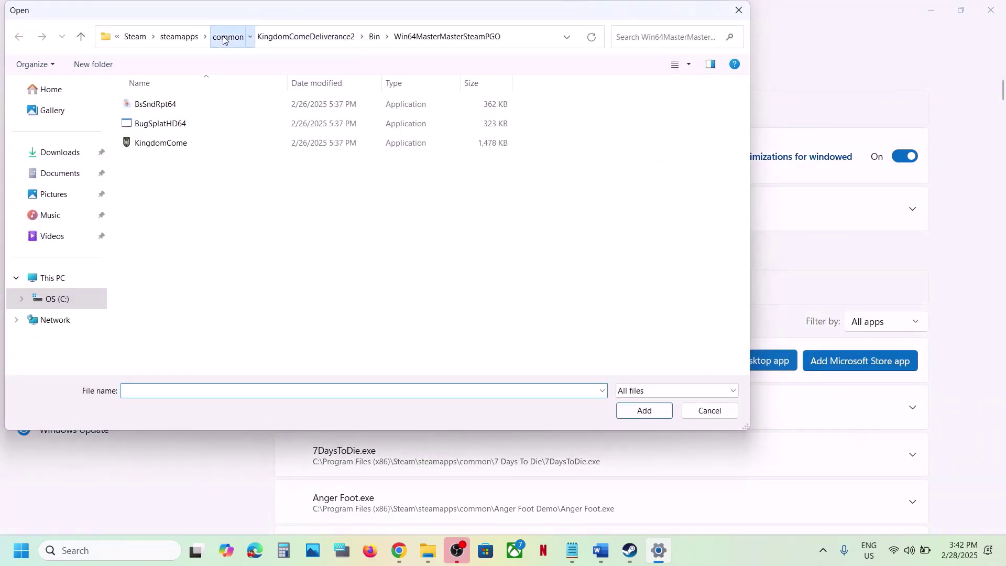
double_click(212, 123)
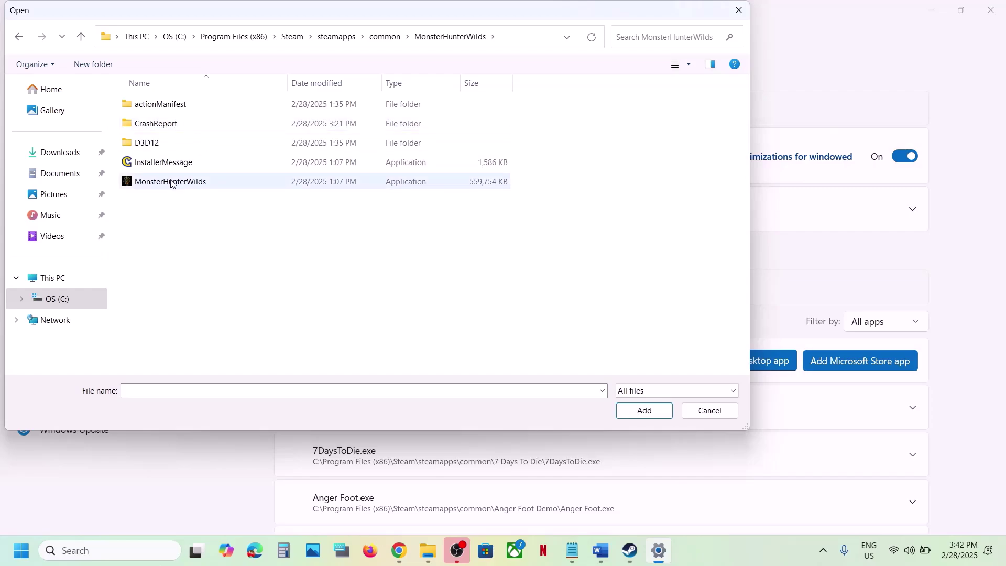
click(171, 181)
click(640, 416)
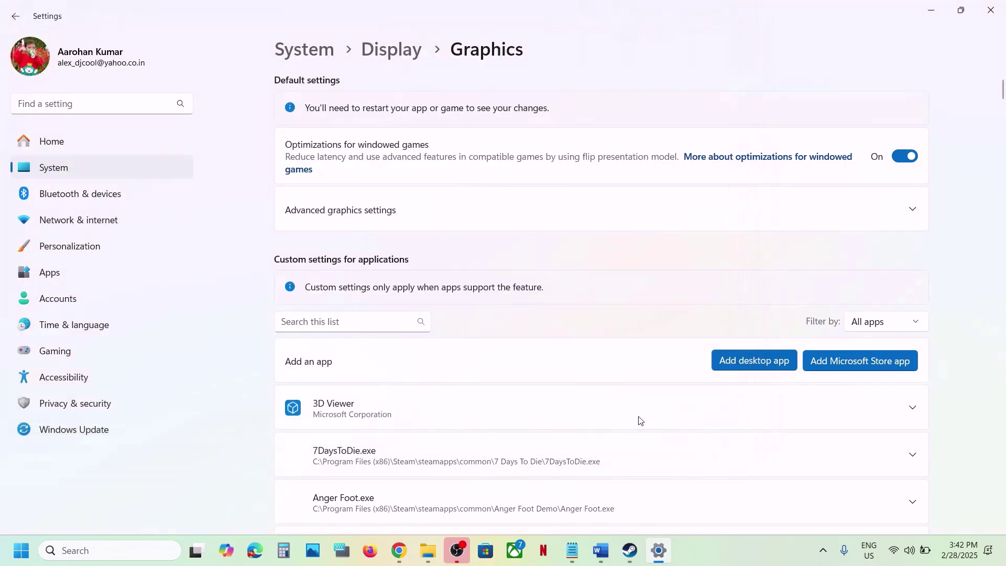
Set the GPU preference of Monster Hunter Wilds to High Performance (NVIDIA GeForce RTX 3050 Laptop GPU).
scroll(491, 417, down, 20)
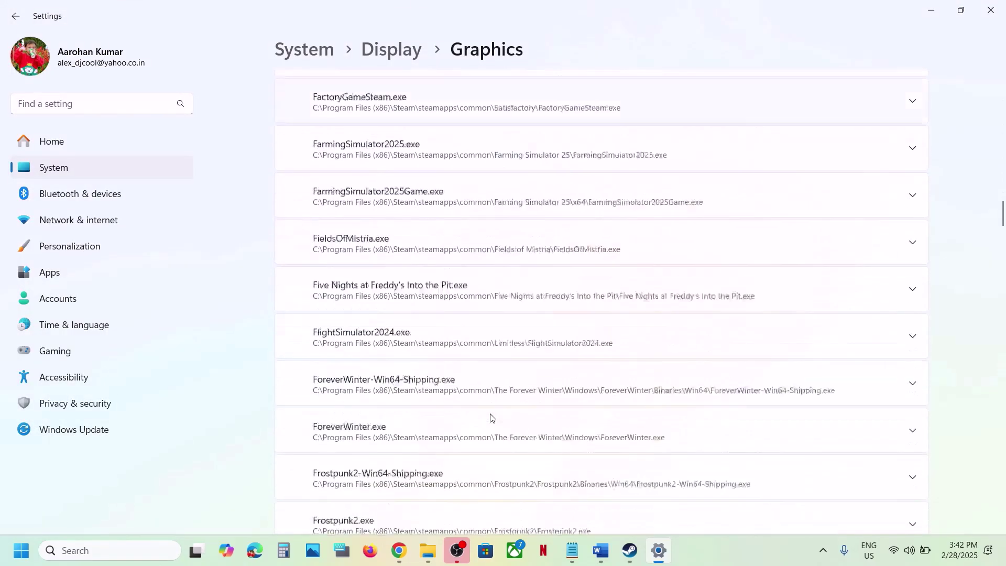
scroll(490, 418, down, 12)
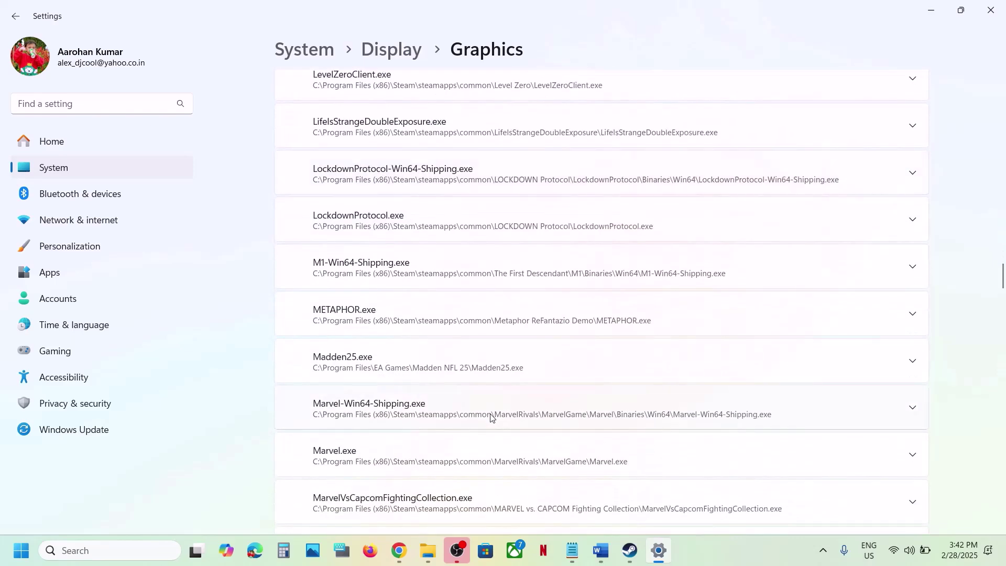
scroll(491, 417, down, 12)
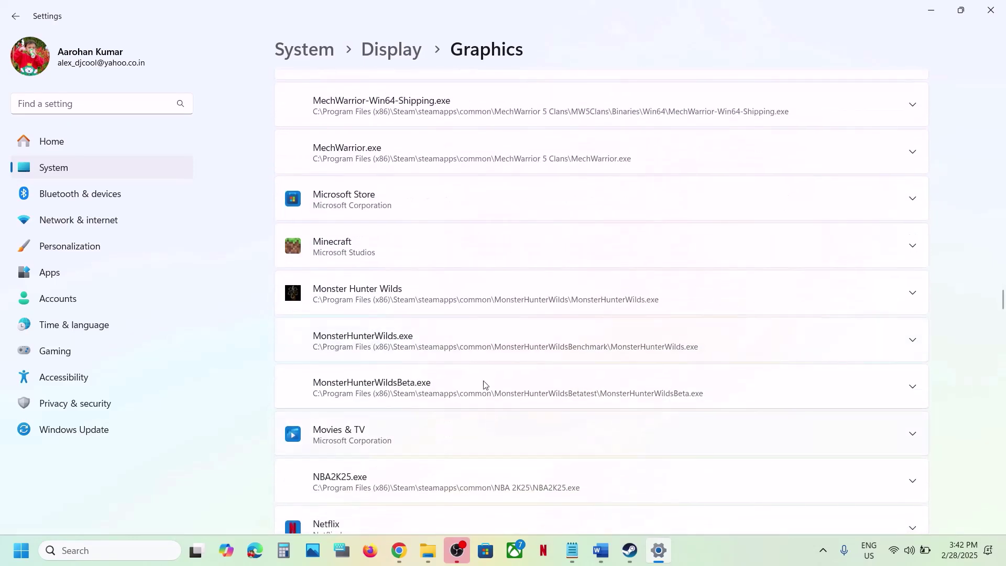
click(417, 299)
scroll(416, 299, up, 1)
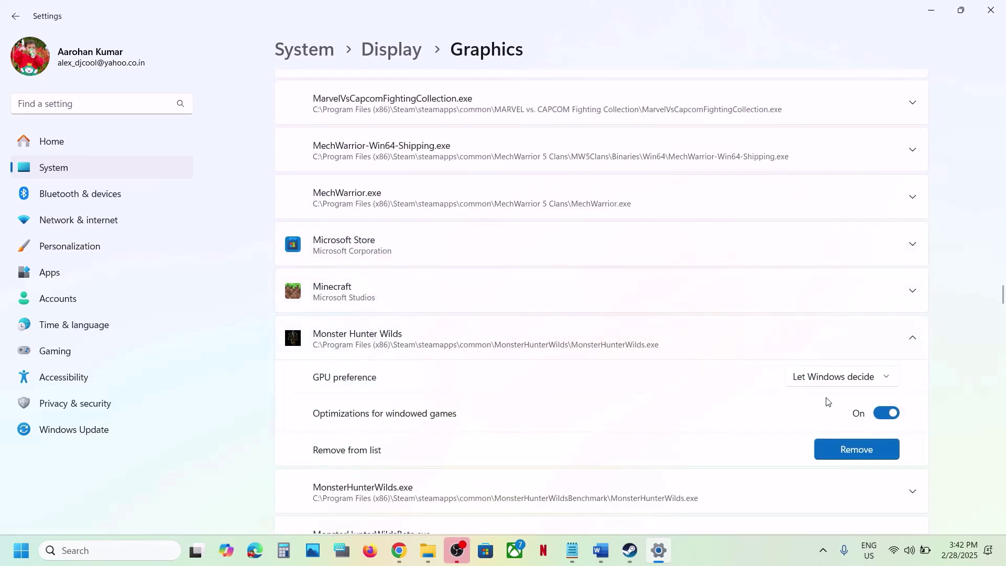
click(813, 385)
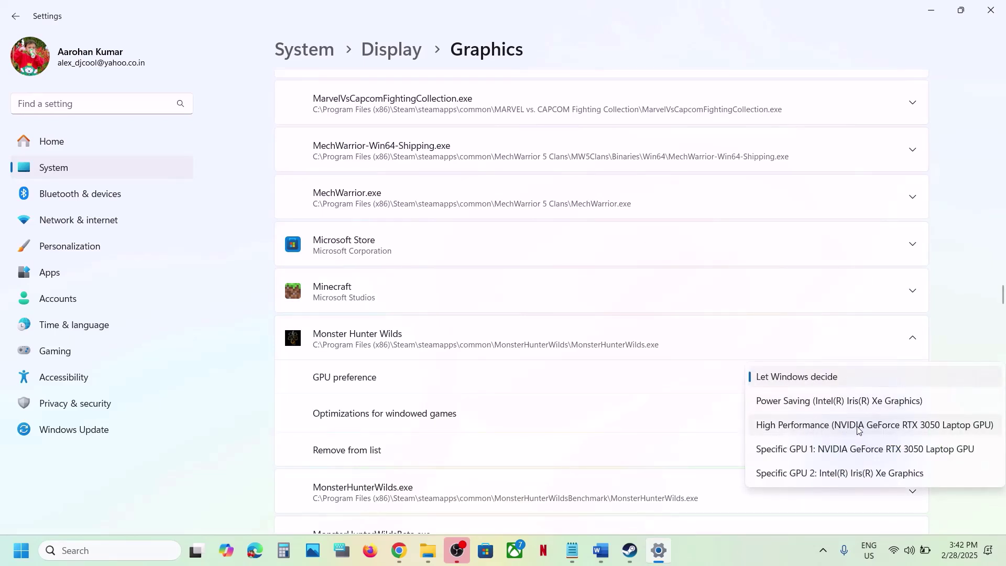
click(835, 425)
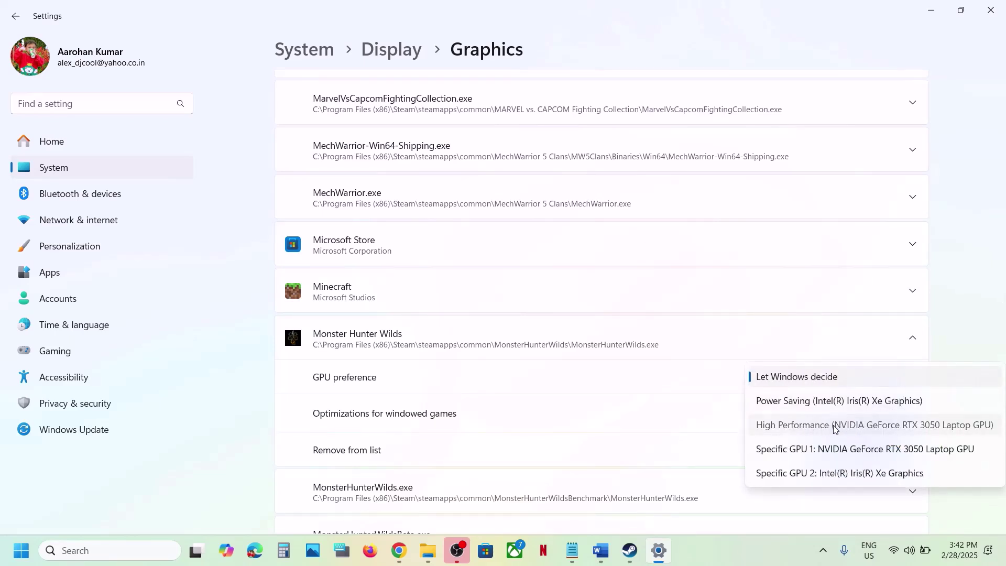
Close Settings, copy "Nvidia App" from Step 15 of the Word document, and use it in a Windows search to open the NVIDIA app.
click(988, 14)
scroll(471, 362, down, 3)
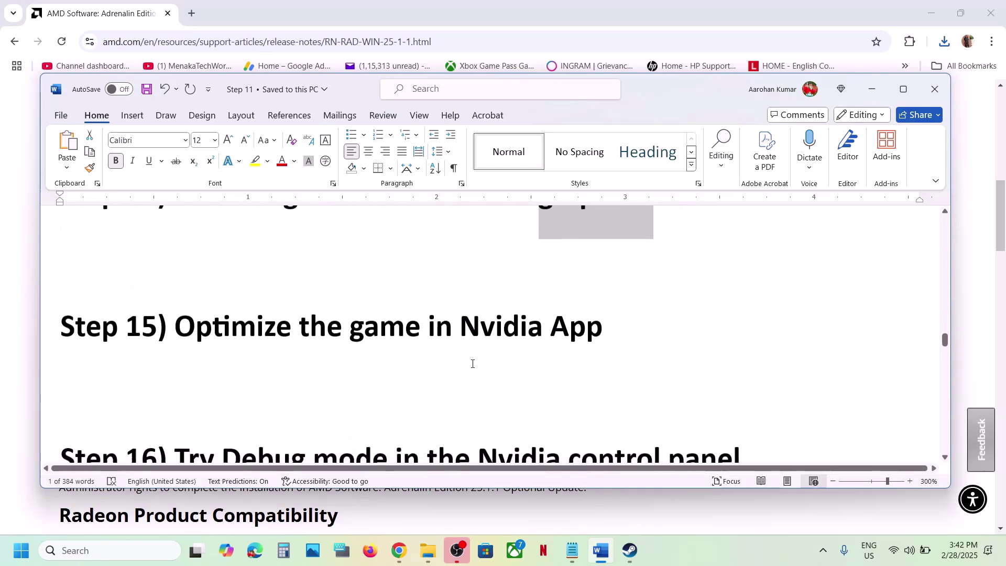
drag(216, 325, 484, 320)
click(588, 336)
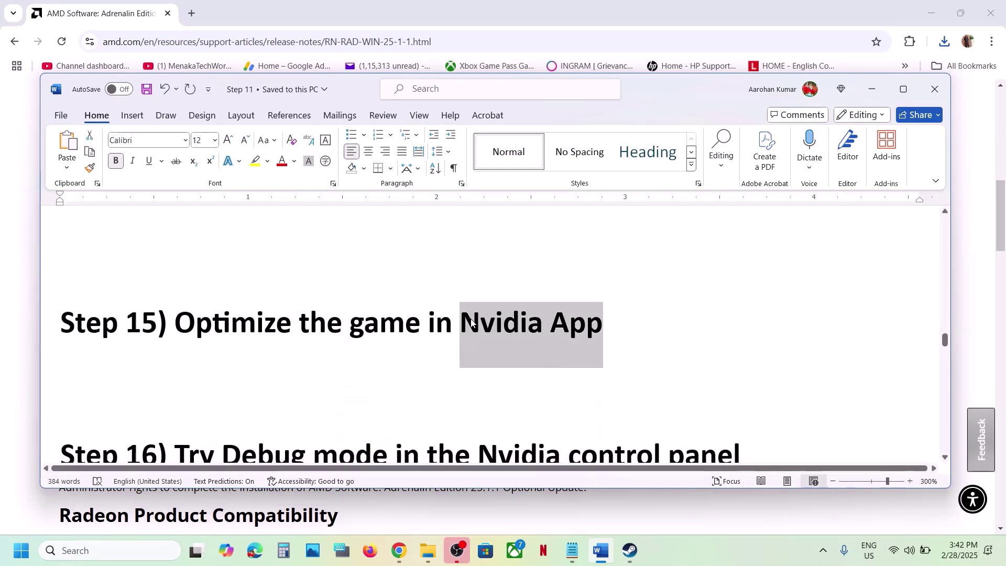
key(ctrl+c)
click(105, 550)
key(ctrl+v)
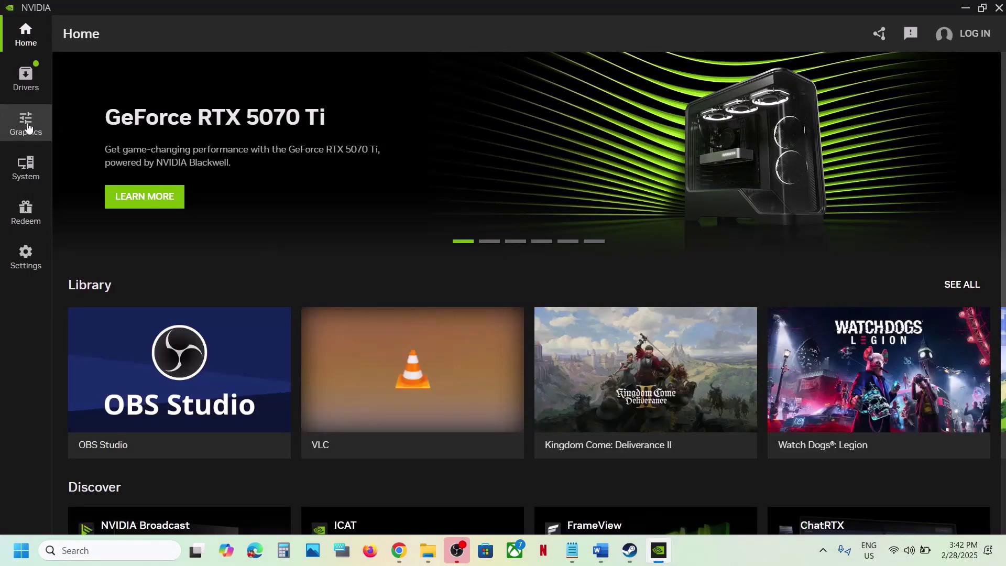
Refresh the program list in the NVIDIA app's Graphics settings to scan for installed games.
click(30, 129)
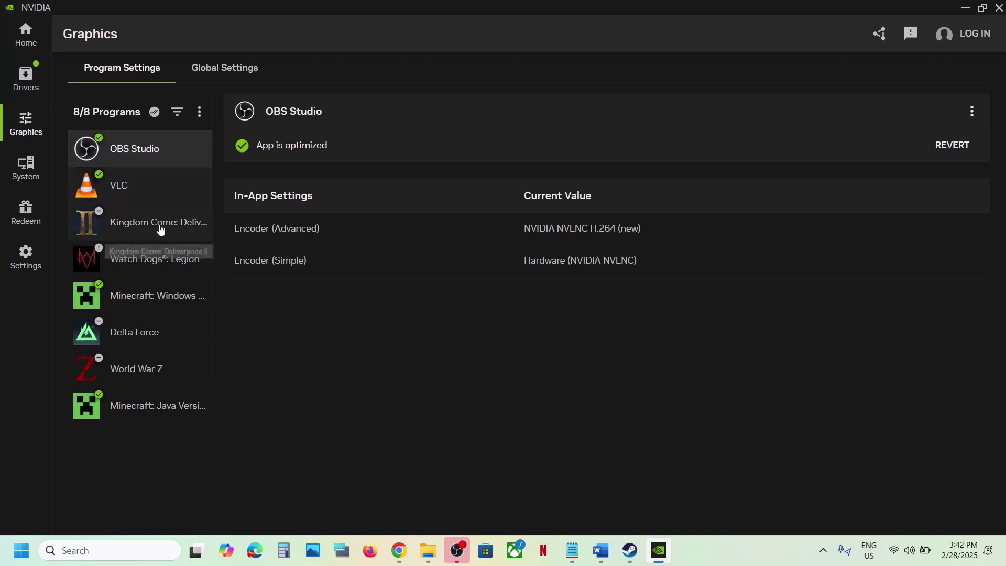
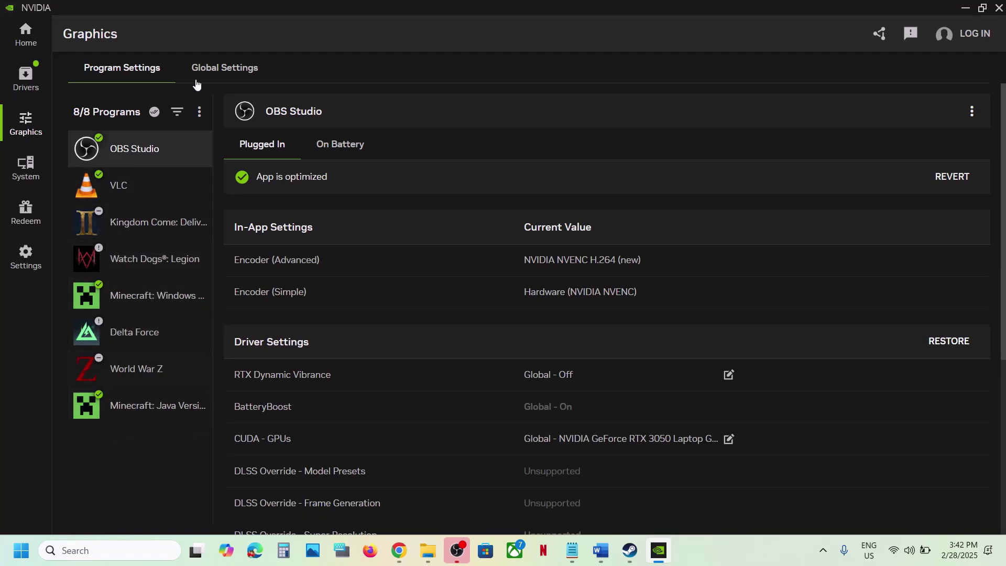
click(199, 113)
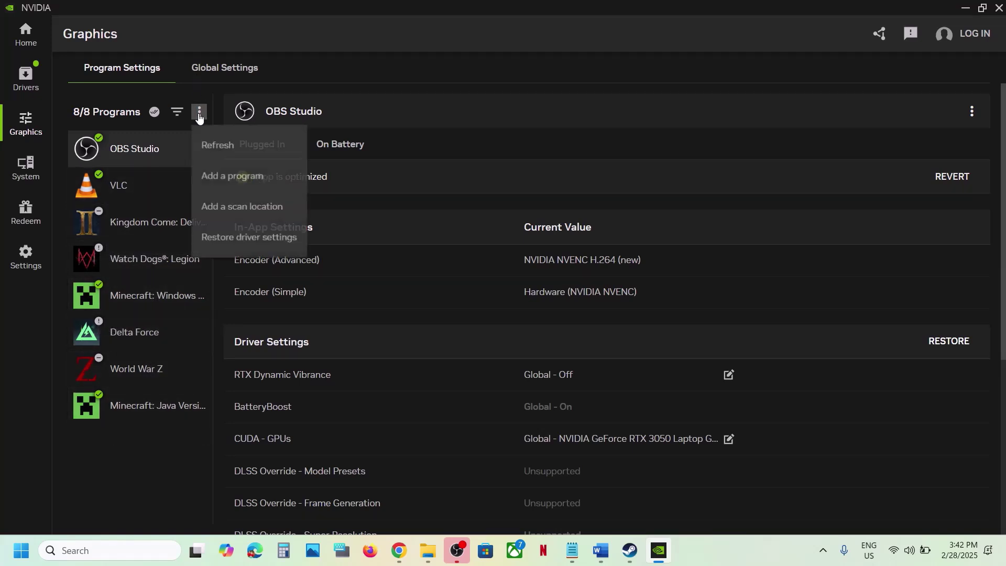
click(253, 159)
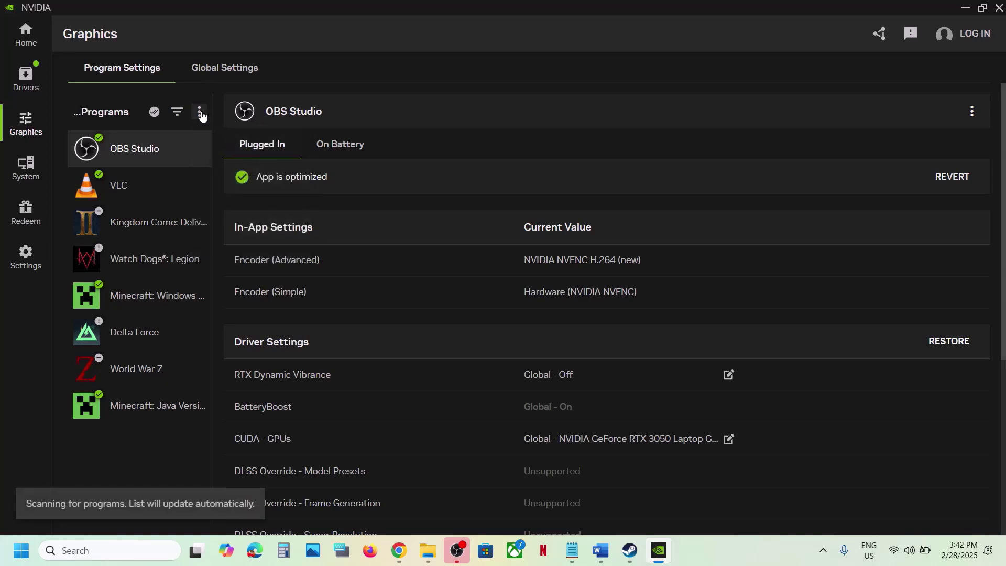
Start adding a program manually and browse to C:\Program Files (x86)\Steam.
click(200, 113)
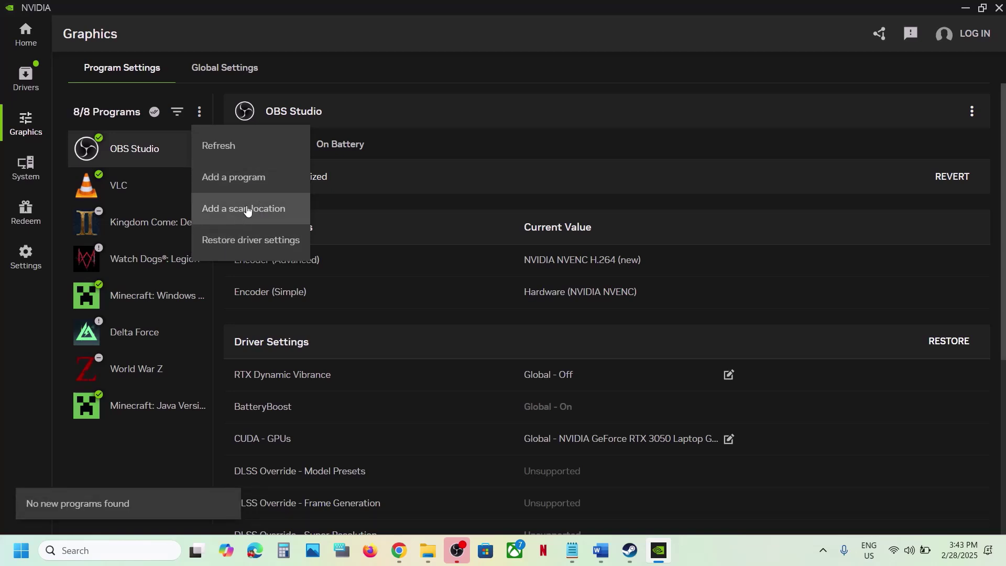
click(243, 188)
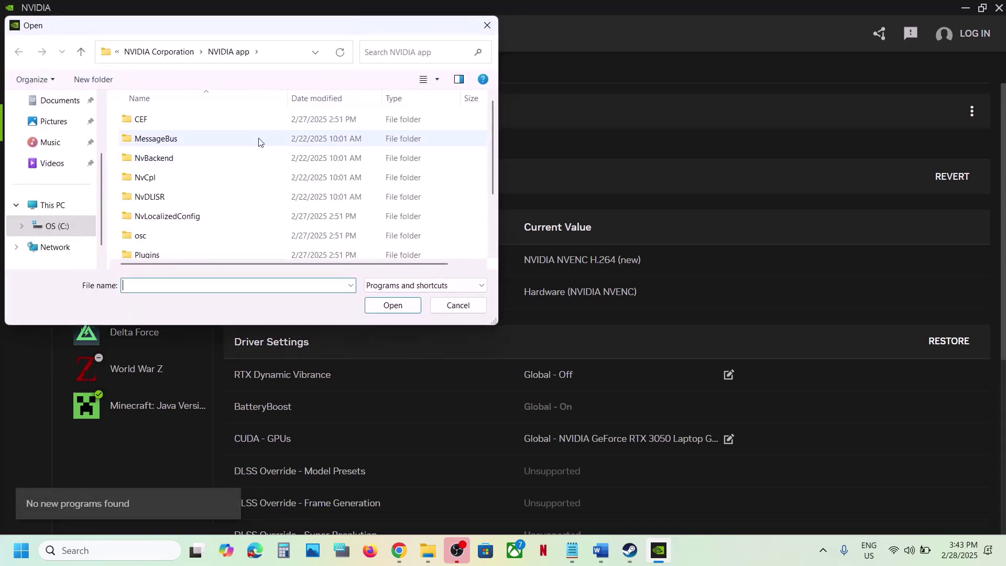
click(65, 225)
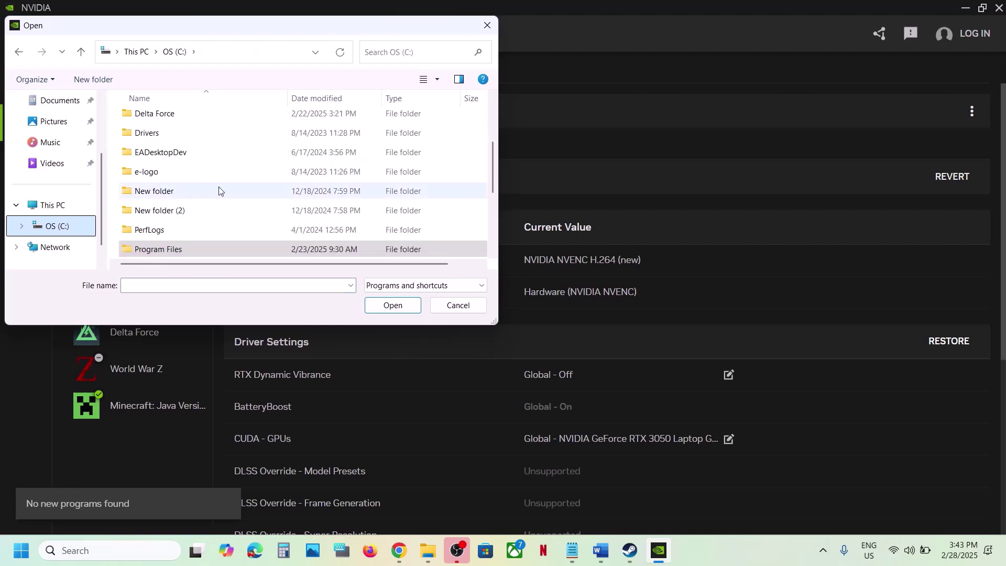
scroll(204, 199, down, 3)
click(178, 116)
double_click(179, 116)
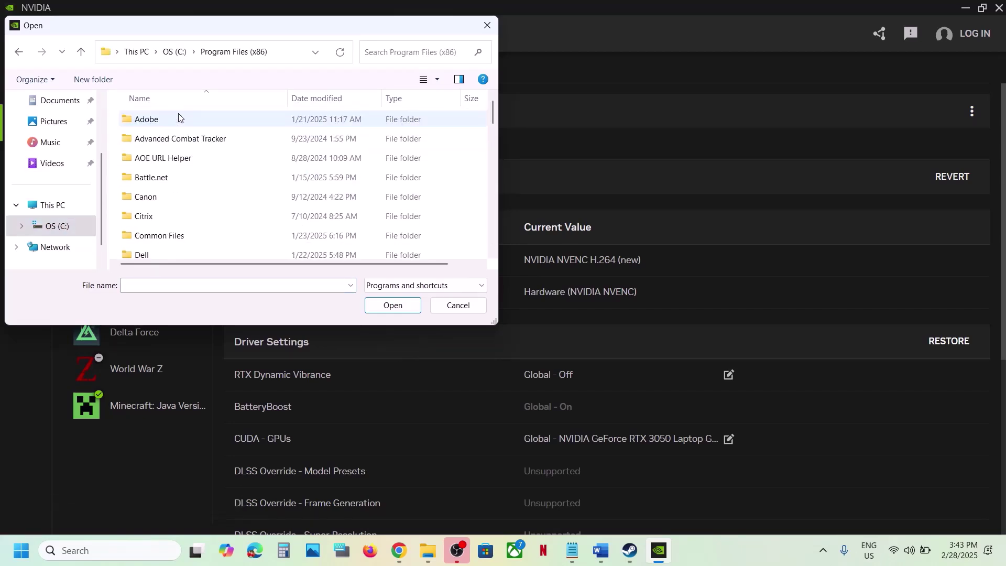
scroll(170, 196, down, 3)
scroll(168, 199, down, 2)
scroll(167, 199, down, 5)
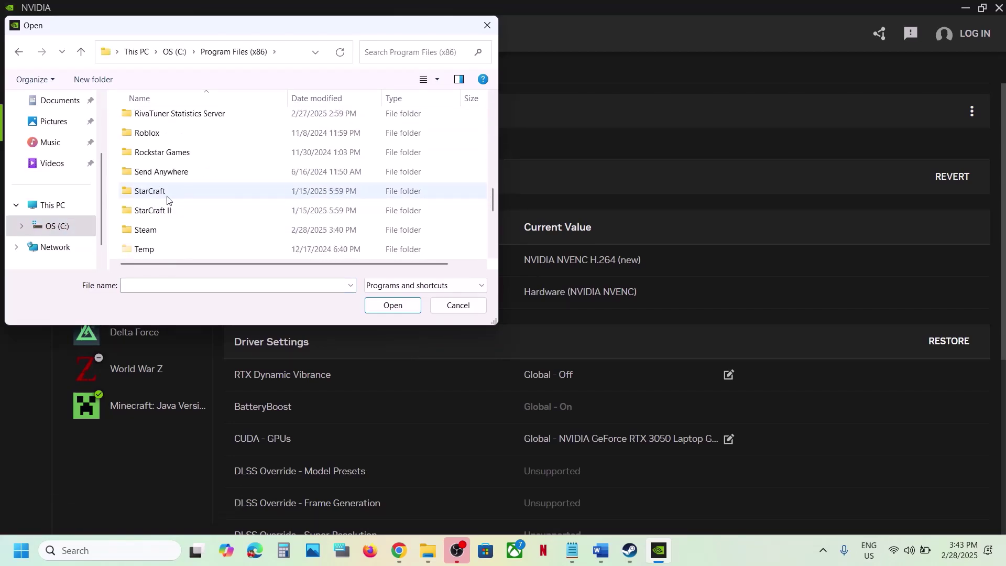
double_click(150, 229)
Add the MonsterHunterWilds application from steamapps\common\MonsterHunterWilds to the program list.
scroll(152, 227, down, 3)
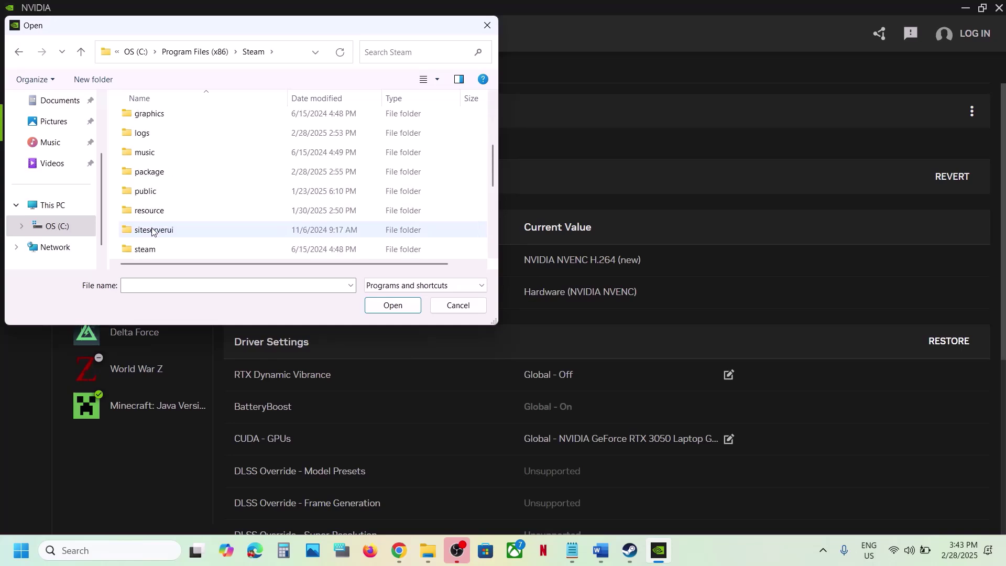
scroll(160, 230, down, 1)
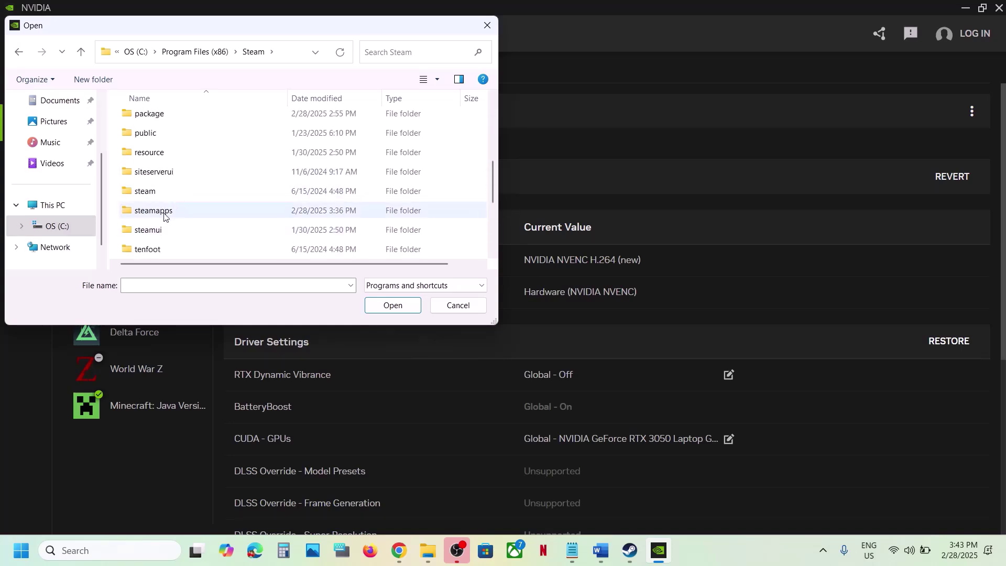
double_click(164, 215)
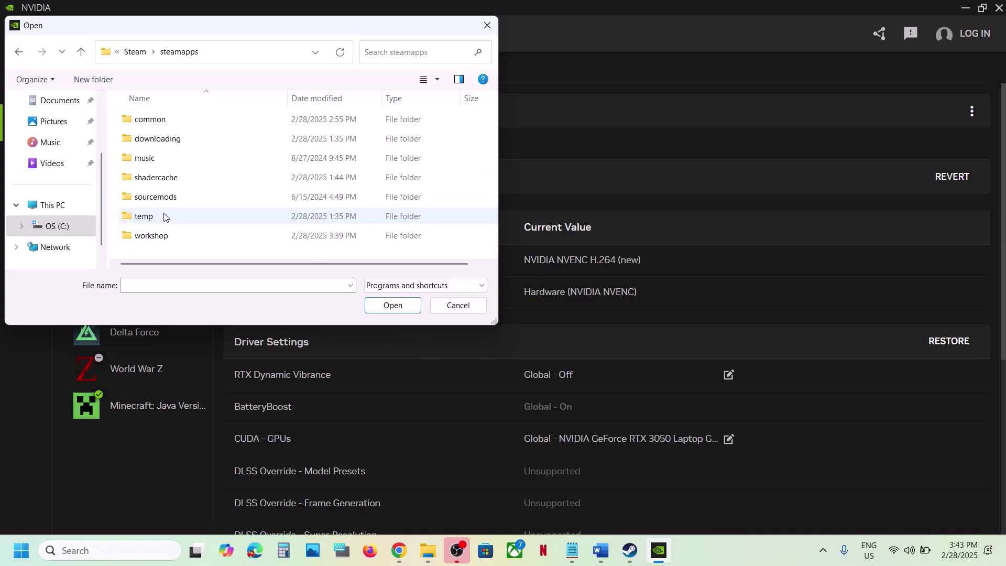
double_click(148, 119)
double_click(189, 140)
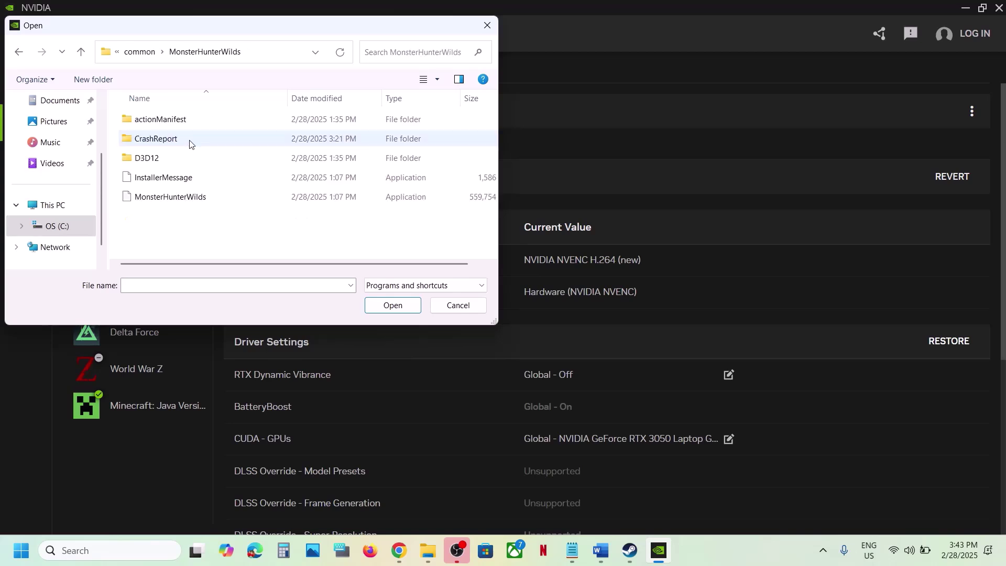
click(169, 198)
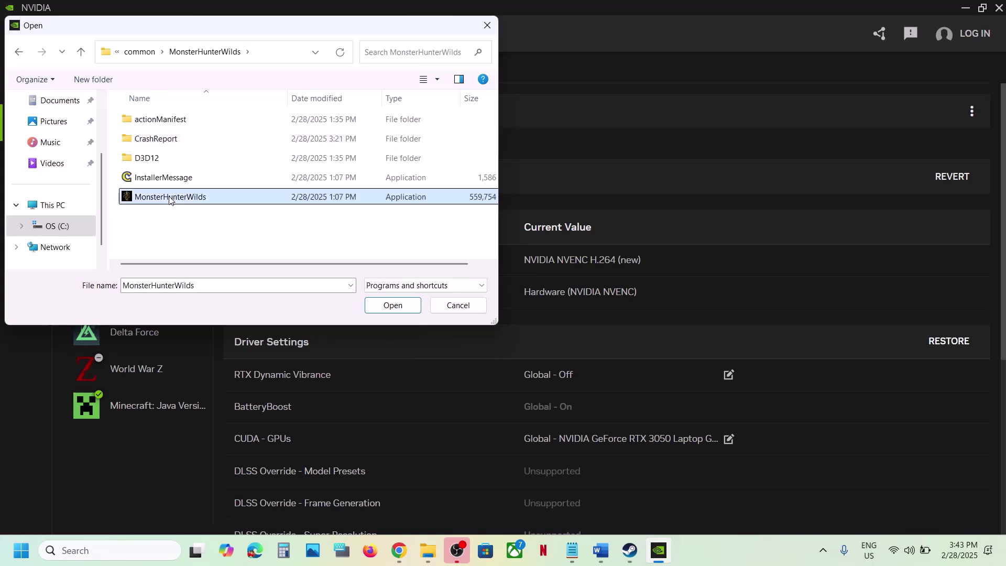
click(392, 305)
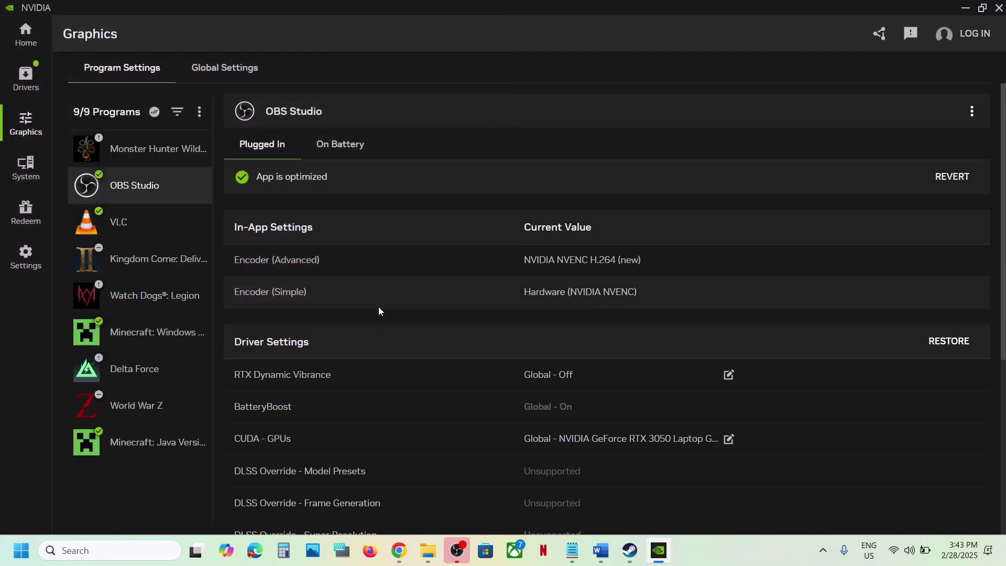
Check the optimization options for Monster Hunter Wilds and compare them with those of Kingdom Come: Deliverance II.
click(146, 150)
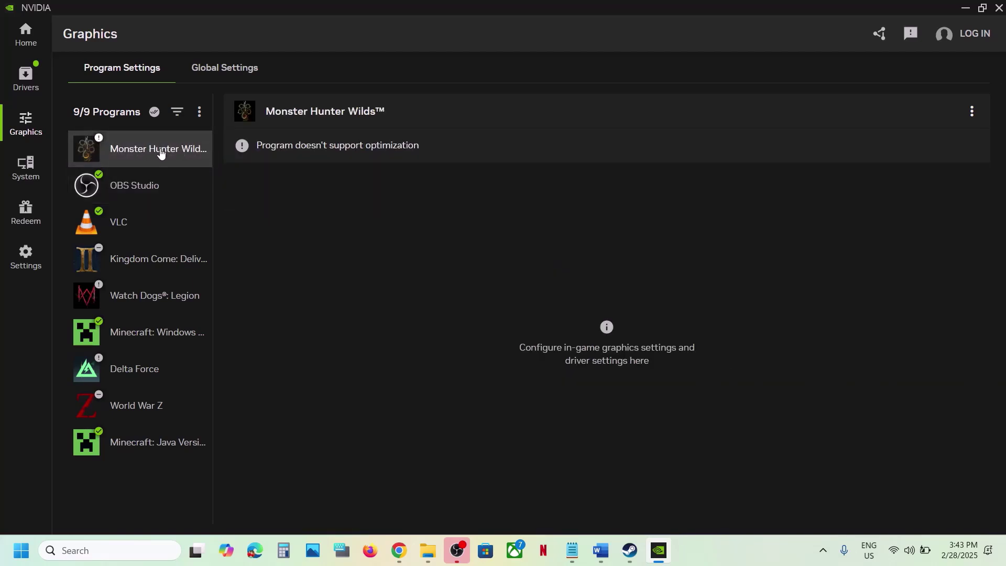
click(160, 263)
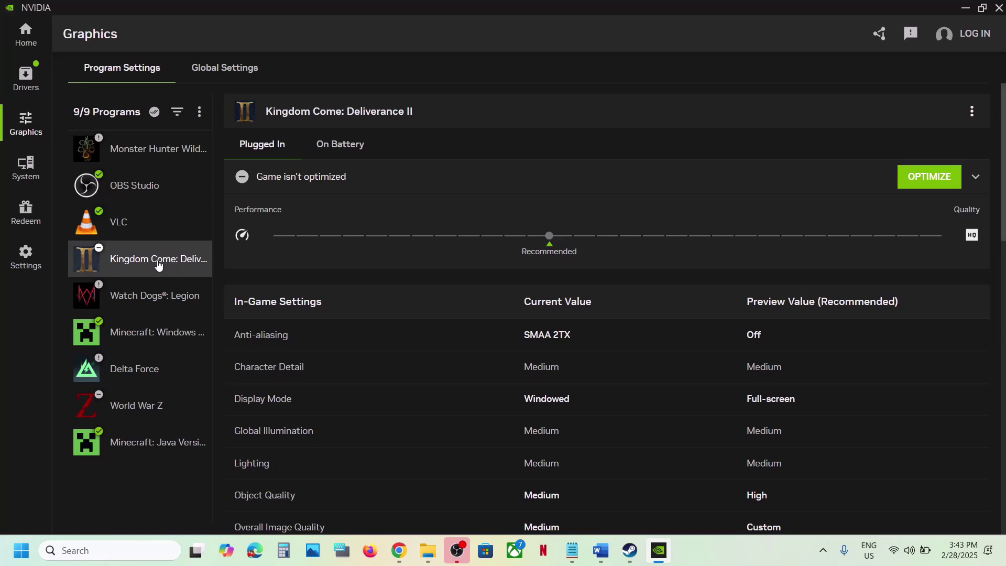
click(163, 149)
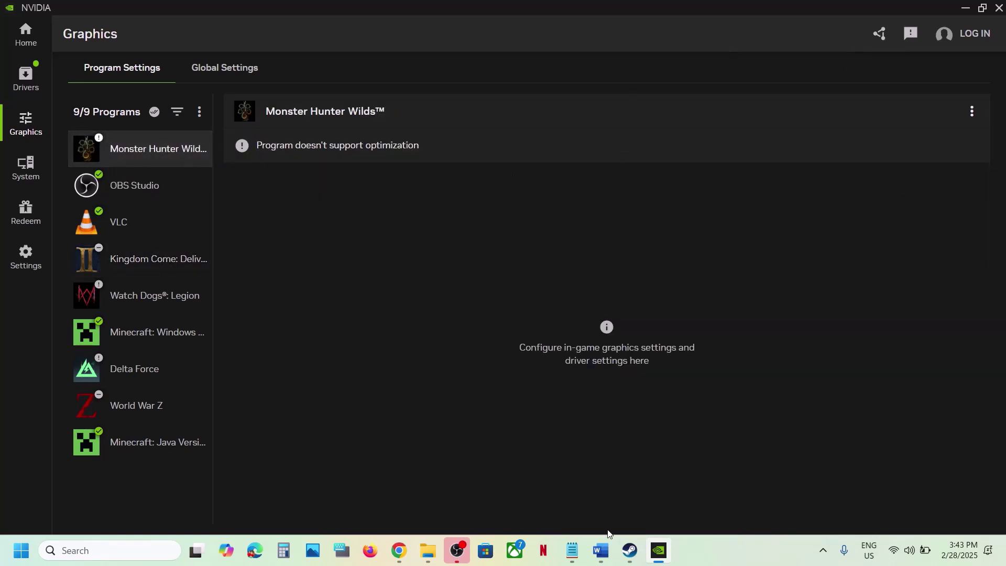
Review Step 16 on Debug mode in the Word document, and open the NVIDIA Control Panel from the desktop.
click(601, 551)
scroll(374, 372, down, 2)
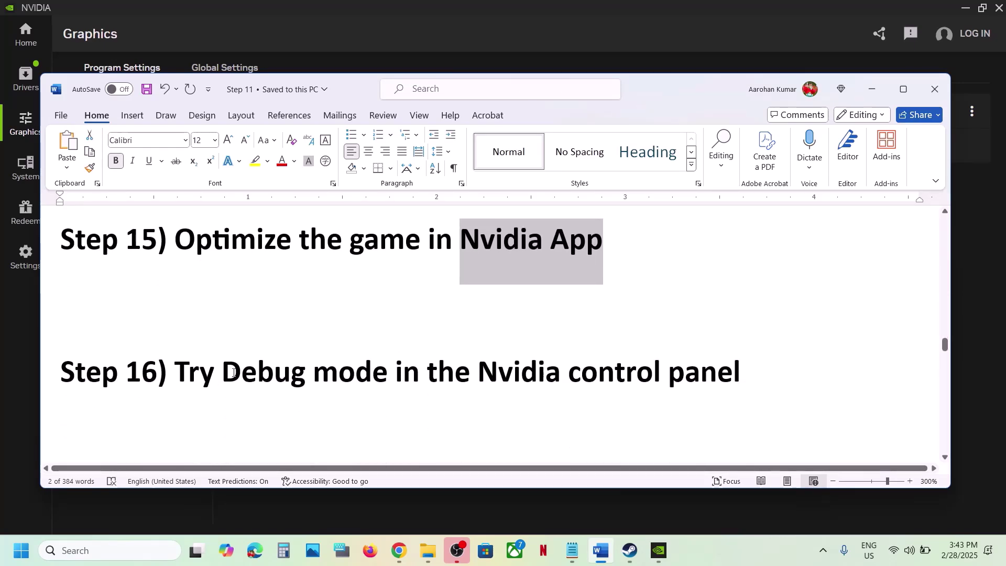
drag(224, 372, 402, 387)
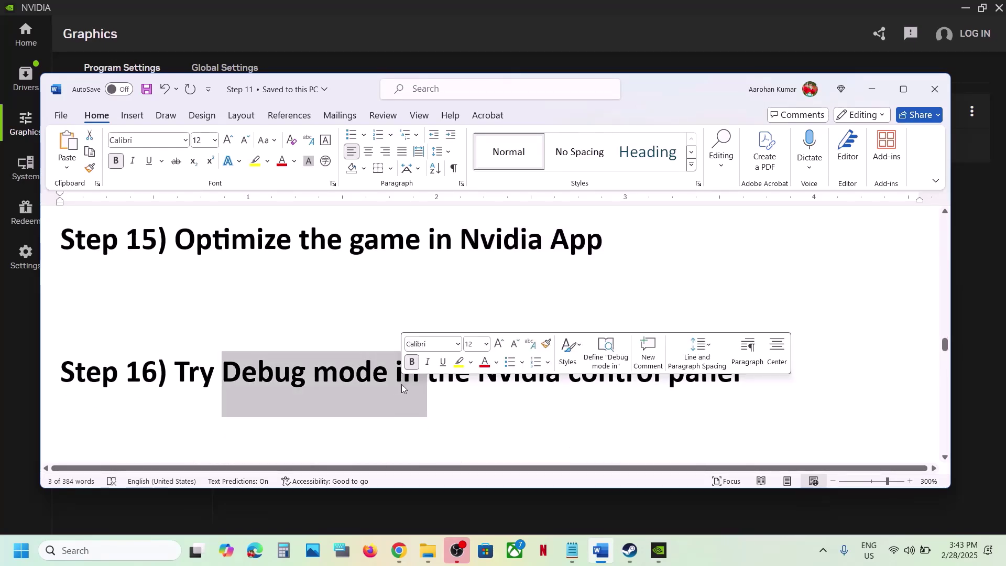
key(super+d)
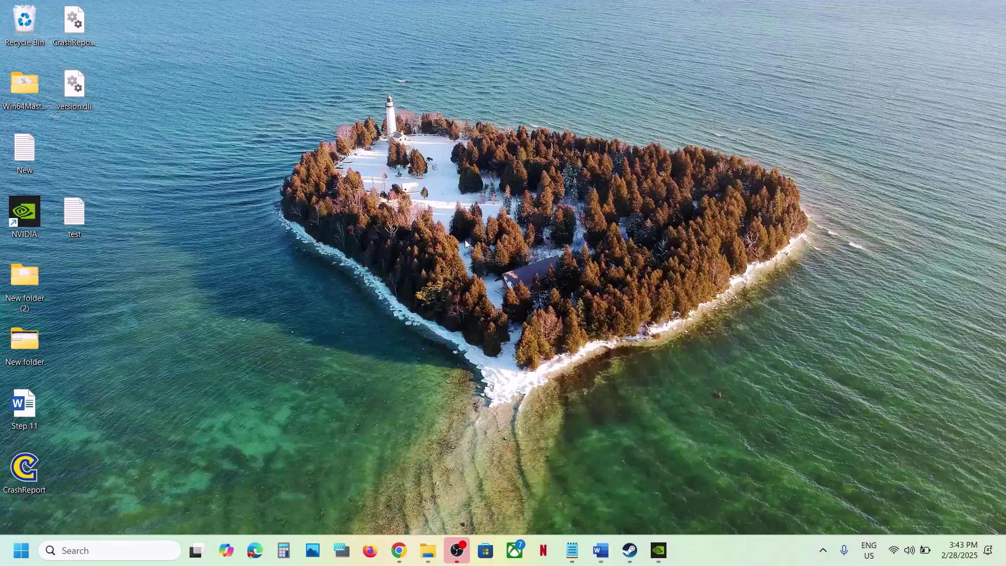
right_click(466, 242)
click(524, 445)
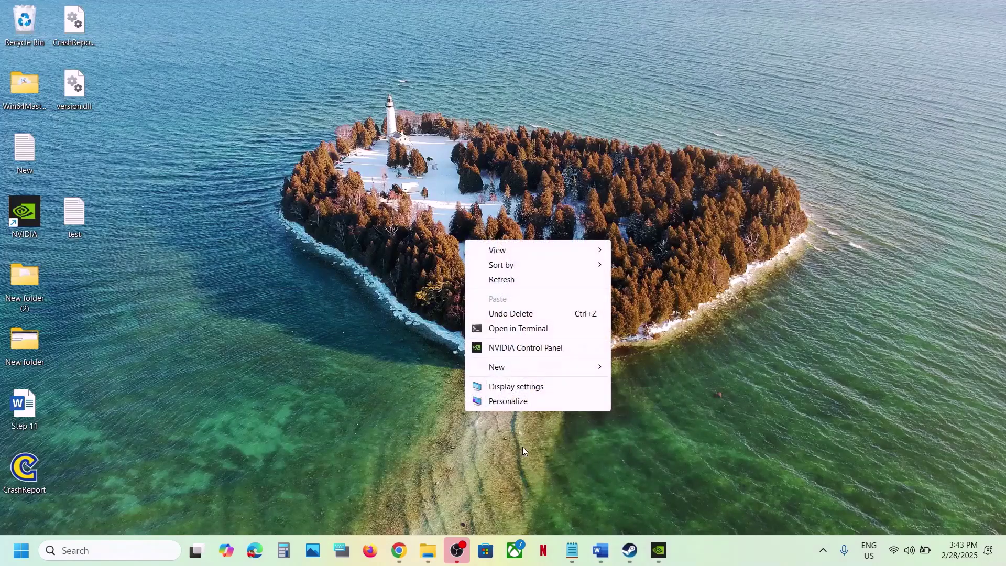
click(521, 354)
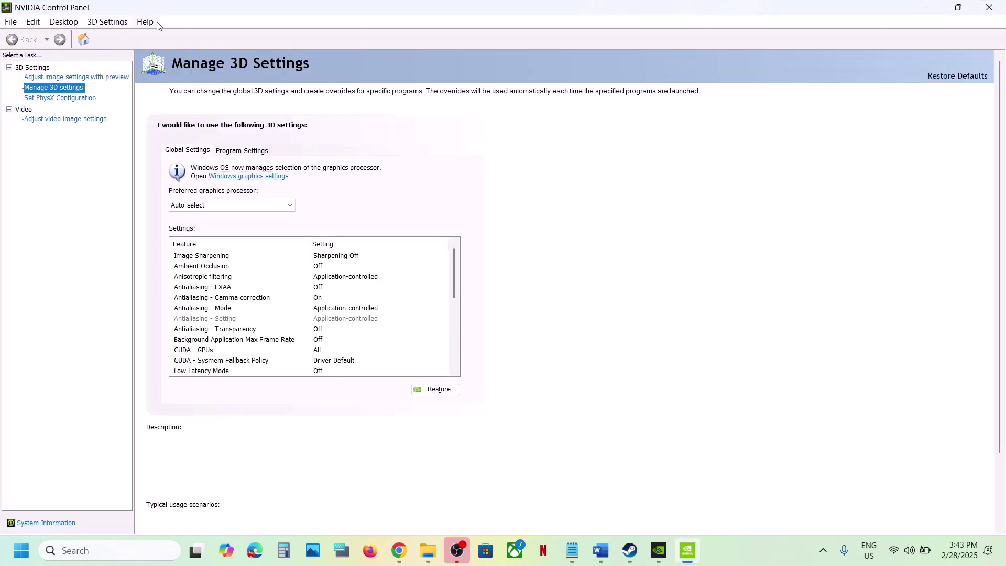
Switch on Debug Mode, close the NVIDIA Control Panel and switch to the Monster Hunter Wilds page in Steam.
click(148, 23)
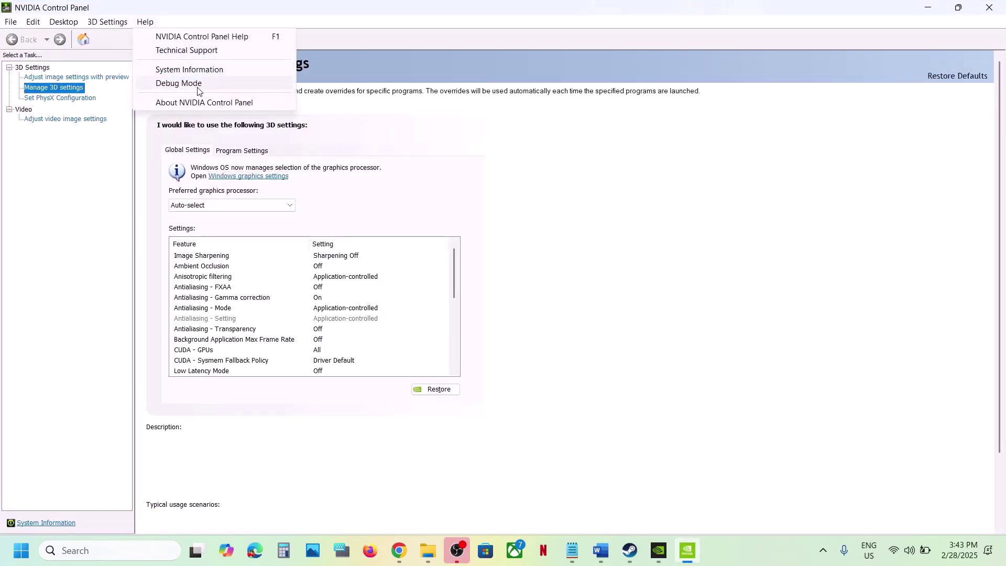
click(177, 84)
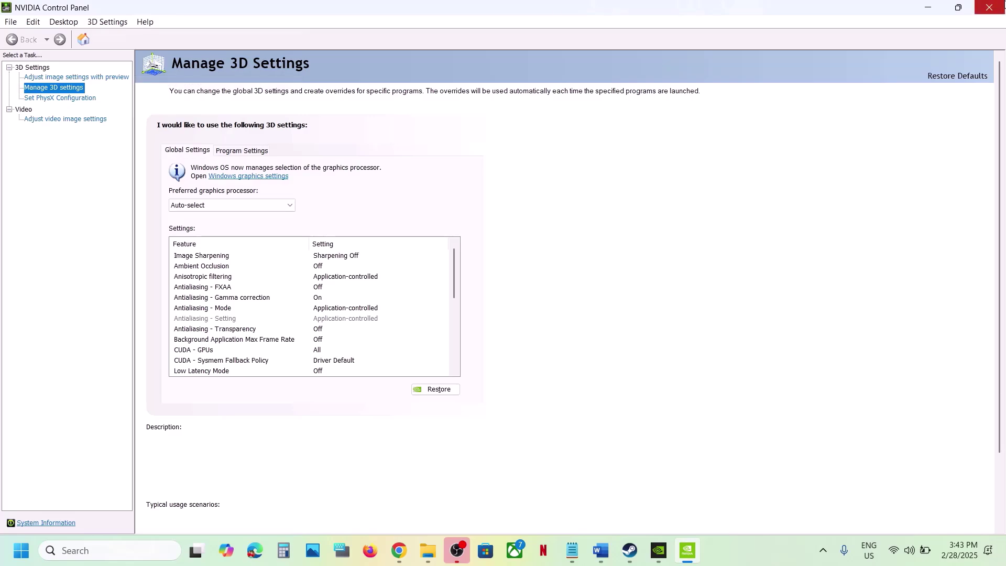
click(991, 9)
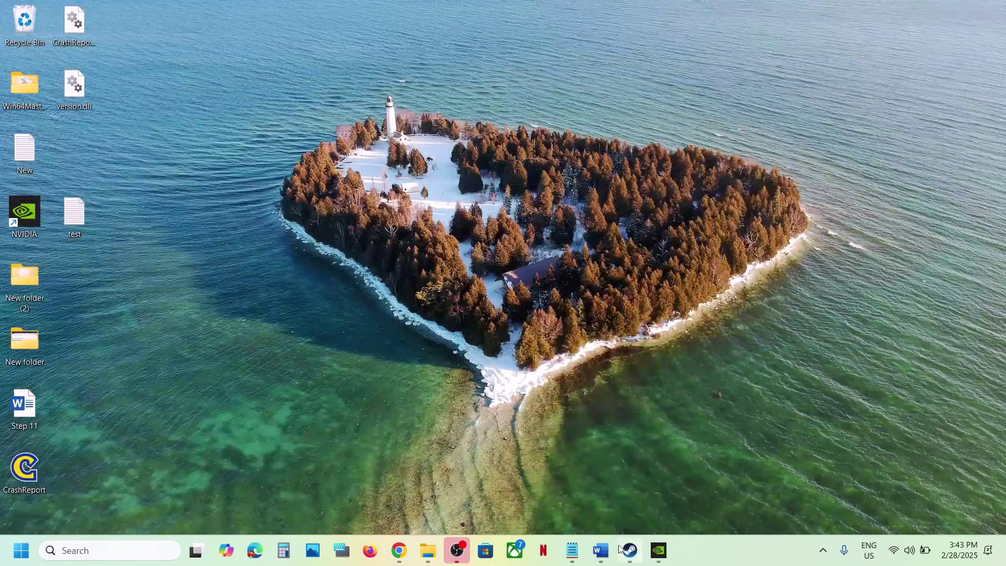
click(630, 551)
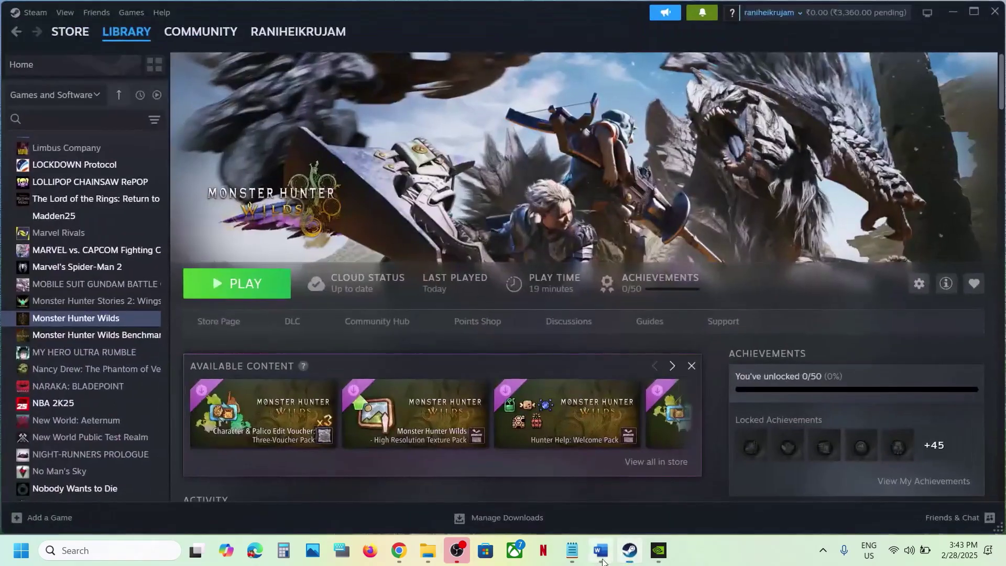
Return to the Word document and review Step 17 on trying -dx11/-dx12 in the launch options.
click(601, 551)
scroll(371, 369, down, 3)
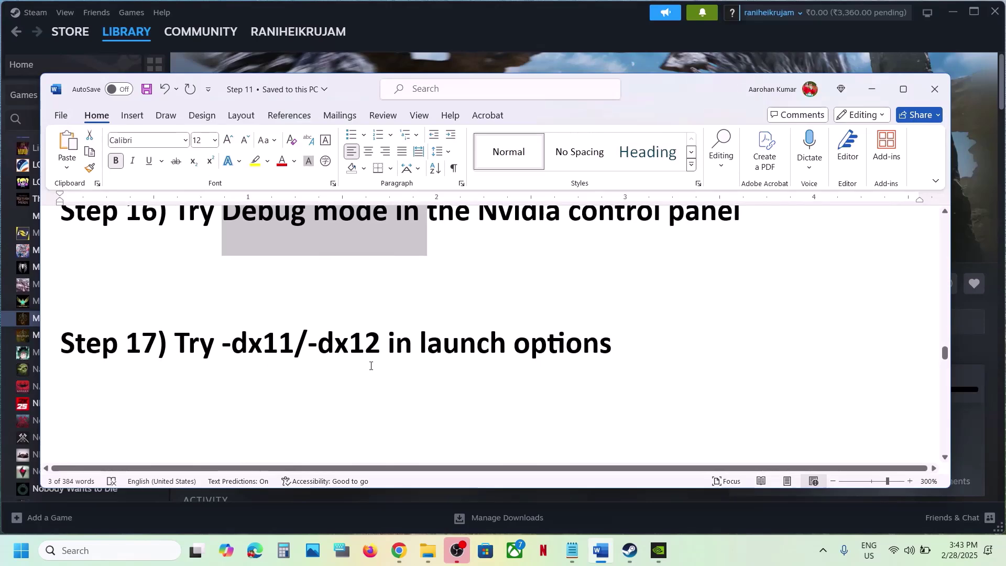
triple_click(381, 339)
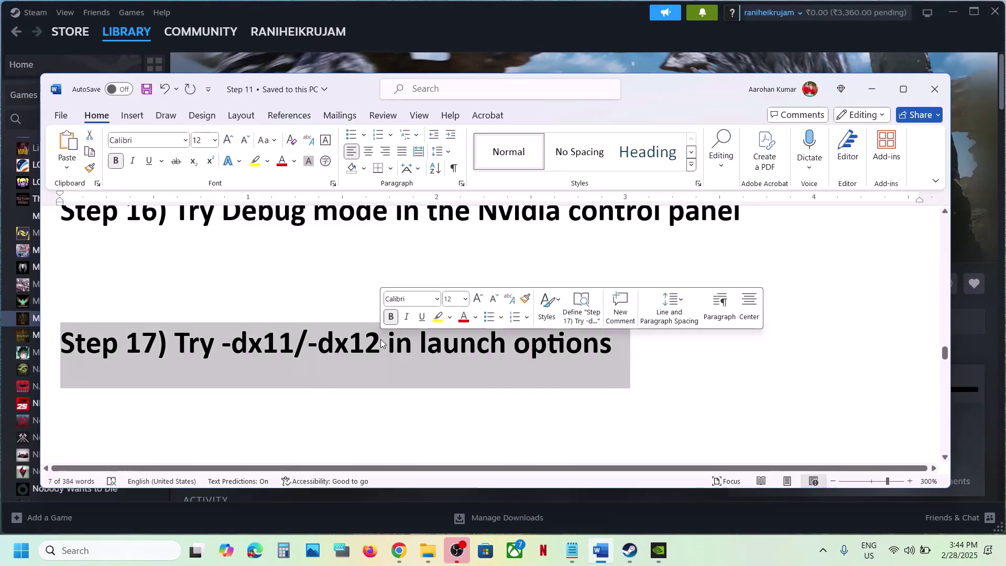
Review Step 18 on closing overclocking applications, and search Windows for MSI Afterburner.
scroll(381, 339, down, 5)
scroll(381, 339, up, 1)
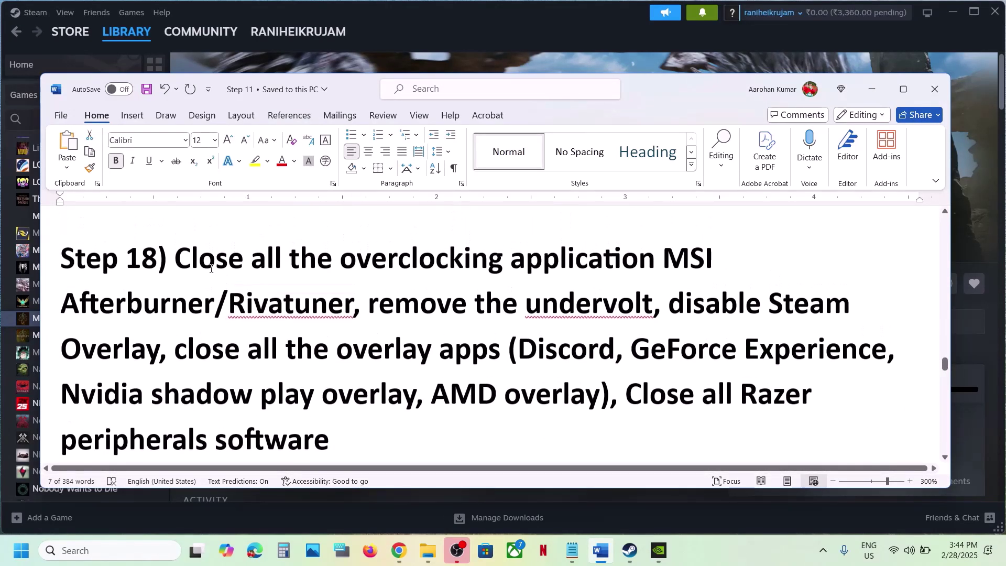
drag(540, 283, 718, 262)
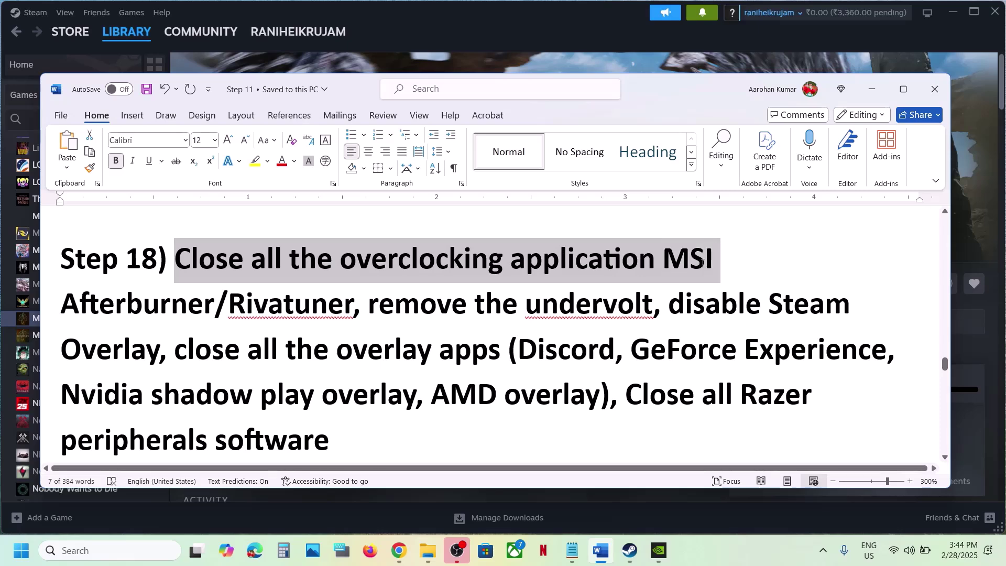
text(msi afterburner)
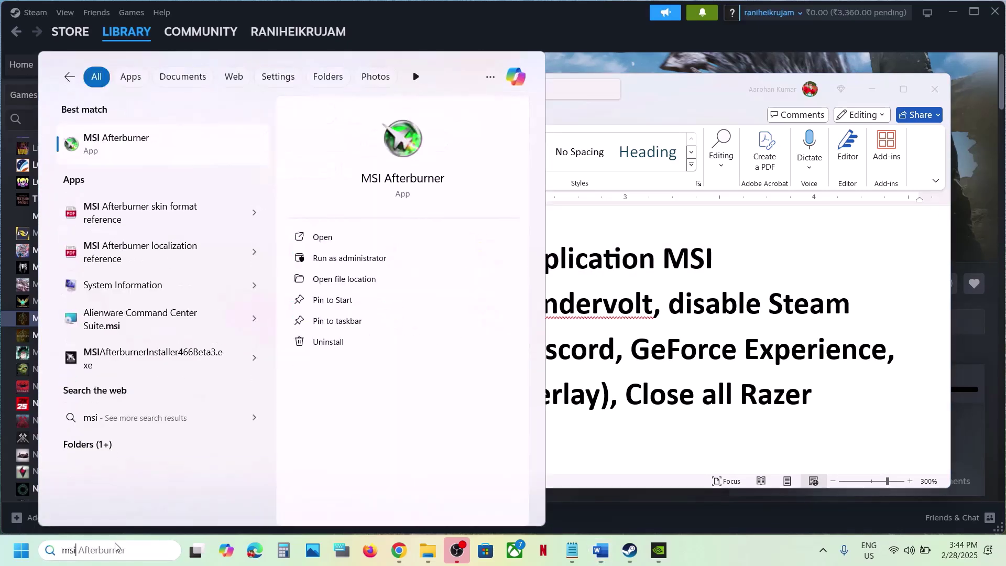
Search Windows for "riva", and open and minimise the MSI Afterburner window.
click(383, 484)
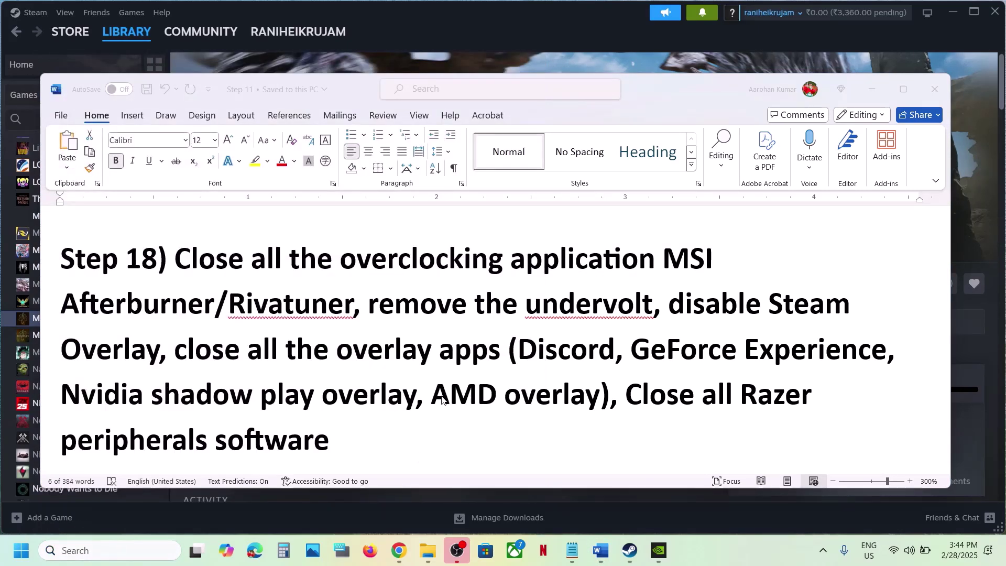
click(89, 551)
text(riva)
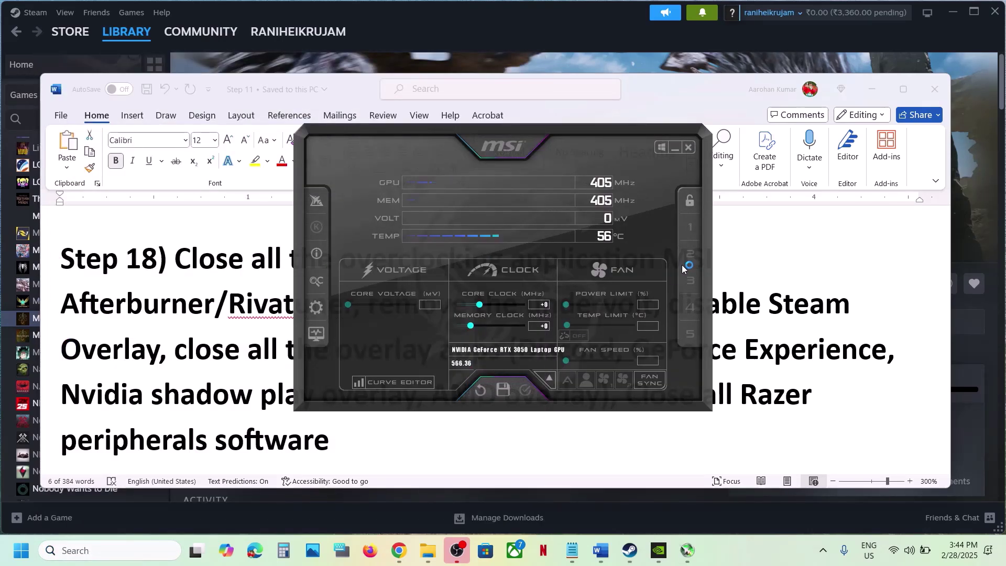
click(676, 149)
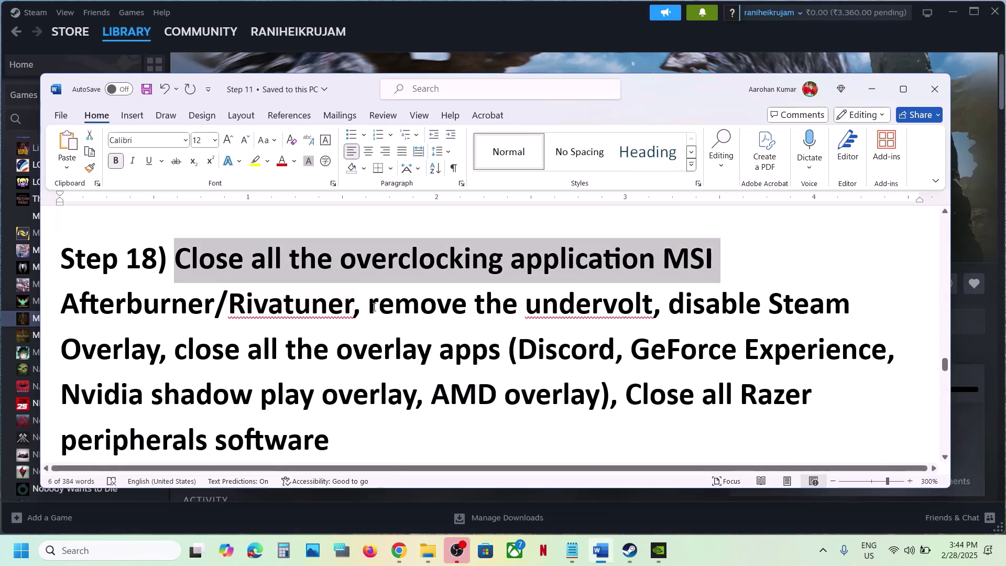
Exit MSI Afterburner and RivaTuner, which are running in the background, and return to the Word document.
click(823, 555)
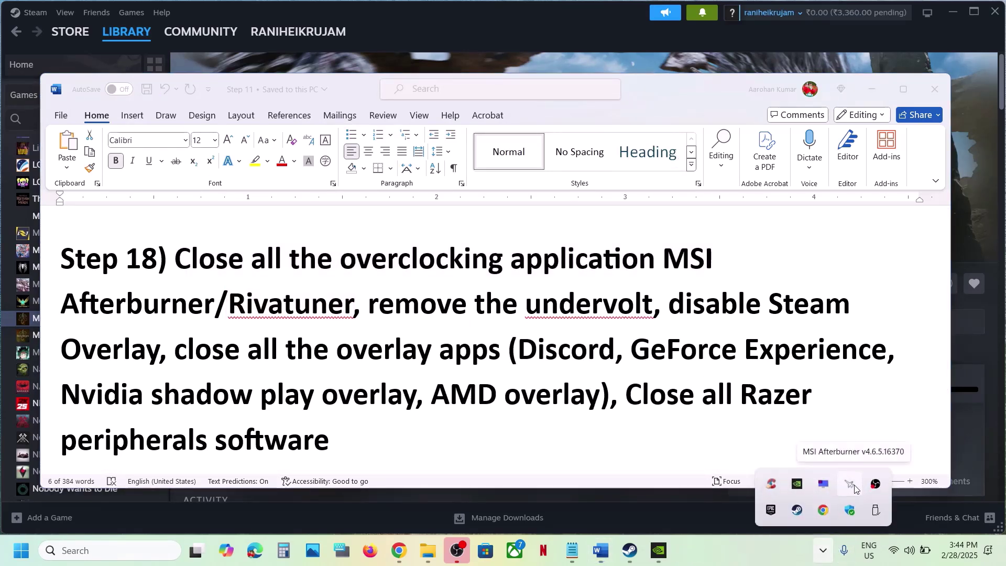
right_click(854, 489)
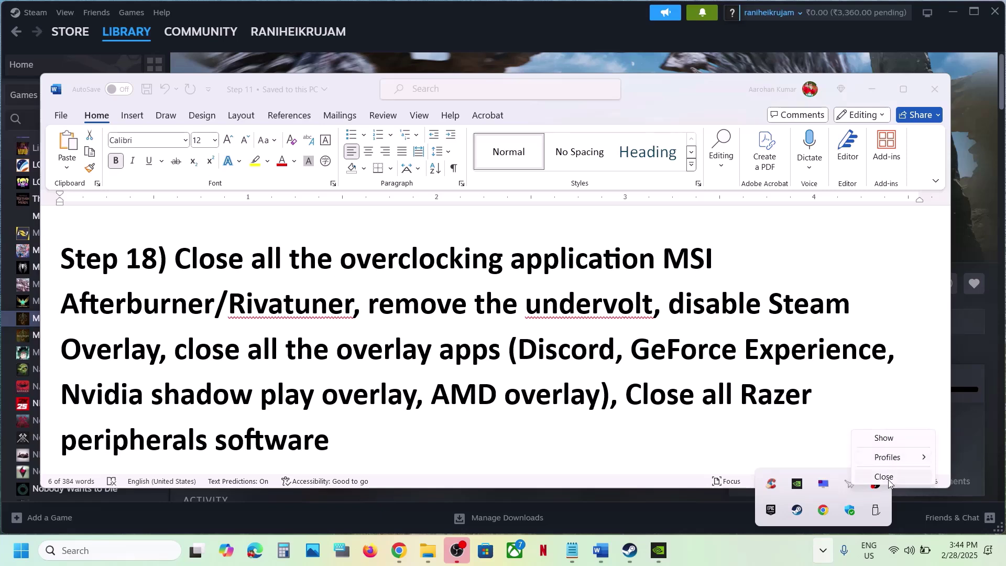
click(890, 478)
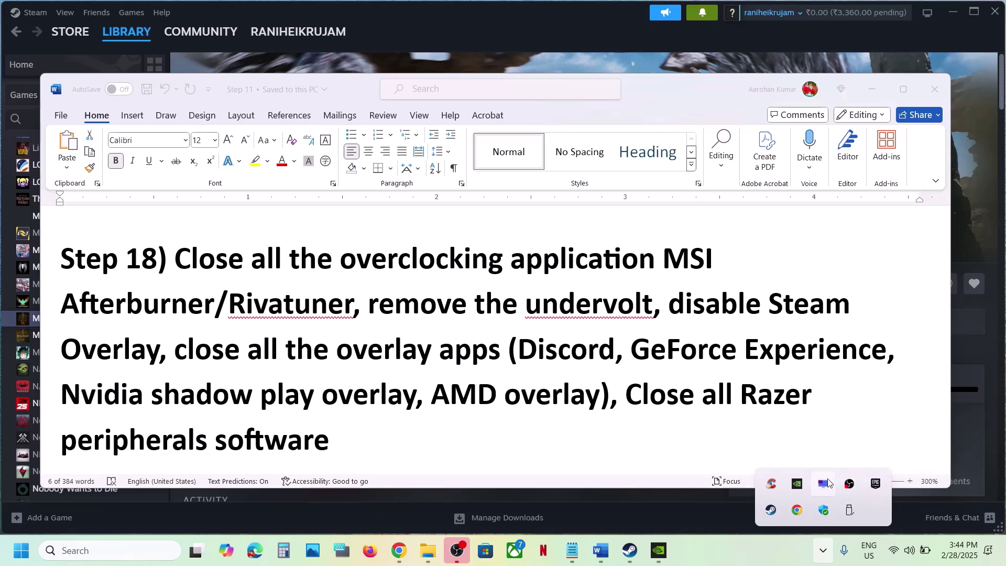
right_click(824, 487)
click(853, 550)
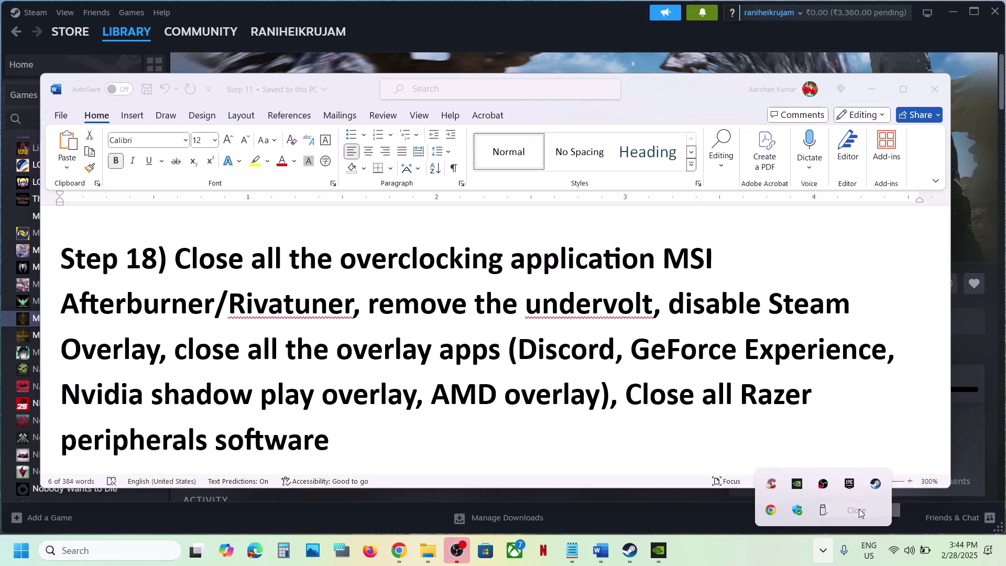
click(564, 265)
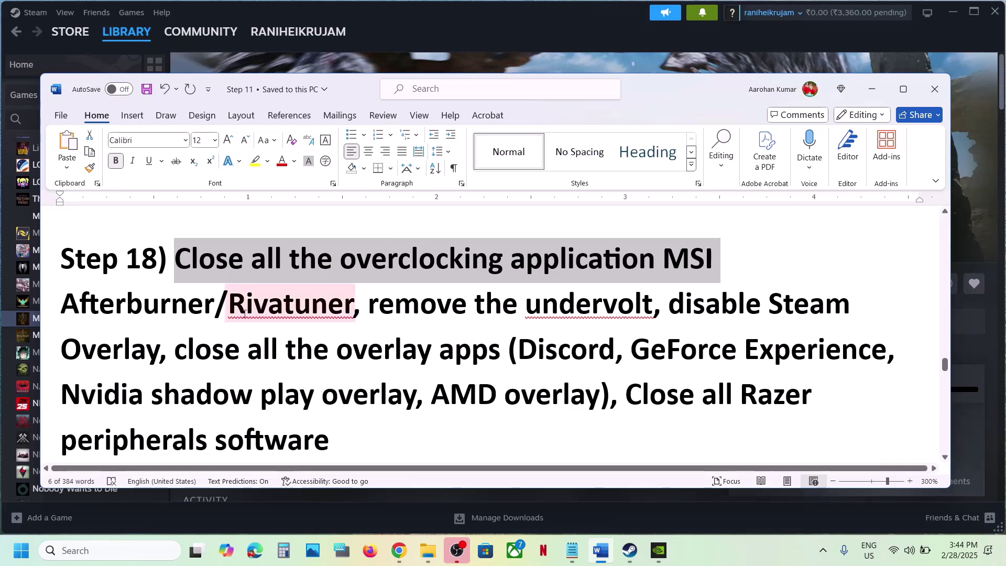
Review the note on disabling the Steam Overlay, and turn off the in-game overlay in the Monster Hunter Wilds properties in Steam.
drag(369, 307, 158, 350)
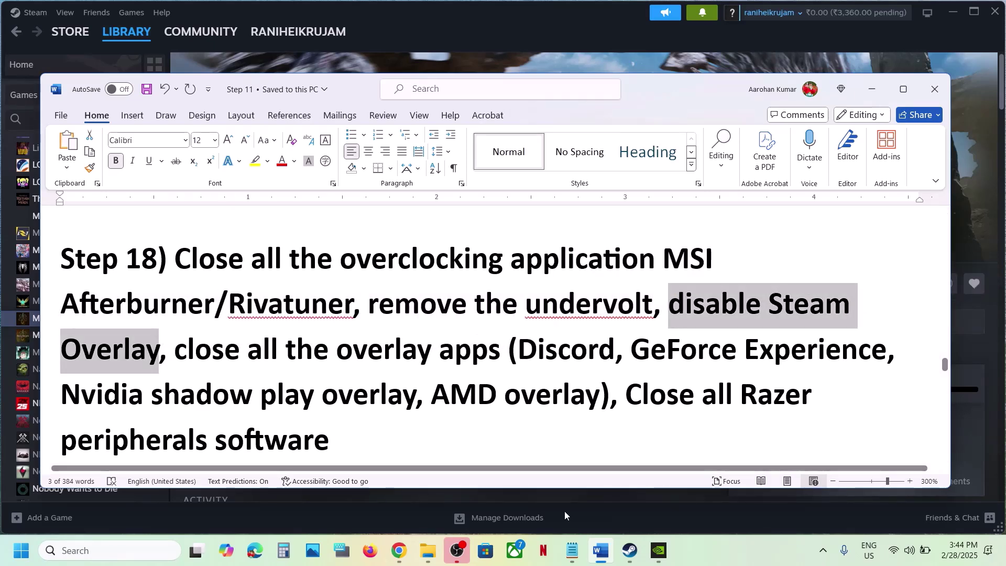
click(635, 554)
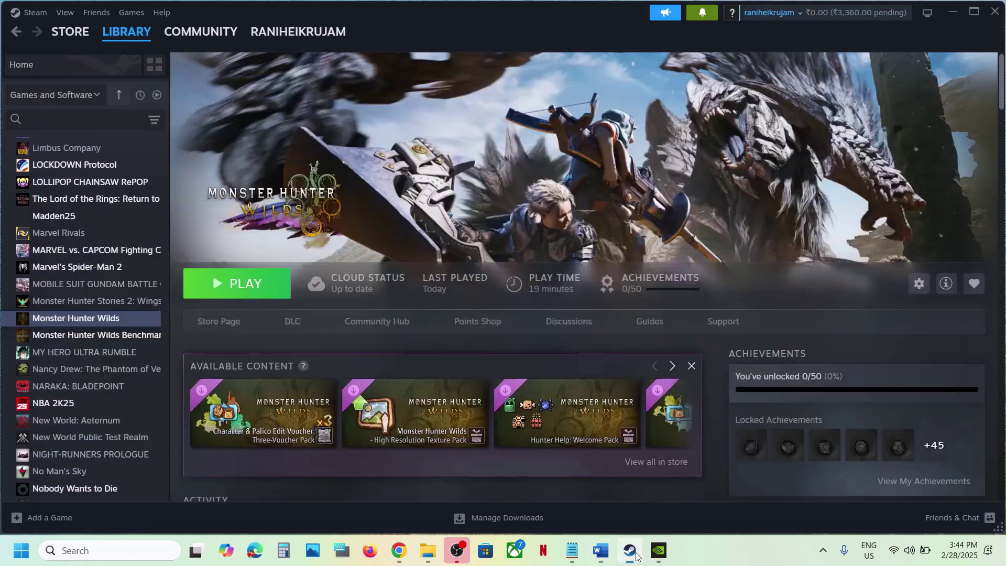
right_click(117, 319)
click(181, 419)
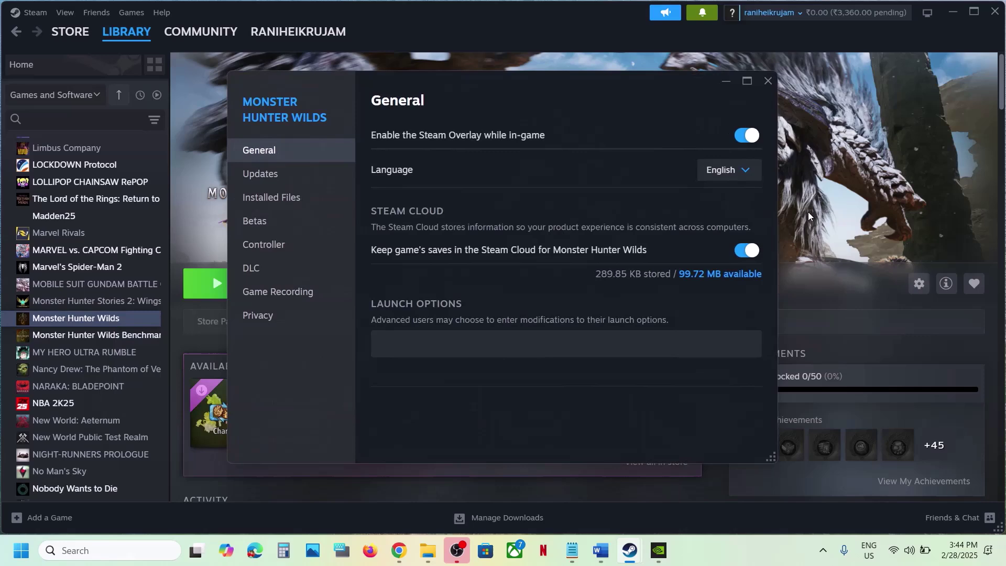
click(742, 139)
click(768, 81)
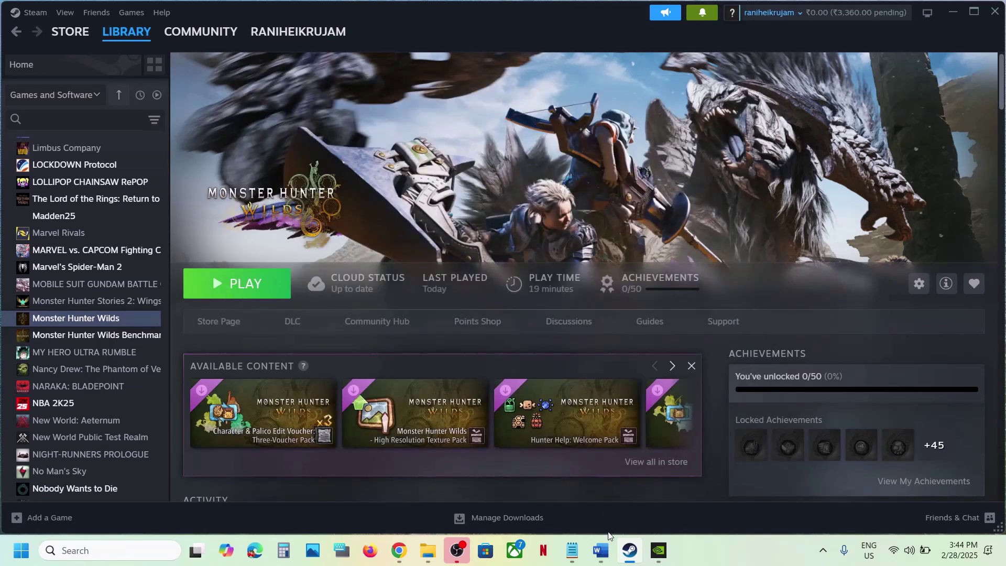
Review the Discord item of Step 18 in Word, and check the NVIDIA overlay setting in the NVIDIA app.
click(600, 550)
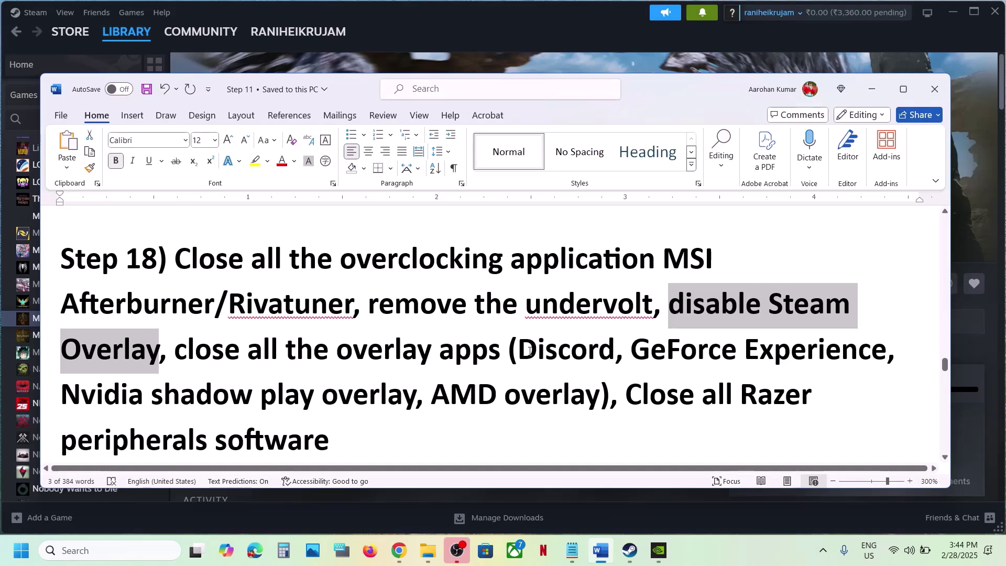
drag(529, 351, 622, 355)
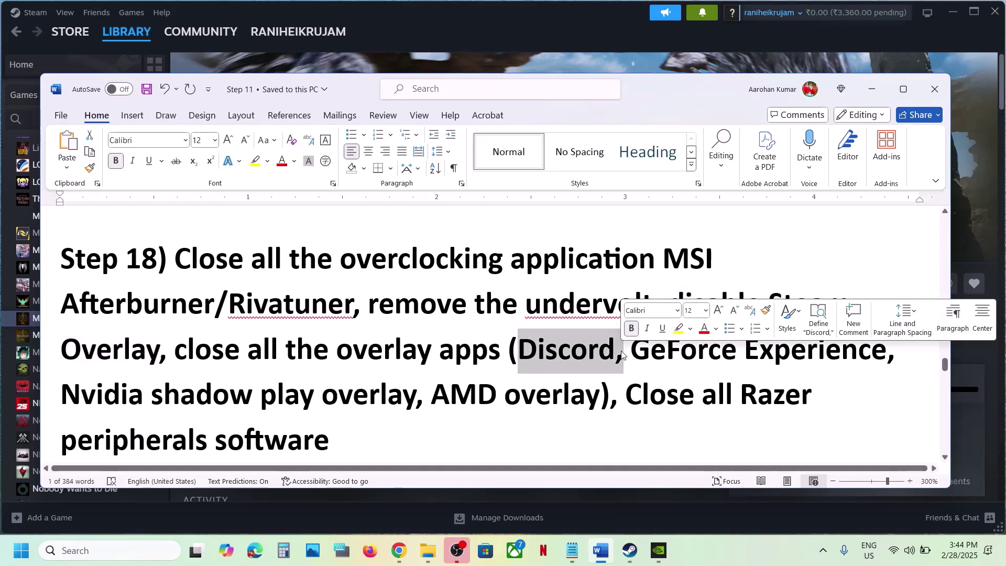
click(658, 550)
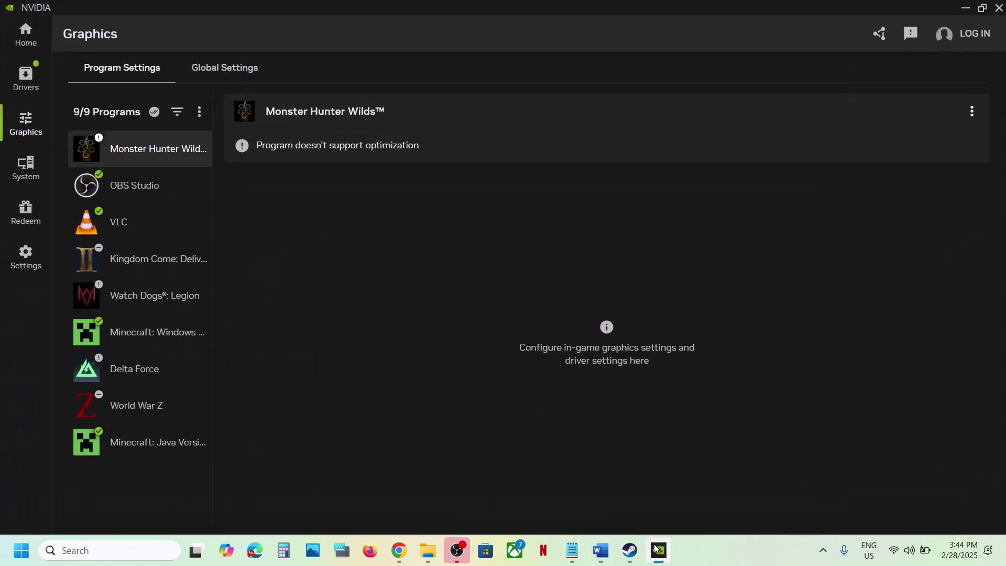
click(19, 262)
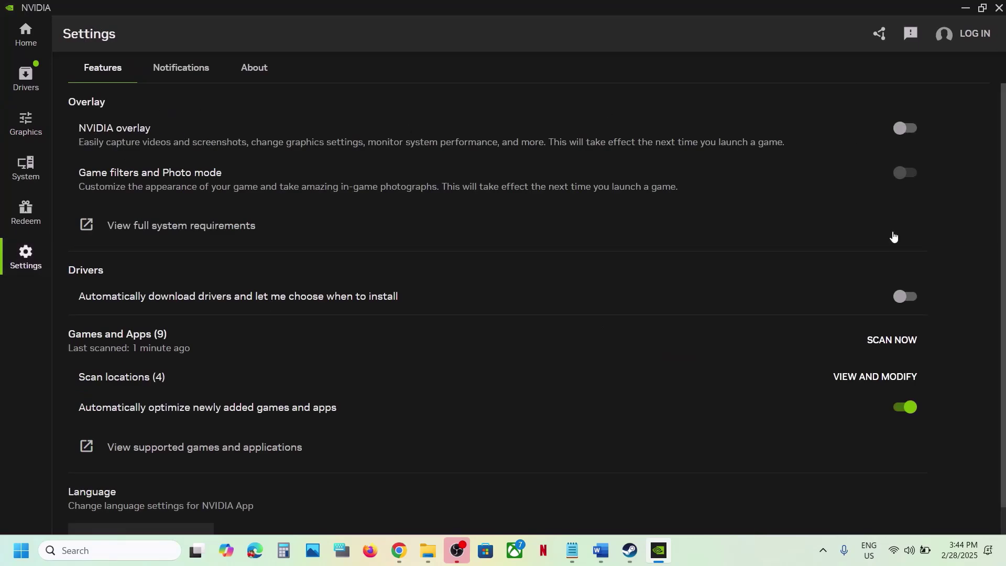
click(966, 11)
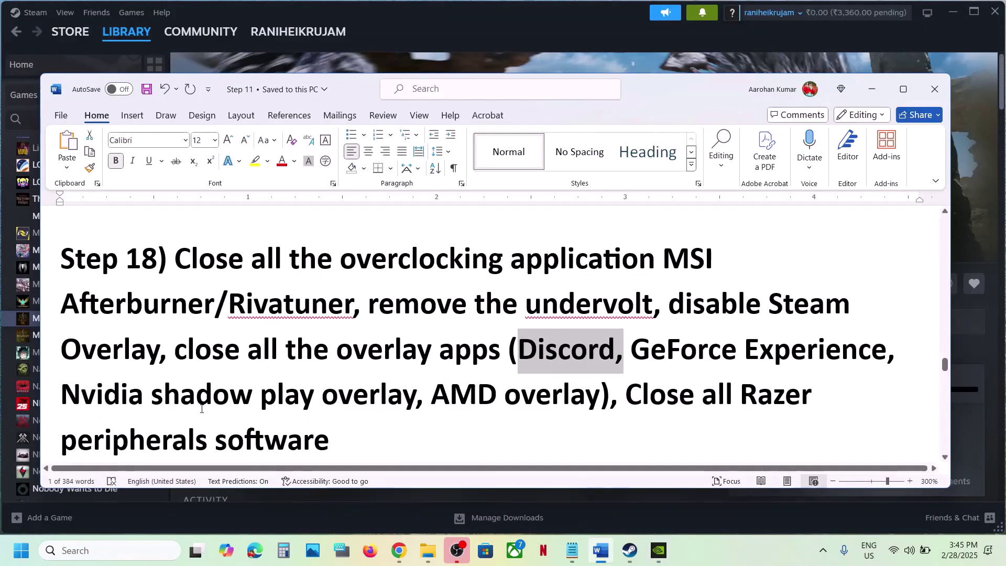
Review the rest of Step 18 on closing the overlay apps and all Razer peripherals software.
scroll(441, 403, down, 1)
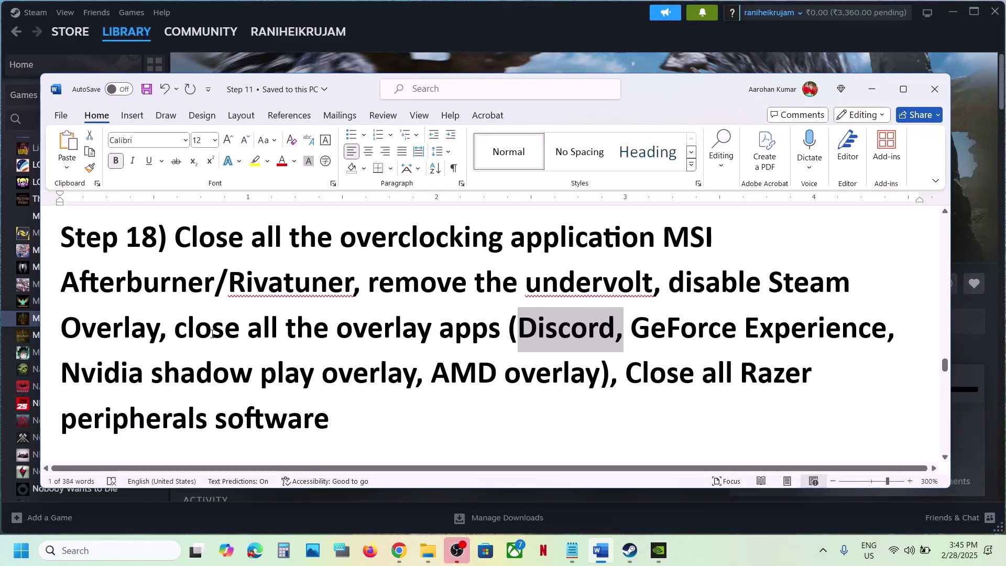
drag(175, 330, 335, 422)
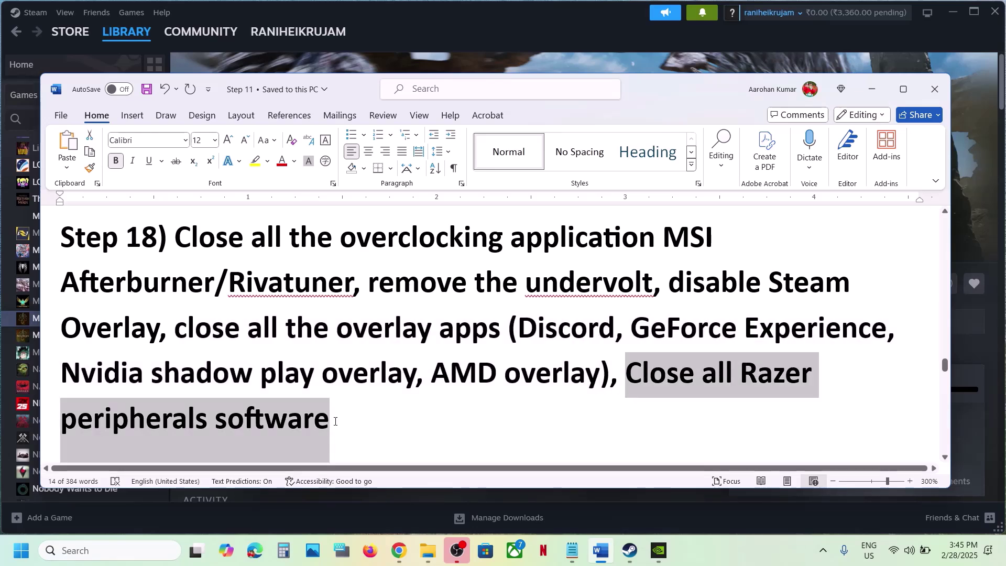
drag(335, 421, 335, 421)
Review Step 19 on unplugging external devices, disconnecting extra controllers and monitors, and closing Razer Synapse and third-party services.
scroll(334, 422, down, 2)
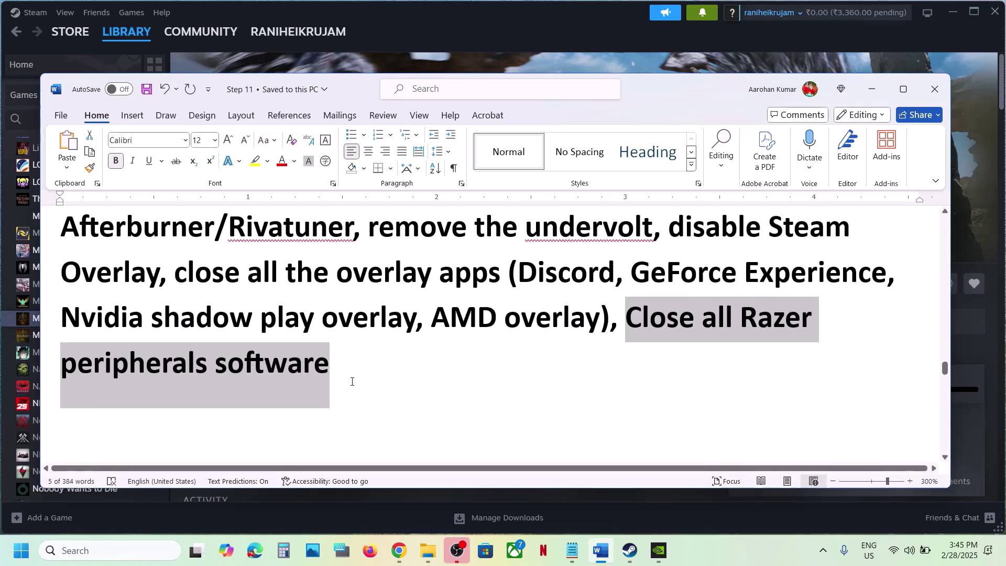
scroll(352, 381, down, 3)
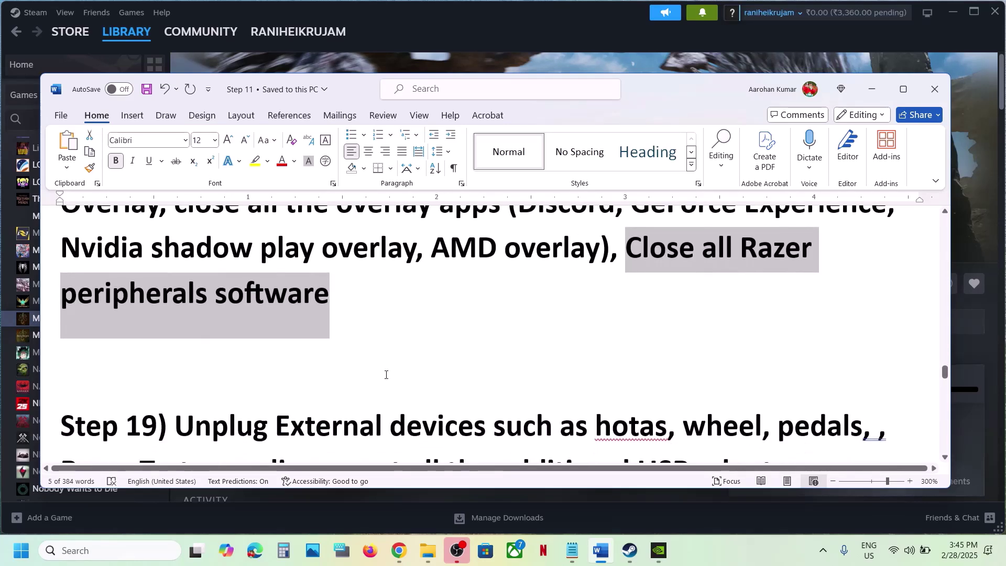
scroll(386, 375, down, 3)
drag(175, 298, 268, 386)
scroll(286, 285, down, 3)
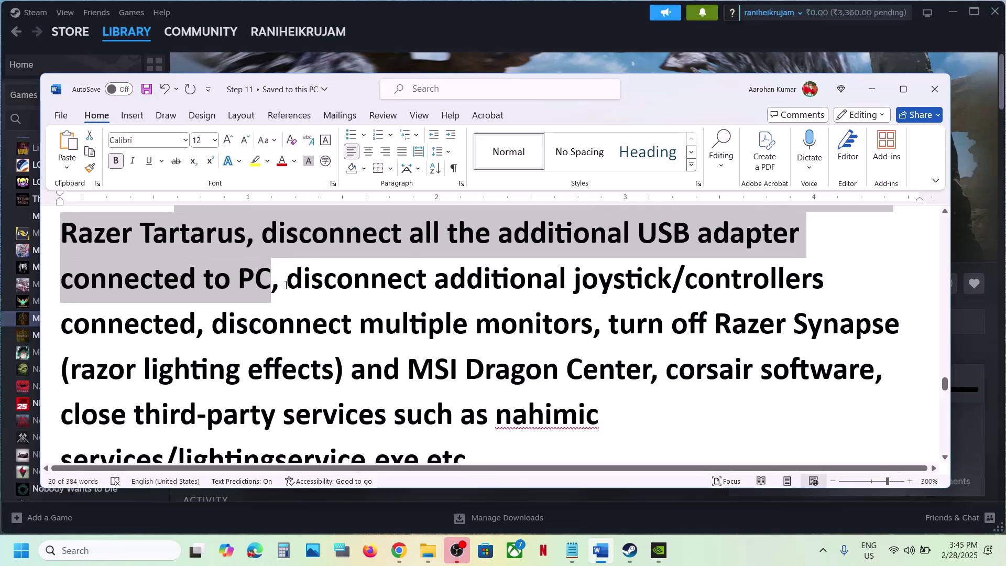
drag(286, 285, 593, 328)
click(195, 334)
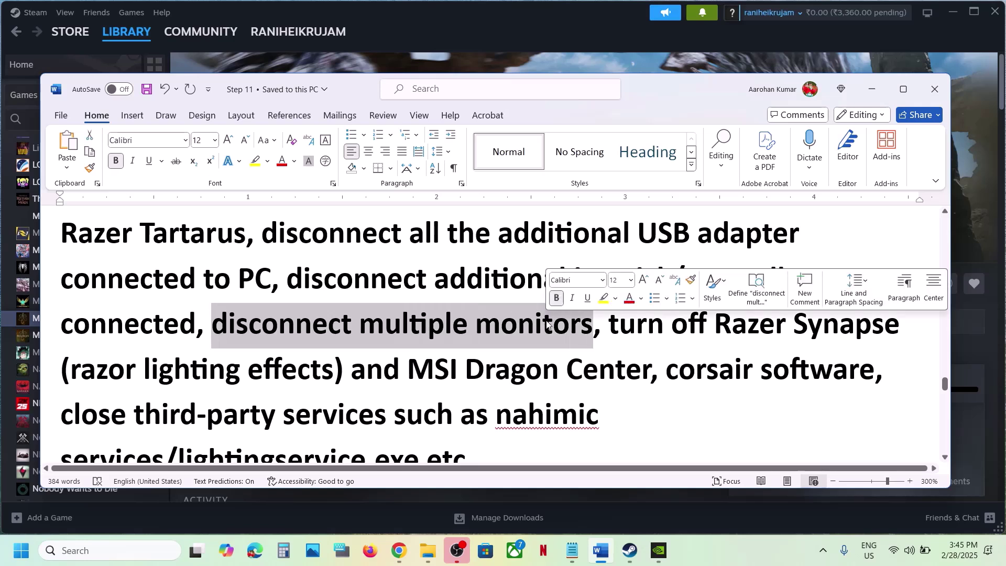
drag(195, 315, 294, 287)
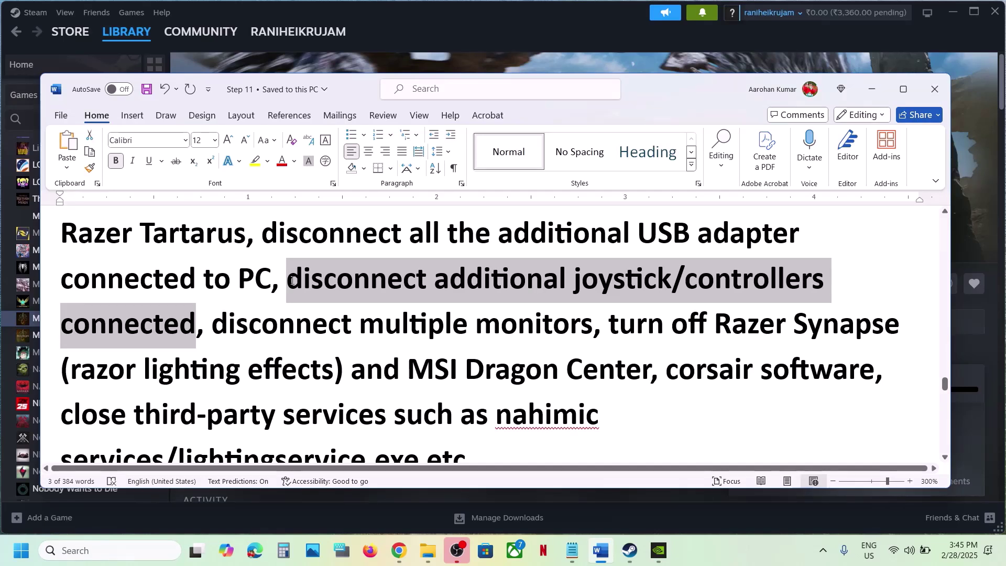
drag(214, 324, 529, 328)
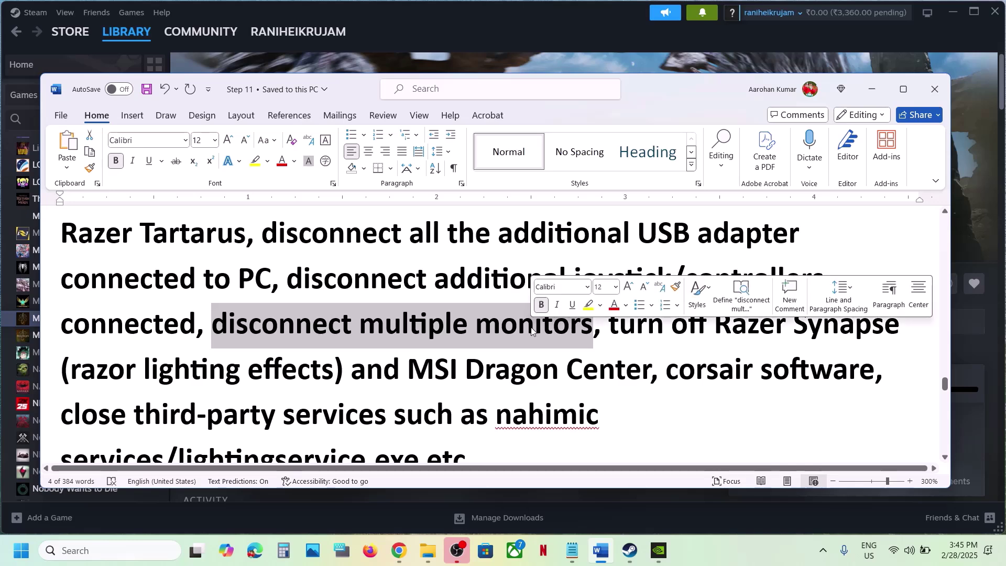
drag(608, 324, 762, 369)
drag(636, 408, 527, 339)
scroll(527, 339, down, 3)
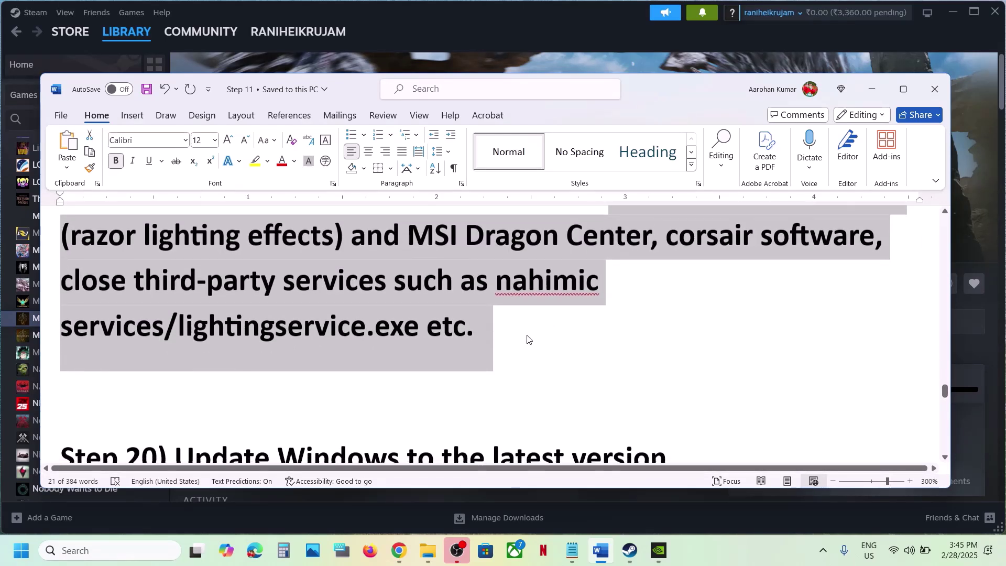
Review Step 20 on updating Windows, and resume the paused updates in the Windows Update settings.
drag(193, 363, 665, 364)
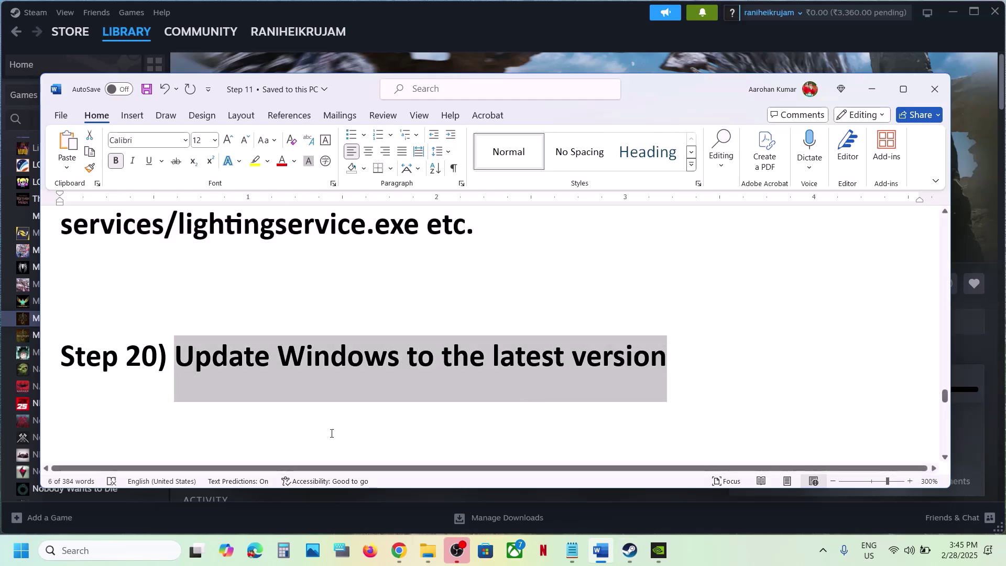
key(super+i)
click(55, 434)
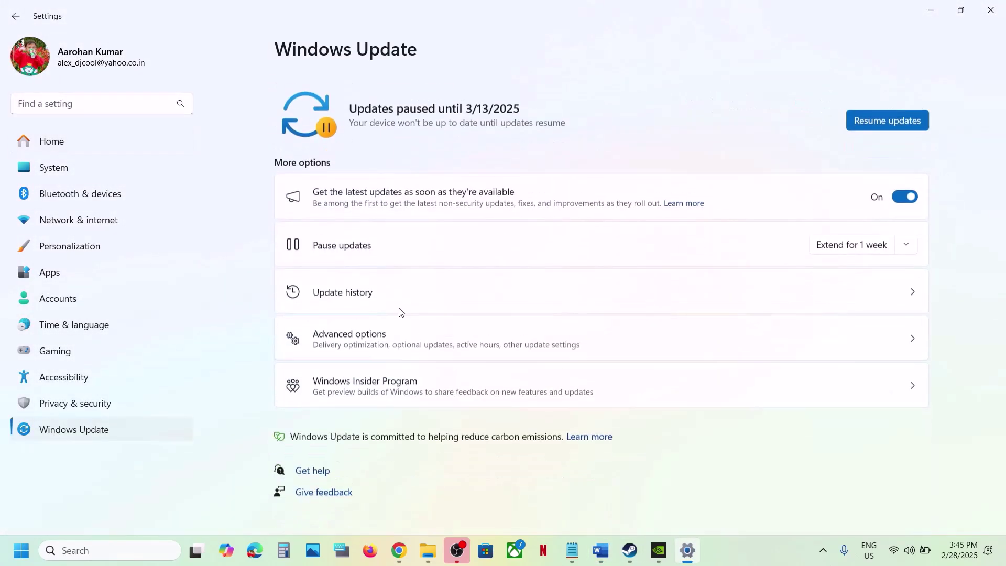
click(867, 109)
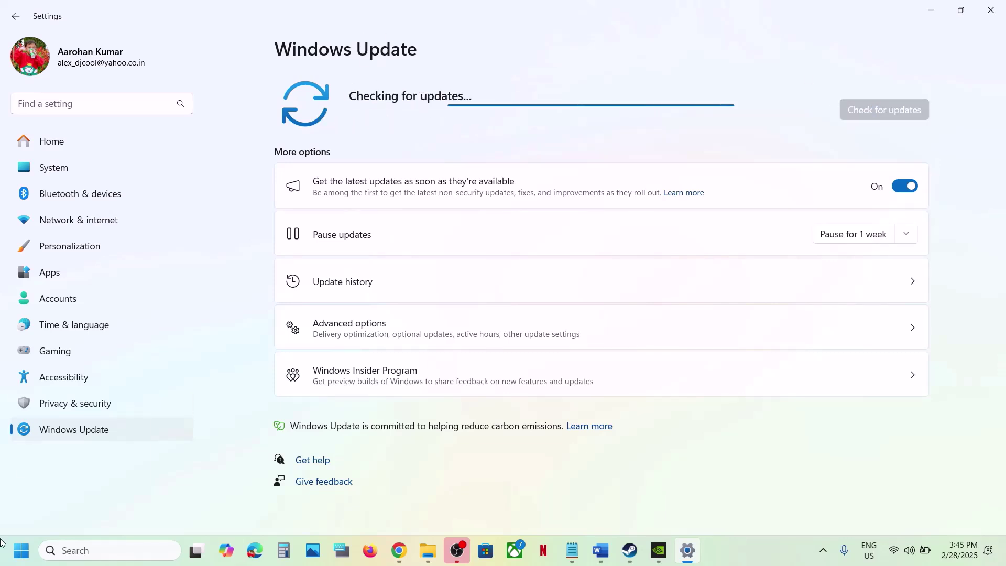
View the Windows power options and dismiss them without restarting.
key(super)
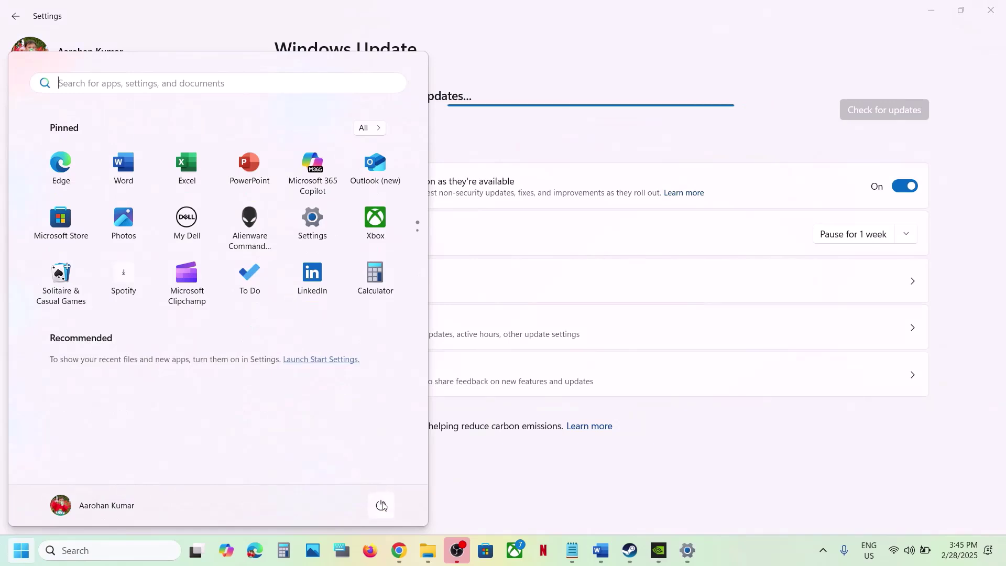
click(381, 504)
key(Escape)
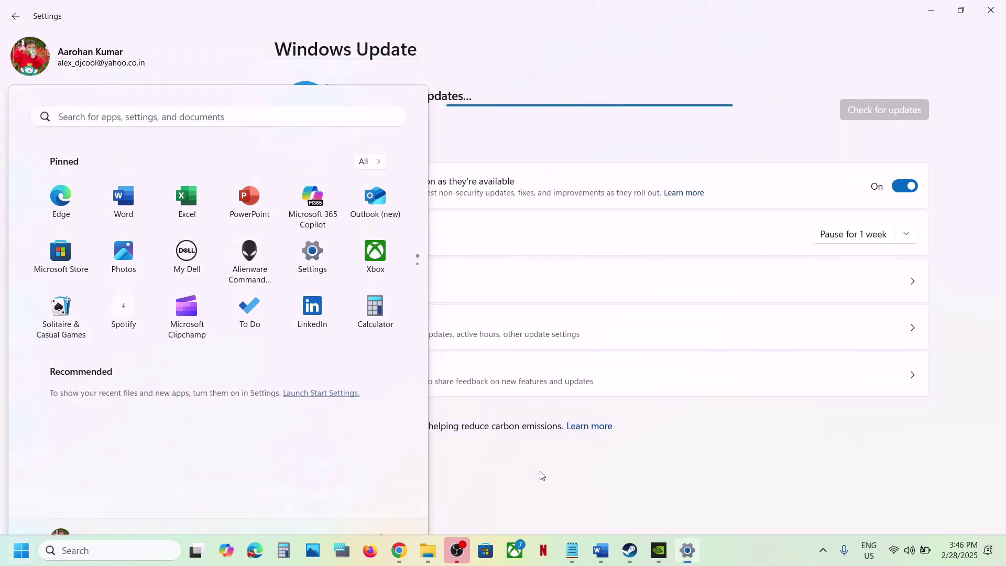
click(539, 474)
Run winver to check the installed Windows version and build, and close the version dialog.
click(91, 551)
text(winver)
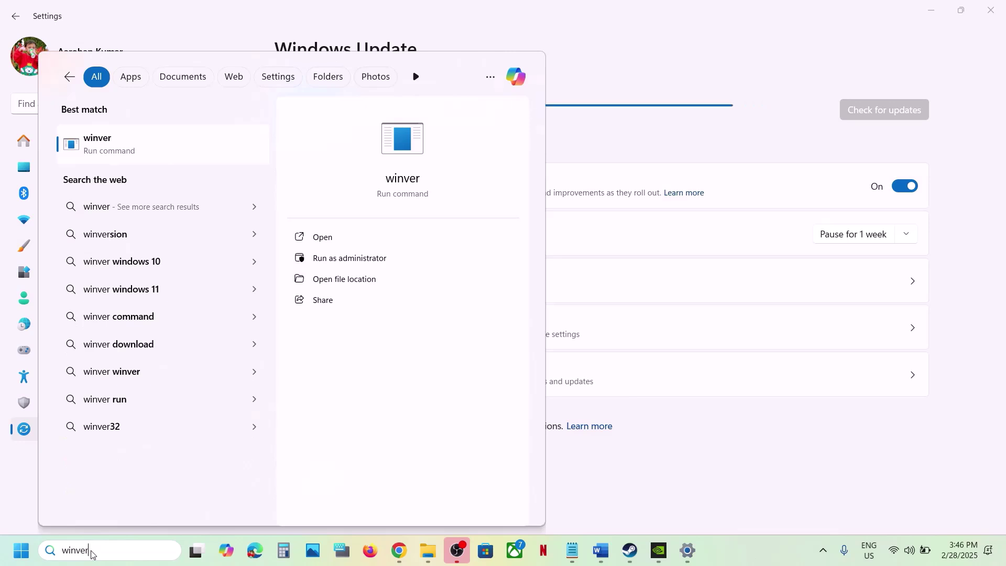
key(Return)
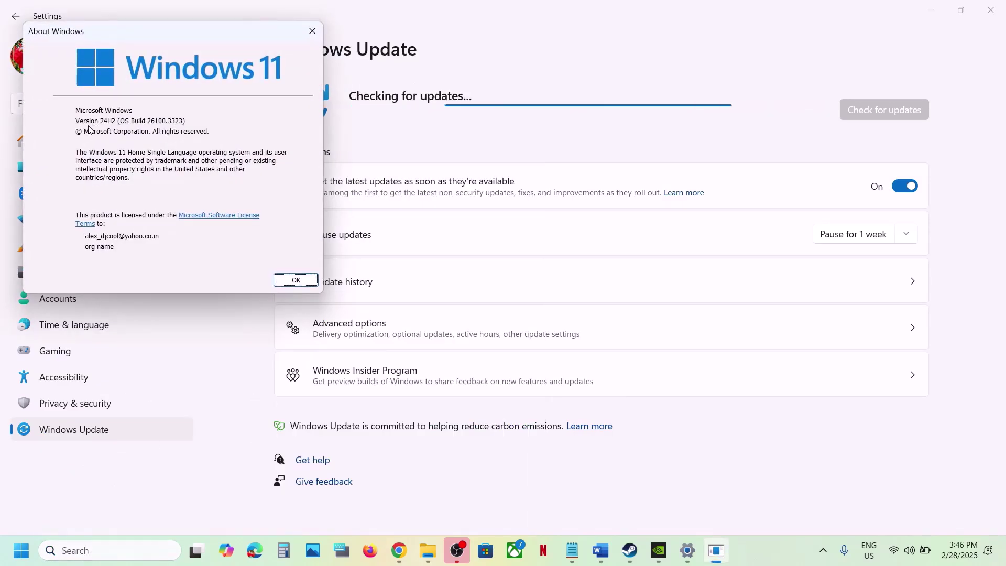
click(313, 32)
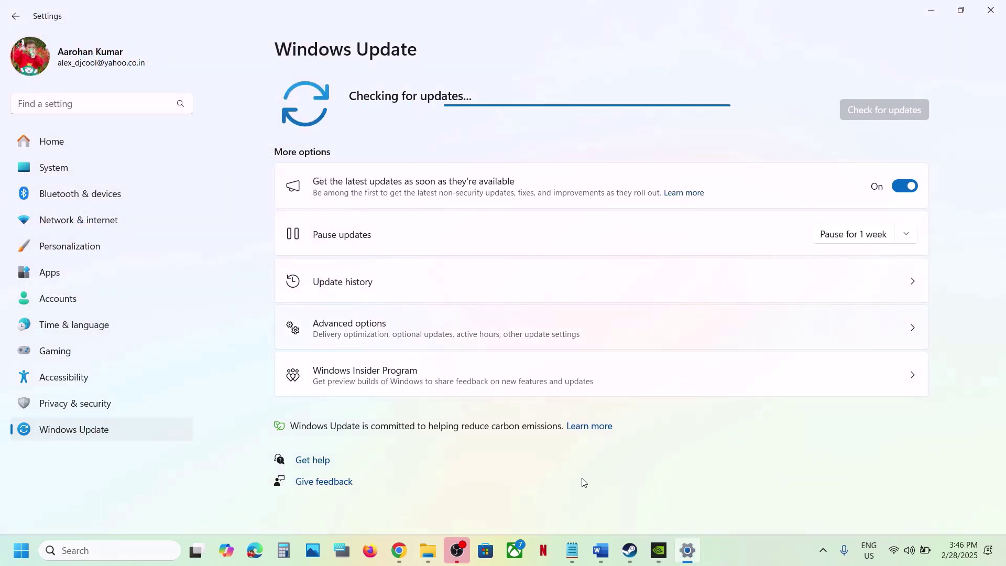
Review Step 21 in the Word notes on increasing the virtual memory.
click(600, 550)
scroll(393, 319, down, 2)
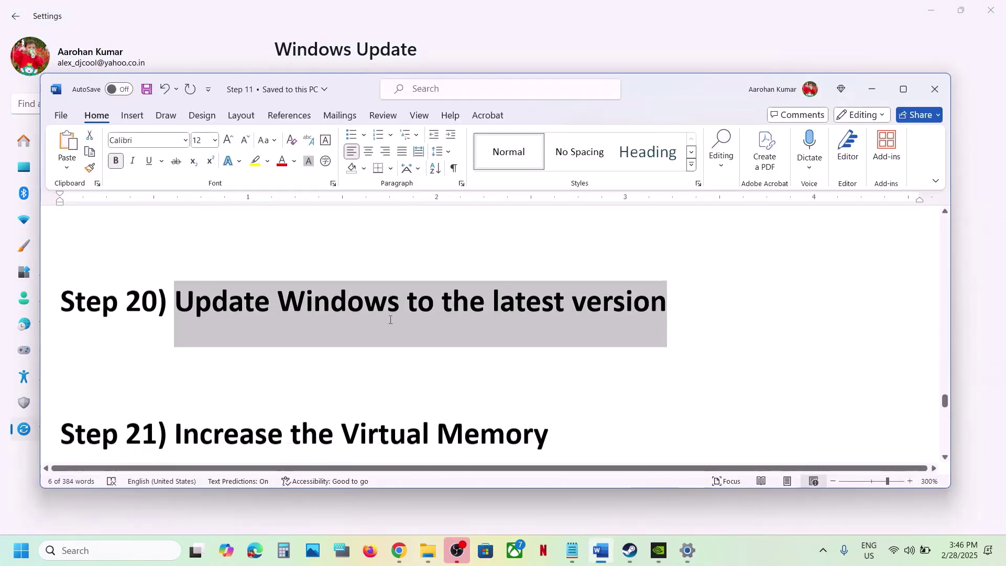
scroll(274, 339, down, 1)
scroll(274, 338, down, 1)
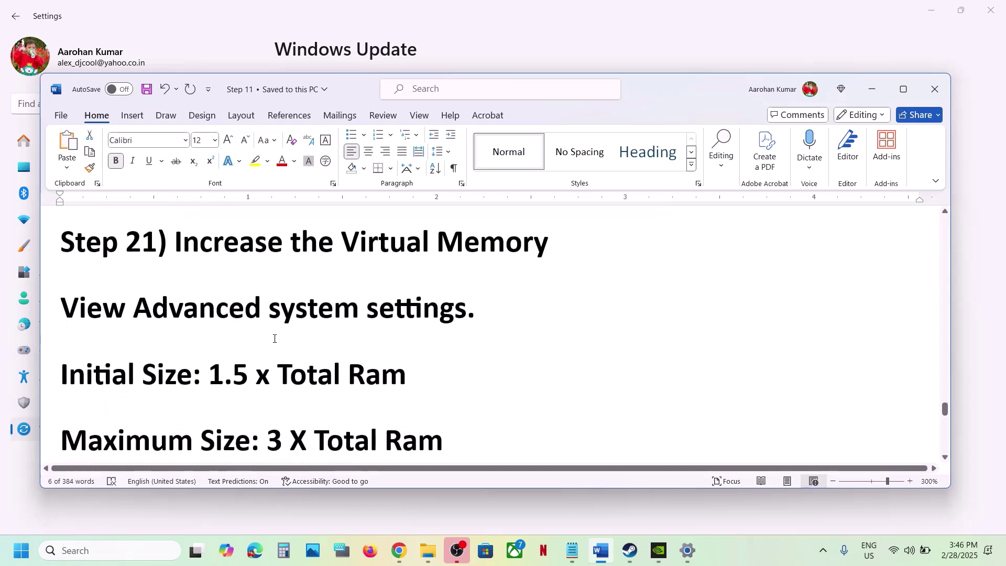
click(725, 561)
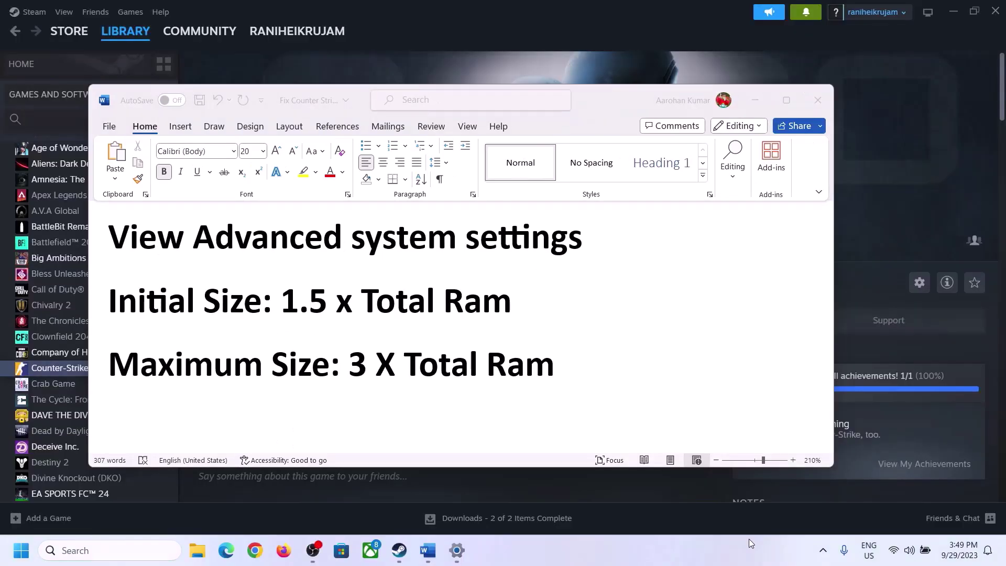
Copy "View Advanced system settings" from the notes, search Windows for it, and open System Properties over the document.
click(145, 243)
drag(120, 242, 541, 263)
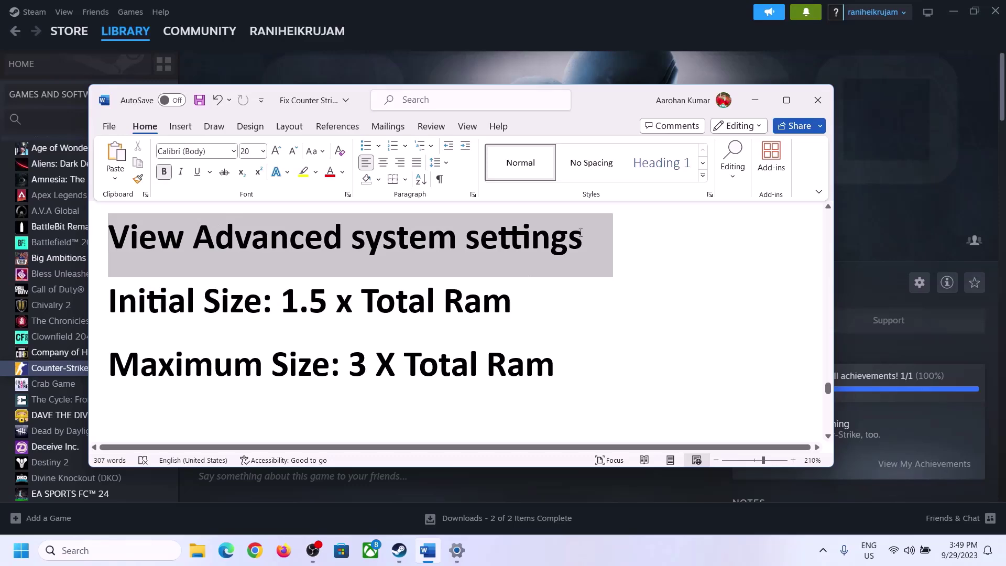
key(ctrl+c)
click(120, 550)
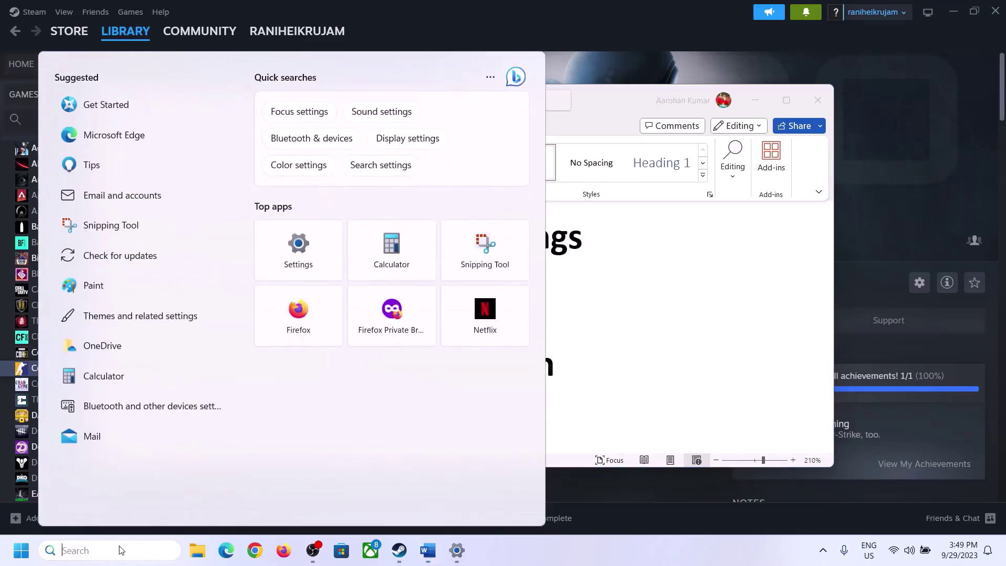
key(ctrl+v)
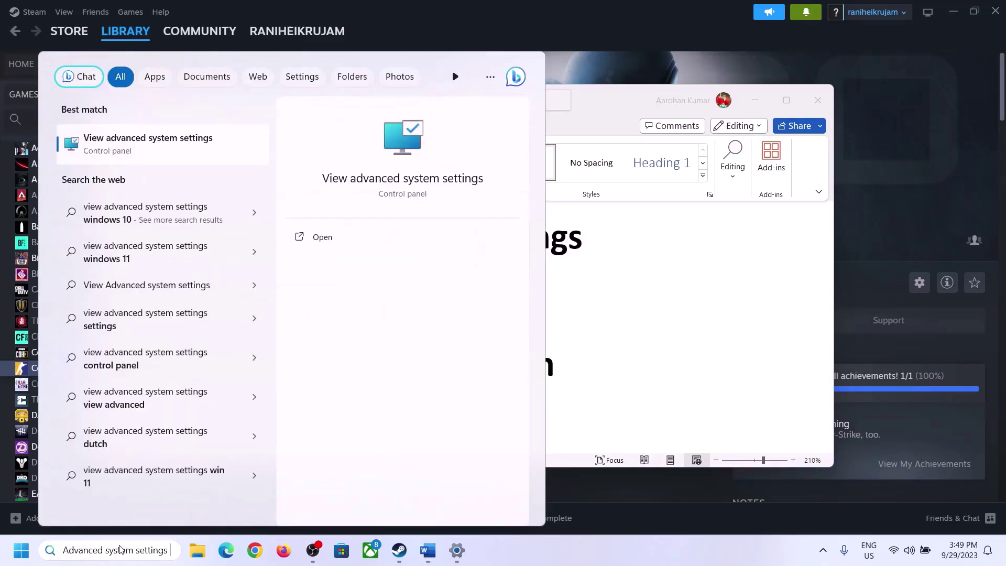
click(141, 153)
drag(209, 102, 449, 181)
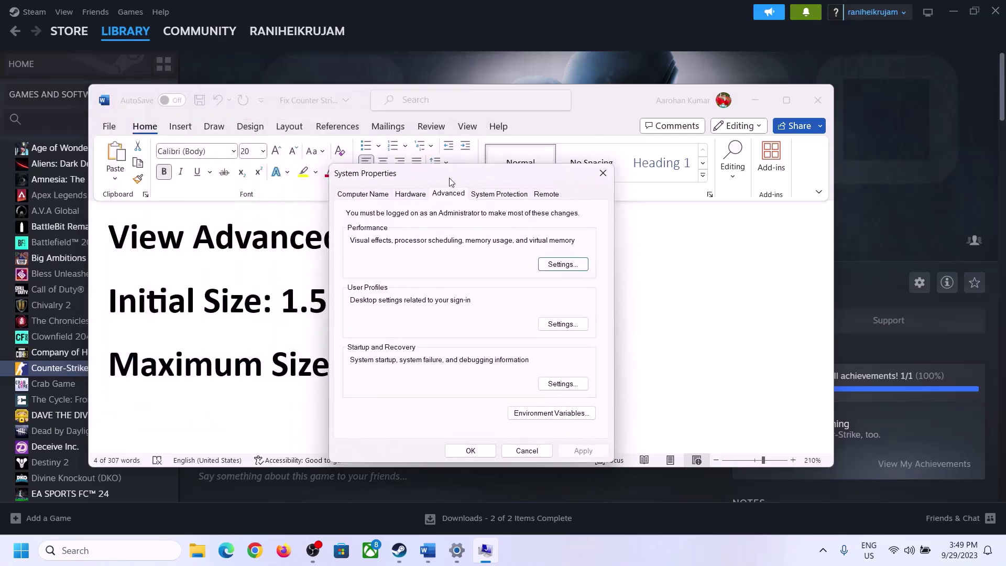
Open the Virtual Memory settings, disable automatic paging file management for all drives, and choose a custom size for drive C:.
click(562, 265)
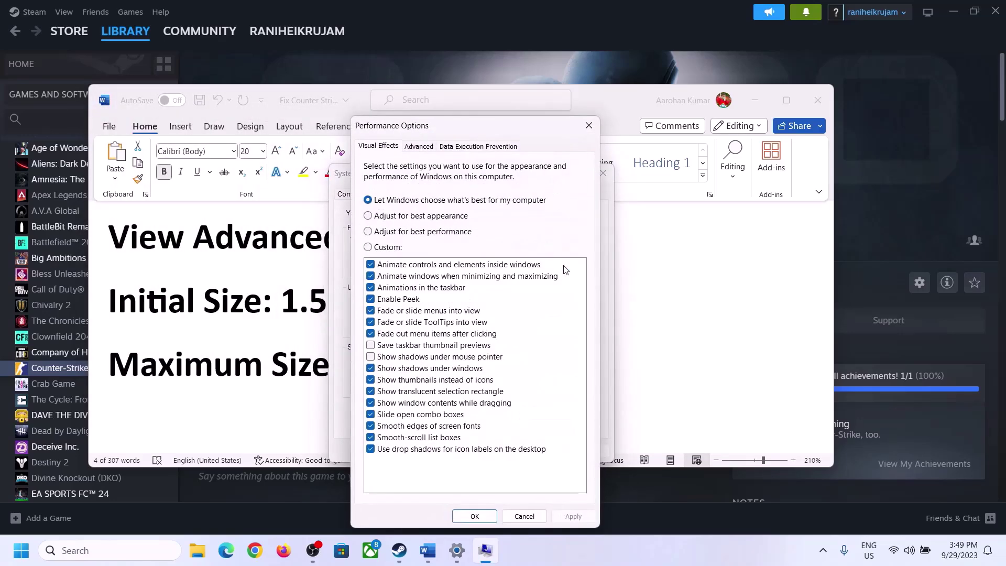
click(419, 147)
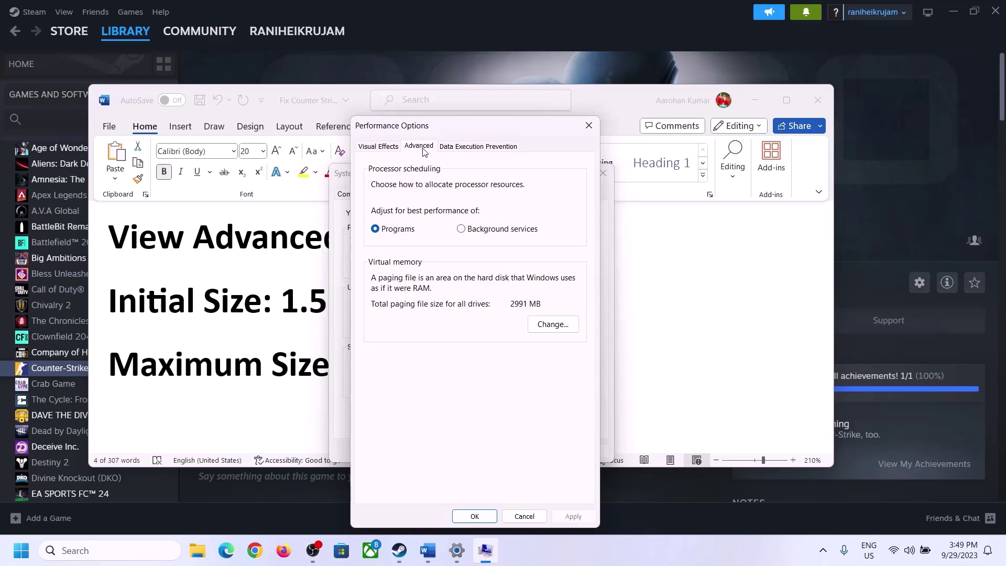
click(556, 325)
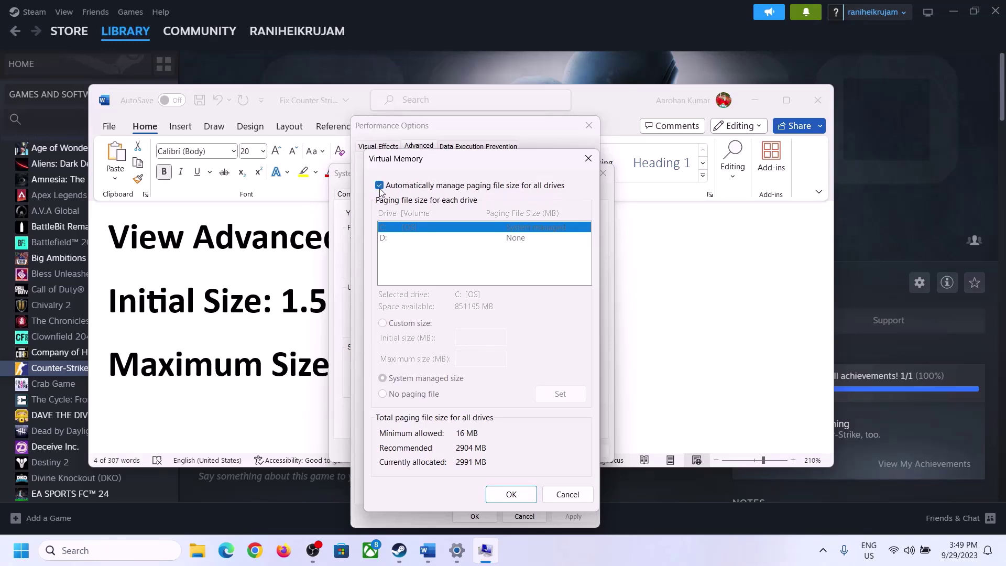
click(380, 187)
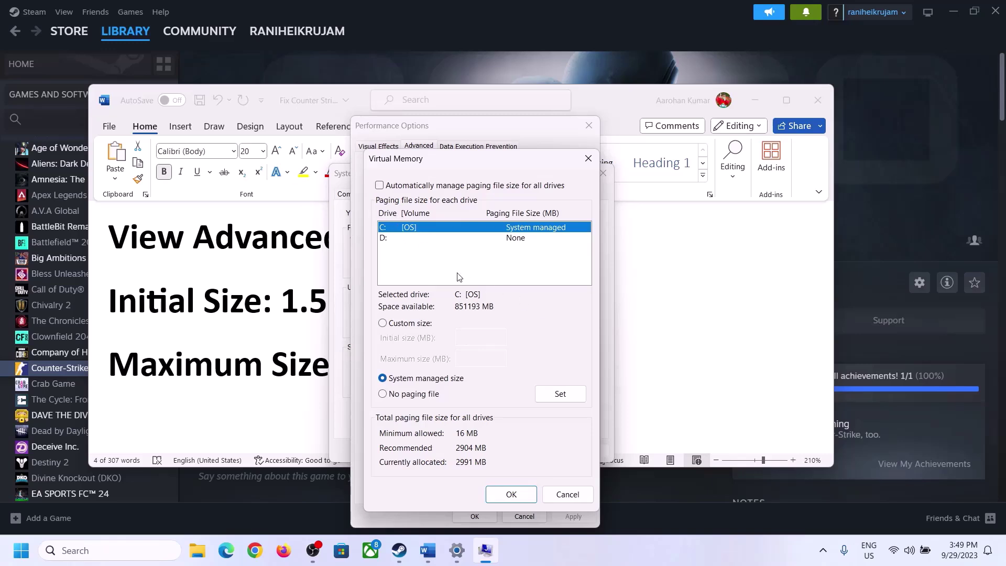
click(383, 324)
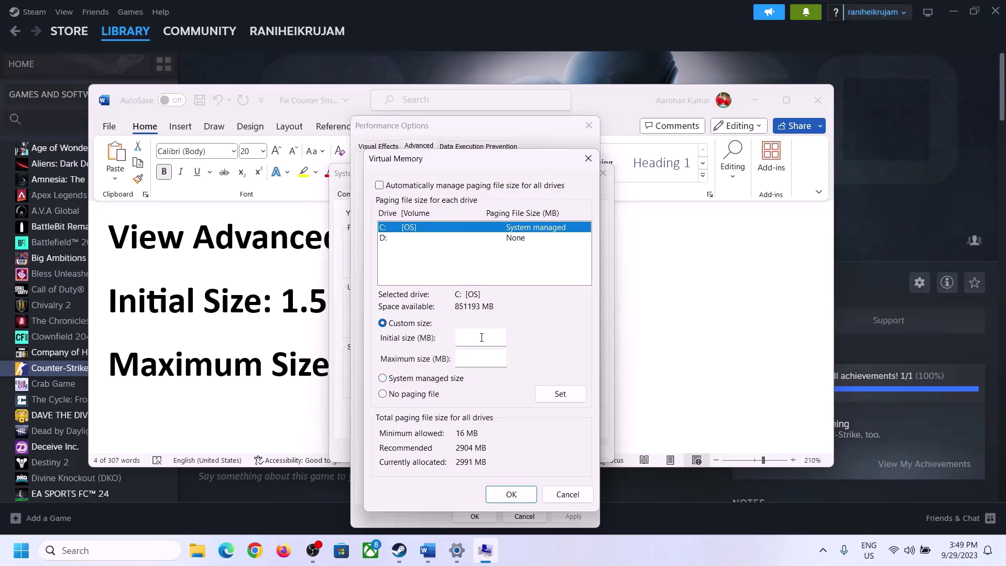
Check the initial size formula in the notes and the installed RAM on the System About page.
click(287, 308)
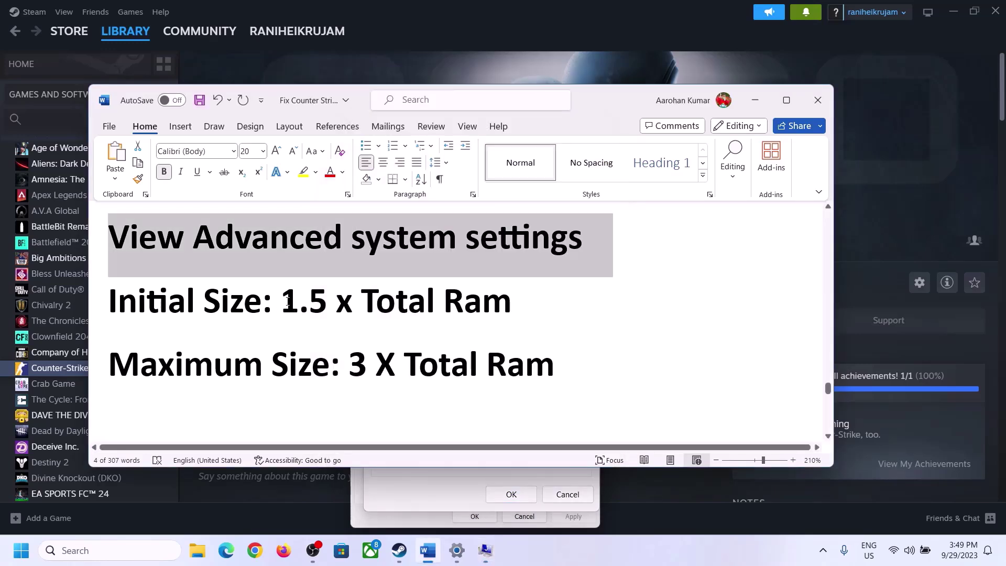
drag(286, 303, 467, 313)
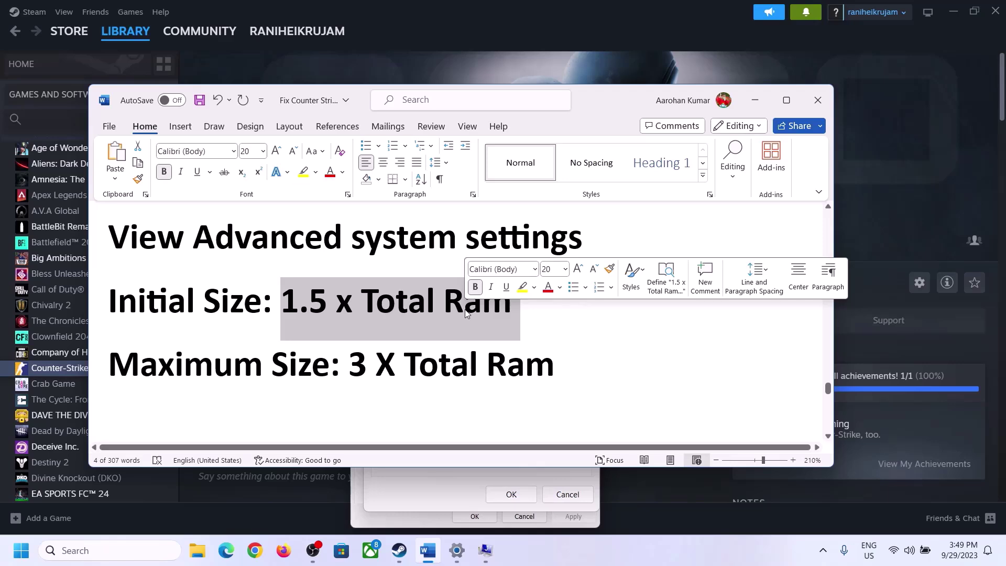
click(457, 553)
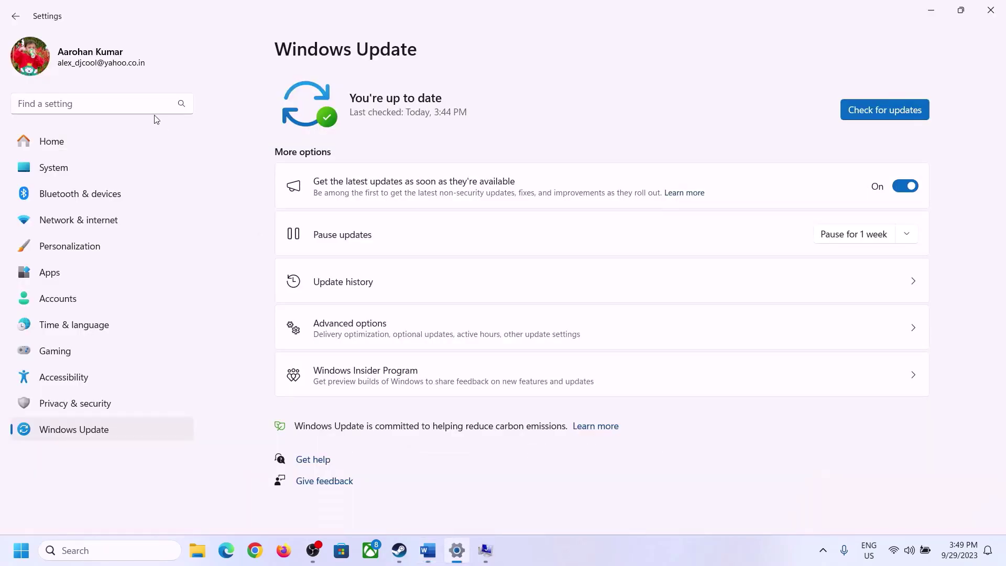
click(51, 167)
scroll(370, 405, down, 10)
click(332, 493)
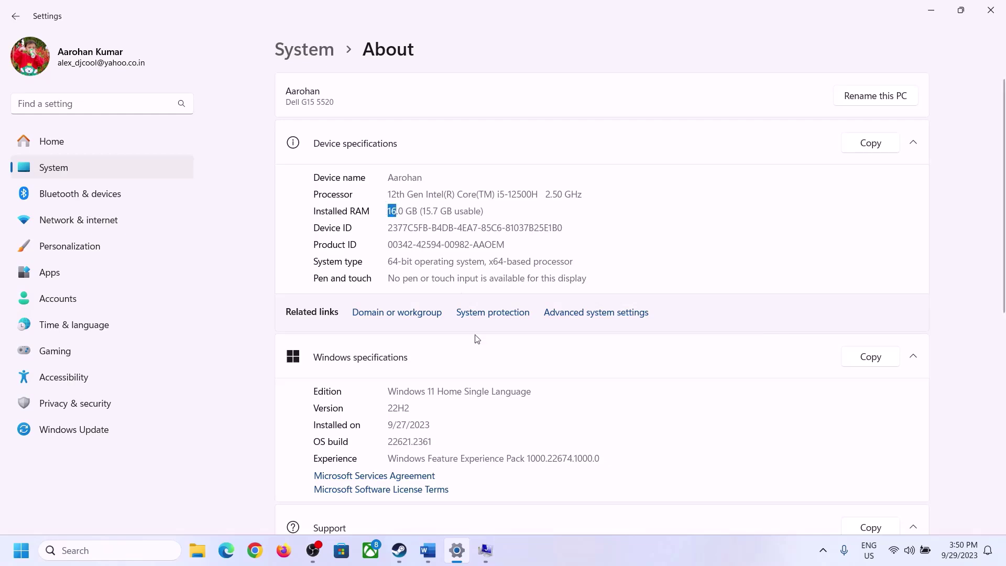
Run calc to open Calculator beside the Virtual Memory dialog, and recheck the initial size formula in the notes.
click(480, 551)
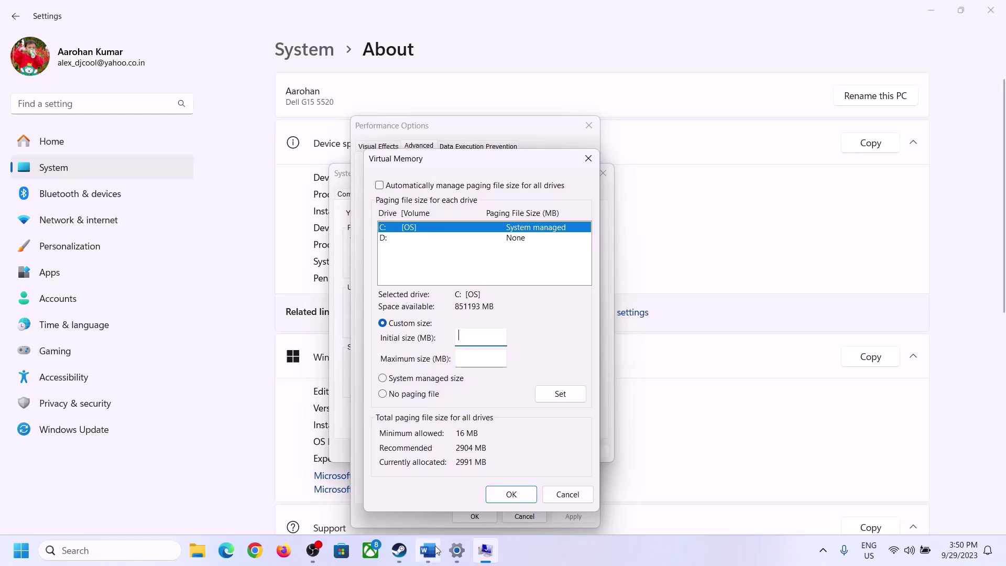
mouse_move(456, 550)
mouse_move(453, 516)
key(super+r)
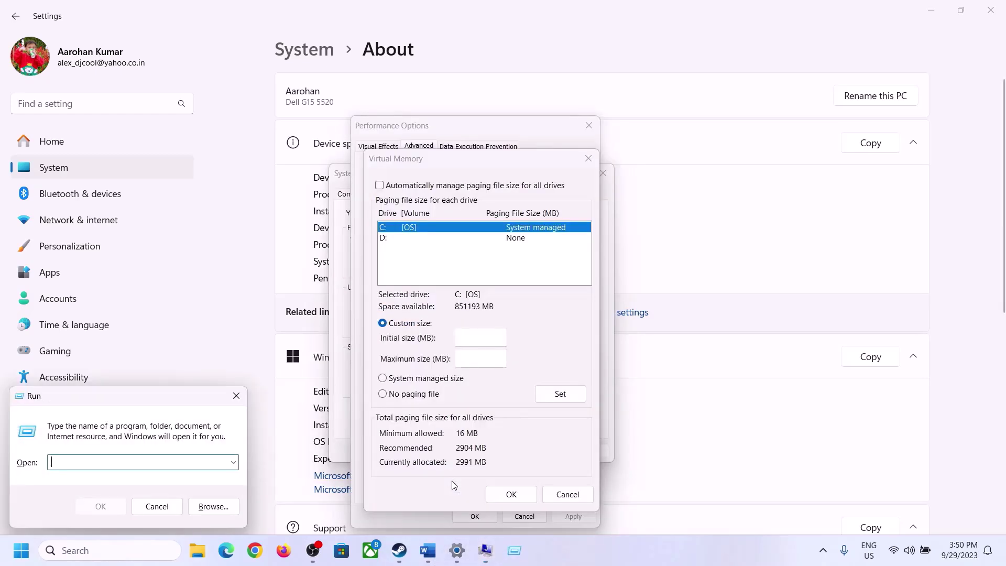
text(a)
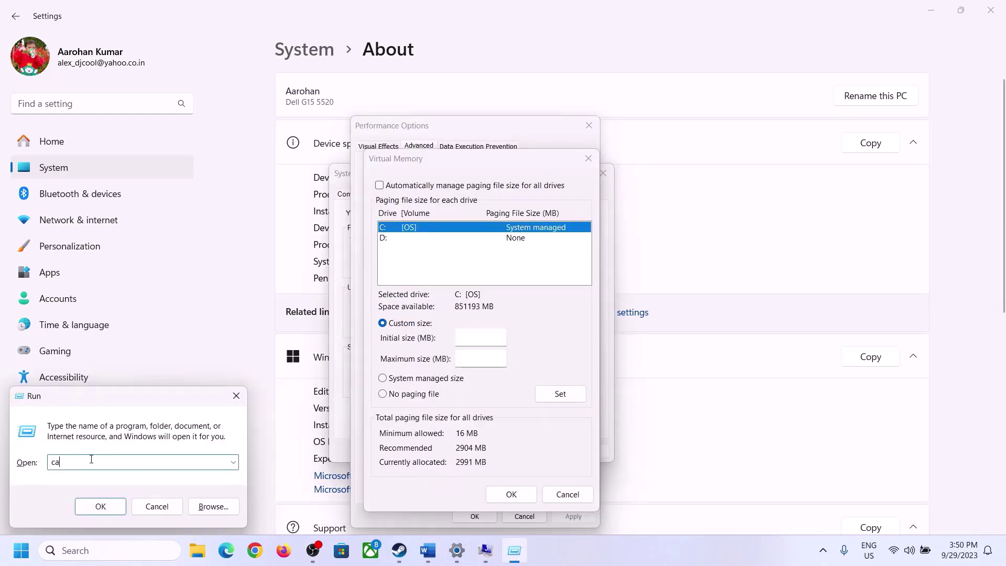
text(lc)
key(Return)
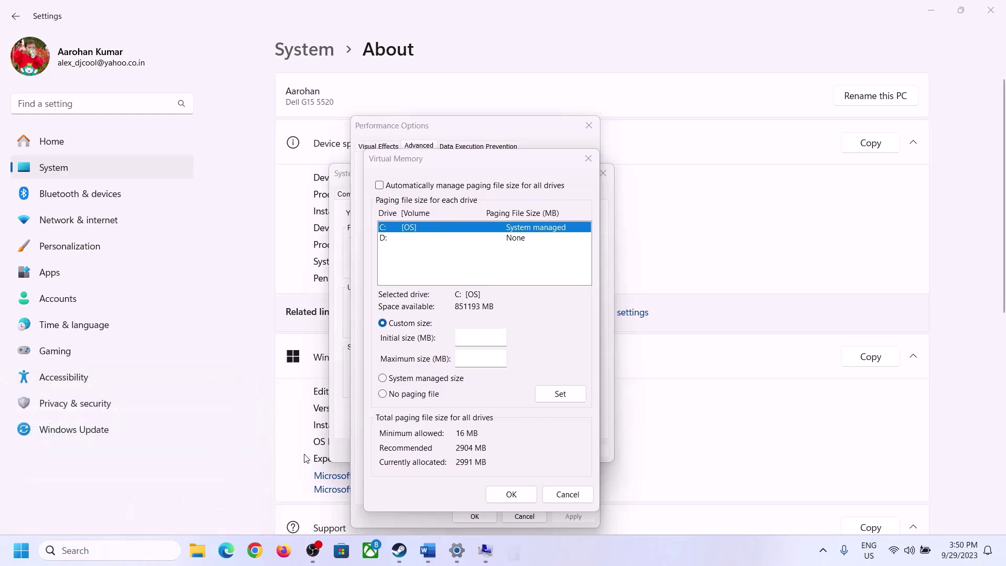
drag(123, 23, 733, 176)
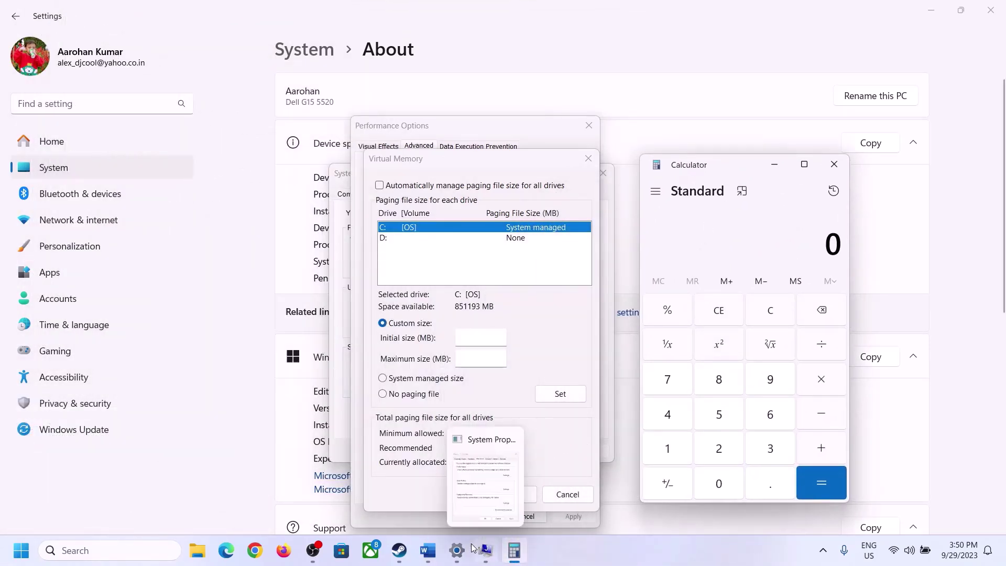
click(427, 560)
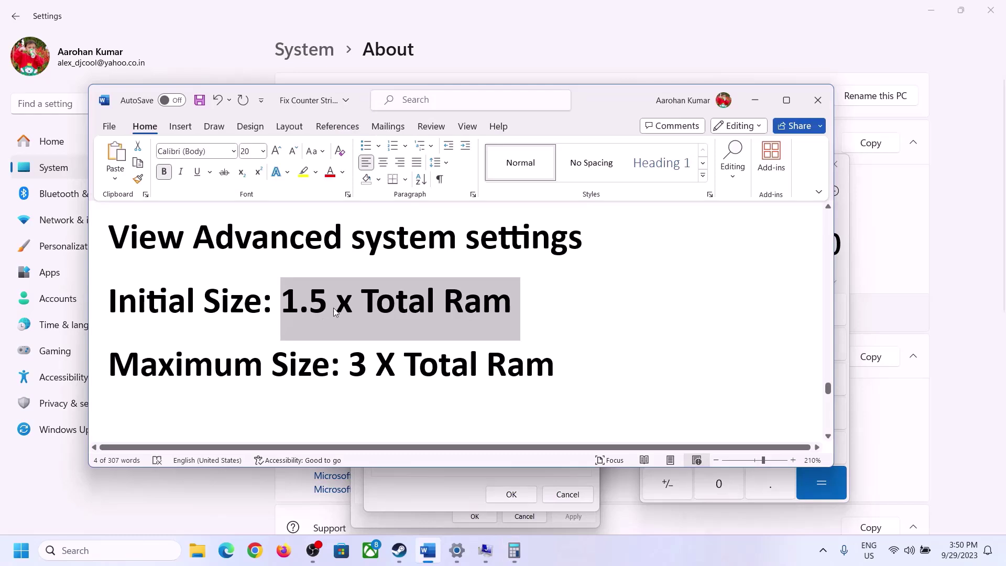
click(514, 550)
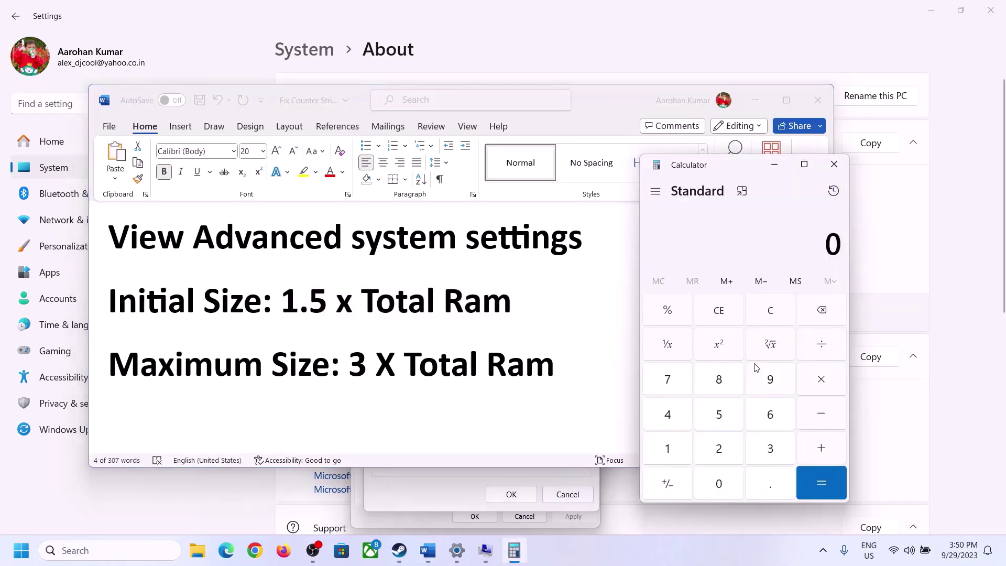
click(670, 451)
click(766, 419)
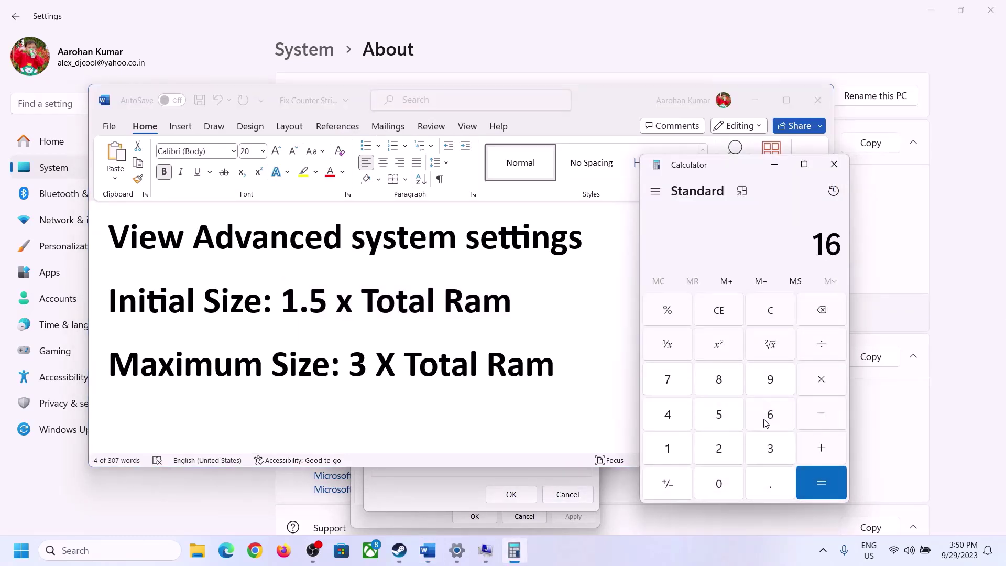
click(771, 314)
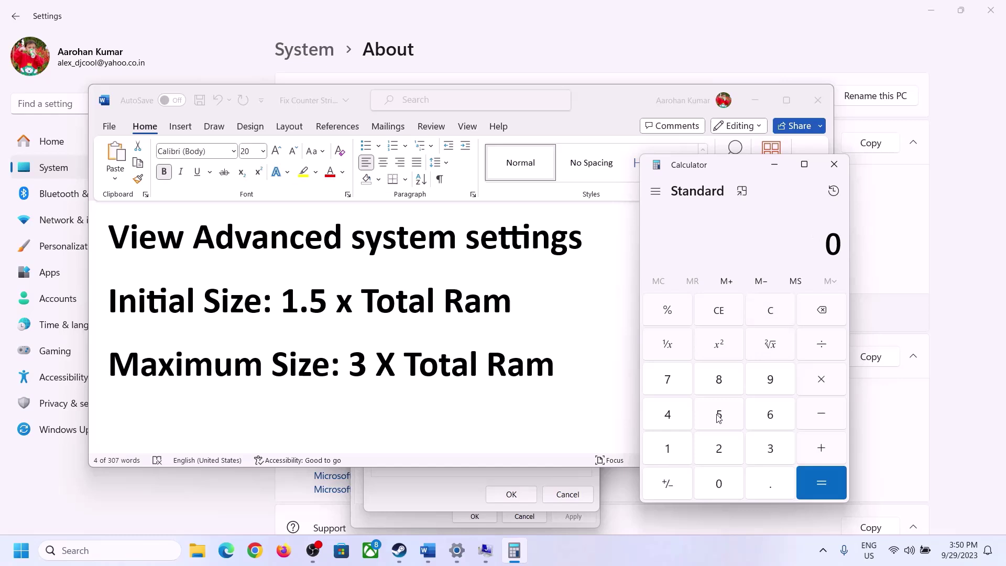
Calculate 16 × 1024 in Calculator to convert the installed RAM to megabytes.
click(675, 450)
click(756, 420)
click(821, 385)
click(667, 454)
click(721, 492)
click(718, 450)
click(668, 415)
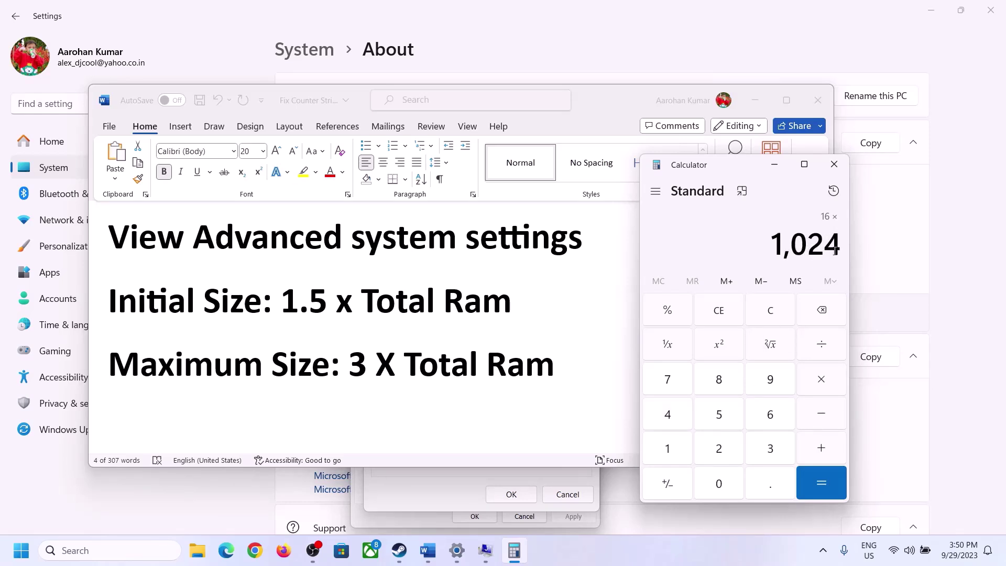
click(820, 487)
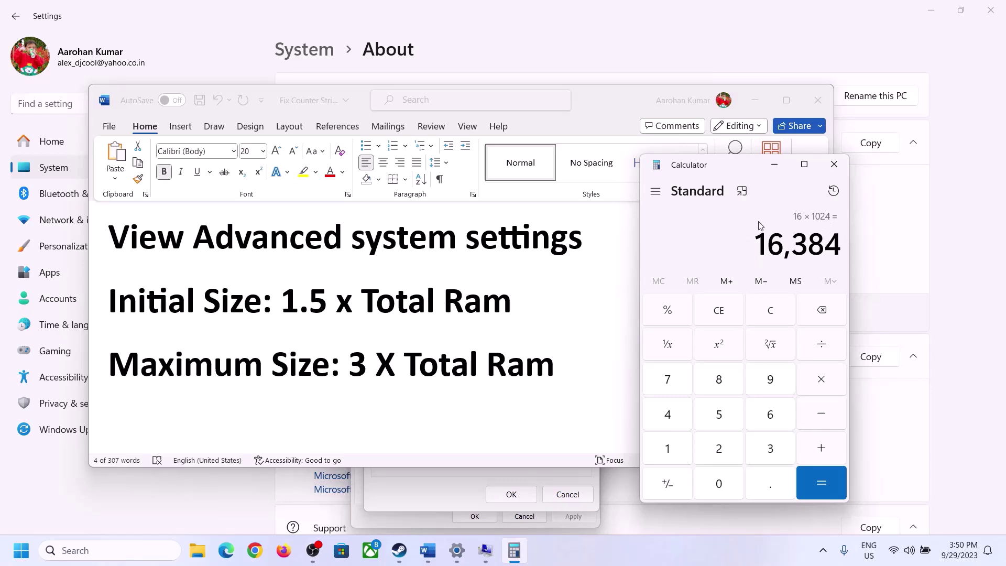
Multiply the RAM figure in megabytes by 1.5 in Calculator to get the initial paging file size.
click(822, 384)
click(668, 448)
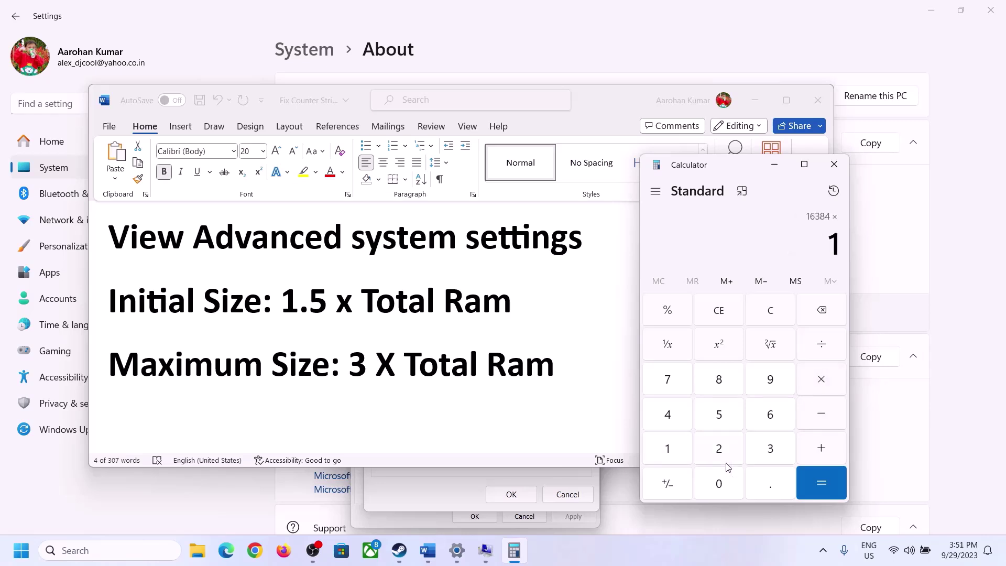
click(766, 493)
click(722, 417)
click(815, 477)
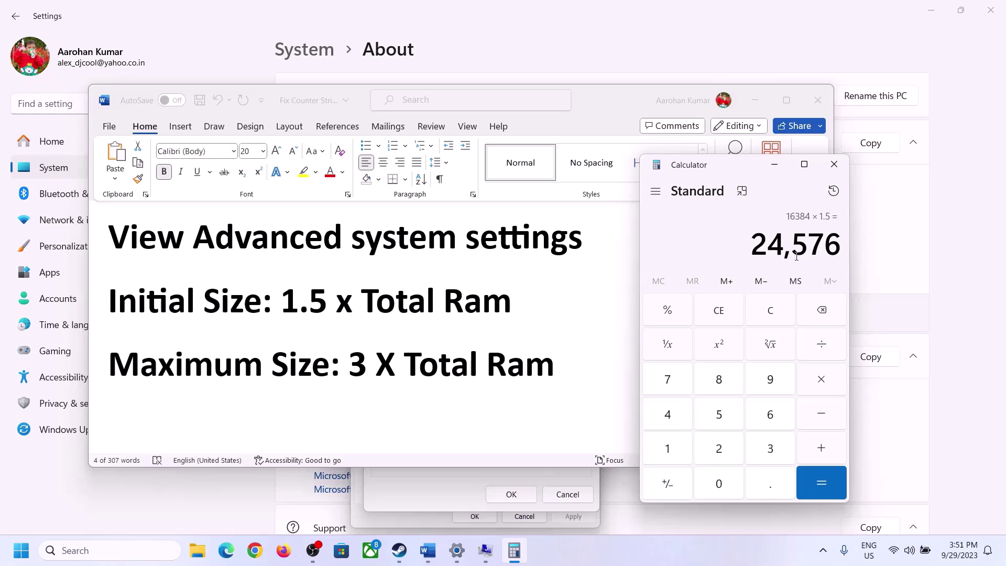
Set the custom initial size of the paging file on drive C: to 24576 MB.
click(487, 472)
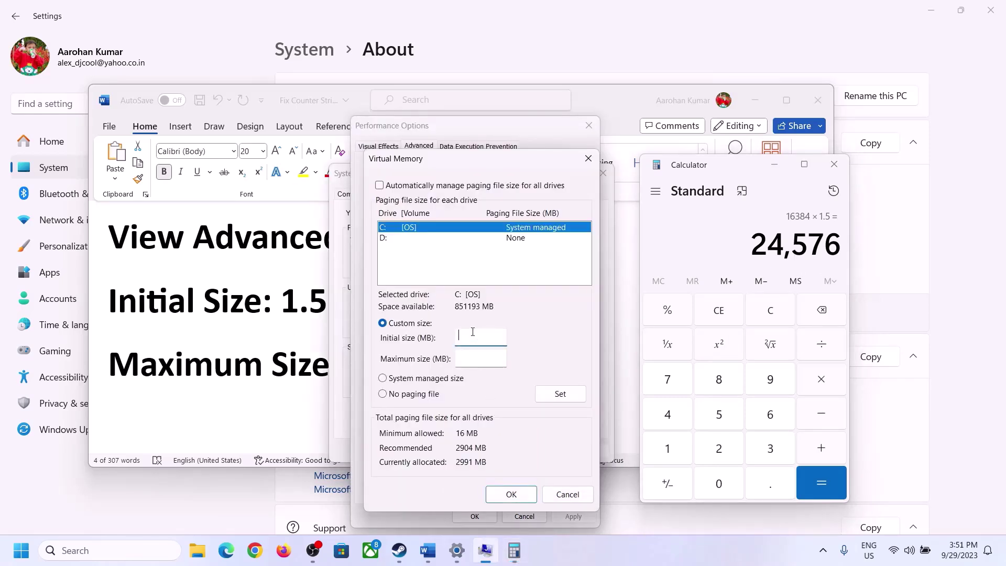
text(24576)
click(502, 359)
Check the maximum size formula in the notes, clear Calculator, and recheck the installed RAM on the System About page.
click(298, 367)
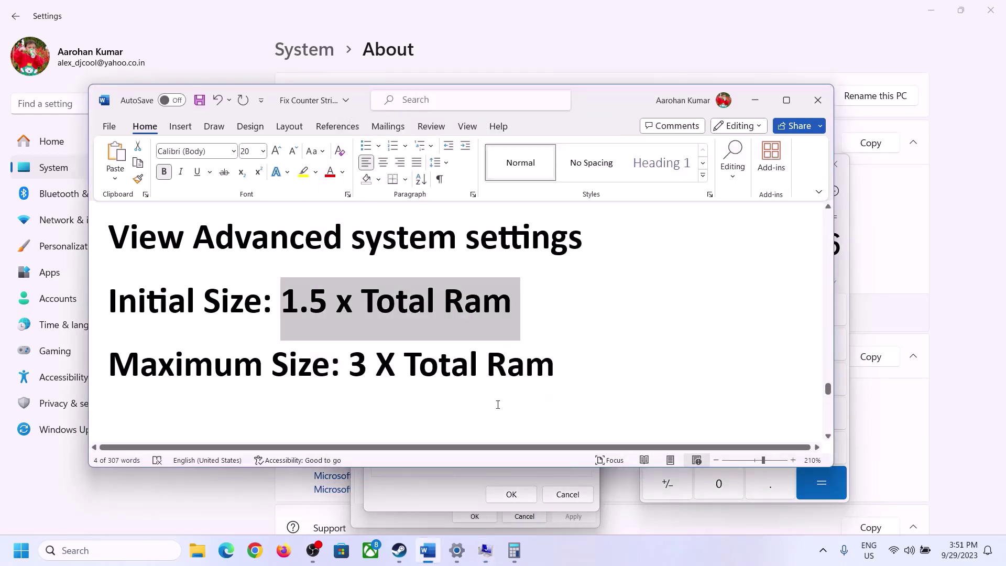
click(845, 271)
click(779, 313)
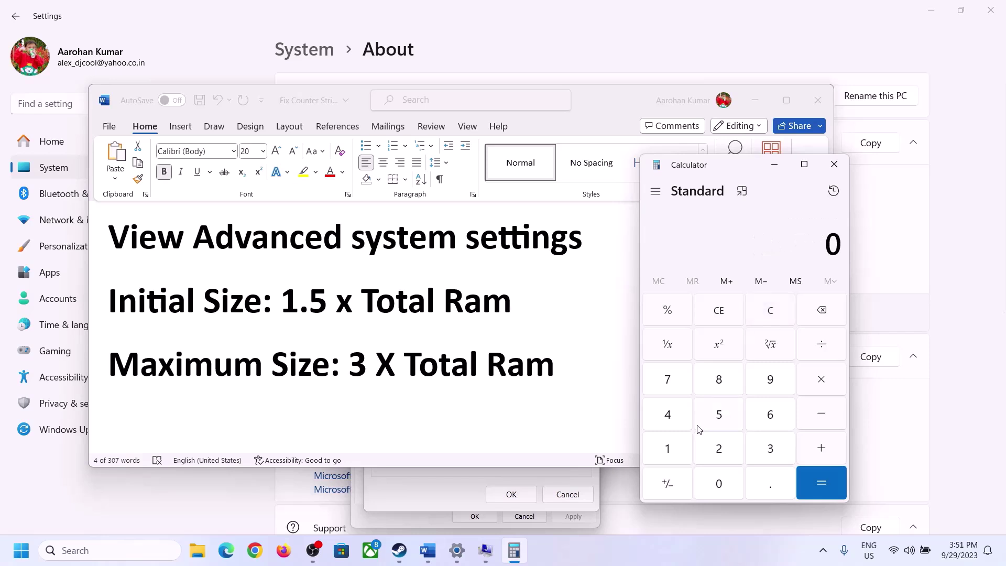
click(458, 557)
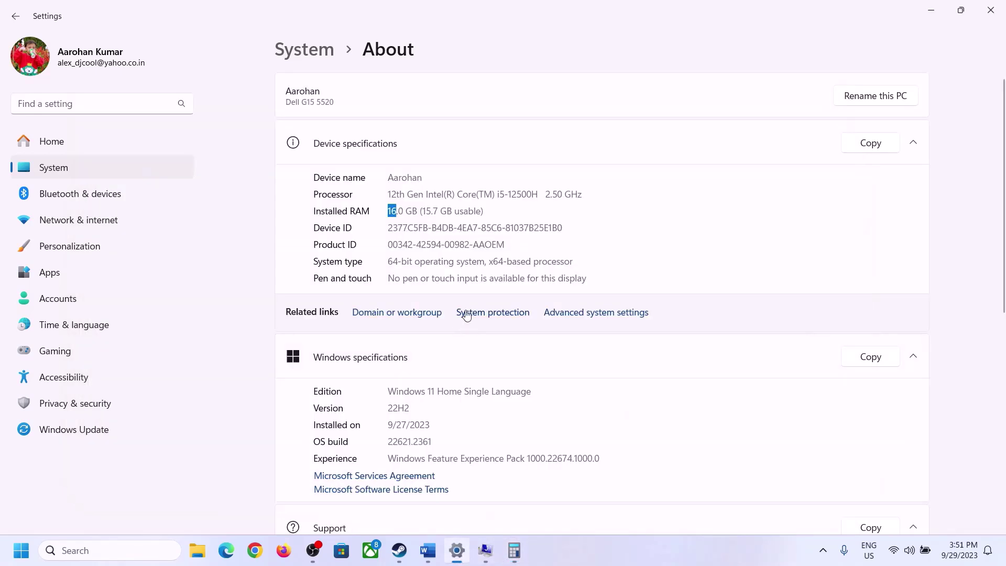
click(515, 539)
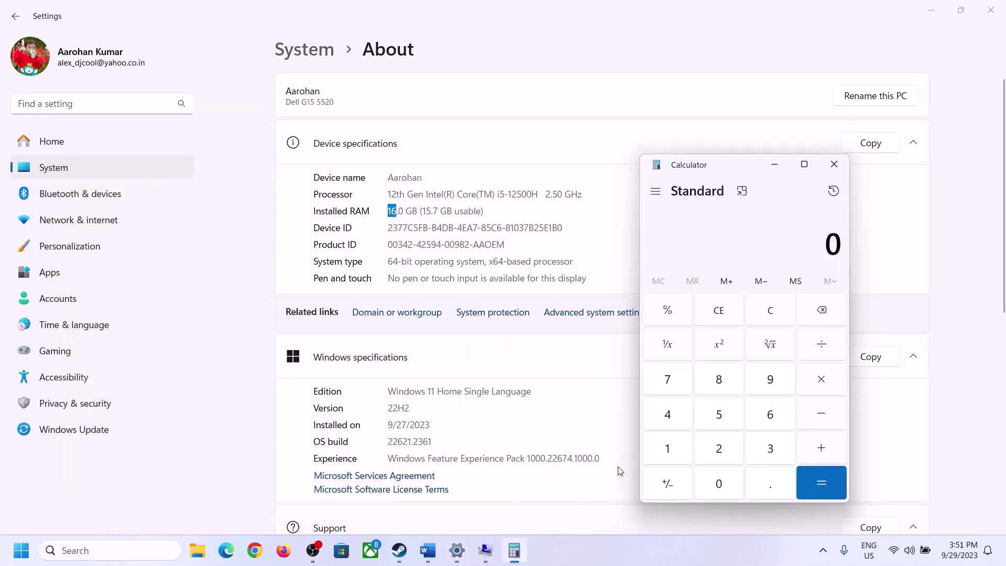
Recalculate 16 × 1024 in Calculator to get the installed RAM in megabytes for the maximum paging file size.
click(677, 445)
click(768, 415)
click(821, 380)
click(669, 447)
click(711, 478)
click(718, 448)
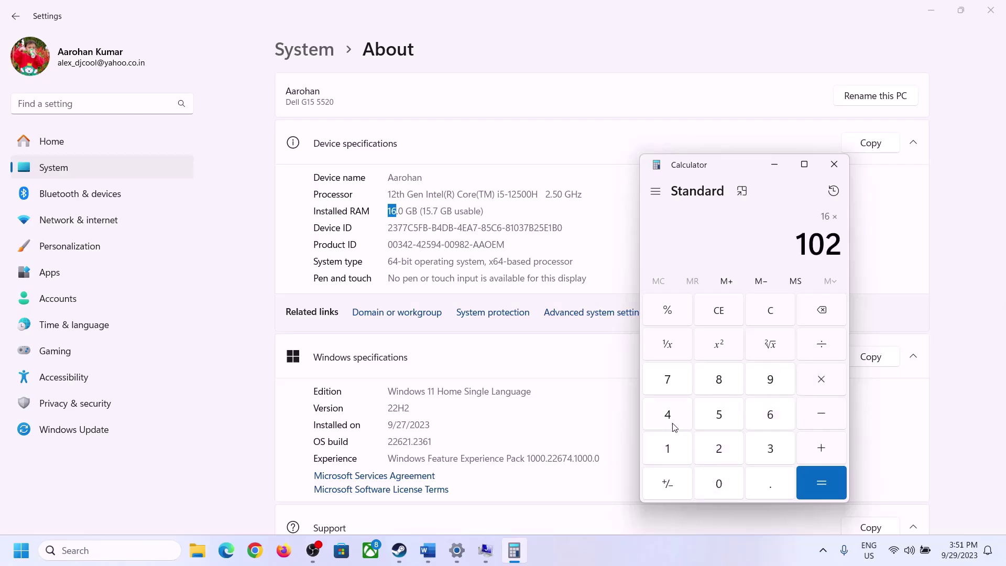
click(669, 419)
click(811, 490)
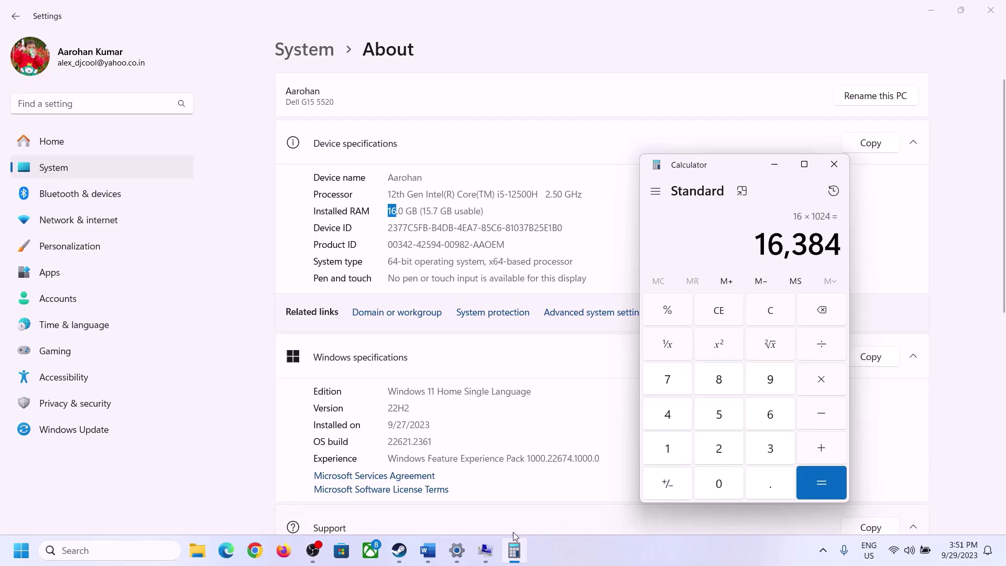
Check the maximum size formula in the Word notes and multiply the RAM figure in megabytes by 3 in Calculator.
click(428, 550)
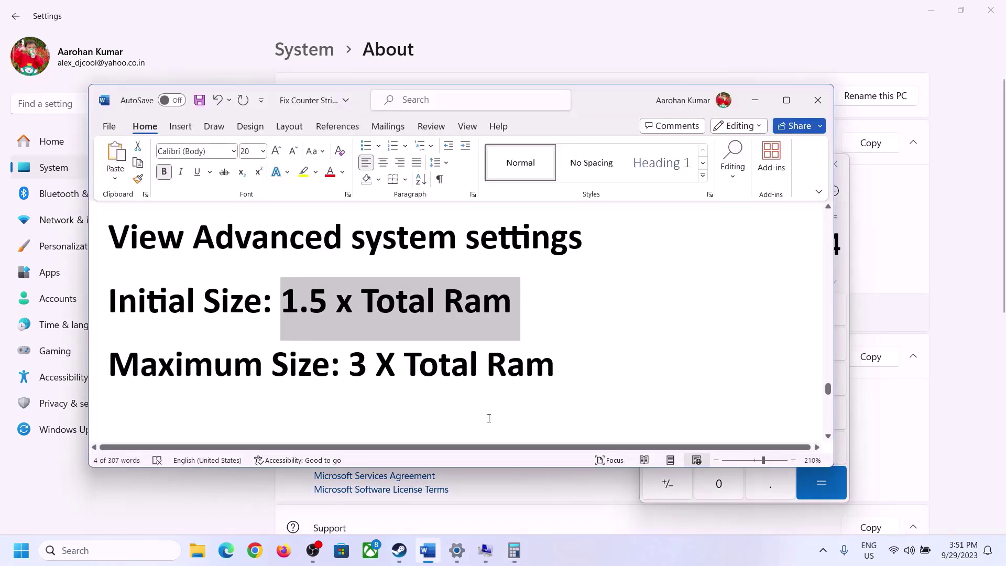
click(844, 278)
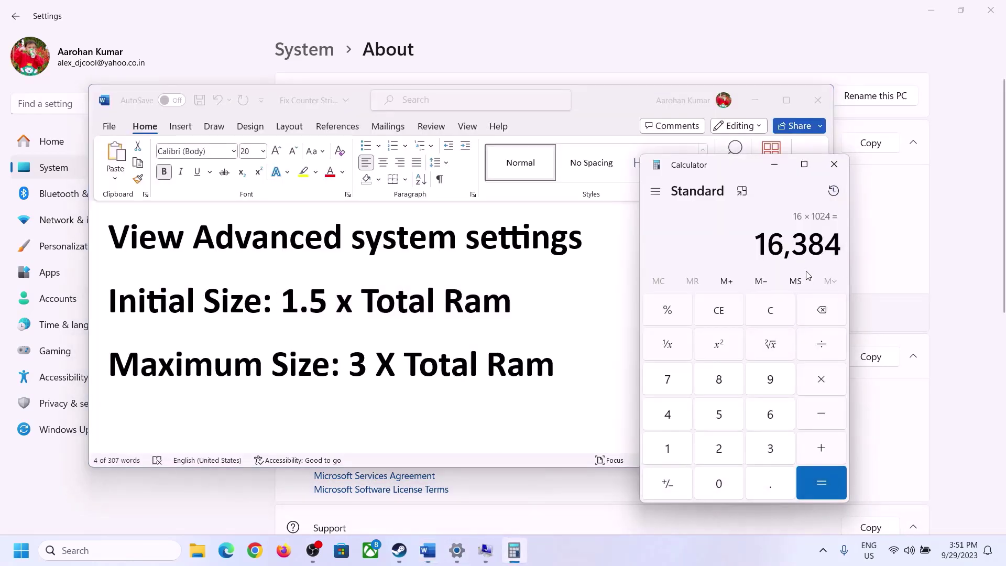
click(821, 383)
click(758, 446)
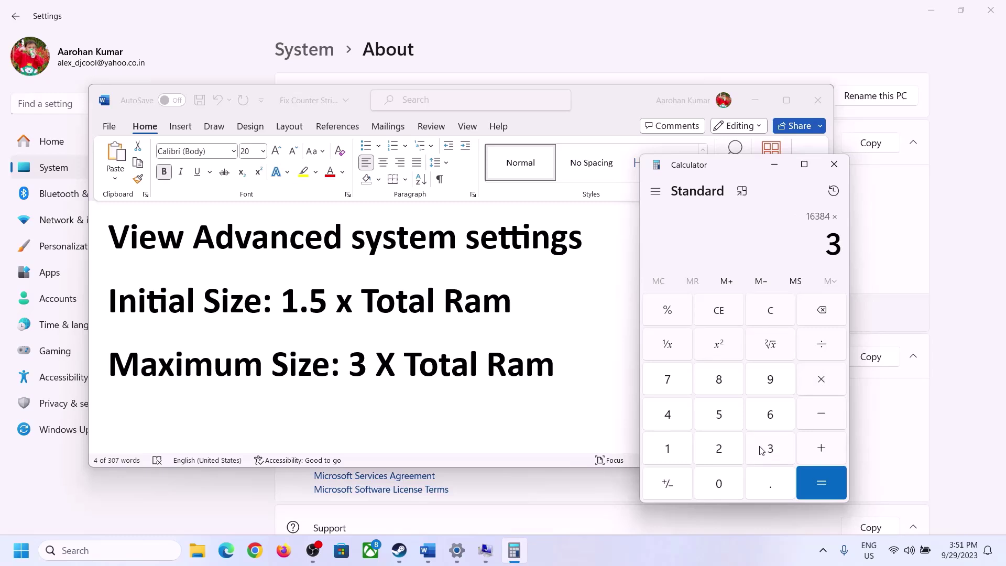
click(829, 479)
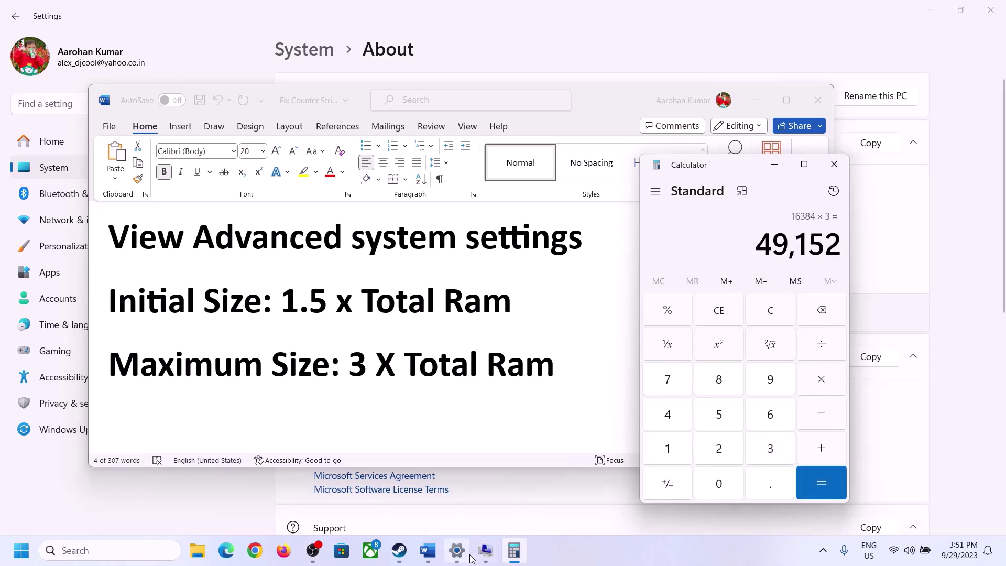
Set the custom maximum paging file size on drive C: to 49152 MB and apply the virtual memory settings.
click(485, 551)
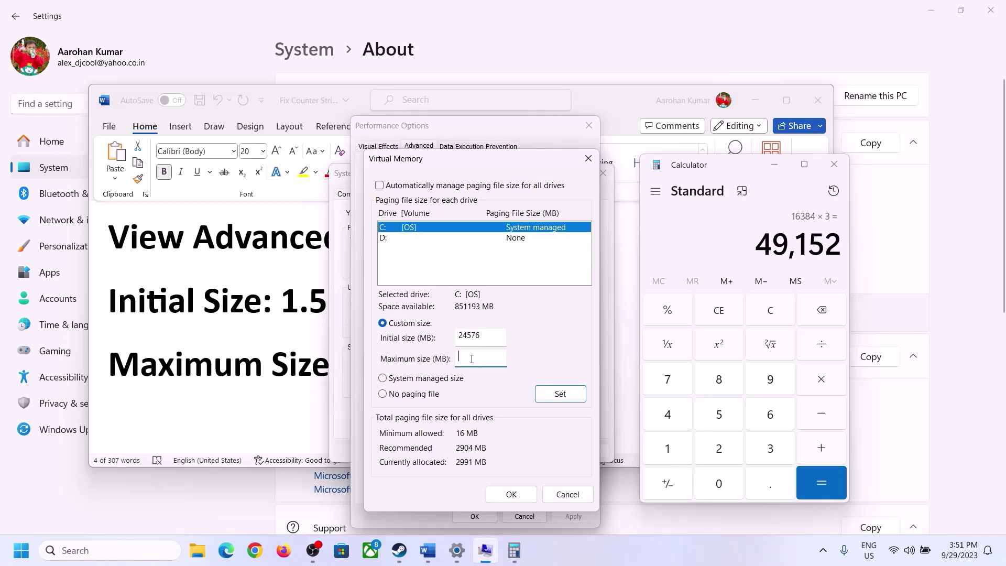
text(49152)
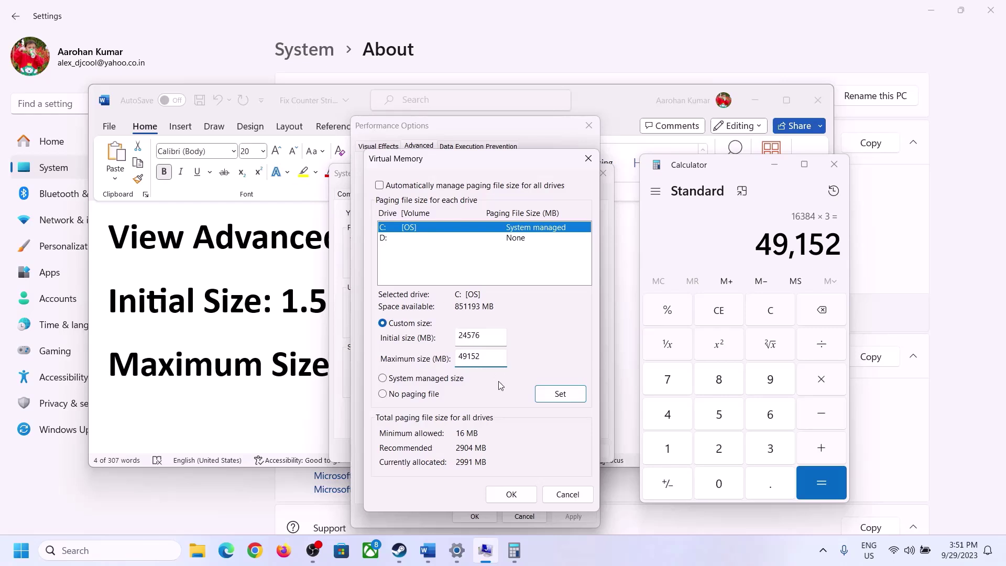
click(558, 394)
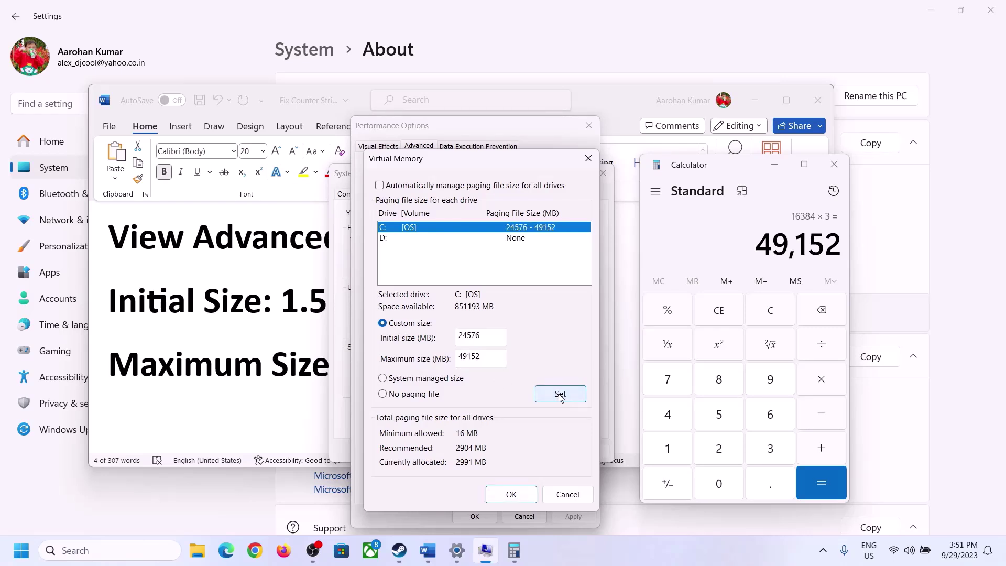
click(516, 494)
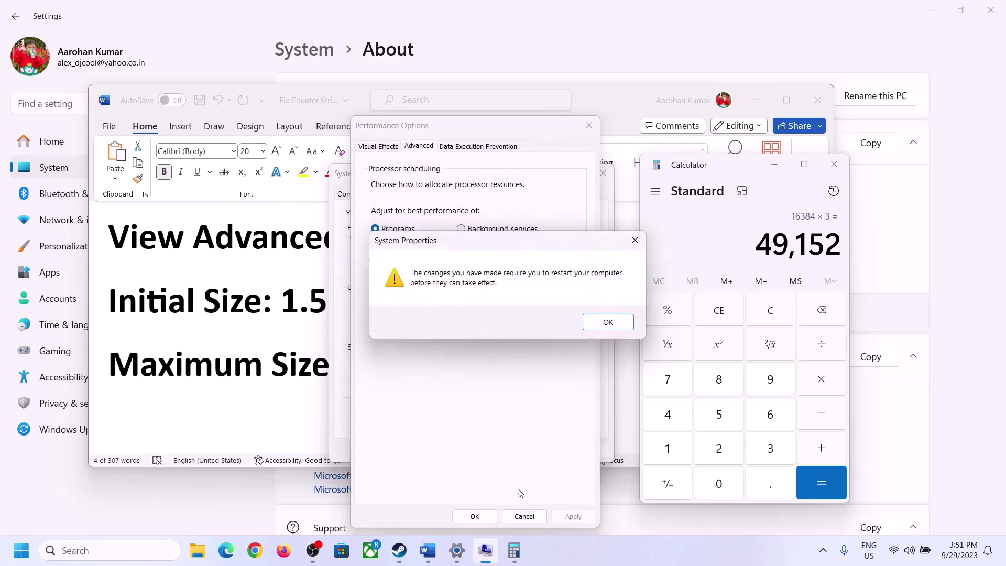
Accept the restart notice, close Performance Options and System Properties with the changes kept, and dismiss the restart prompt without restarting.
click(621, 322)
click(567, 516)
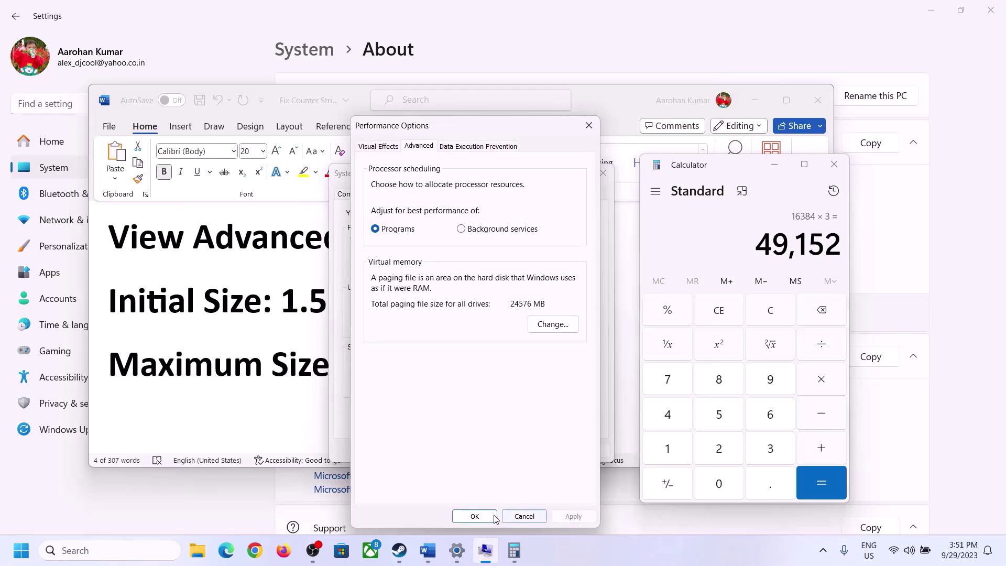
click(475, 516)
click(477, 449)
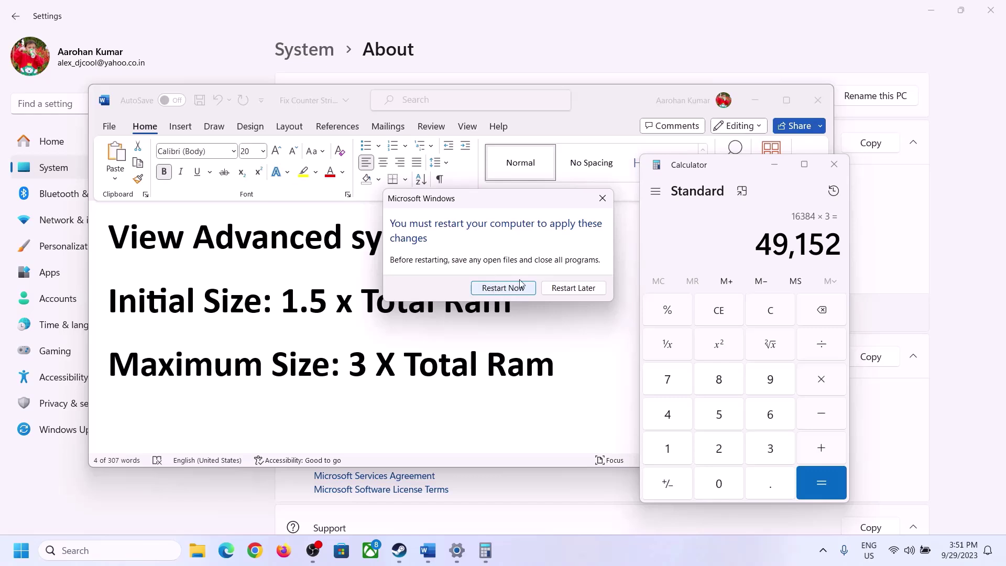
click(601, 198)
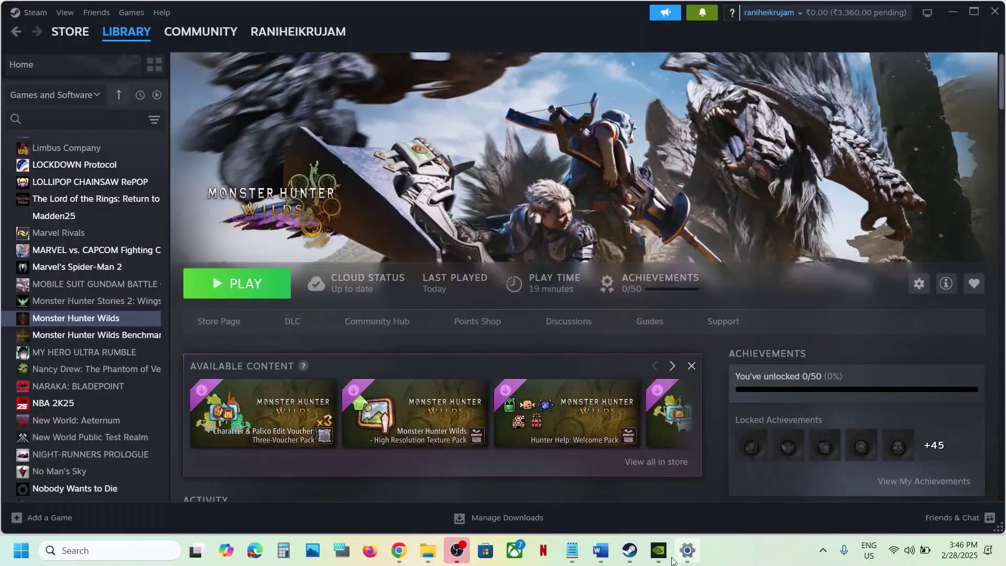
Review Step 22 on updating the BIOS in the Word notes and check the laptop's battery charge status.
click(600, 550)
scroll(384, 330, down, 3)
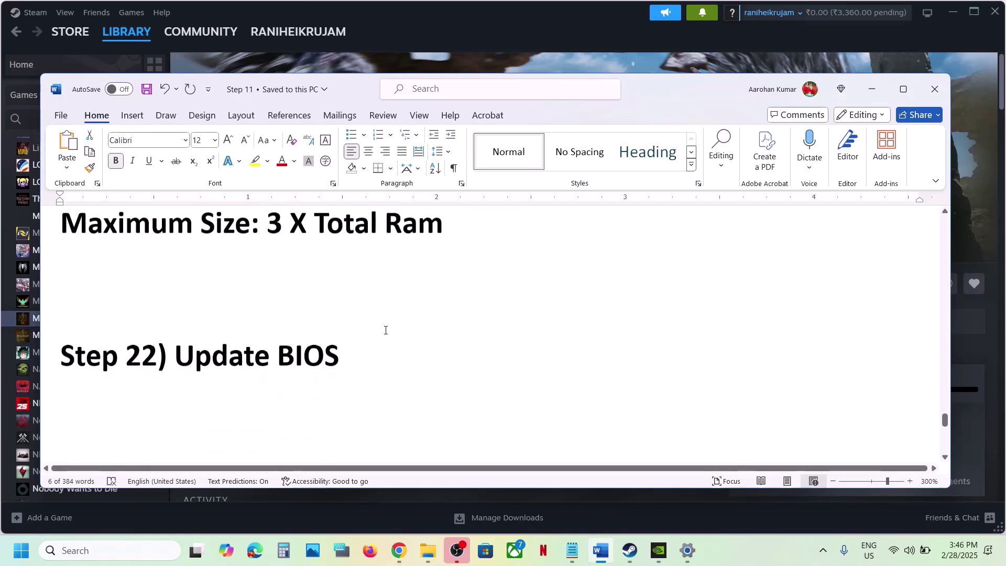
drag(182, 345, 364, 348)
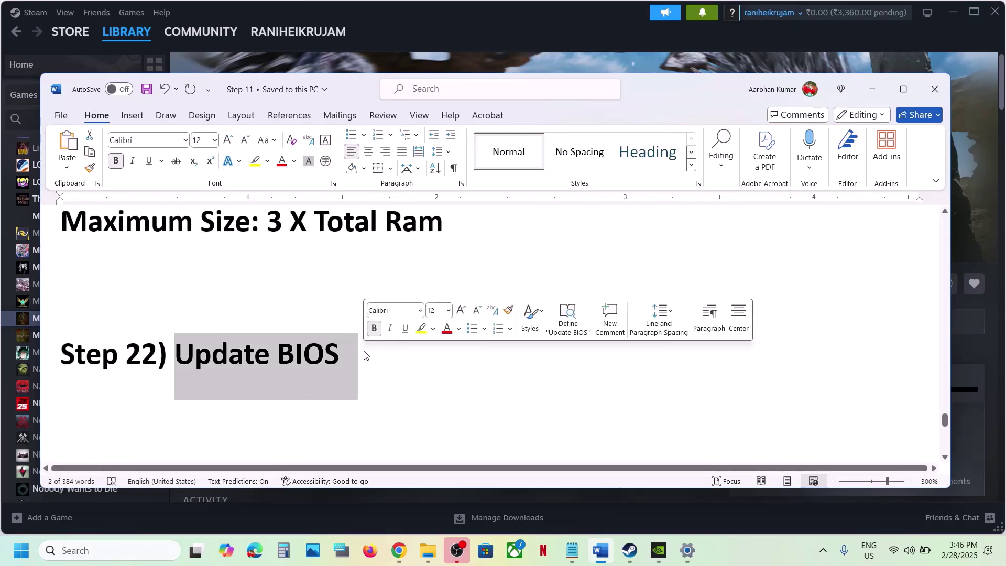
click(364, 355)
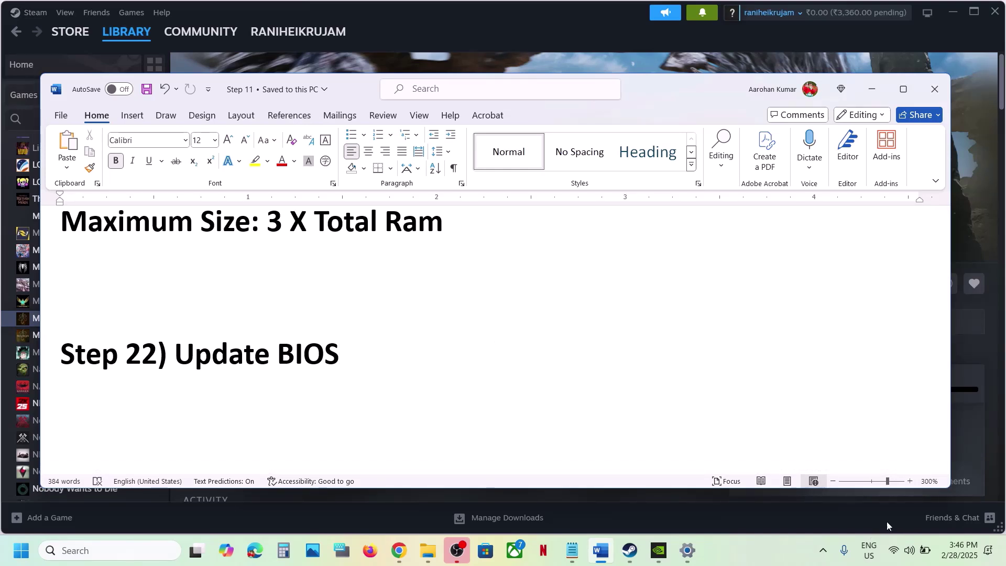
click(919, 556)
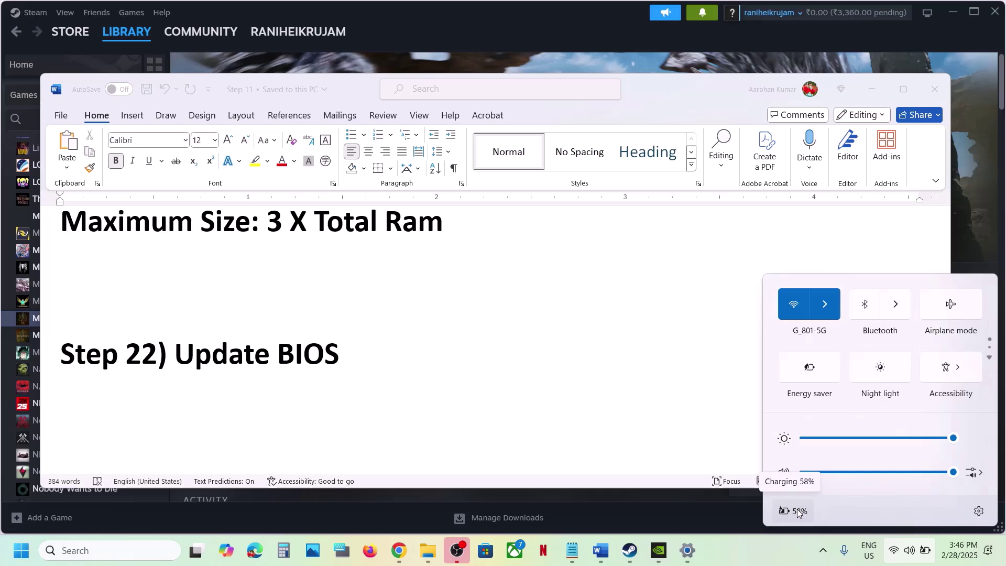
click(354, 379)
Review Step 23 in the notes on windowed mode, frame generation, FSR/DLSS/DLAA and lower video settings.
scroll(354, 380, down, 4)
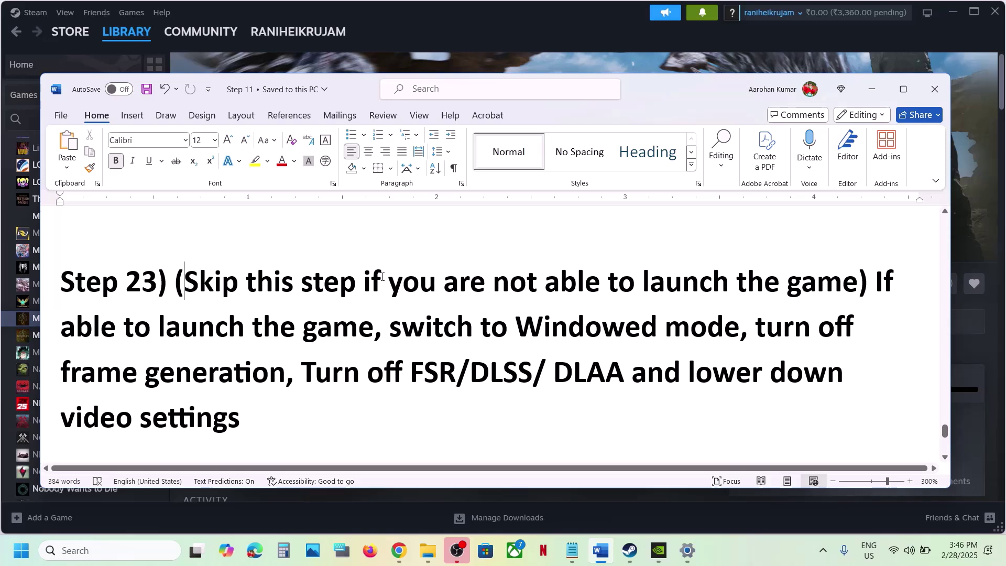
drag(189, 285, 779, 290)
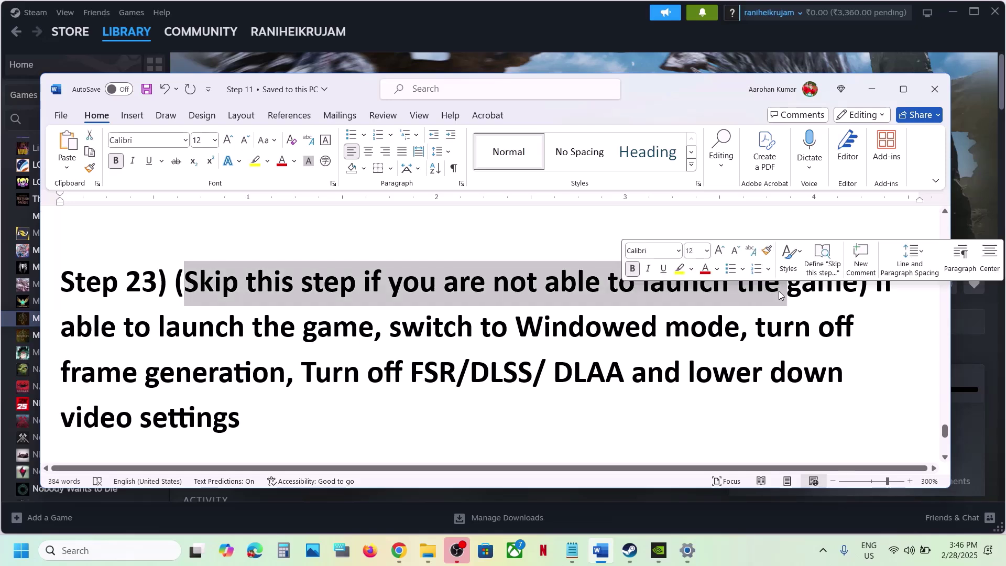
click(874, 295)
drag(874, 291, 273, 371)
click(378, 331)
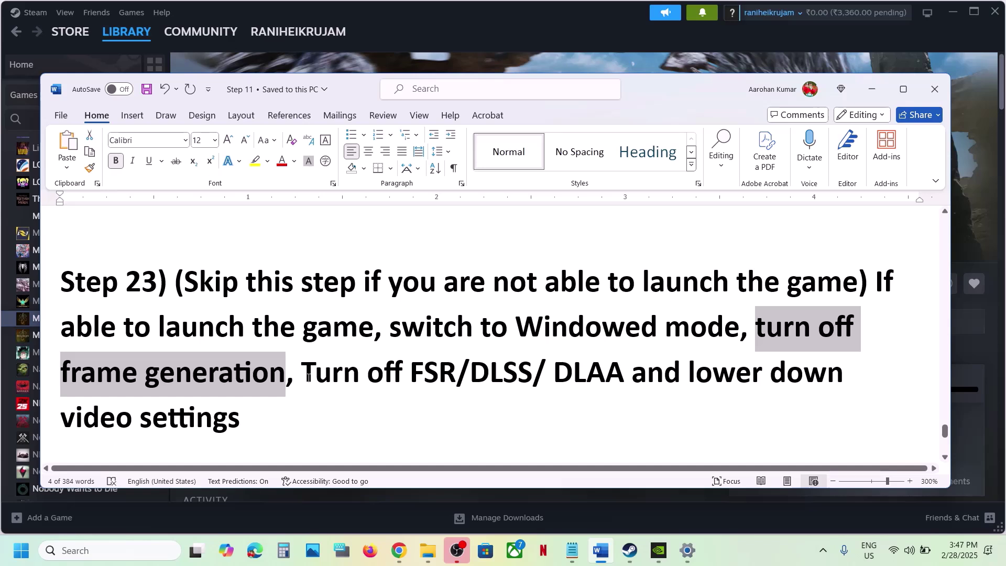
drag(308, 377, 265, 419)
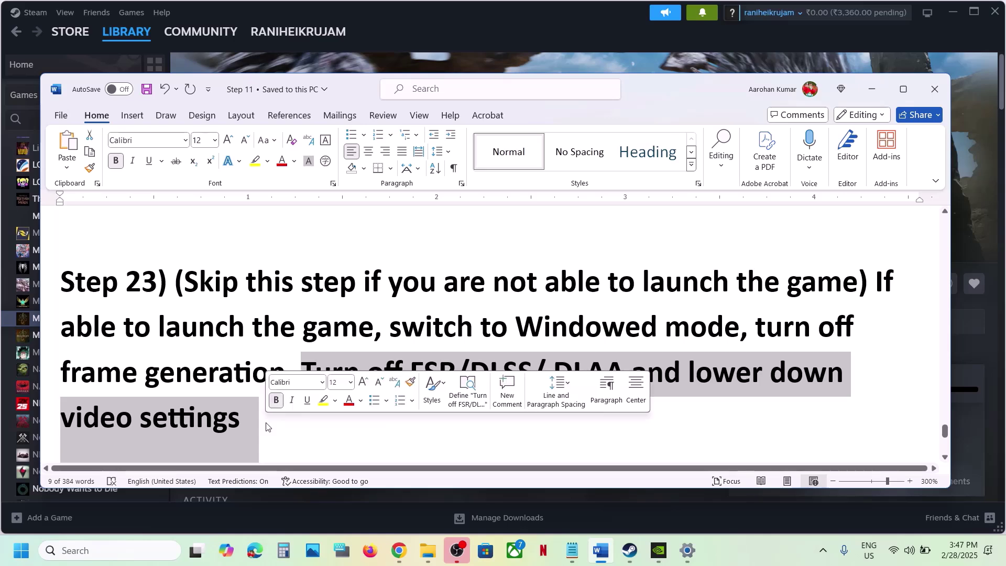
click(266, 426)
Read Step 24 in the notes, switch to Steam, and locate the Uninstall option for Monster Hunter Wilds without uninstalling.
scroll(266, 425, down, 3)
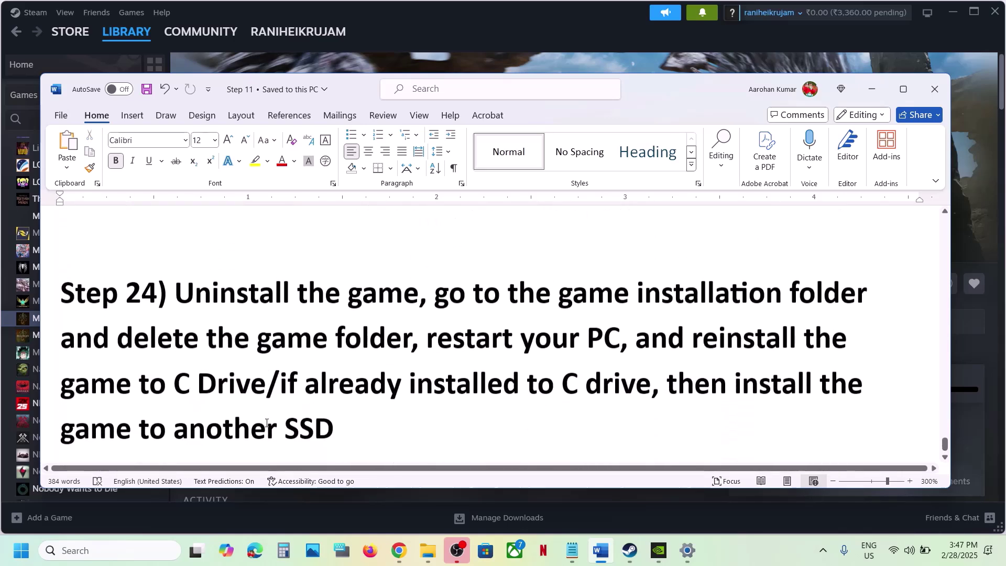
drag(175, 293, 339, 421)
click(578, 33)
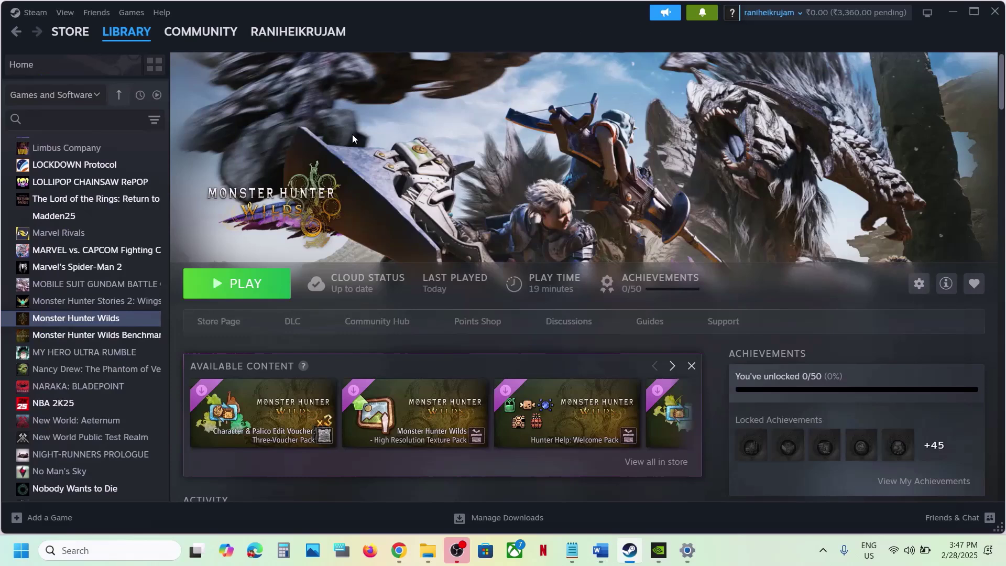
right_click(74, 320)
mouse_move(130, 394)
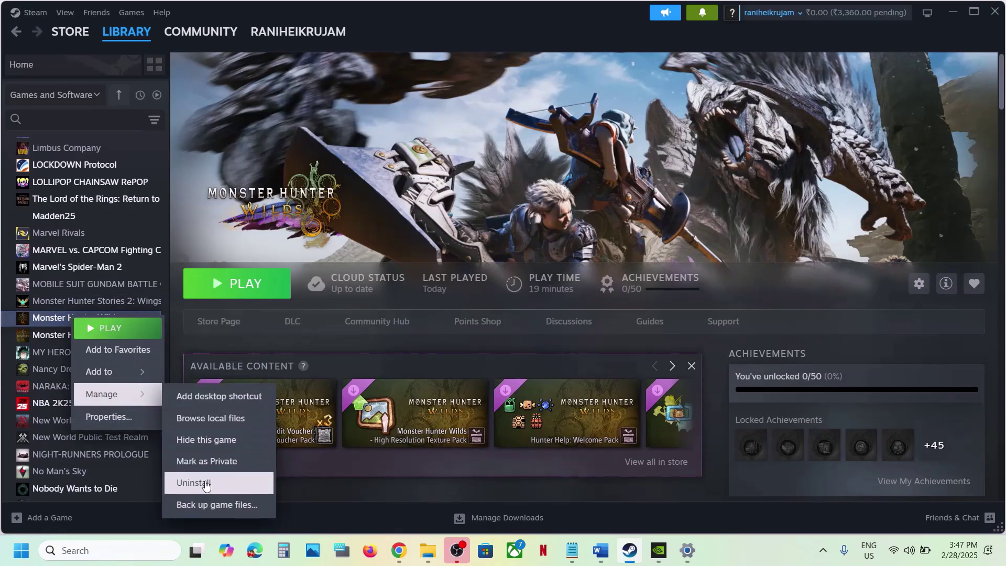
click(427, 167)
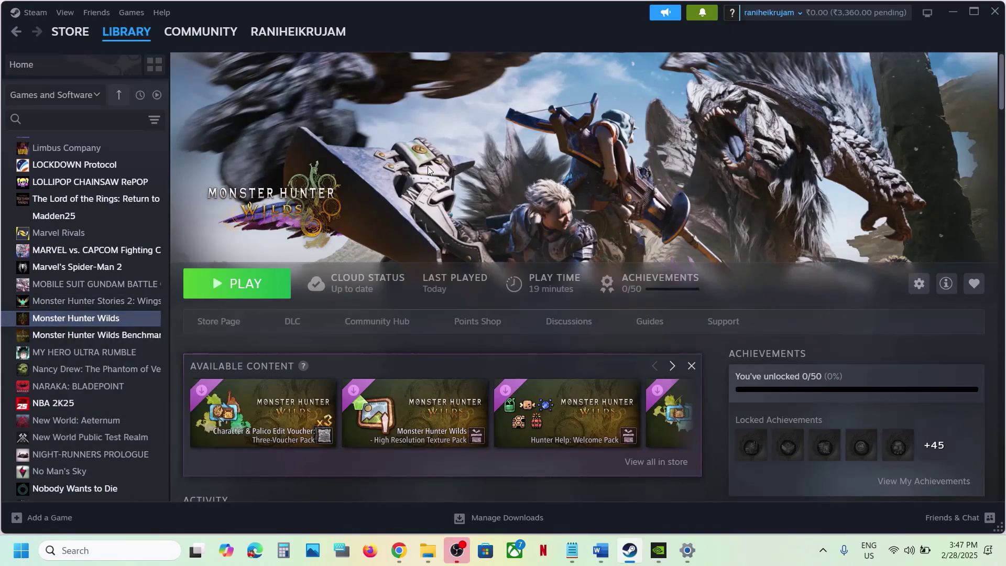
Review Step 24's instructions in the Word notes on reinstalling to C drive or another SSD, and return to Steam.
click(601, 550)
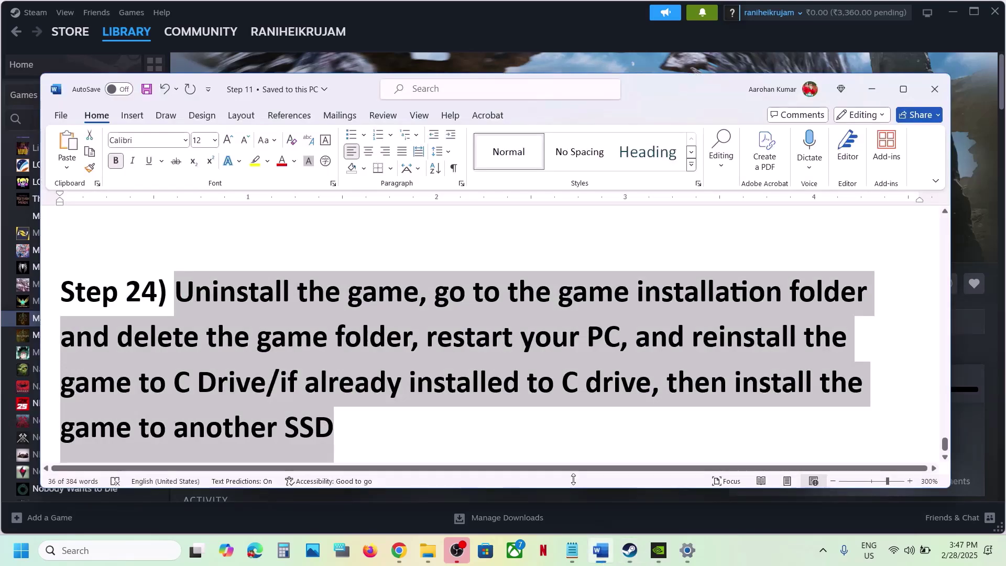
click(471, 401)
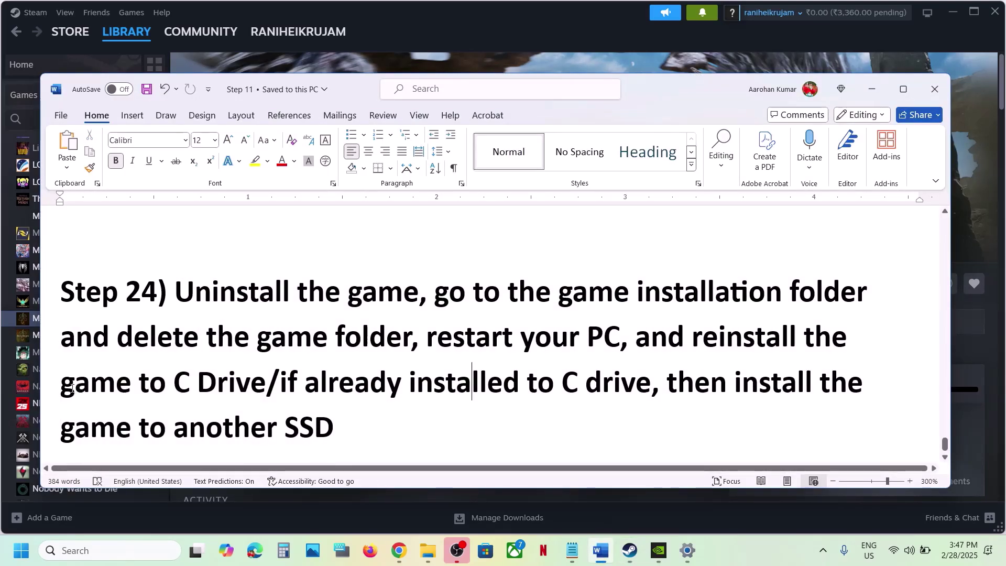
drag(61, 385, 243, 394)
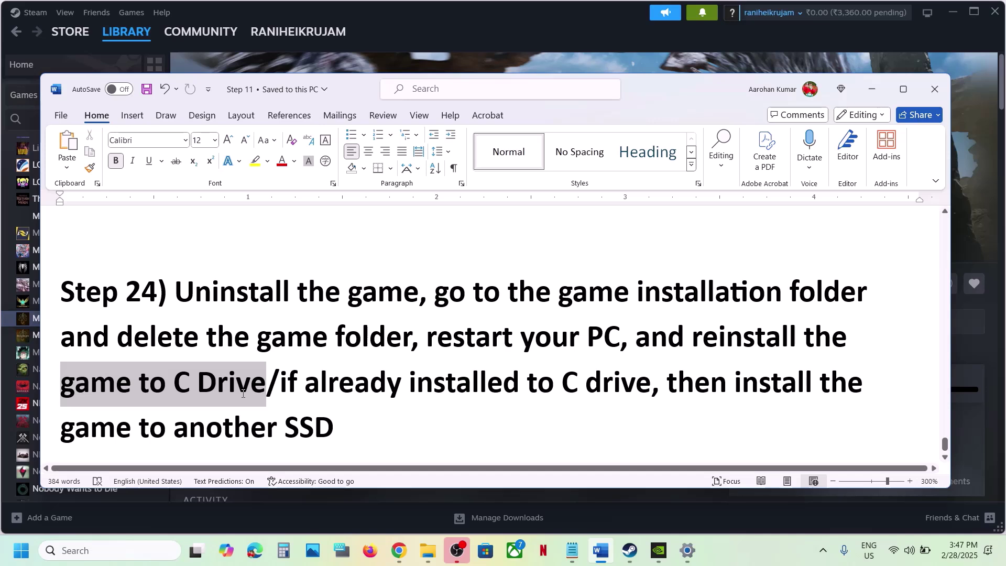
click(283, 382)
drag(283, 383, 338, 416)
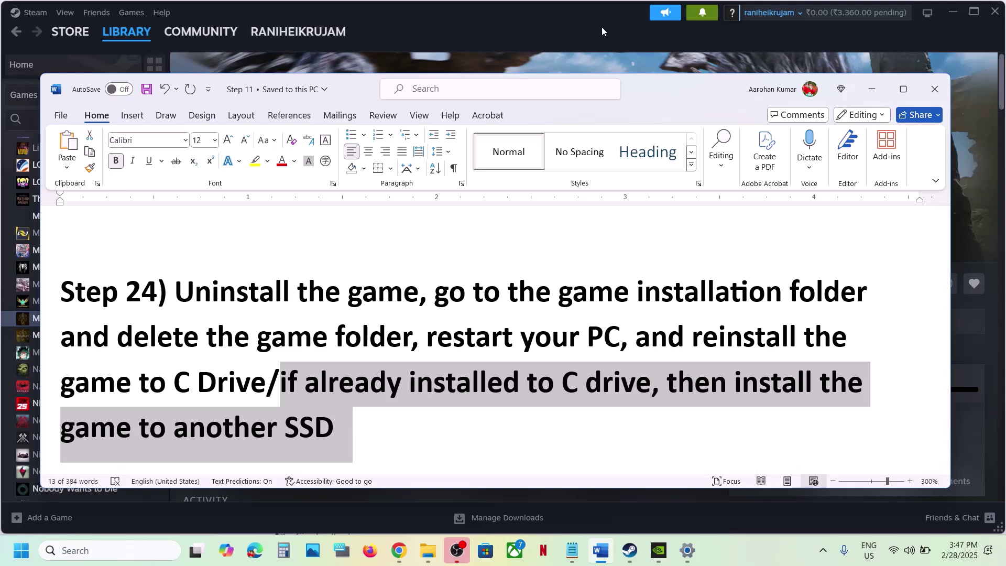
click(551, 49)
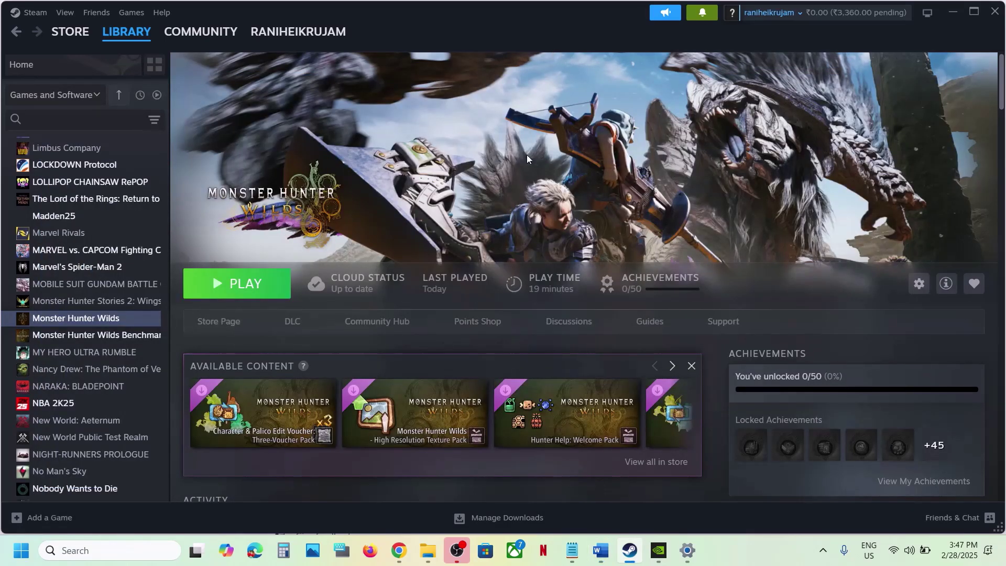